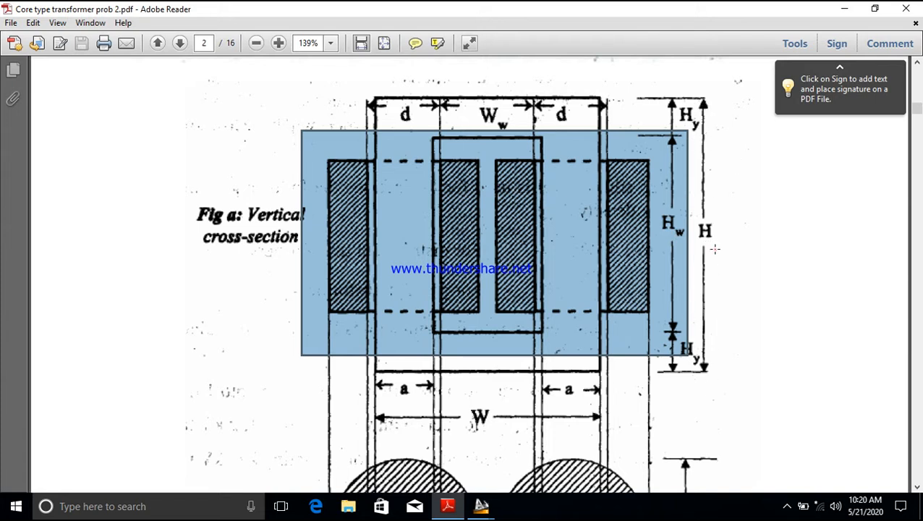
- Examine the reference PDF's vertical cross-section of the core, then the sectional elevation and plan drawings on page 3
{"action": "left_click", "coordinate": [589, 222]}
{"action": "left_click", "coordinate": [830, 210]}
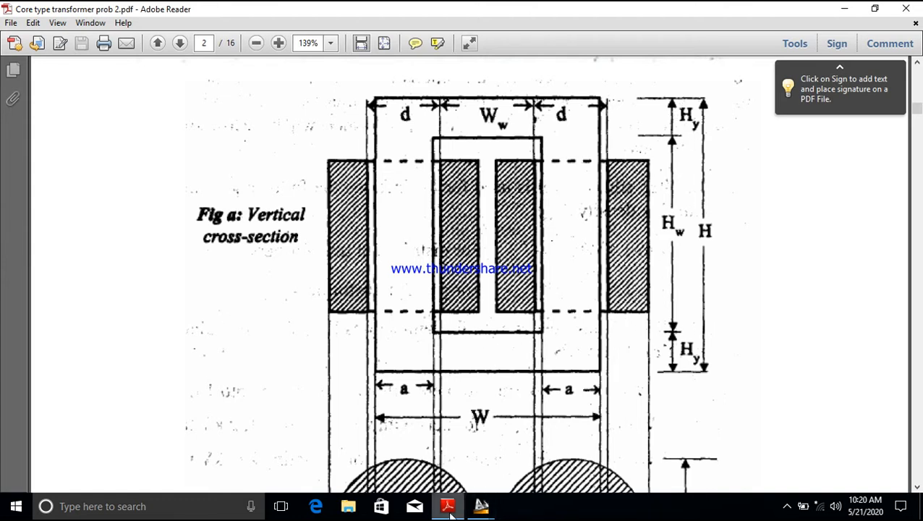
{"action": "scroll", "coordinate": [456, 303], "scroll_direction": "down", "scroll_amount": 3}
{"action": "scroll", "coordinate": [916, 241], "scroll_direction": "down", "scroll_amount": 5}
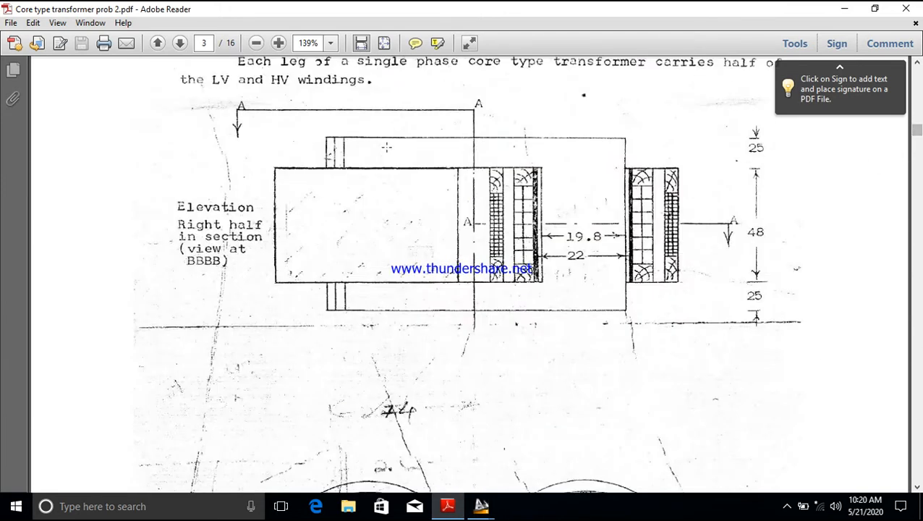
{"action": "mouse_move", "coordinate": [185, 98]}
{"action": "left_mouse_down"}
{"action": "mouse_move", "coordinate": [511, 391]}
{"action": "mouse_move", "coordinate": [847, 383]}
{"action": "left_mouse_up"}
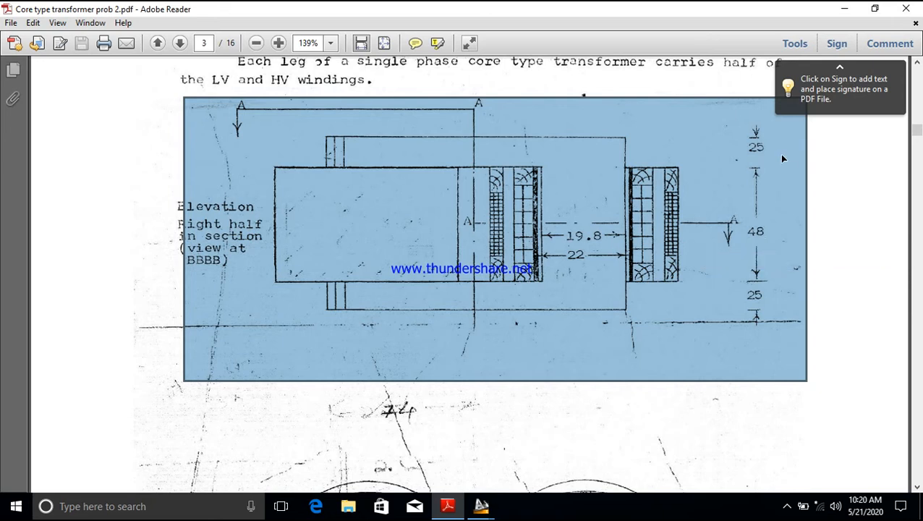
{"action": "scroll", "coordinate": [730, 311], "scroll_direction": "down", "scroll_amount": 5}
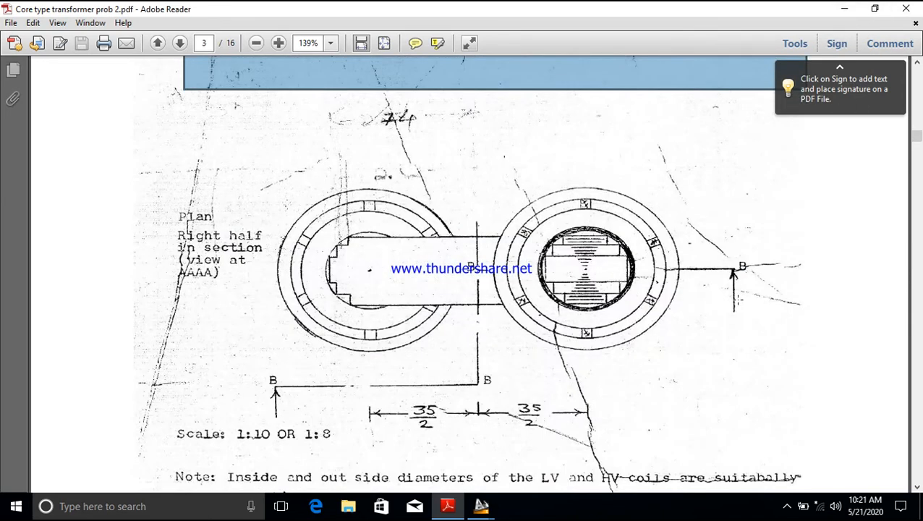
- Switch to AutoCAD's prob 2 sectional plan.dwg and draw a horizontal line just above the two coil plans, extending past their outer circles on both sides
{"action": "left_click", "coordinate": [481, 506]}
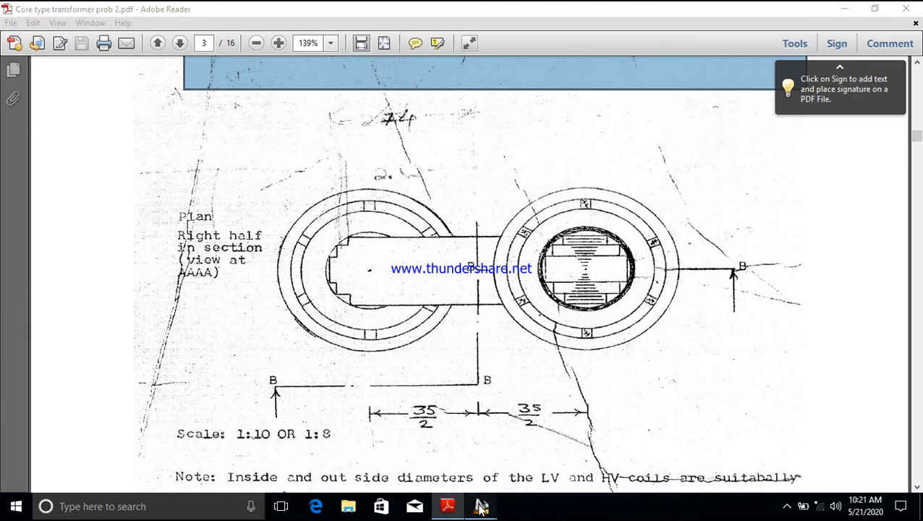
{"action": "left_click", "coordinate": [512, 469]}
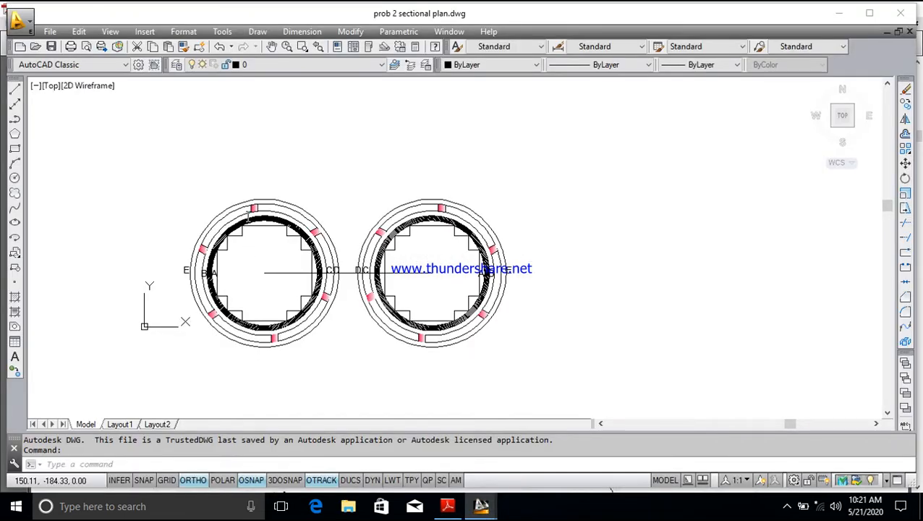
{"action": "scroll", "coordinate": [166, 190], "scroll_direction": "up", "scroll_amount": 4}
{"action": "scroll", "coordinate": [166, 190], "scroll_direction": "down", "scroll_amount": 4}
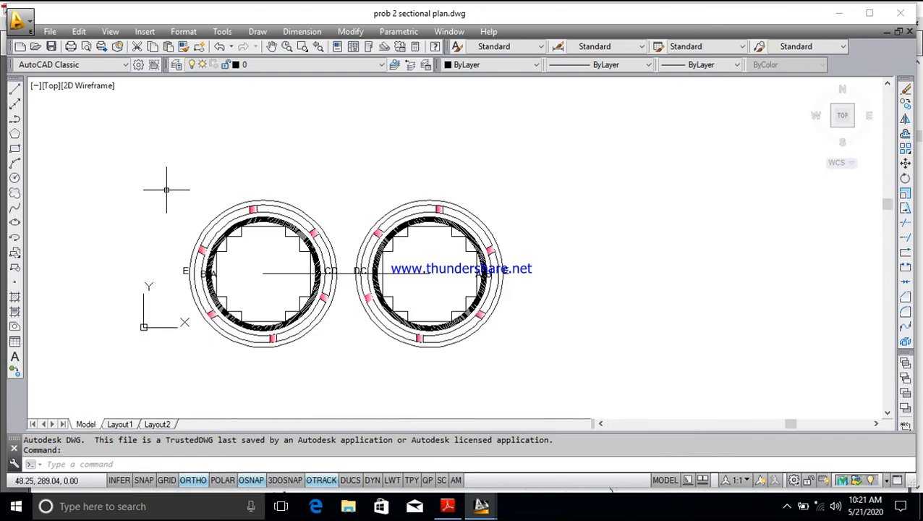
{"action": "left_click", "coordinate": [272, 46]}
{"action": "left_click_drag", "start_coordinate": [272, 223], "coordinate": [330, 292]}
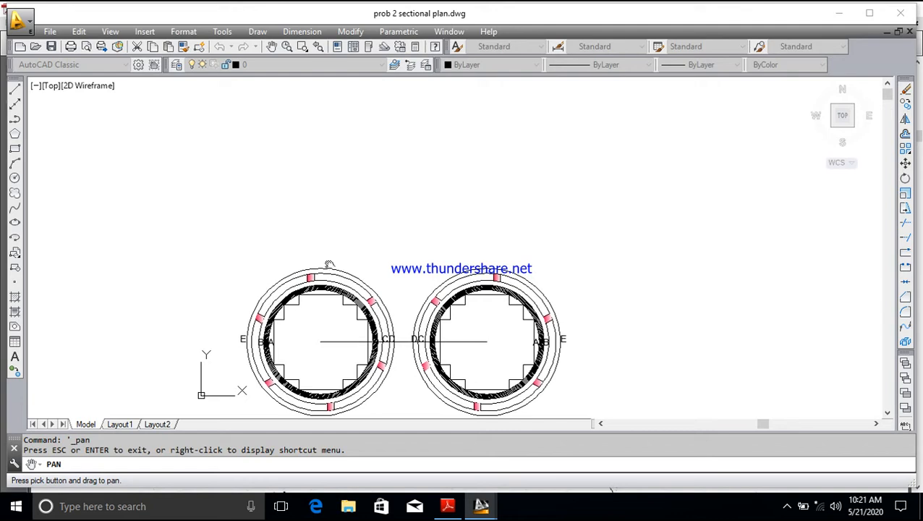
{"action": "key", "text": "Escape"}
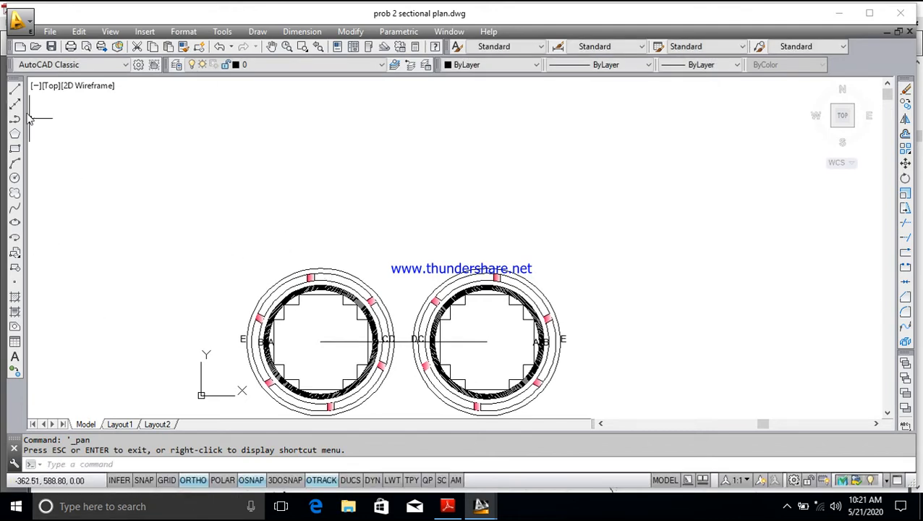
{"action": "left_click", "coordinate": [15, 88]}
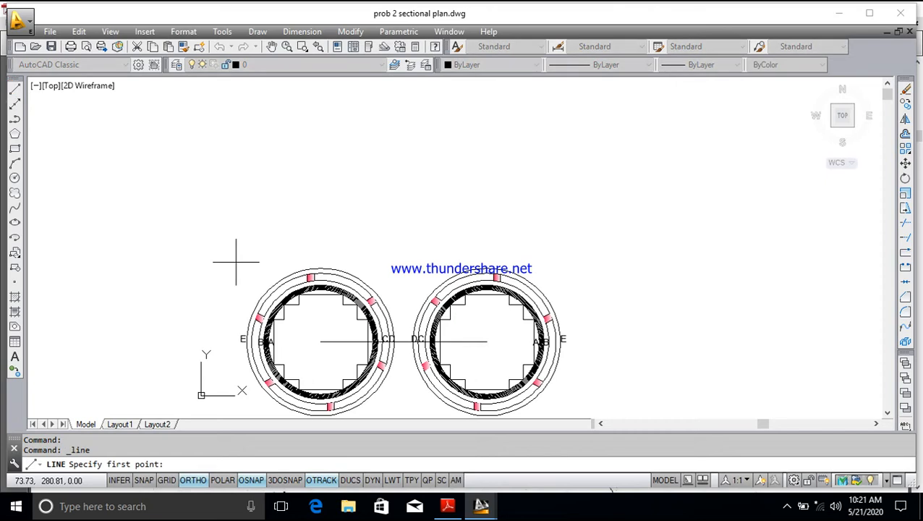
{"action": "left_click", "coordinate": [233, 265]}
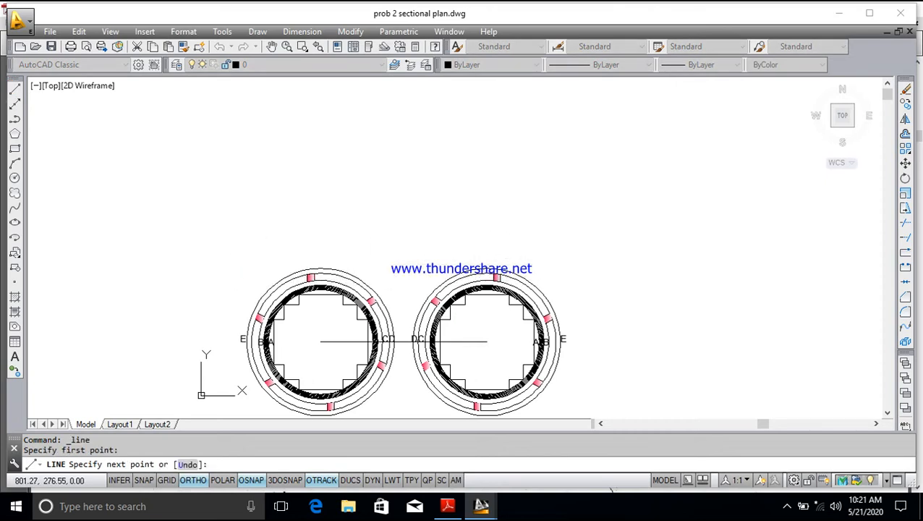
{"action": "left_click", "coordinate": [582, 265]}
{"action": "key", "text": "Escape"}
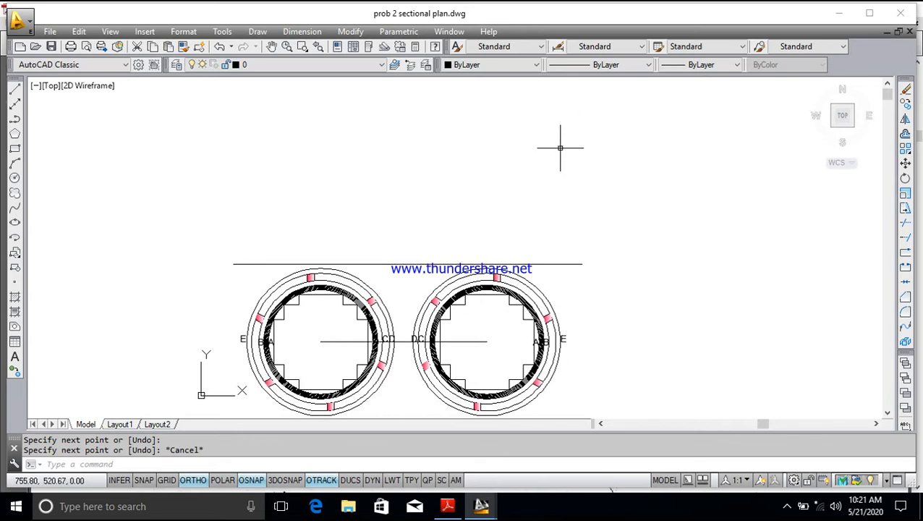
- Recheck the sectional elevation in the reference PDF, then return to the AutoCAD drawing with no command active
{"action": "left_click", "coordinate": [15, 89]}
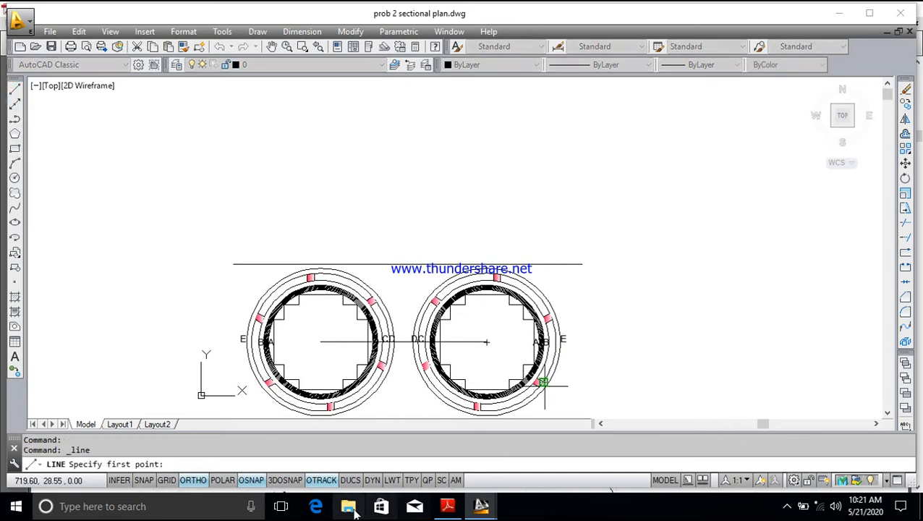
{"action": "left_click", "coordinate": [457, 512]}
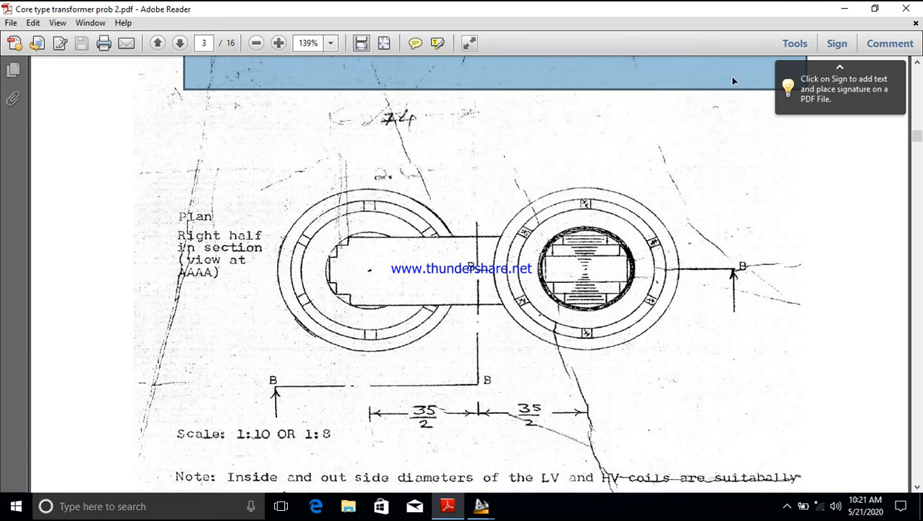
{"action": "scroll", "coordinate": [697, 165], "scroll_direction": "up", "scroll_amount": 5}
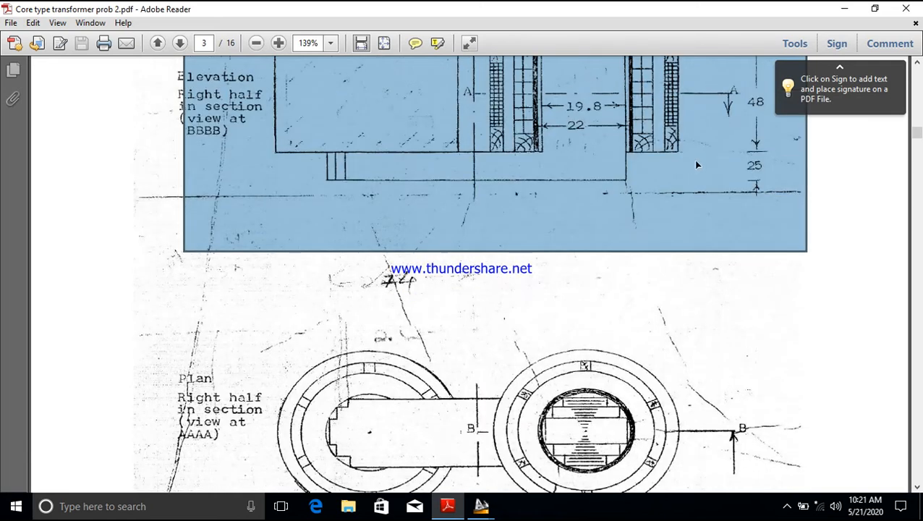
{"action": "left_click", "coordinate": [844, 9]}
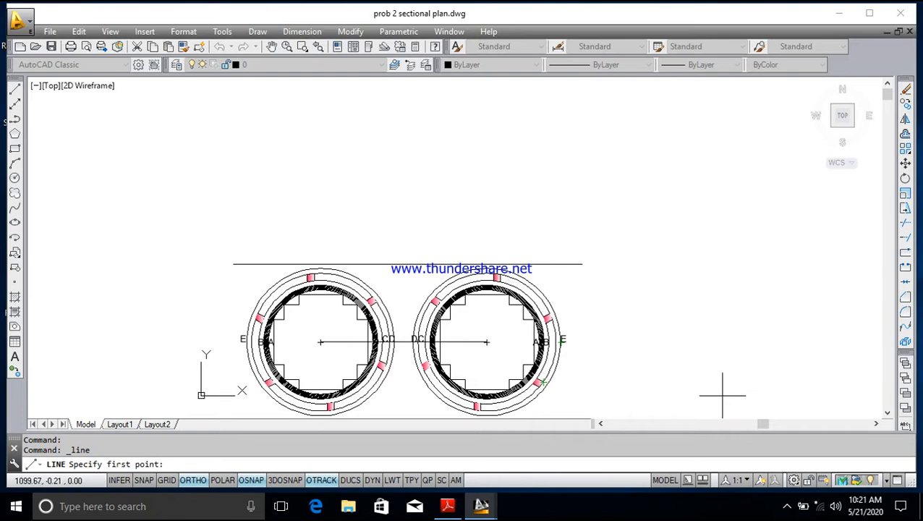
{"action": "key", "text": "Escape"}
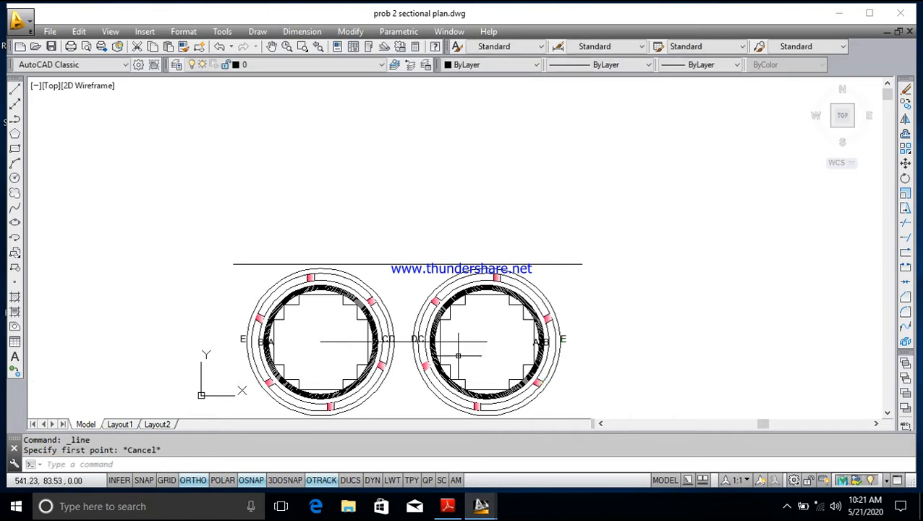
- Replace the line joining the two circle centres with a horizontal line from the left centre to well beyond the right coil's outer circle
{"action": "left_click", "coordinate": [337, 341]}
{"action": "key", "text": "Delete"}
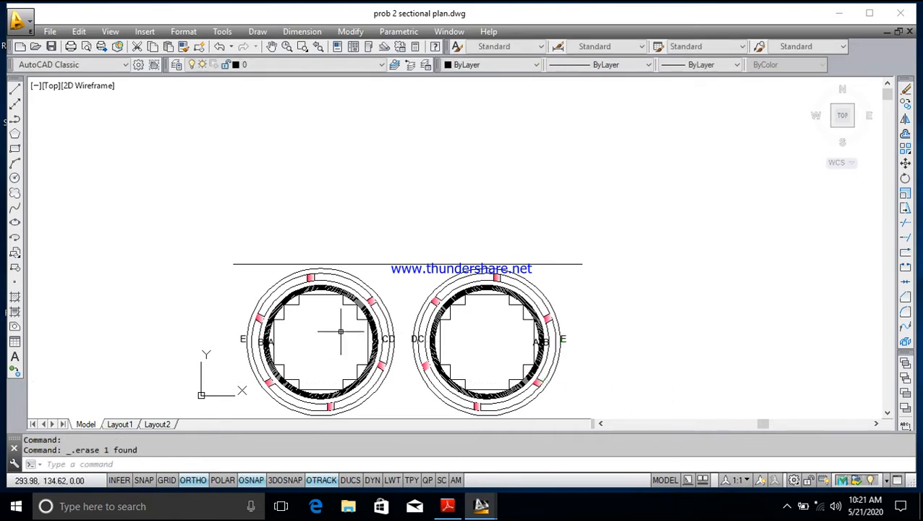
{"action": "left_click", "coordinate": [14, 90]}
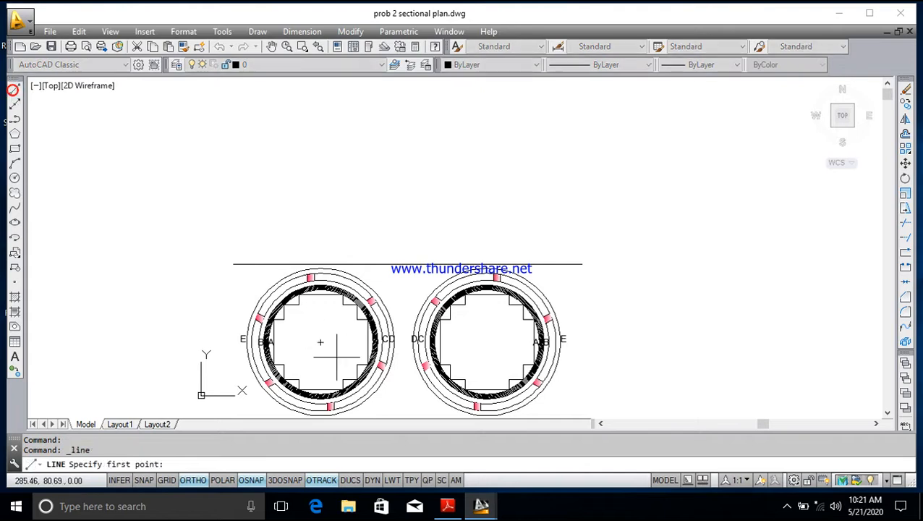
{"action": "left_click", "coordinate": [321, 341]}
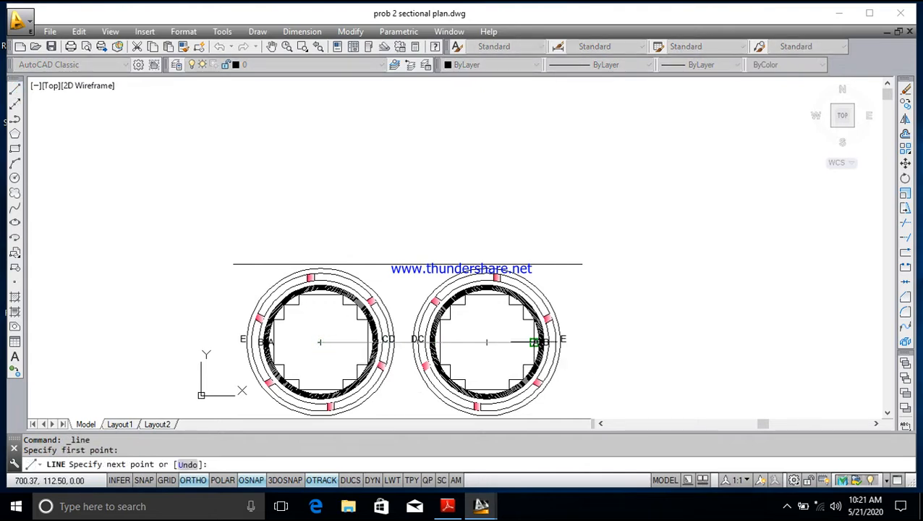
{"action": "left_click", "coordinate": [652, 342]}
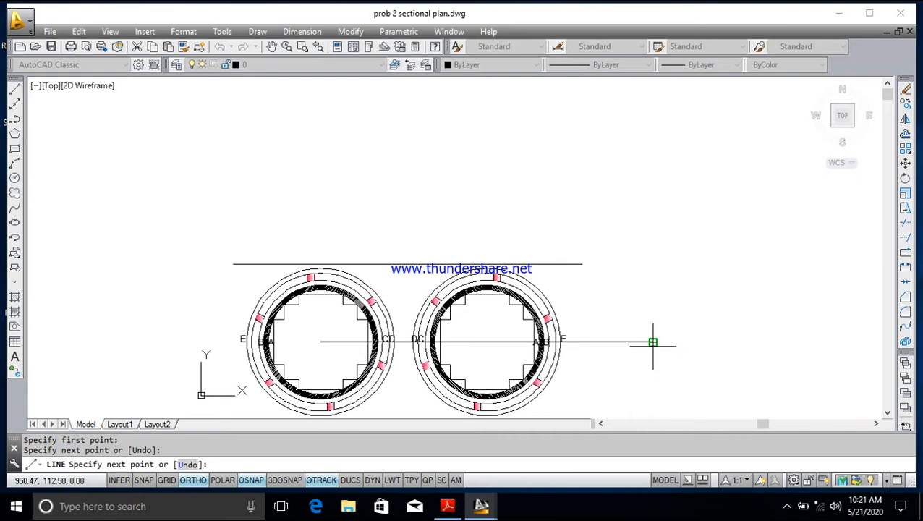
{"action": "key", "text": "Escape"}
- Draw a horizontal line from the left circle's centre outward past the left coil's outer circle, continuing the common centre line
{"action": "left_click", "coordinate": [15, 90]}
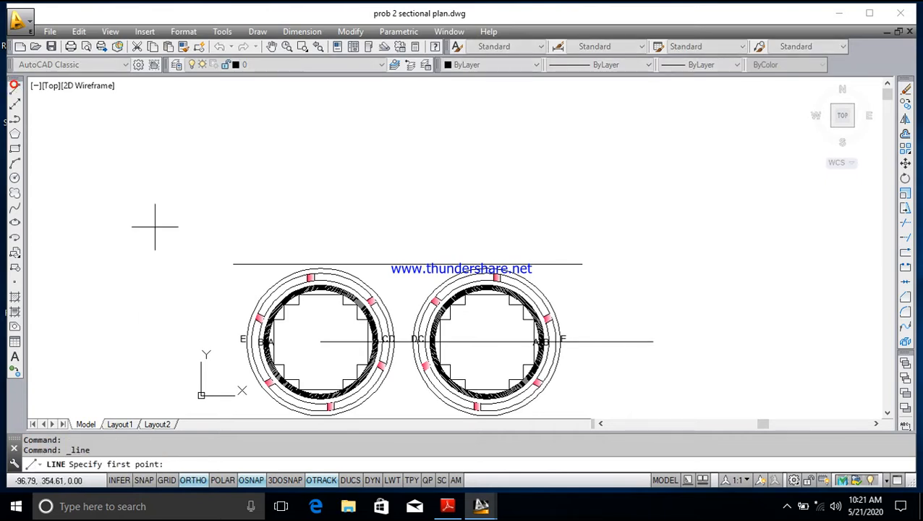
{"action": "left_click", "coordinate": [321, 341]}
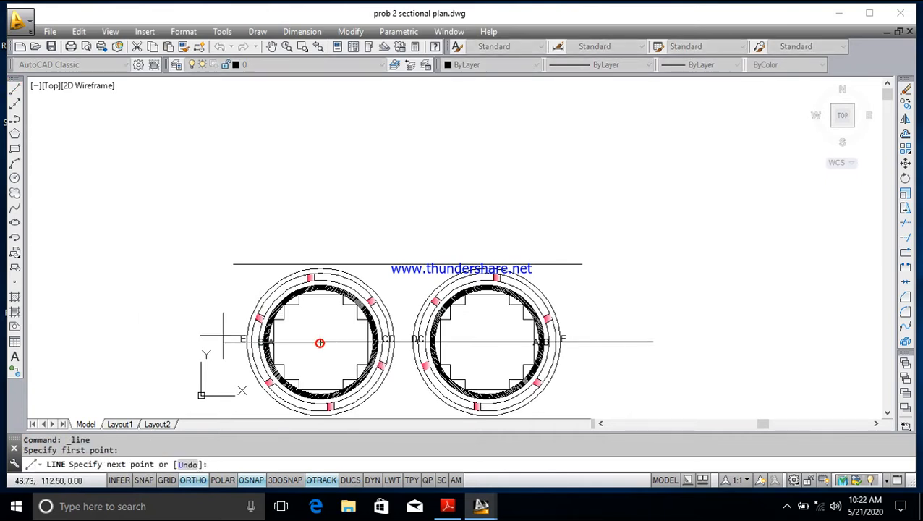
{"action": "left_click", "coordinate": [155, 342]}
{"action": "key", "text": "Escape"}
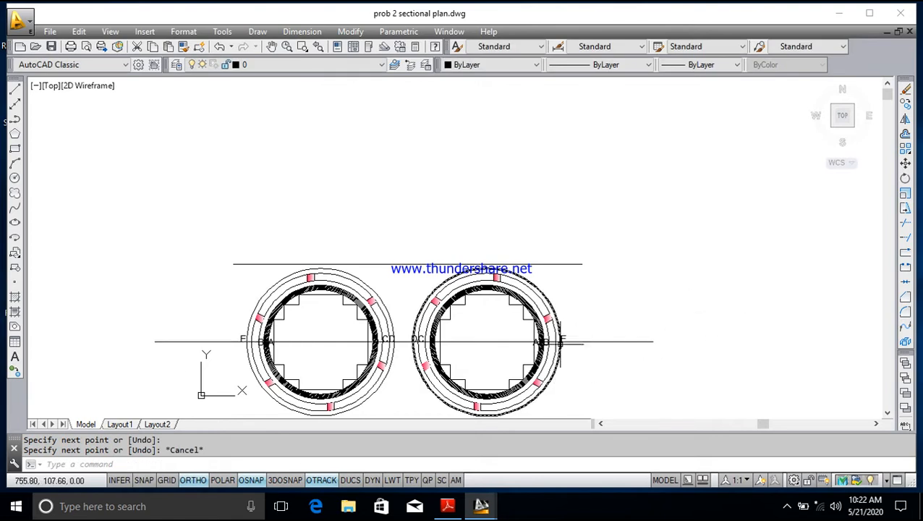
- Draw a vertical projection line from the right coil's outermost circle quadrant at E up to the upper horizontal line
{"action": "left_click", "coordinate": [15, 89]}
{"action": "scroll", "coordinate": [561, 340], "scroll_direction": "up", "scroll_amount": 2}
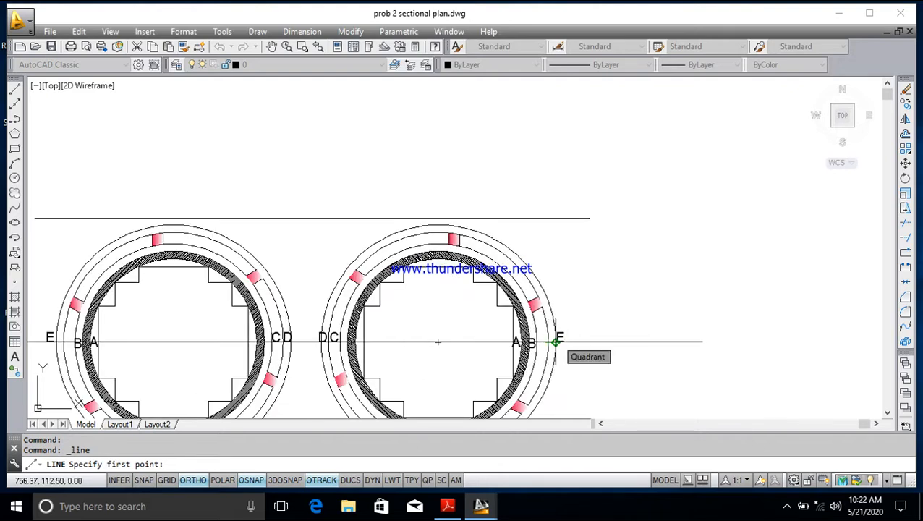
{"action": "left_click", "coordinate": [557, 340]}
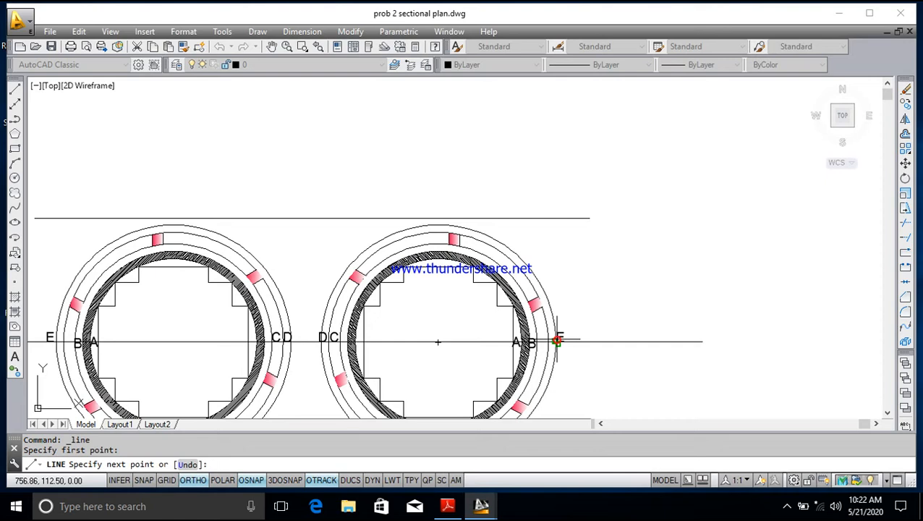
{"action": "left_click", "coordinate": [556, 218]}
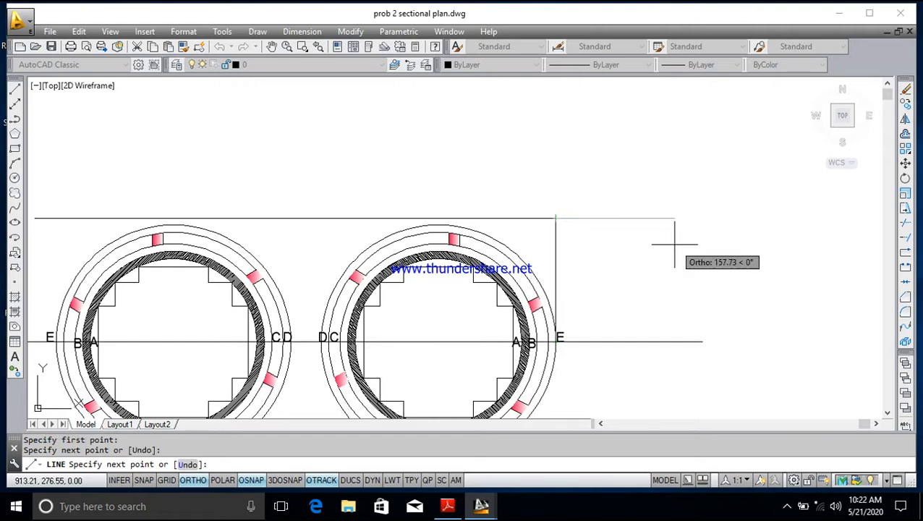
{"action": "key", "text": "Escape"}
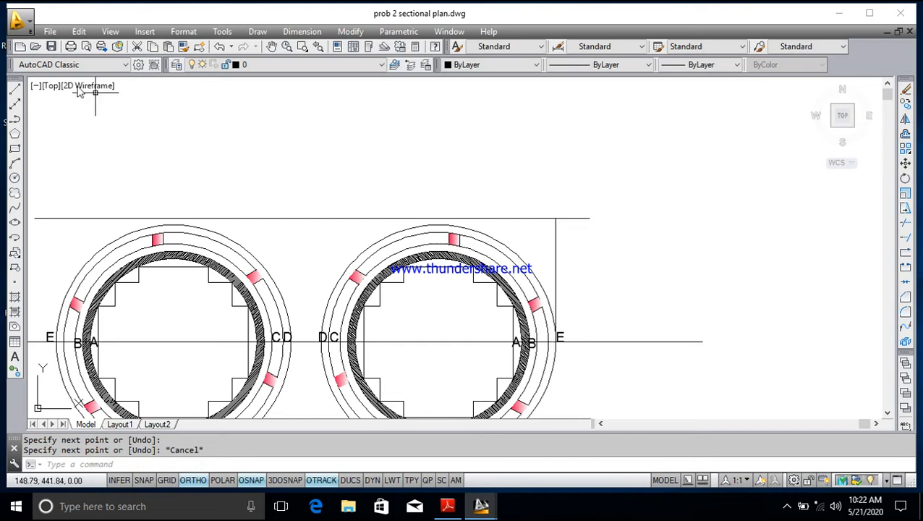
- Project the right coil's next two circles inward, between E and B, with vertical lines up to the upper horizontal line
{"action": "left_click", "coordinate": [14, 90]}
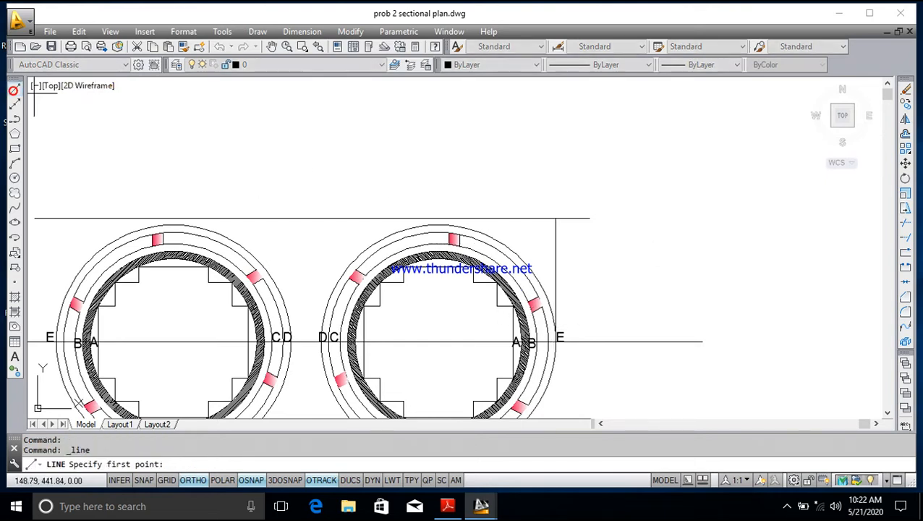
{"action": "left_click", "coordinate": [549, 342]}
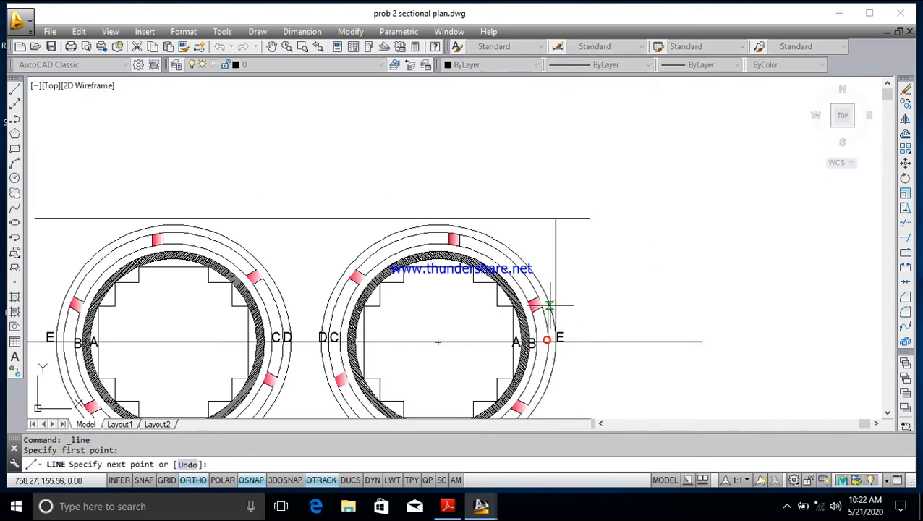
{"action": "left_click", "coordinate": [549, 219]}
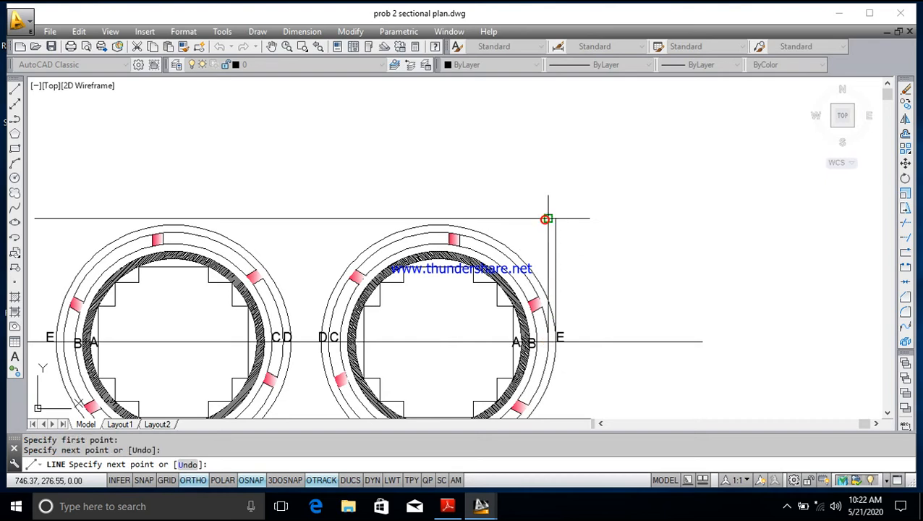
{"action": "key", "text": "Escape"}
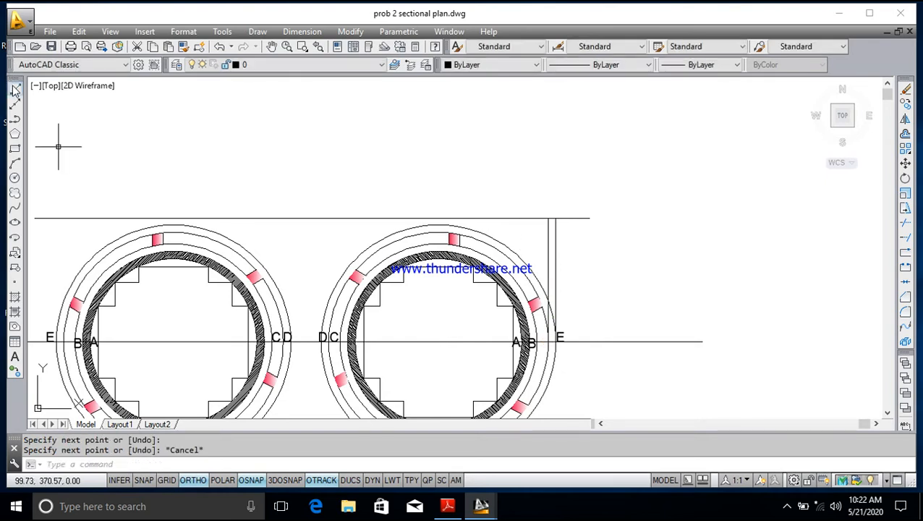
{"action": "left_click", "coordinate": [15, 90]}
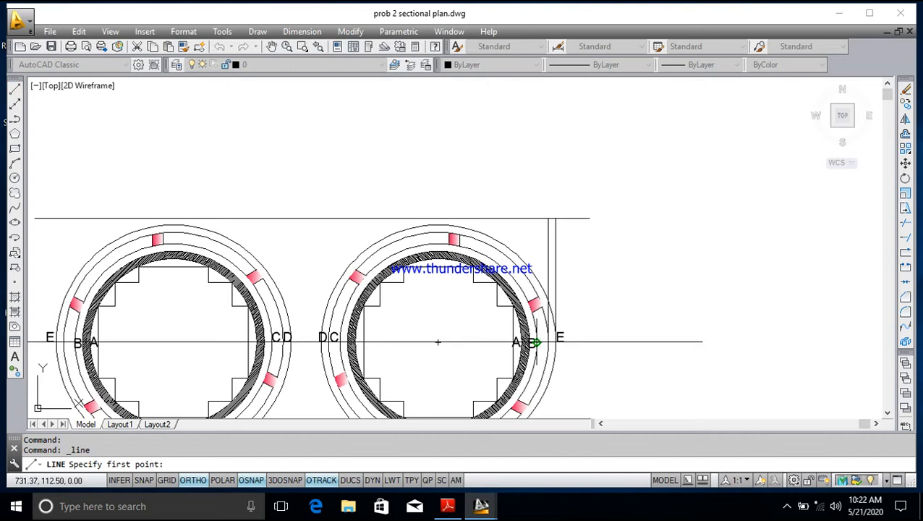
{"action": "left_click", "coordinate": [535, 343]}
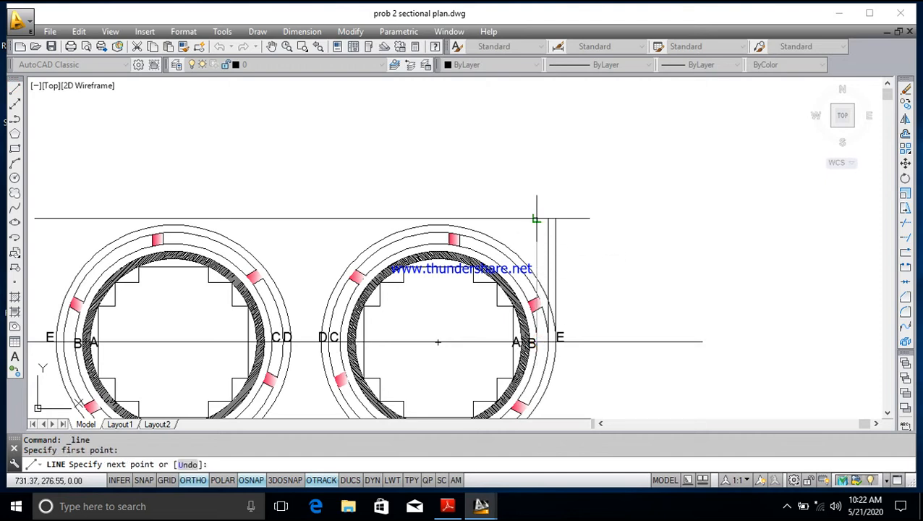
{"action": "left_click", "coordinate": [535, 218]}
{"action": "key", "text": "Escape"}
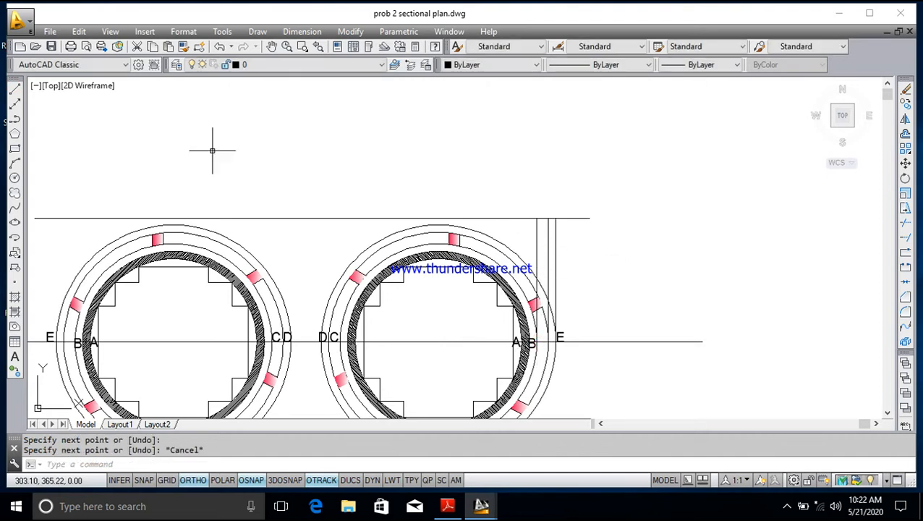
- Project the outer and inner circles of the right coil's hatched ring, between B and A, with vertical lines up to the upper horizontal line
{"action": "left_click", "coordinate": [16, 90]}
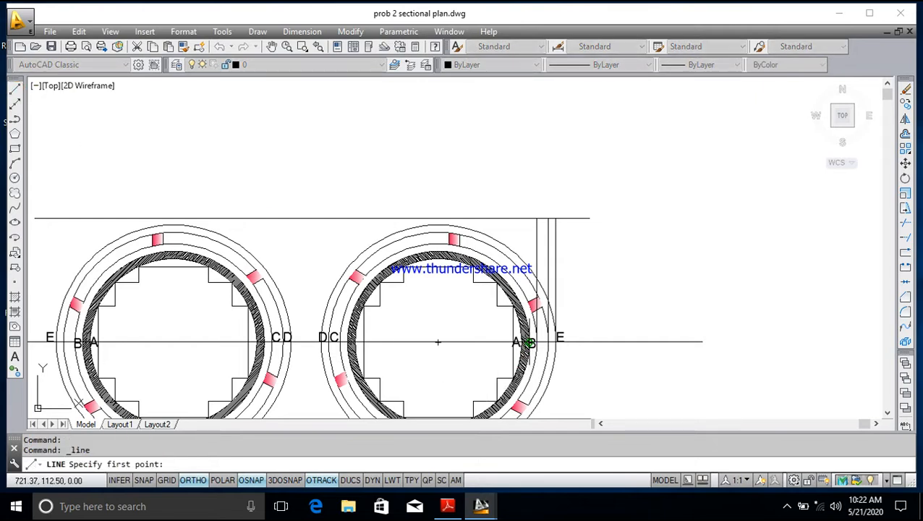
{"action": "scroll", "coordinate": [529, 342], "scroll_direction": "up", "scroll_amount": 2}
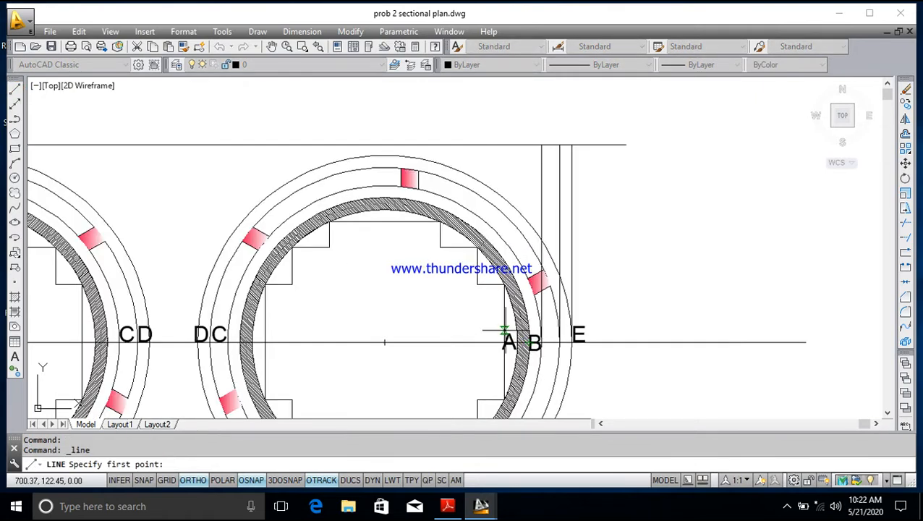
{"action": "left_click", "coordinate": [529, 341]}
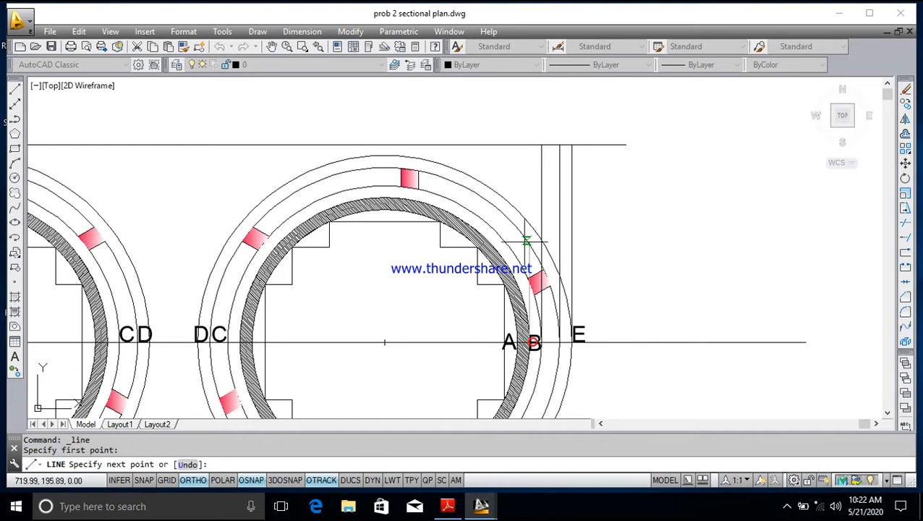
{"action": "left_click", "coordinate": [529, 144]}
{"action": "key", "text": "Escape"}
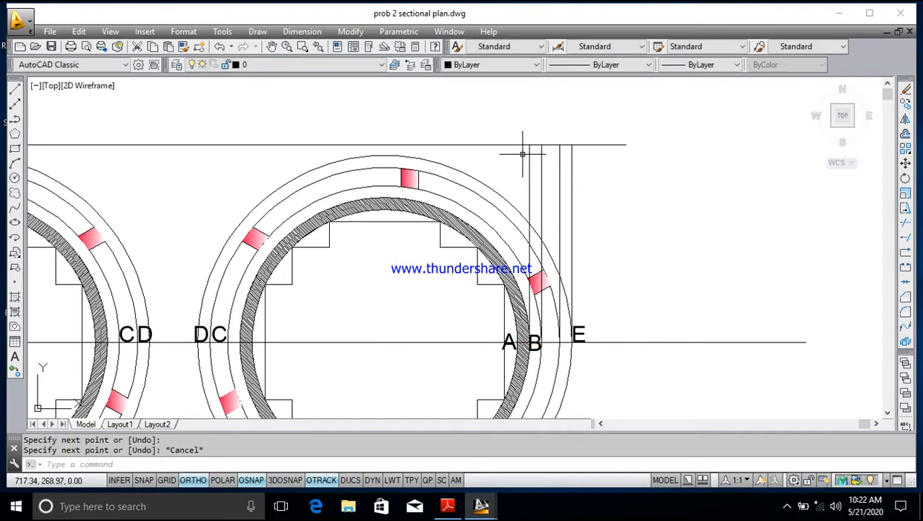
{"action": "left_click", "coordinate": [15, 90]}
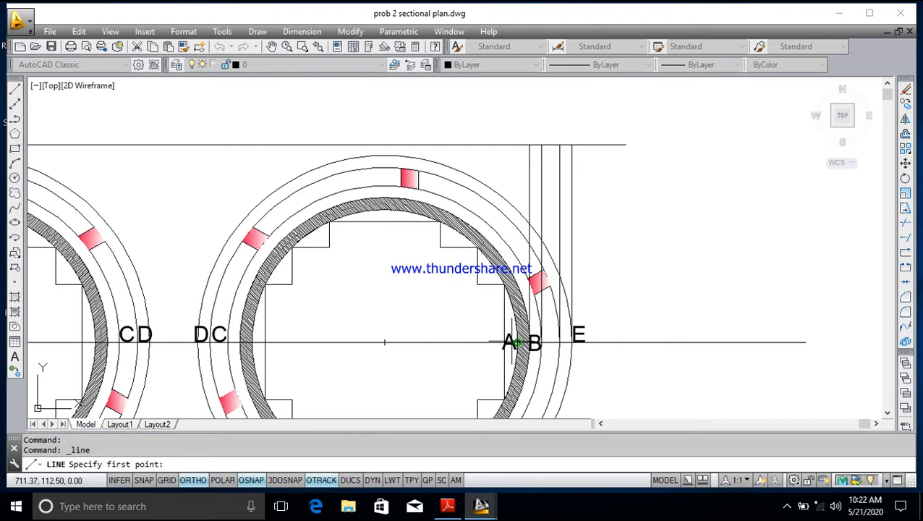
{"action": "left_click", "coordinate": [515, 342]}
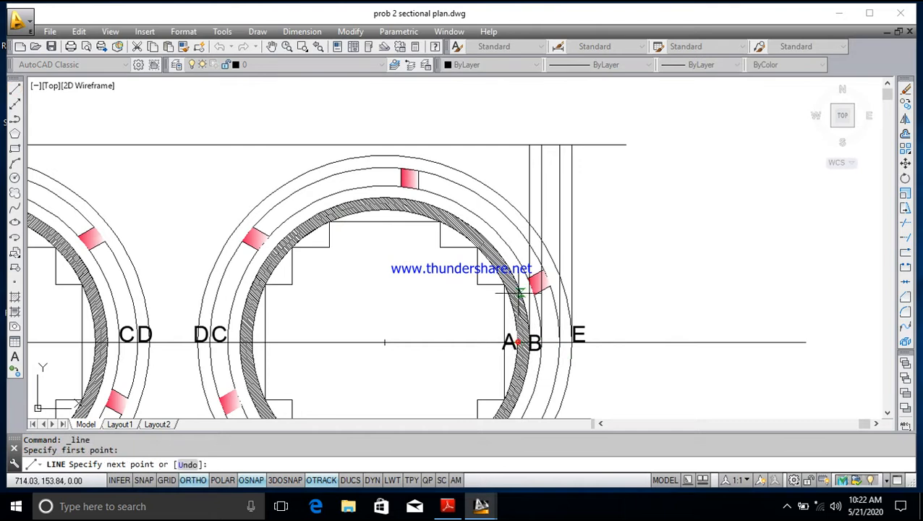
{"action": "left_click", "coordinate": [516, 144]}
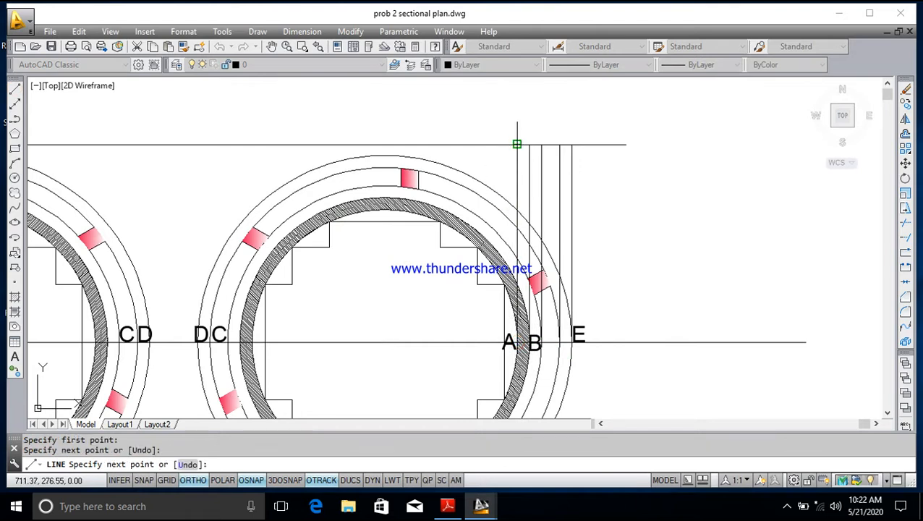
{"action": "key", "text": "Escape"}
- Project both vertical side edges of the right coil's stepped core with lines up to the upper horizontal line
{"action": "left_click", "coordinate": [15, 90]}
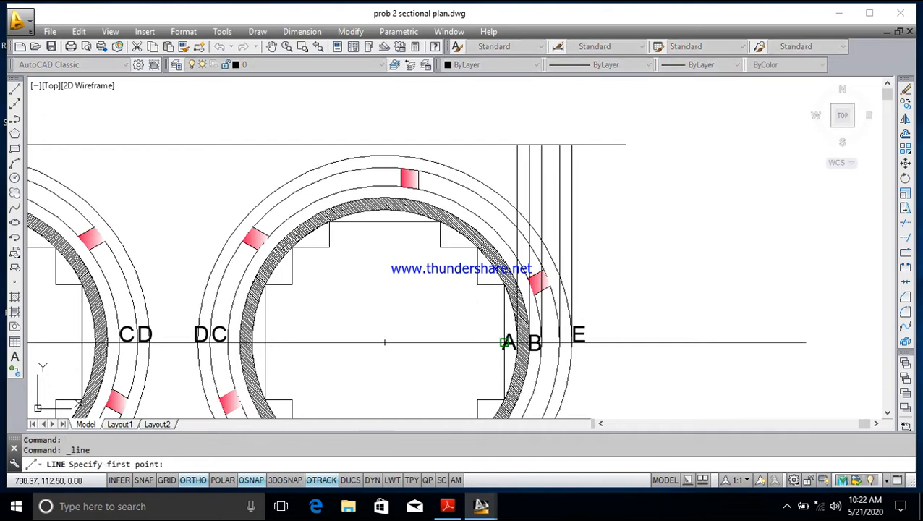
{"action": "left_click", "coordinate": [504, 342]}
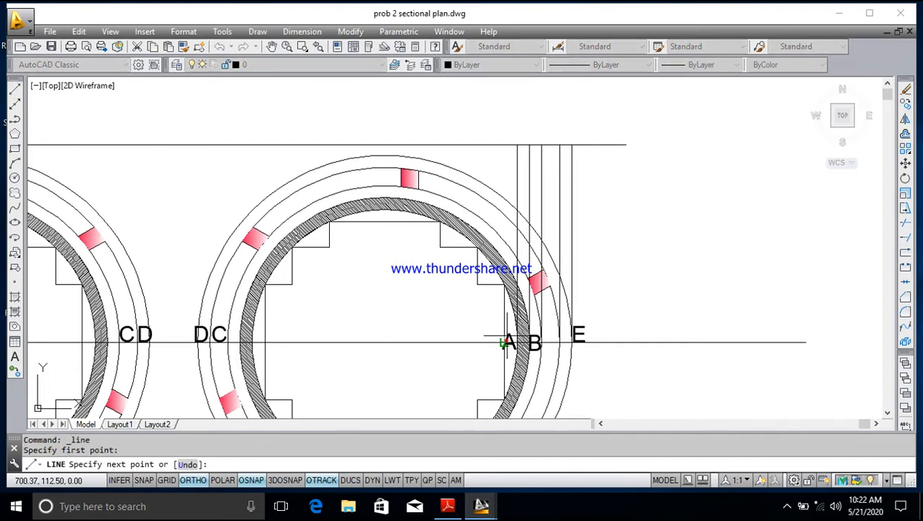
{"action": "left_click", "coordinate": [504, 144]}
{"action": "key", "text": "Escape"}
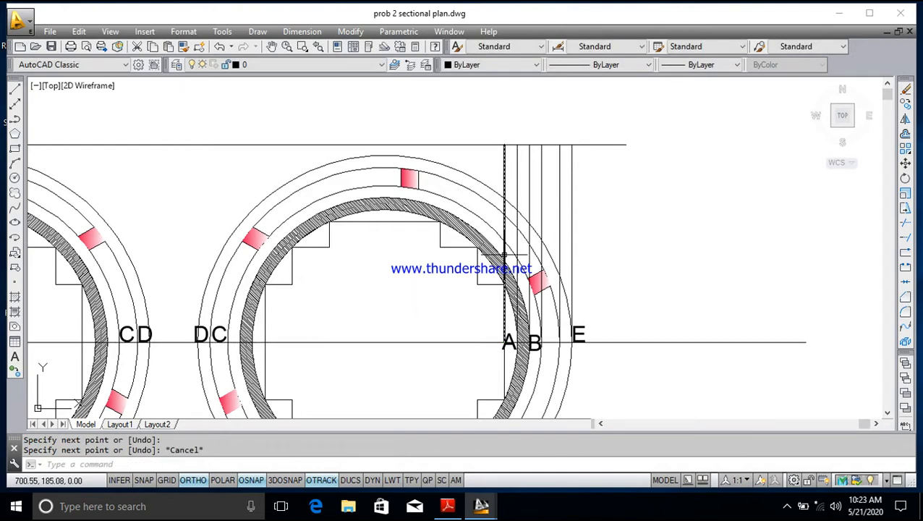
{"action": "left_click", "coordinate": [14, 90]}
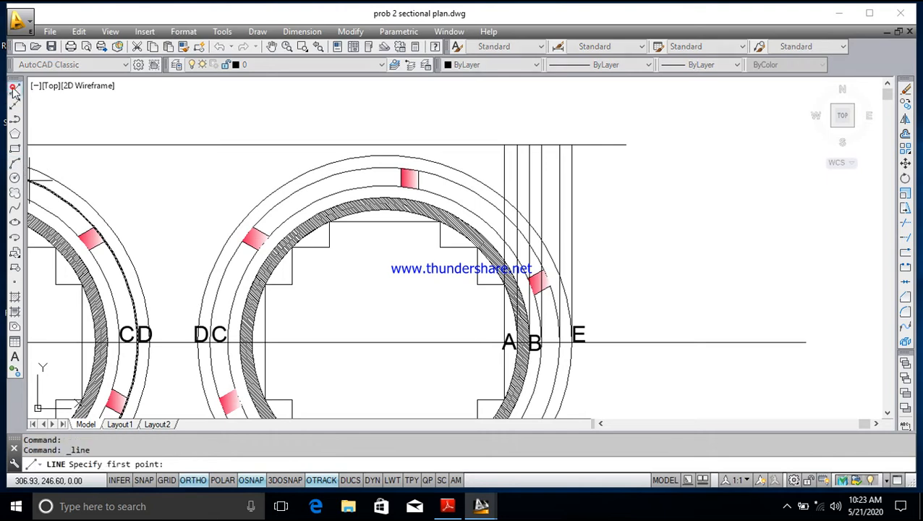
{"action": "left_click", "coordinate": [264, 343]}
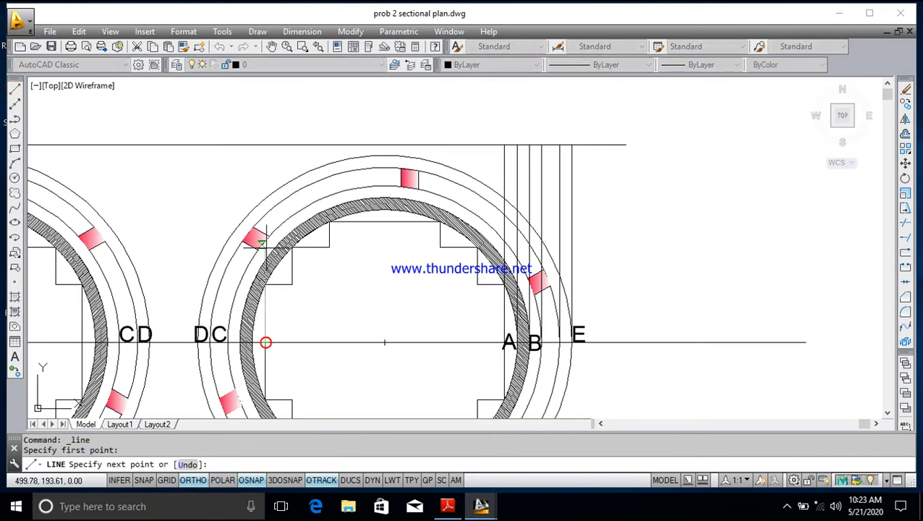
{"action": "left_click", "coordinate": [265, 144]}
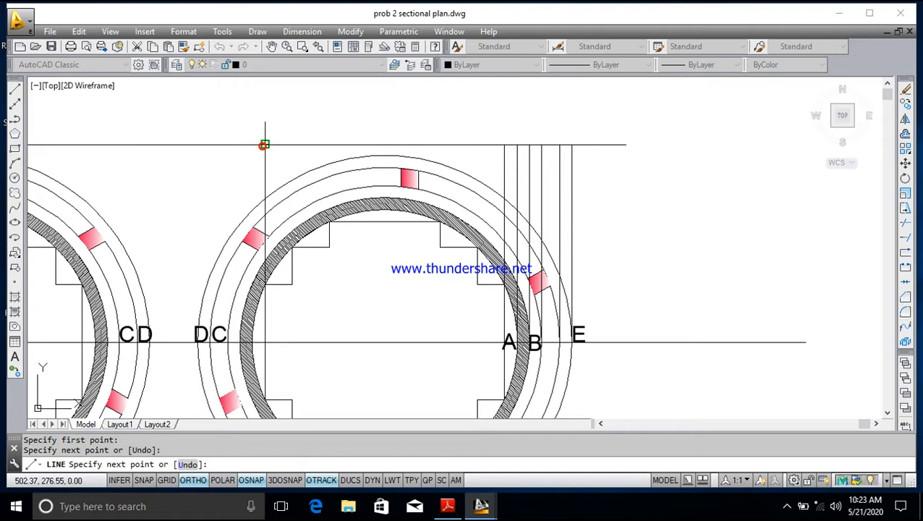
{"action": "key", "text": "Escape"}
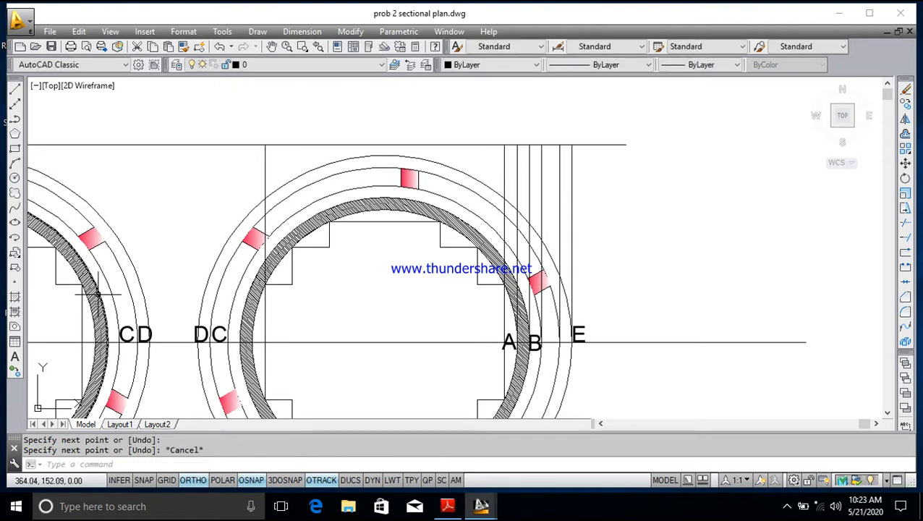
- Draw a vertical projection line from the left coil's outermost circle quadrant at D up to the upper horizontal line
{"action": "left_click", "coordinate": [14, 91]}
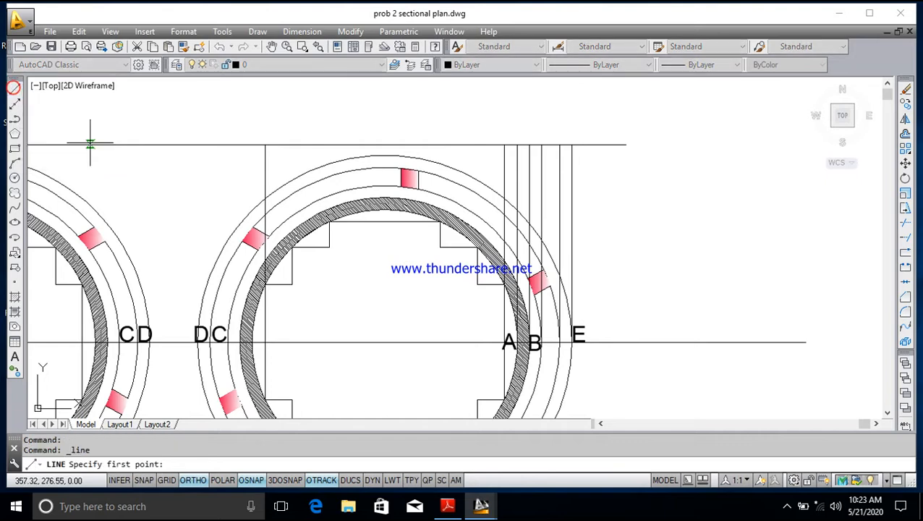
{"action": "left_click", "coordinate": [149, 341]}
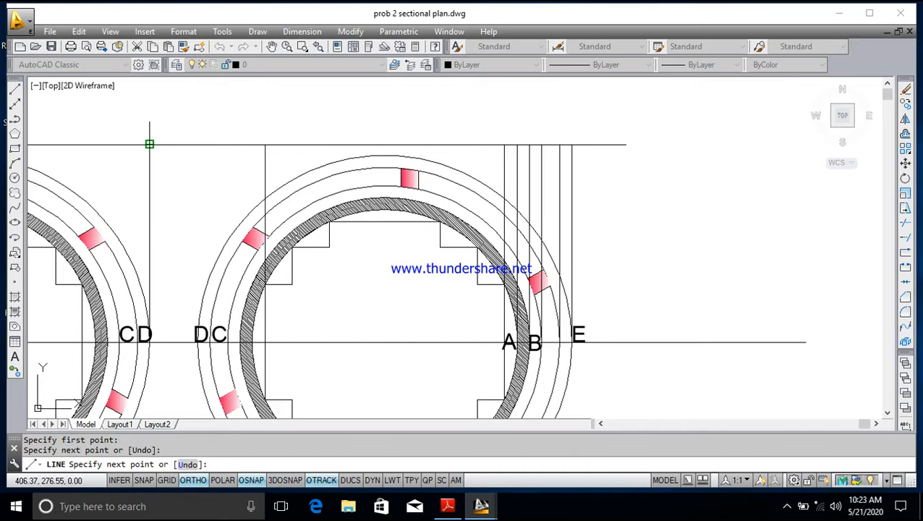
{"action": "left_click", "coordinate": [149, 143]}
{"action": "key", "text": "Escape"}
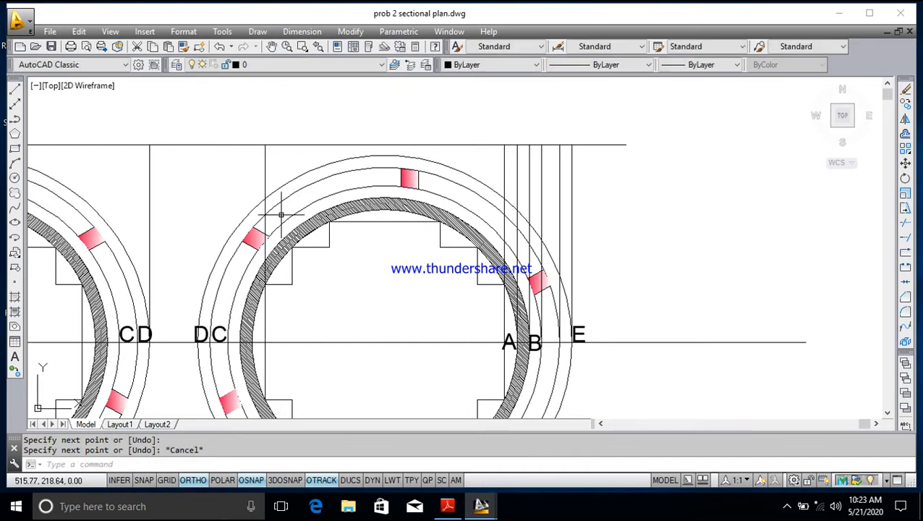
- Draw a vertical line 250 units long upward from the midpoint of the upper horizontal line
{"action": "scroll", "coordinate": [273, 234], "scroll_direction": "down", "scroll_amount": 4}
{"action": "scroll", "coordinate": [273, 234], "scroll_direction": "up", "scroll_amount": 2}
{"action": "scroll", "coordinate": [278, 233], "scroll_direction": "down", "scroll_amount": 2}
{"action": "scroll", "coordinate": [277, 233], "scroll_direction": "up", "scroll_amount": 1}
{"action": "scroll", "coordinate": [382, 212], "scroll_direction": "down", "scroll_amount": 2}
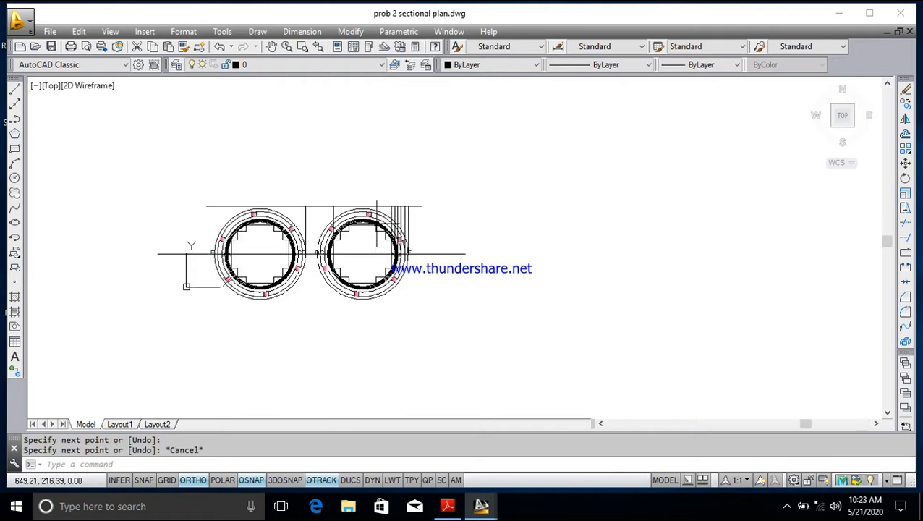
{"action": "scroll", "coordinate": [399, 211], "scroll_direction": "up", "scroll_amount": 1}
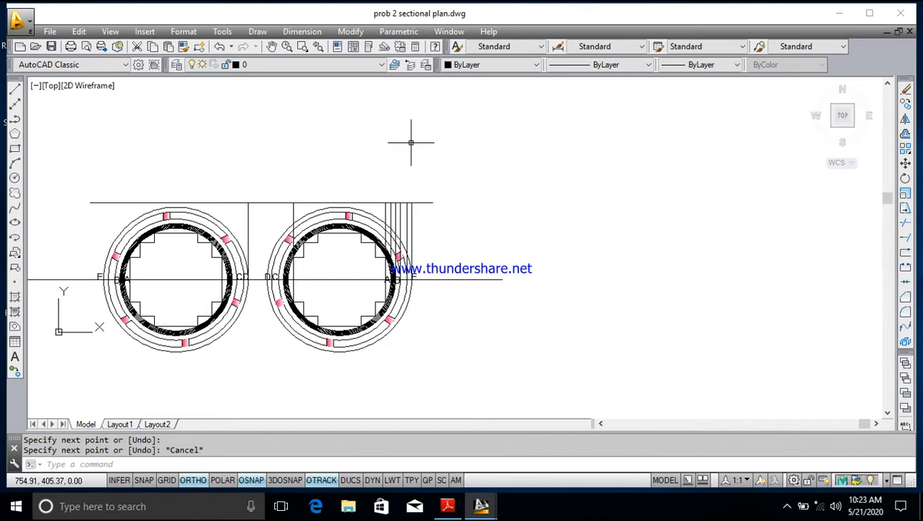
{"action": "left_click", "coordinate": [16, 90]}
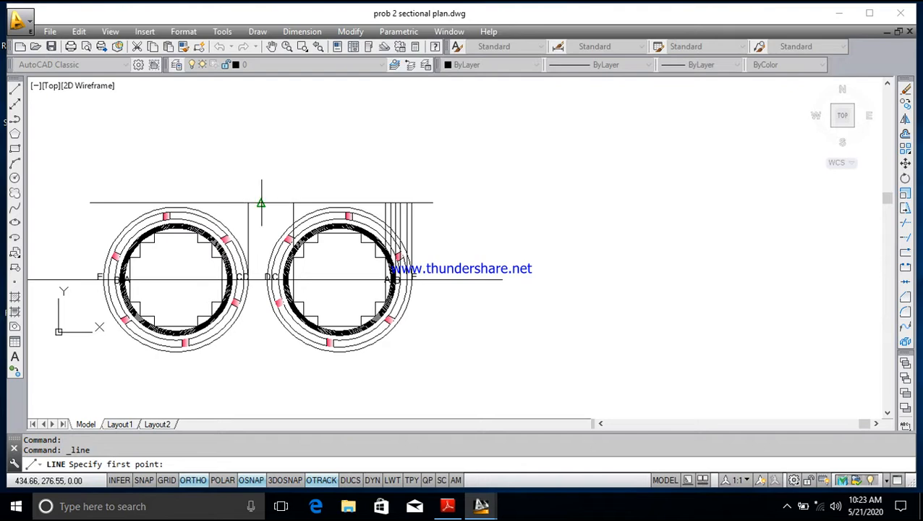
{"action": "left_click", "coordinate": [261, 202]}
{"action": "type", "text": "250"}
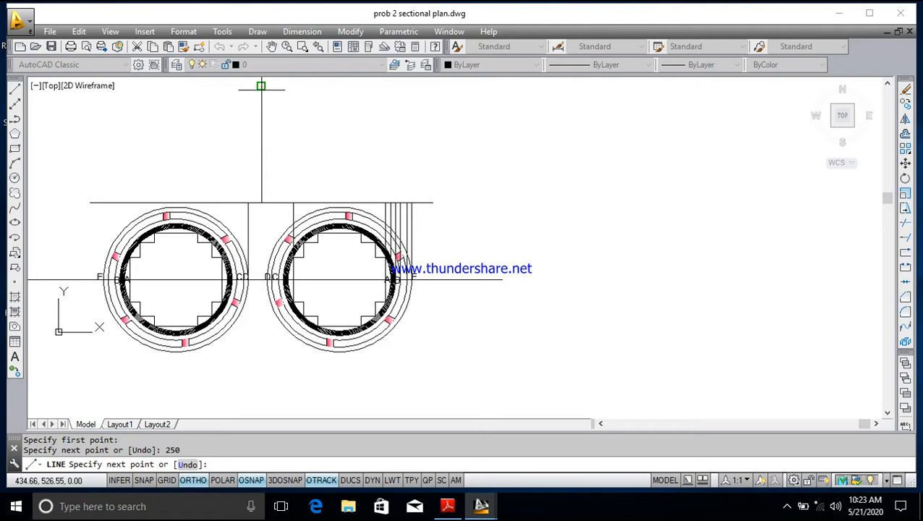
{"action": "key", "text": "Escape"}
{"action": "scroll", "coordinate": [274, 140], "scroll_direction": "down", "scroll_amount": 2}
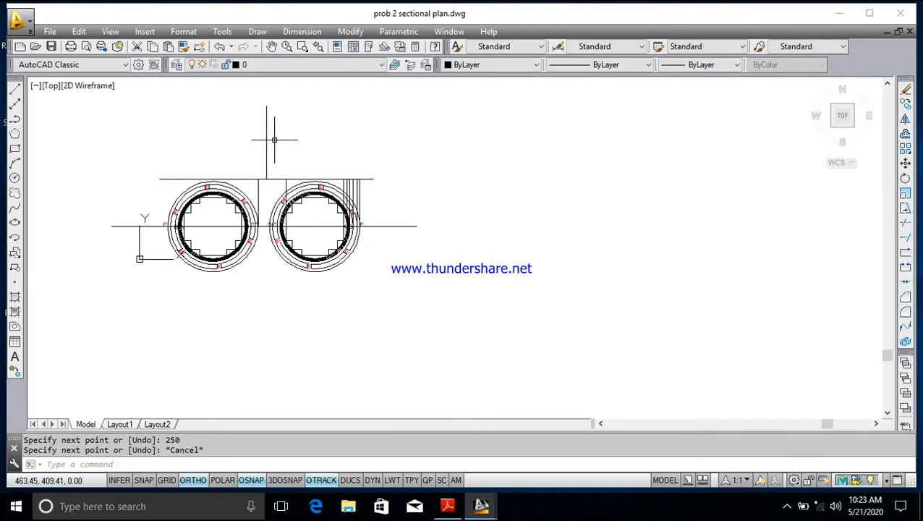
- Check the half-sectional elevation in the reference PDF in Adobe Reader, and return to the AutoCAD drawing
{"action": "left_click", "coordinate": [271, 46]}
{"action": "mouse_move", "coordinate": [261, 153]}
{"action": "left_mouse_down"}
{"action": "mouse_move", "coordinate": [312, 266]}
{"action": "mouse_move", "coordinate": [367, 289]}
{"action": "left_mouse_up"}
{"action": "scroll", "coordinate": [349, 264], "scroll_direction": "up", "scroll_amount": 2}
{"action": "key", "text": "Escape"}
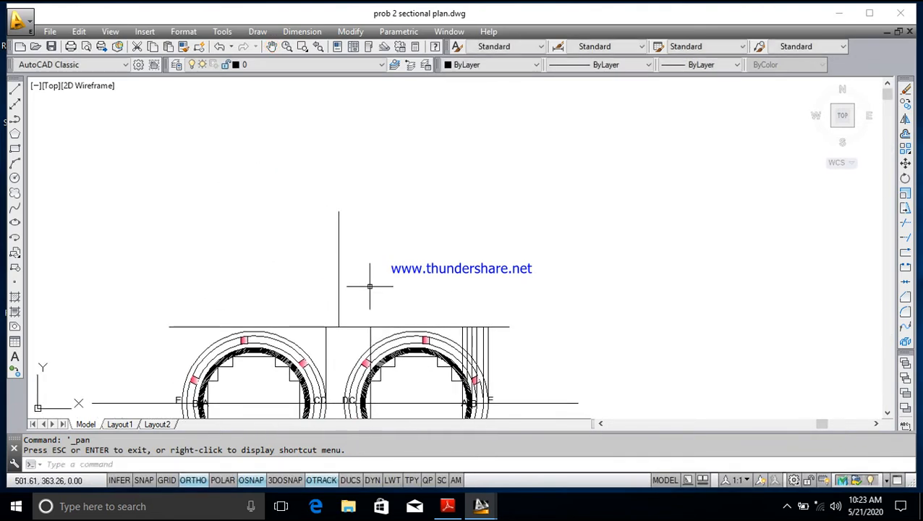
{"action": "left_click", "coordinate": [447, 506]}
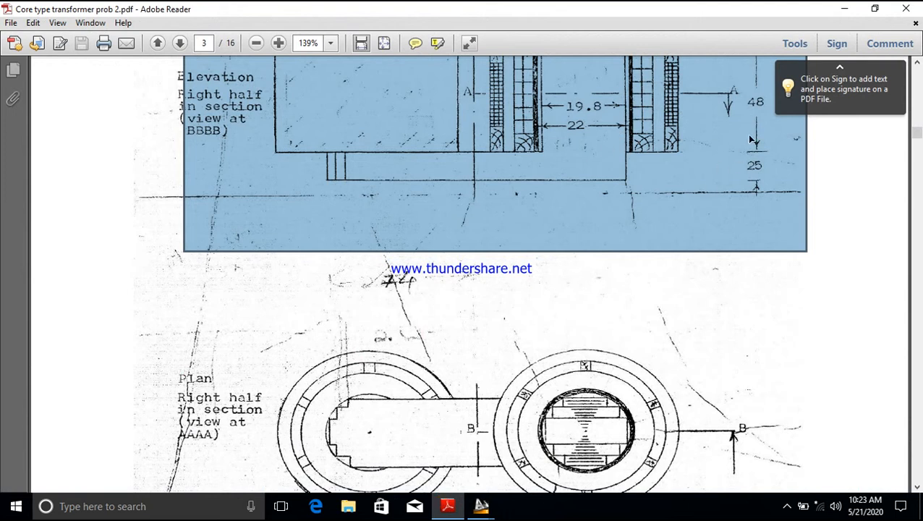
{"action": "left_click", "coordinate": [844, 9]}
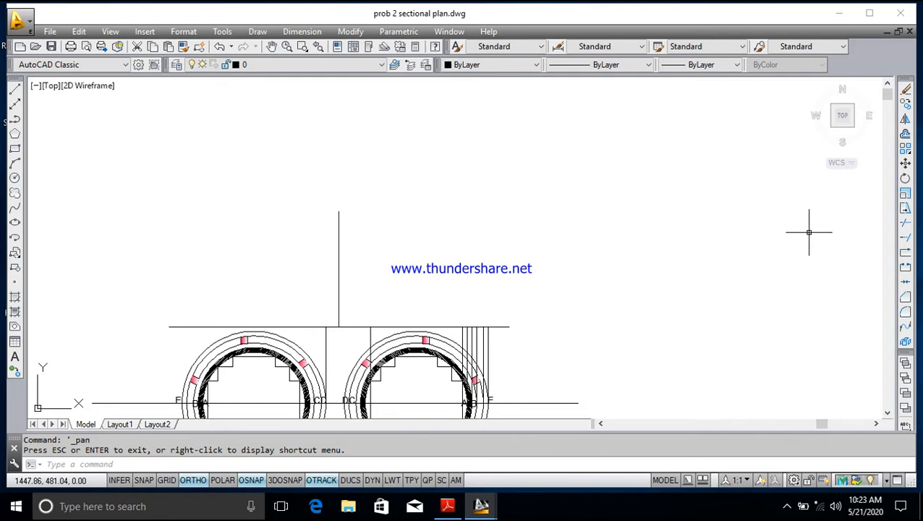
- Extend the right coil's outermost projection at E upward past the 250-unit line's height, and join them with a horizontal line from that line's upper end
{"action": "left_click", "coordinate": [15, 90]}
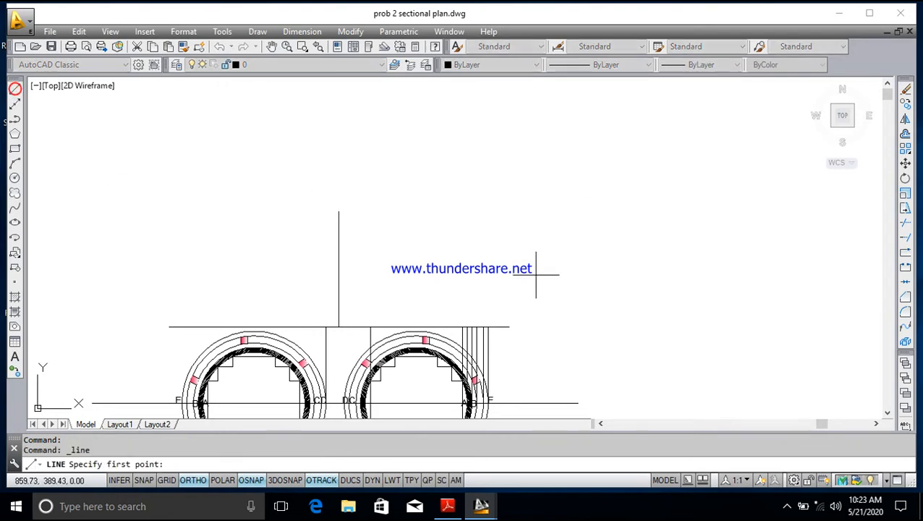
{"action": "left_click", "coordinate": [488, 328]}
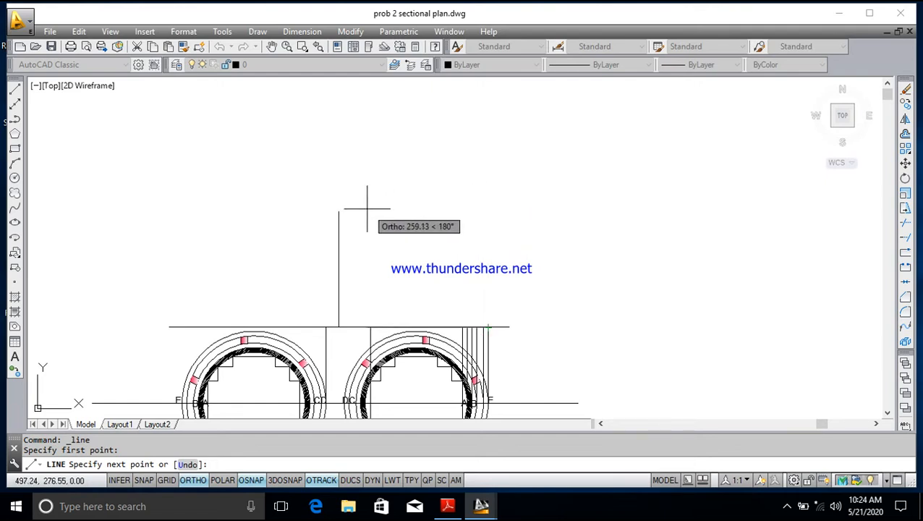
{"action": "left_click", "coordinate": [488, 207]}
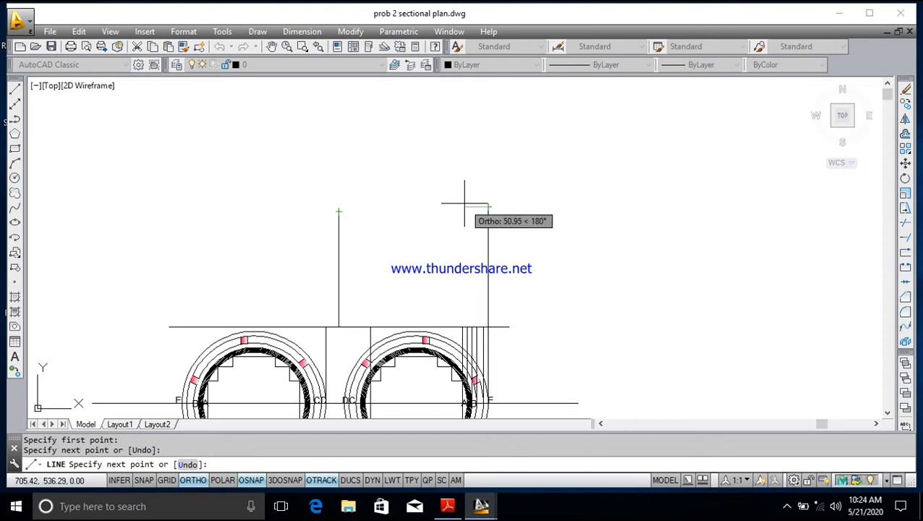
{"action": "key", "text": "Escape"}
{"action": "left_click", "coordinate": [14, 88]}
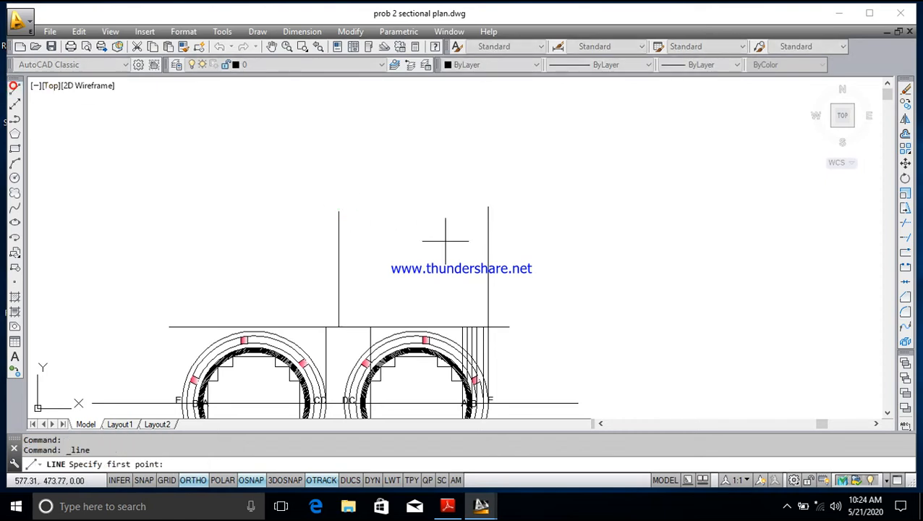
{"action": "left_click", "coordinate": [338, 211]}
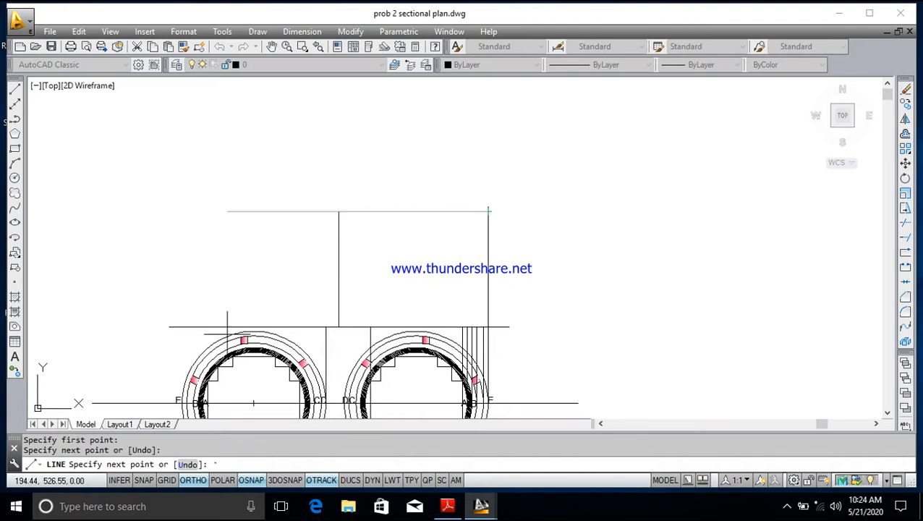
- Project the left coil's outermost circle at E up to the upper horizontal line, and continue it vertically beyond the height of the 250-unit line
{"action": "left_click", "coordinate": [15, 91]}
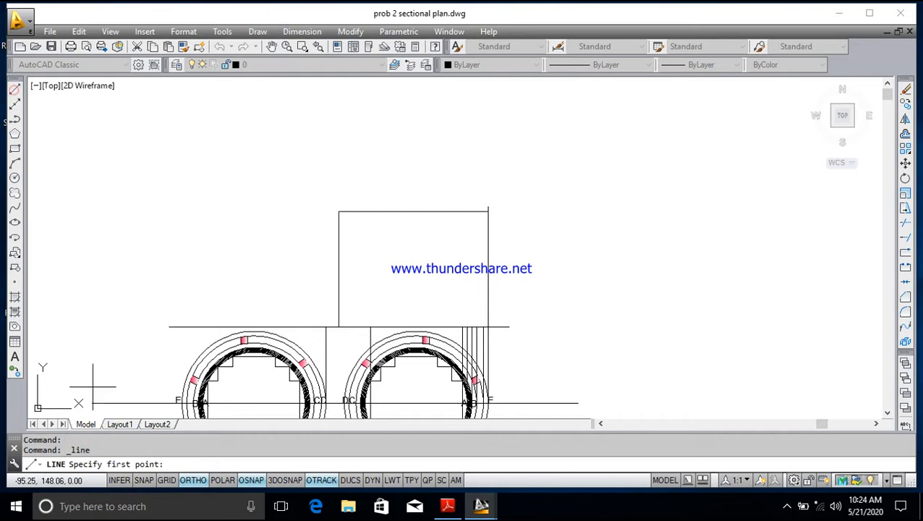
{"action": "left_click", "coordinate": [182, 403]}
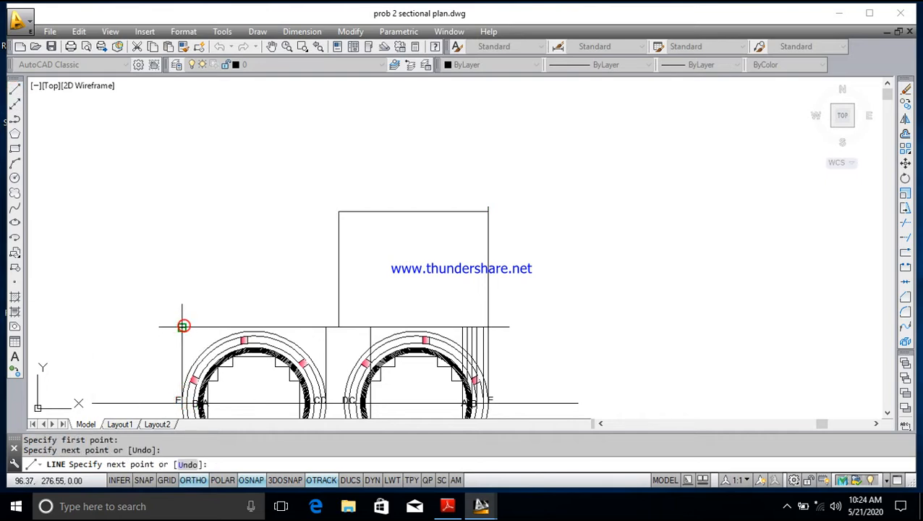
{"action": "key", "text": "Escape"}
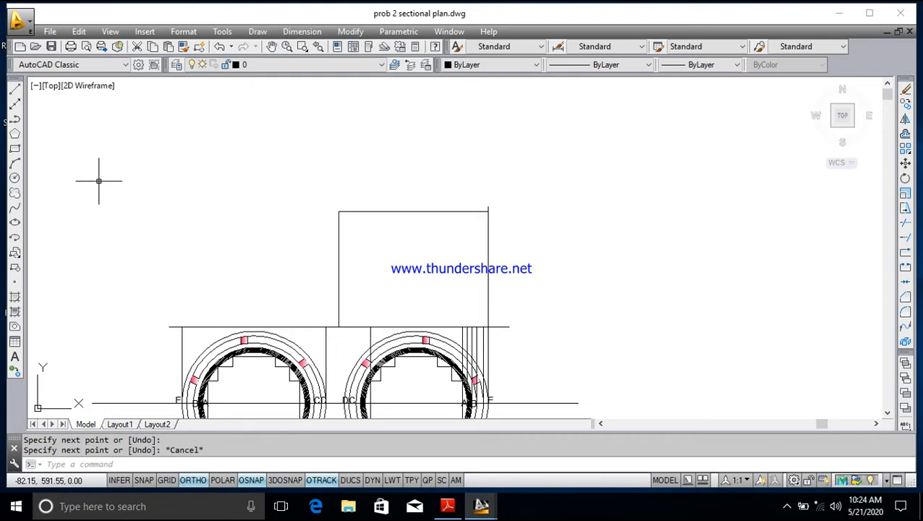
{"action": "left_click", "coordinate": [16, 91]}
{"action": "left_click", "coordinate": [183, 326]}
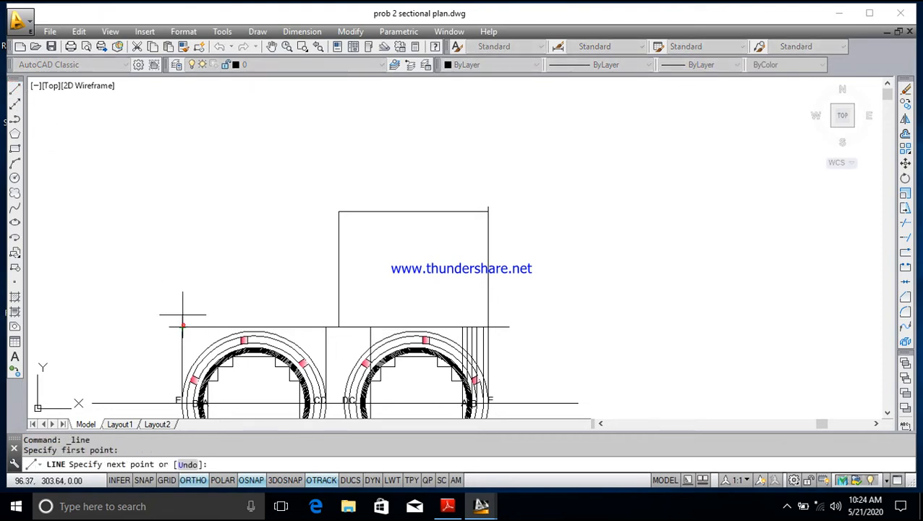
{"action": "left_click", "coordinate": [182, 175]}
{"action": "key", "text": "Escape"}
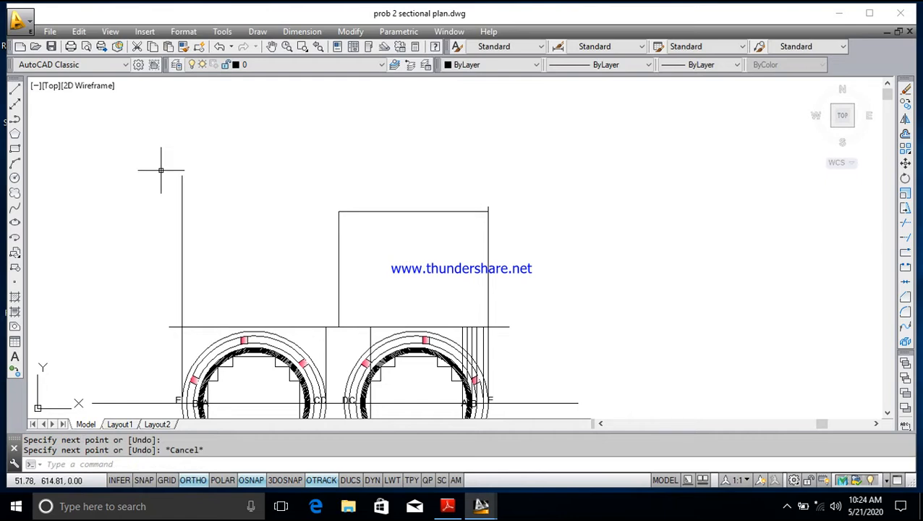
- Continue the top horizontal line from the 250-unit vertical's upper end to the left outer projection, and delete that middle vertical
{"action": "left_click", "coordinate": [15, 91]}
{"action": "left_click", "coordinate": [338, 212]}
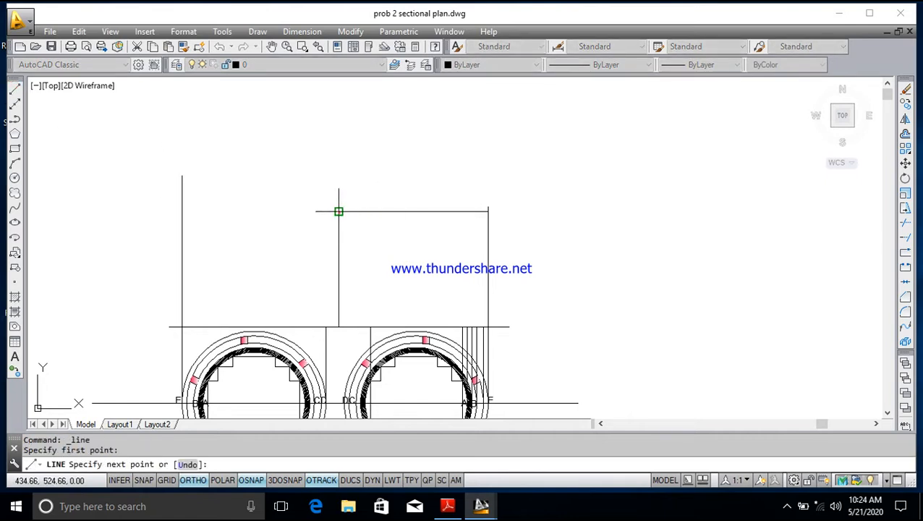
{"action": "left_click", "coordinate": [181, 211]}
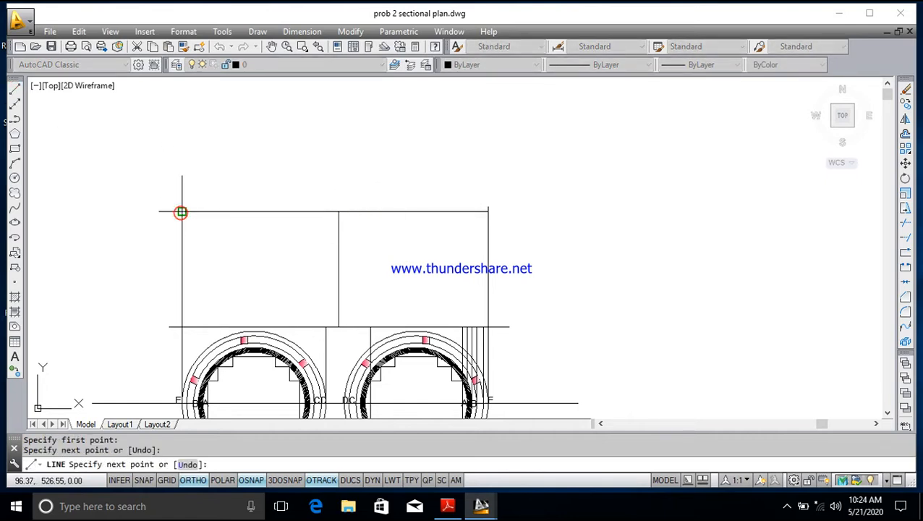
{"action": "key", "text": "Escape"}
{"action": "scroll", "coordinate": [408, 223], "scroll_direction": "down", "scroll_amount": 2}
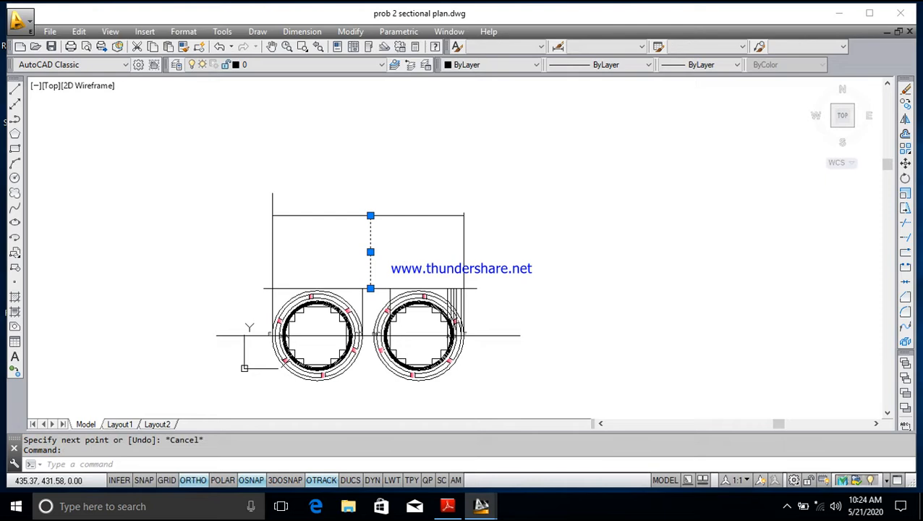
{"action": "key", "text": "Delete"}
- Trim both outer verticals above the top horizontal line, and trim the lower horizontal line's overhangs beyond the outer verticals
{"action": "scroll", "coordinate": [470, 219], "scroll_direction": "up", "scroll_amount": 4}
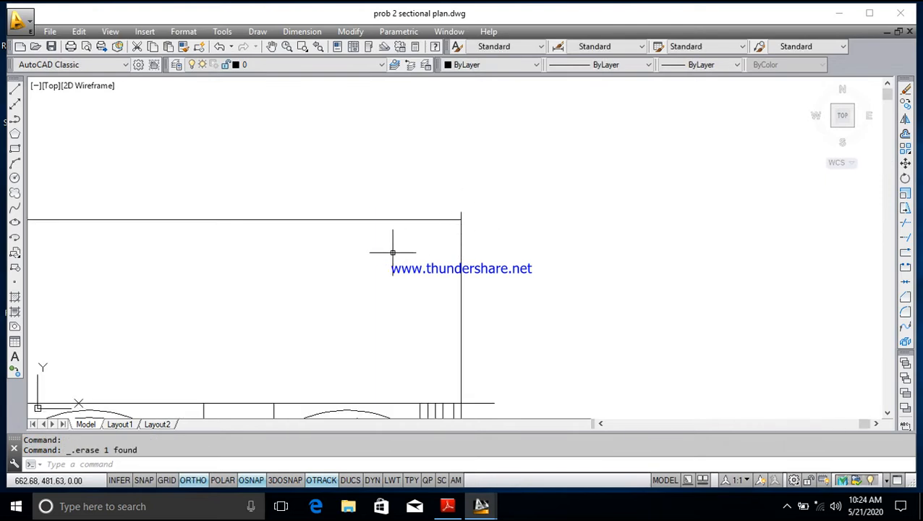
{"action": "scroll", "coordinate": [395, 252], "scroll_direction": "down", "scroll_amount": 2}
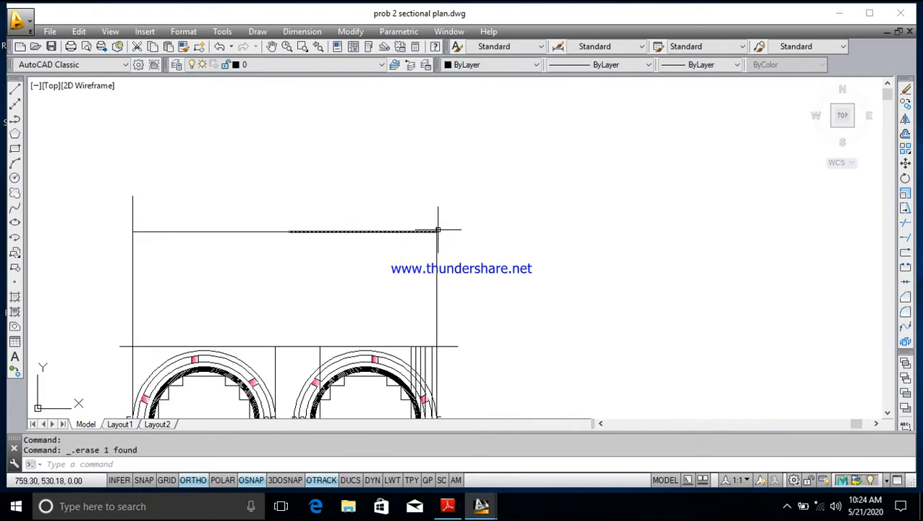
{"action": "left_click", "coordinate": [906, 225]}
{"action": "key", "text": "Return"}
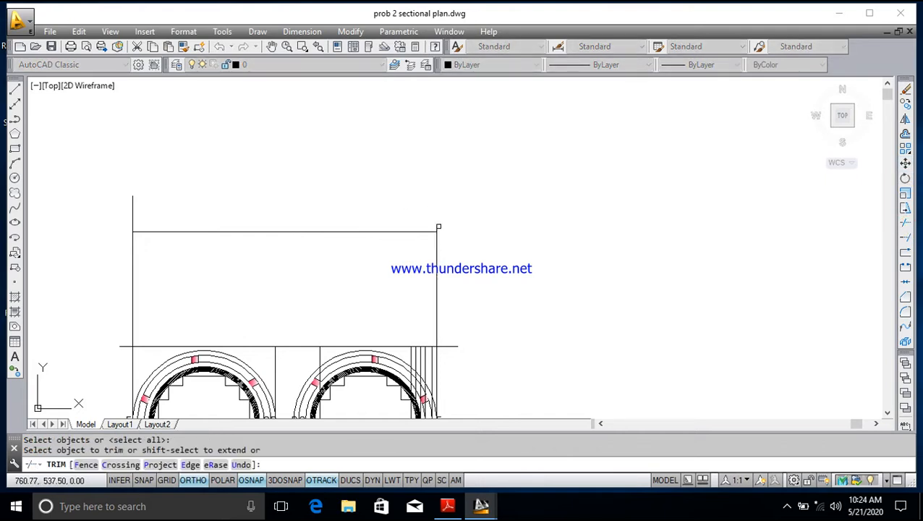
{"action": "left_click", "coordinate": [438, 228]}
{"action": "left_click", "coordinate": [435, 228]}
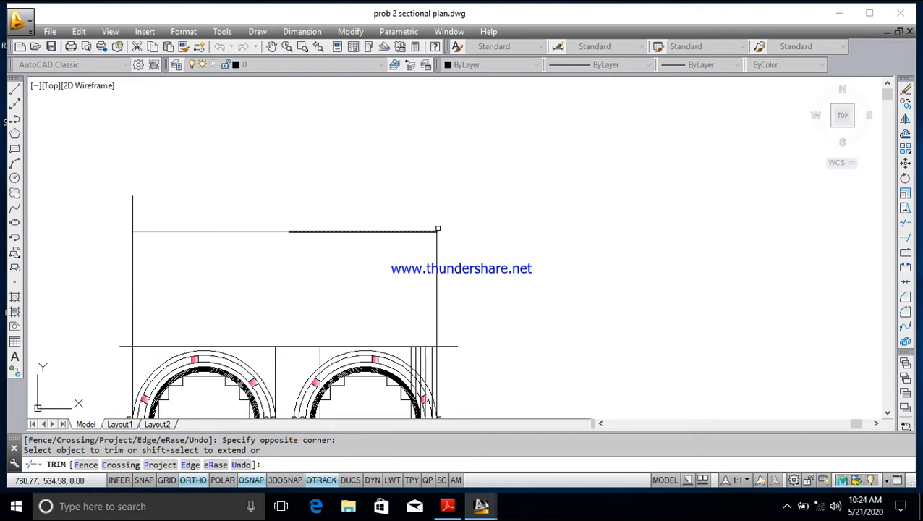
{"action": "left_click", "coordinate": [132, 211]}
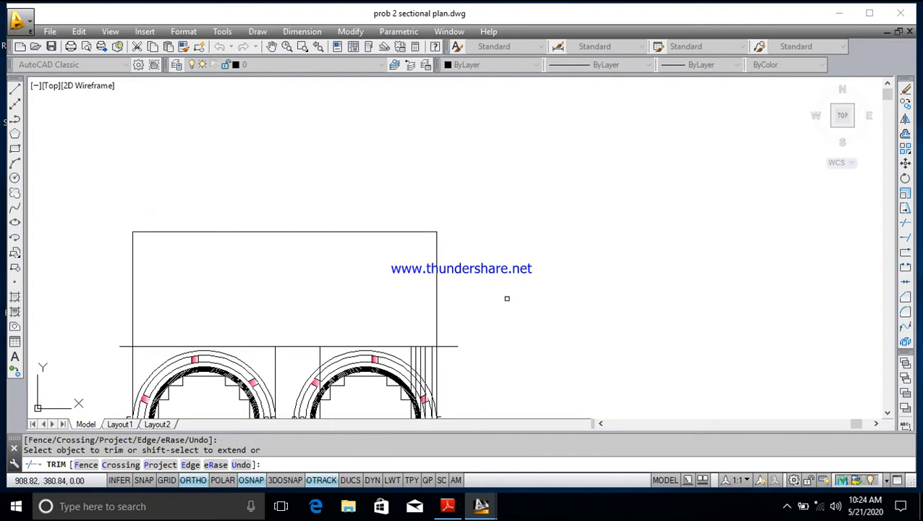
{"action": "left_click", "coordinate": [446, 348]}
{"action": "left_click", "coordinate": [120, 348]}
{"action": "scroll", "coordinate": [426, 307], "scroll_direction": "up", "scroll_amount": 1}
{"action": "scroll", "coordinate": [426, 308], "scroll_direction": "down", "scroll_amount": 1}
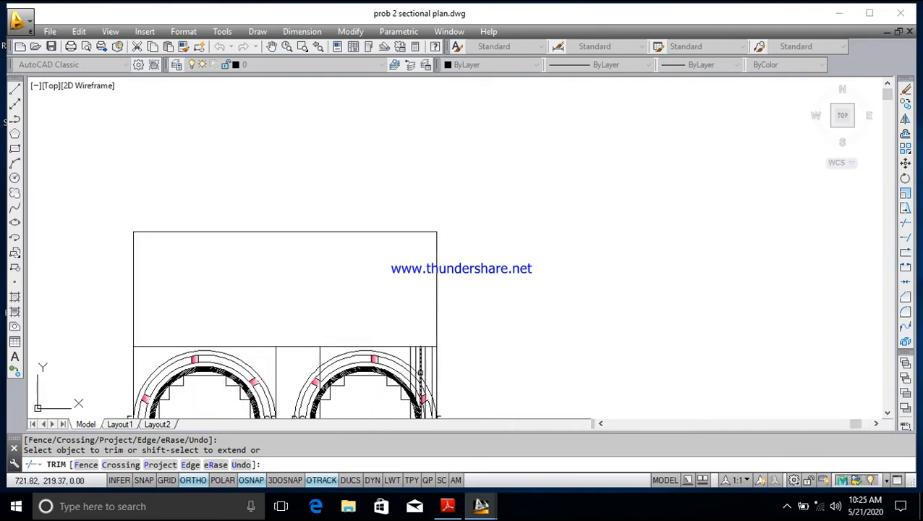
- Check the window height in the reference PDF's elevation in Adobe Reader, and return to the AutoCAD drawing
{"action": "left_click", "coordinate": [448, 507]}
{"action": "scroll", "coordinate": [726, 204], "scroll_direction": "up", "scroll_amount": 1}
{"action": "scroll", "coordinate": [749, 210], "scroll_direction": "up", "scroll_amount": 3}
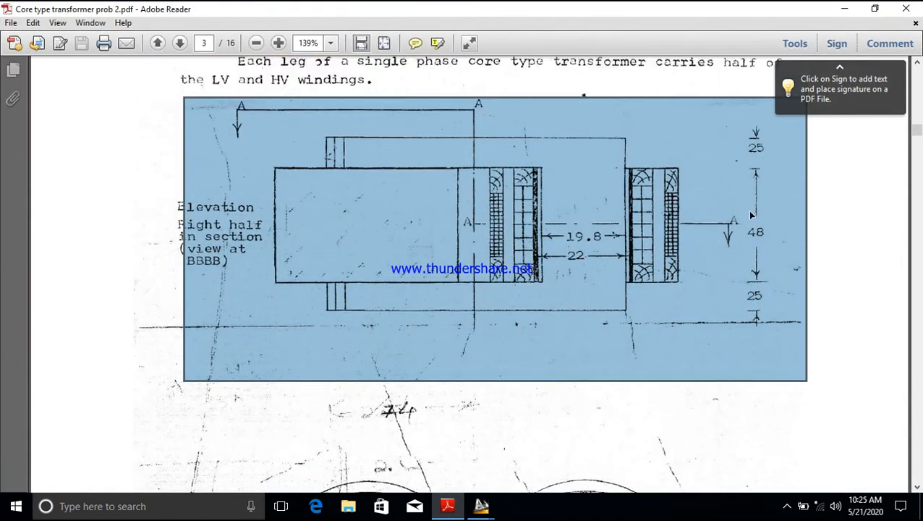
{"action": "left_click", "coordinate": [849, 9]}
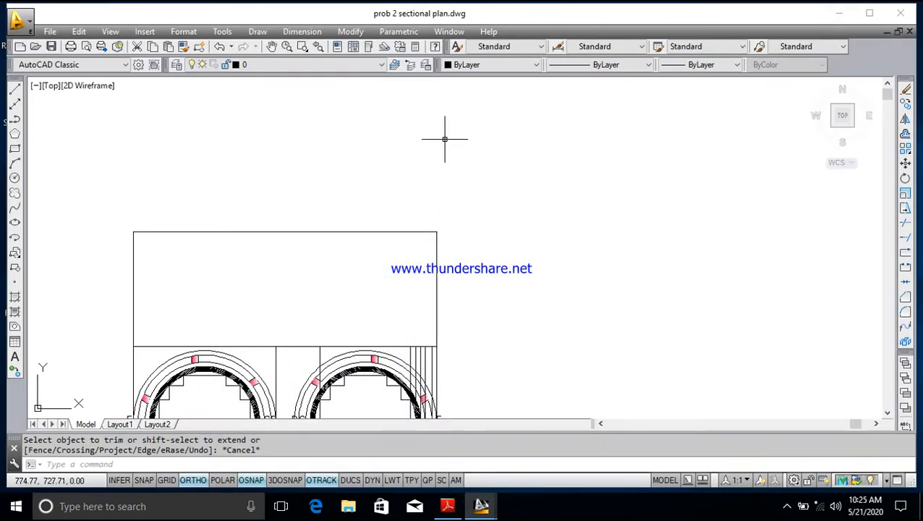
- Draw a vertical line 480 units long upward from the rectangle's upper right corner
{"action": "scroll", "coordinate": [313, 175], "scroll_direction": "up", "scroll_amount": 1}
{"action": "scroll", "coordinate": [316, 175], "scroll_direction": "down", "scroll_amount": 1}
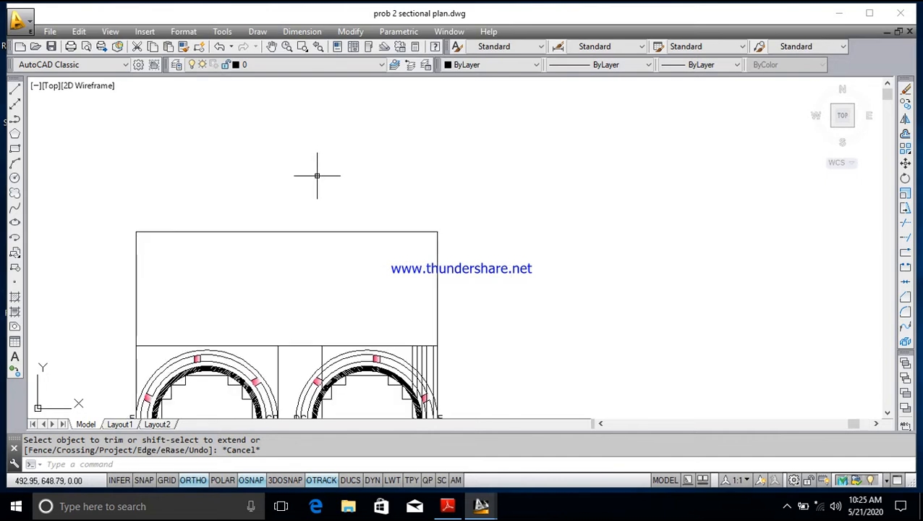
{"action": "left_click", "coordinate": [15, 91]}
{"action": "left_click", "coordinate": [437, 231]}
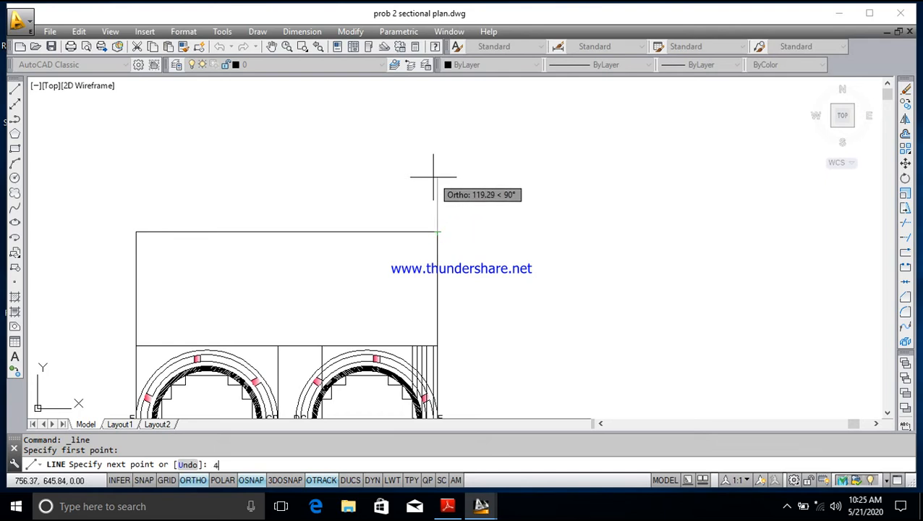
{"action": "key", "text": "Return"}
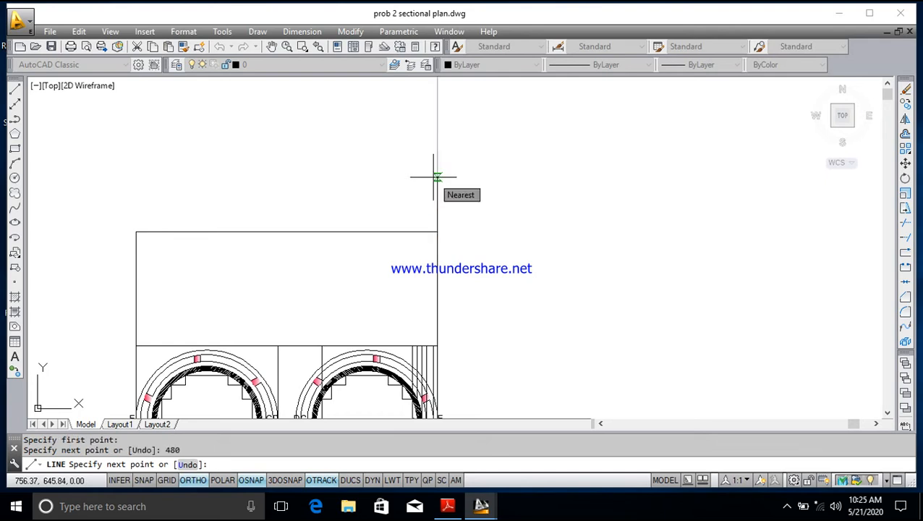
{"action": "key", "text": "Escape"}
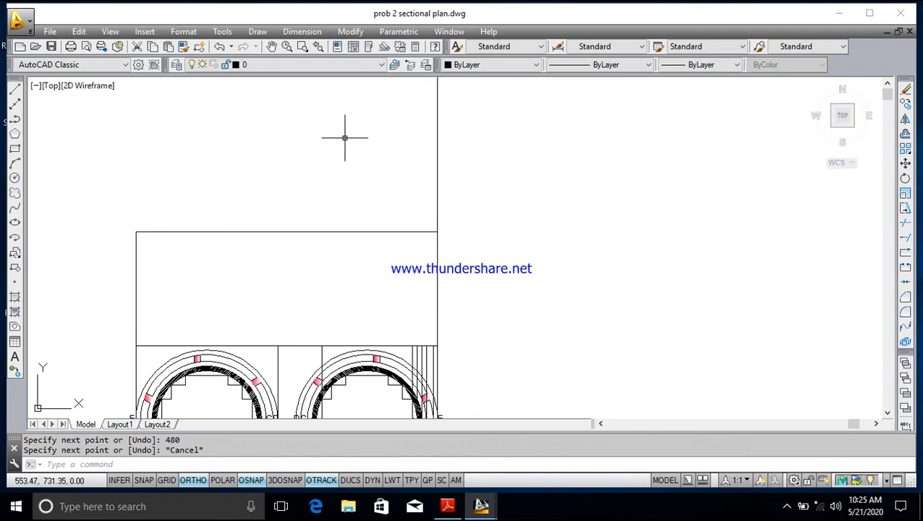
{"action": "left_click", "coordinate": [15, 89]}
{"action": "left_click", "coordinate": [136, 232]}
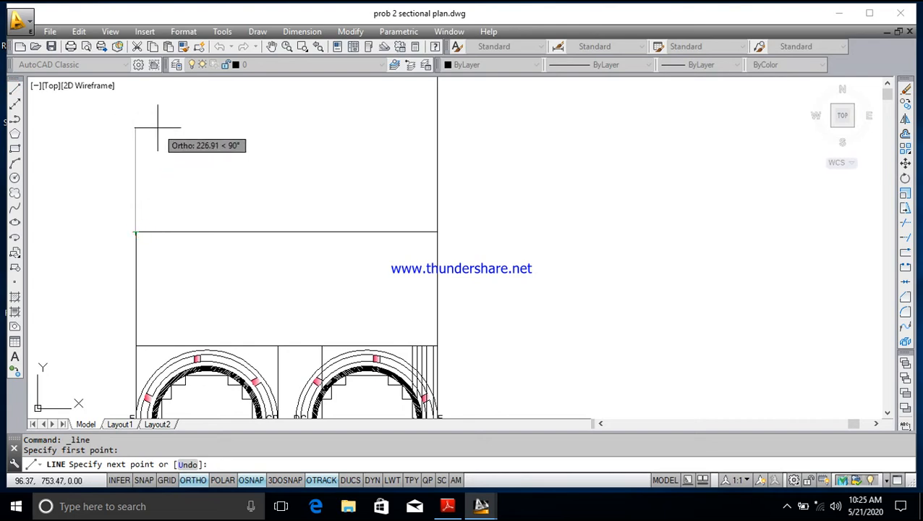
{"action": "key", "text": "Escape"}
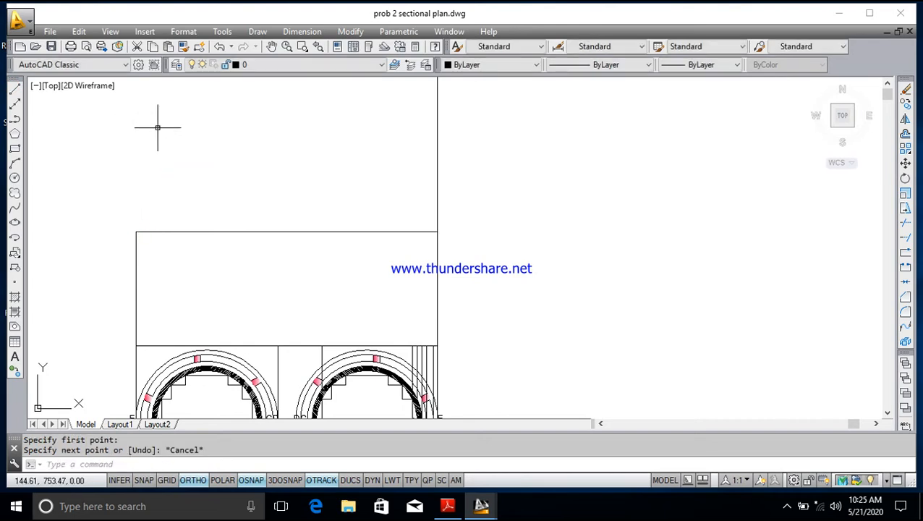
{"action": "left_click", "coordinate": [16, 89]}
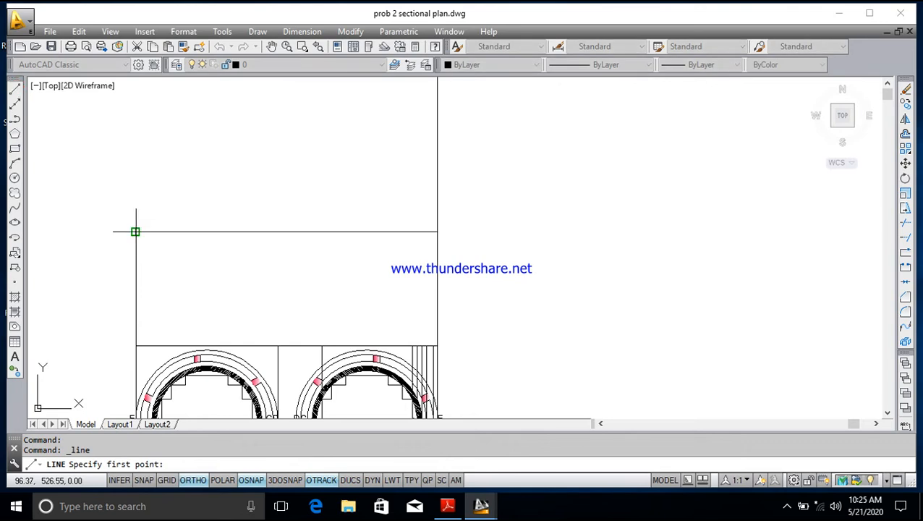
{"action": "left_click", "coordinate": [135, 232]}
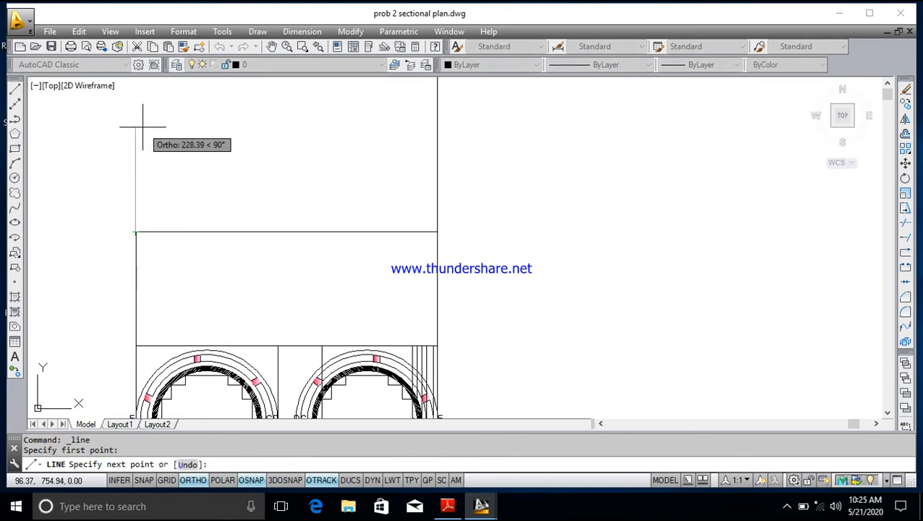
{"action": "key", "text": "Escape"}
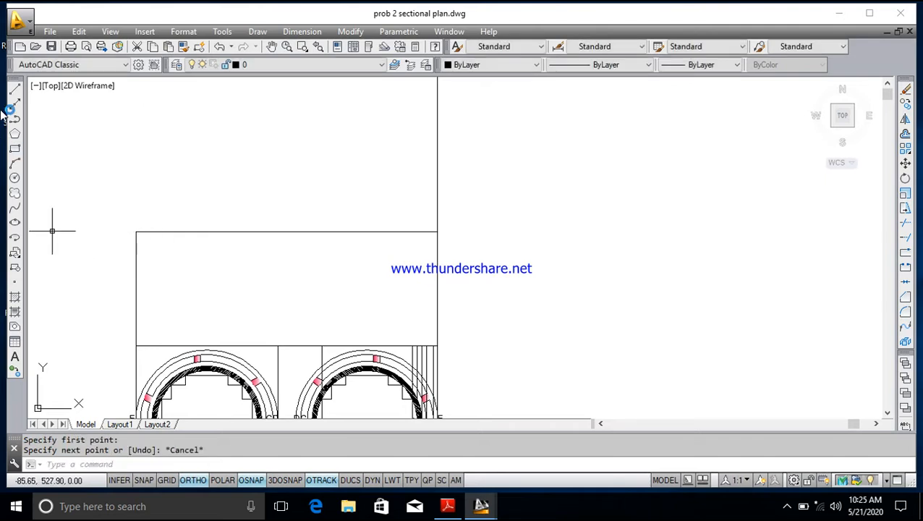
{"action": "left_click", "coordinate": [14, 90]}
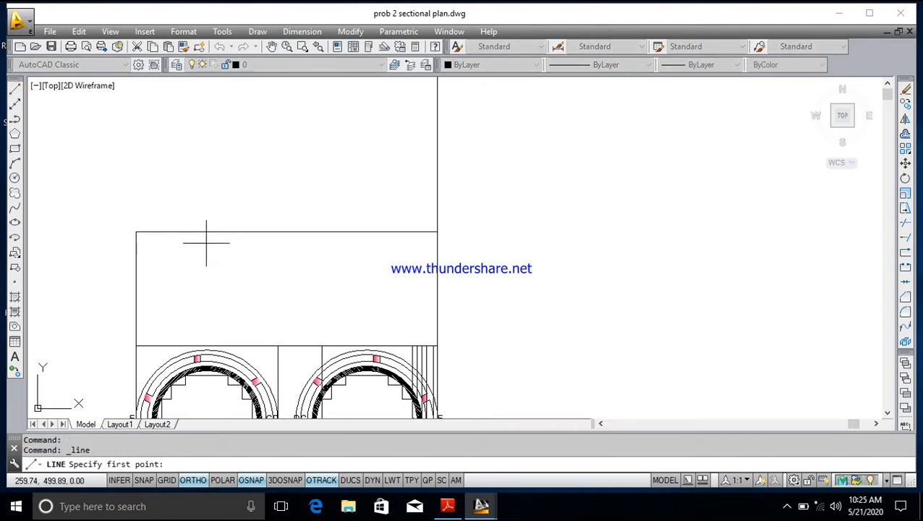
{"action": "left_click", "coordinate": [135, 232]}
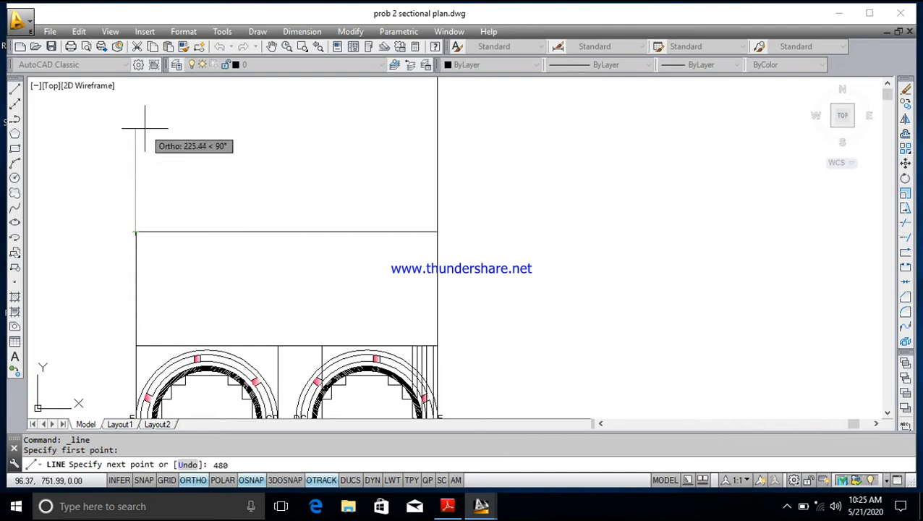
{"action": "key", "text": "Escape"}
- Draw a 480-unit vertical line upward from the rectangle's upper left corner, and join its top horizontally to the right vertical's upper end
{"action": "left_click", "coordinate": [14, 90]}
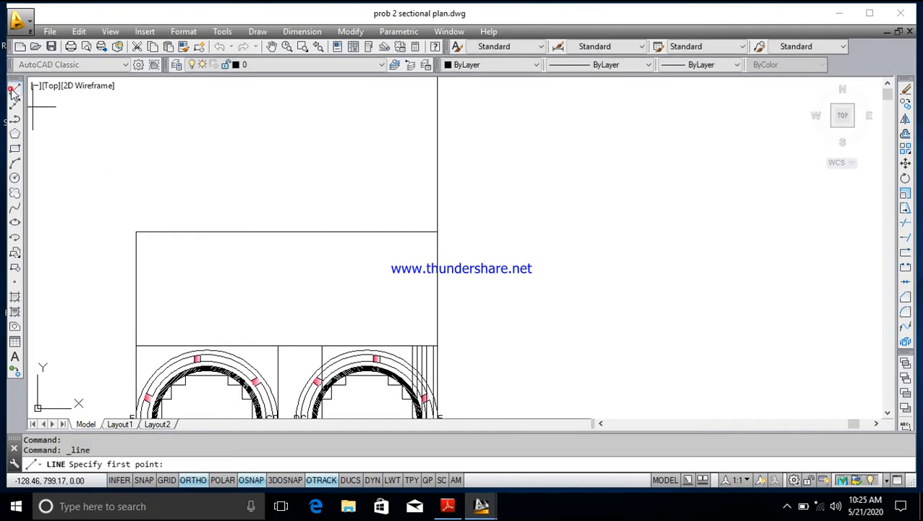
{"action": "left_click", "coordinate": [135, 232]}
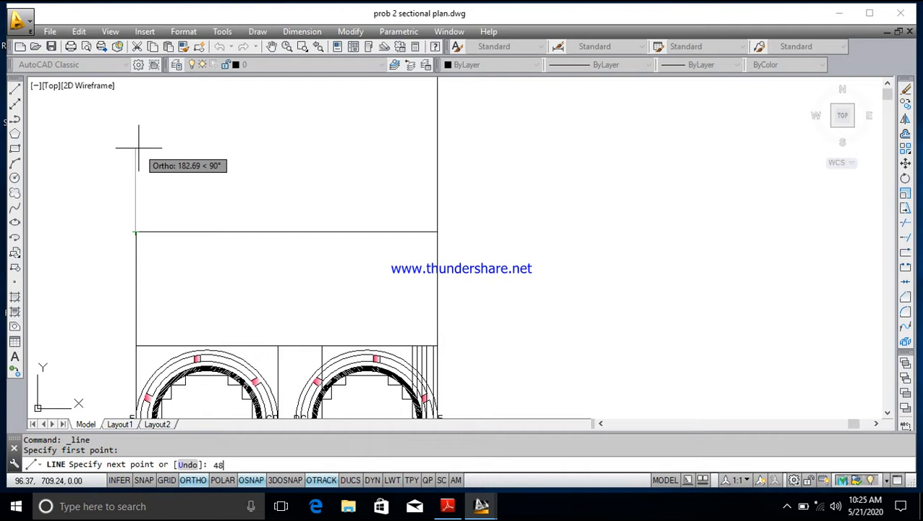
{"action": "key", "text": "Return"}
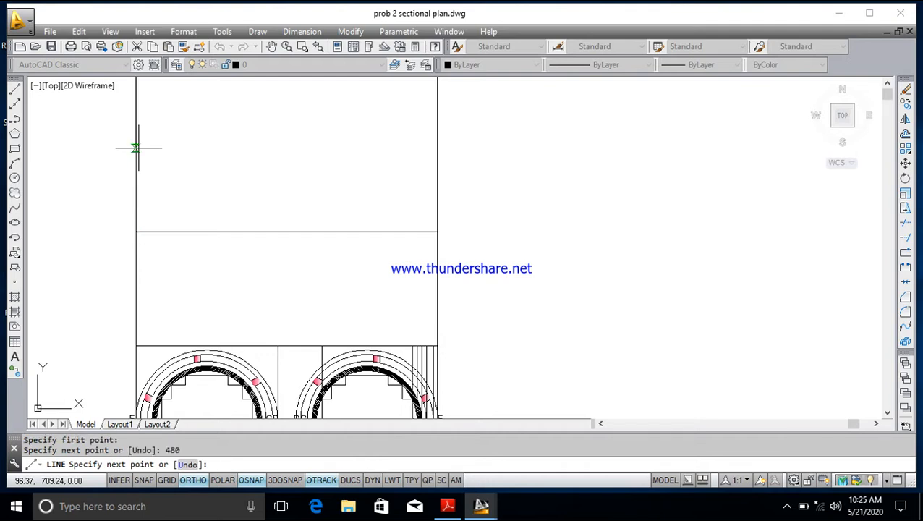
{"action": "scroll", "coordinate": [274, 180], "scroll_direction": "up", "scroll_amount": 2}
{"action": "scroll", "coordinate": [274, 173], "scroll_direction": "down", "scroll_amount": 6}
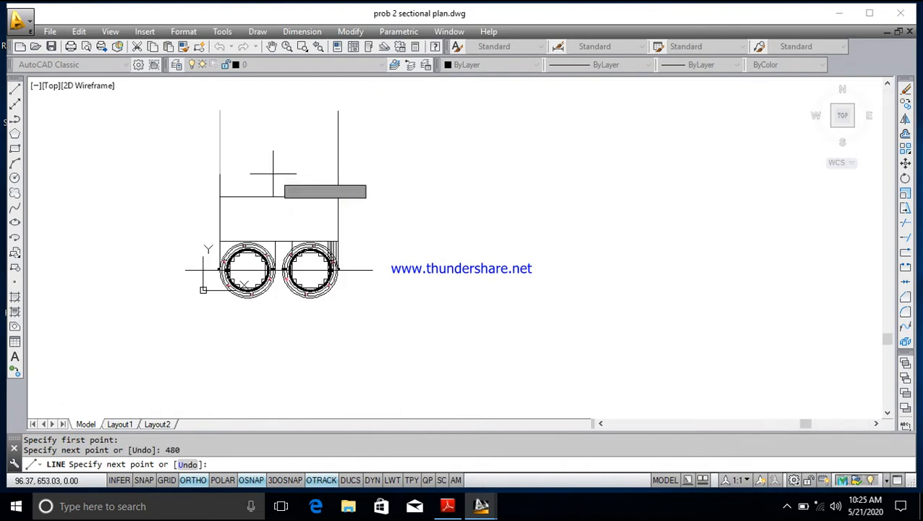
{"action": "scroll", "coordinate": [273, 173], "scroll_direction": "up", "scroll_amount": 2}
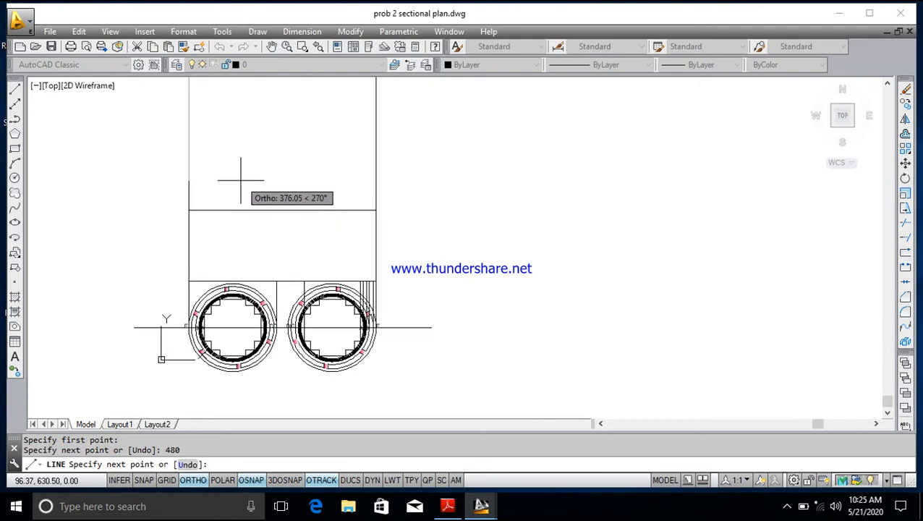
{"action": "scroll", "coordinate": [243, 179], "scroll_direction": "up", "scroll_amount": 1}
{"action": "scroll", "coordinate": [243, 180], "scroll_direction": "down", "scroll_amount": 2}
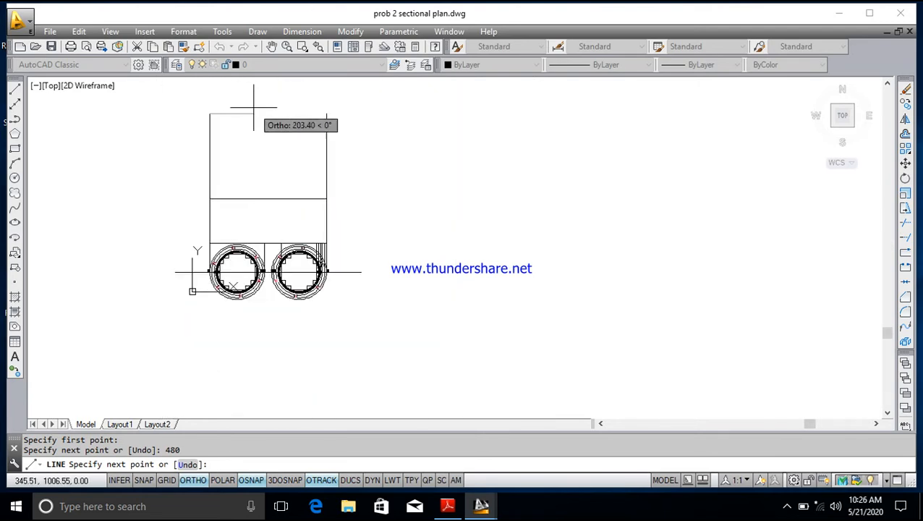
{"action": "left_click", "coordinate": [327, 113]}
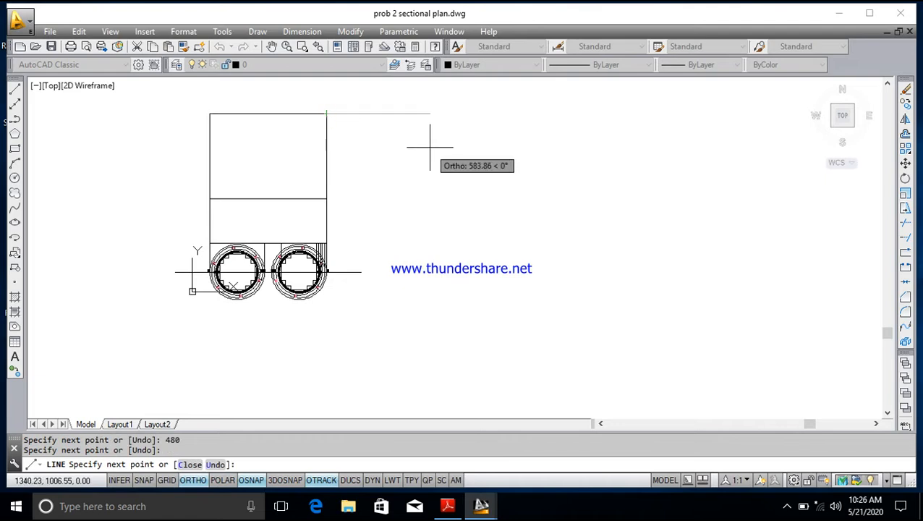
{"action": "key", "text": "Escape"}
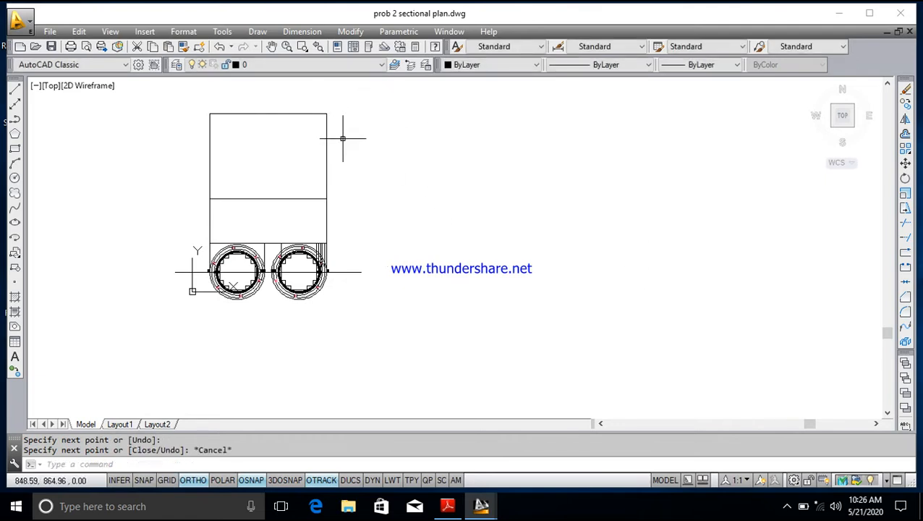
- Draw a vertical line 250 units long upward from the upper right corner of the 480-unit-high rectangle
{"action": "left_click", "coordinate": [272, 46]}
{"action": "mouse_move", "coordinate": [274, 159]}
{"action": "left_mouse_down"}
{"action": "mouse_move", "coordinate": [340, 276]}
{"action": "mouse_move", "coordinate": [341, 260]}
{"action": "left_mouse_up"}
{"action": "key", "text": "Escape"}
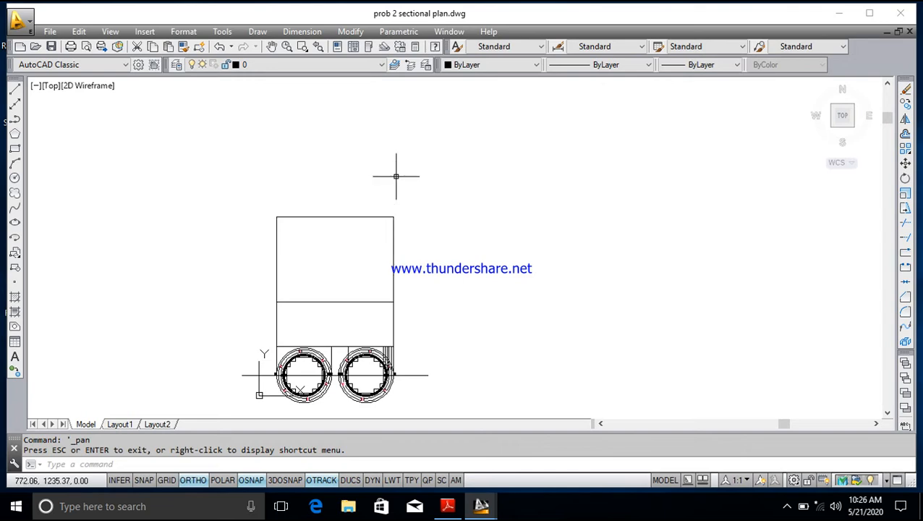
{"action": "left_click", "coordinate": [16, 89]}
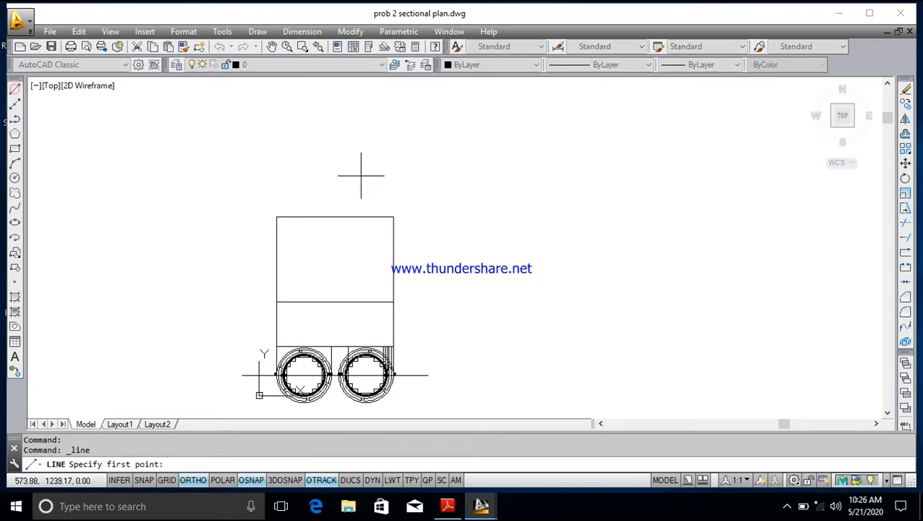
{"action": "left_click", "coordinate": [393, 216]}
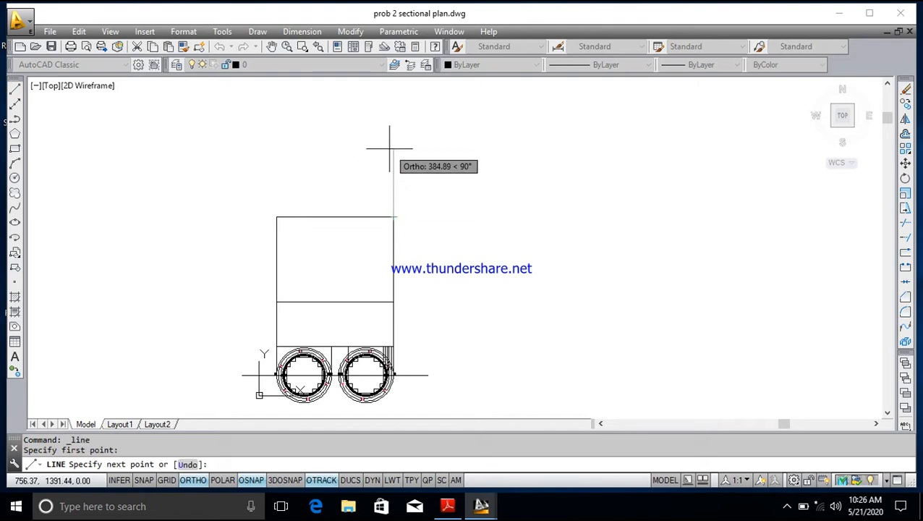
{"action": "type", "text": "250"}
{"action": "key", "text": "Return"}
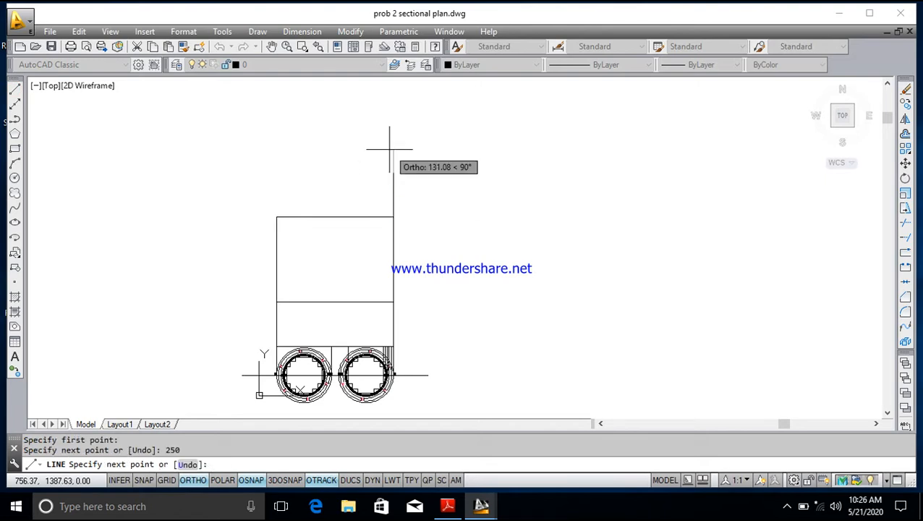
{"action": "key", "text": "Escape"}
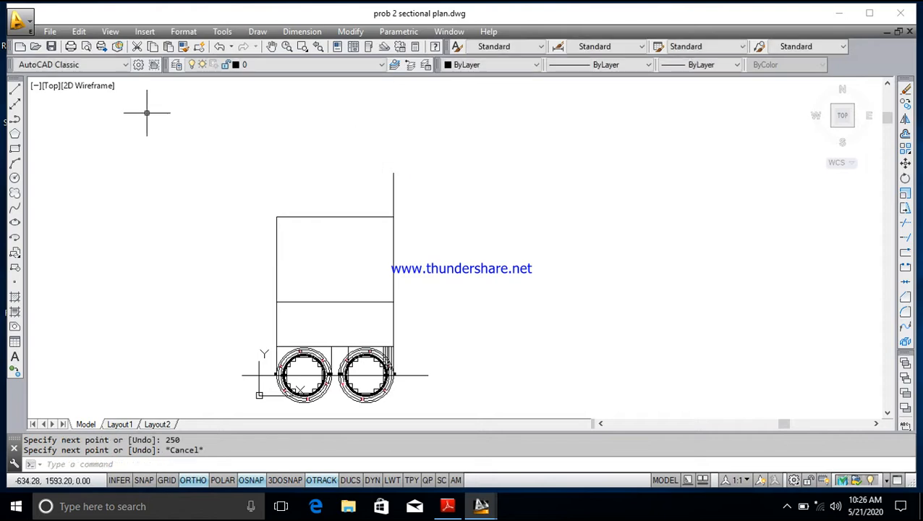
- Draw a vertical line 250 units long upward from the 480-unit rectangle's upper left corner, and join its top horizontally to the right vertical's upper end
{"action": "left_click", "coordinate": [15, 90]}
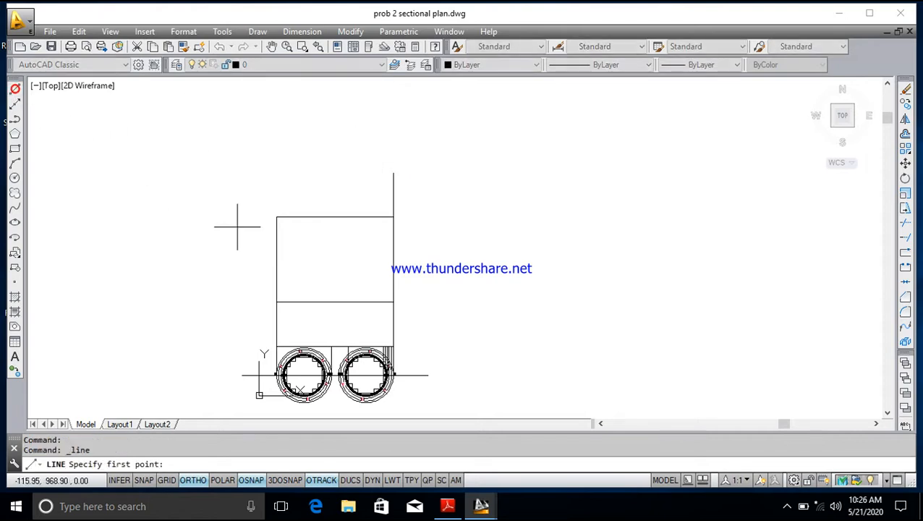
{"action": "left_click", "coordinate": [276, 216]}
{"action": "type", "text": "25"}
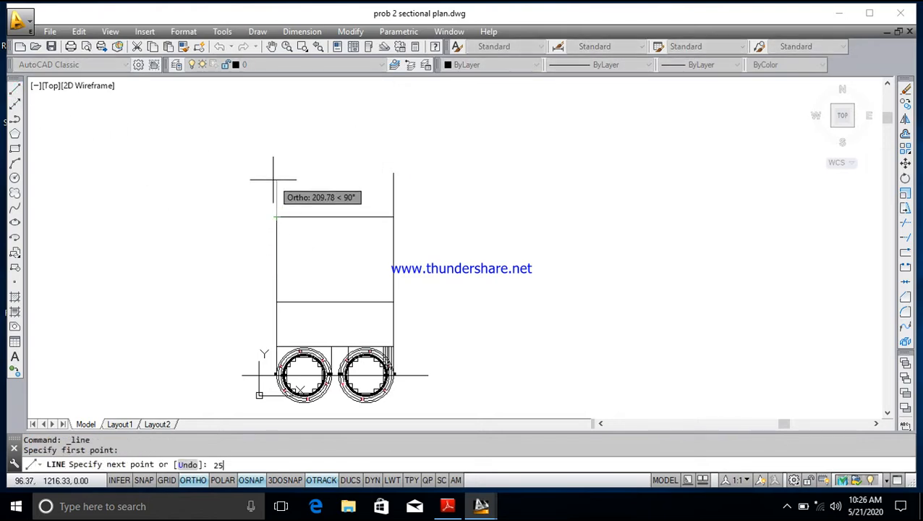
{"action": "type", "text": "0"}
{"action": "key", "text": "Return"}
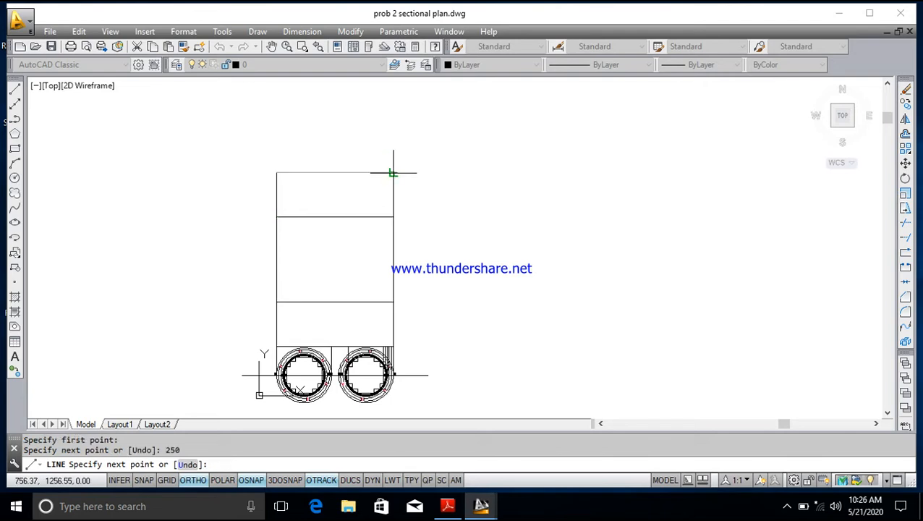
{"action": "left_click", "coordinate": [393, 174]}
{"action": "key", "text": "Escape"}
{"action": "scroll", "coordinate": [431, 215], "scroll_direction": "up", "scroll_amount": 2}
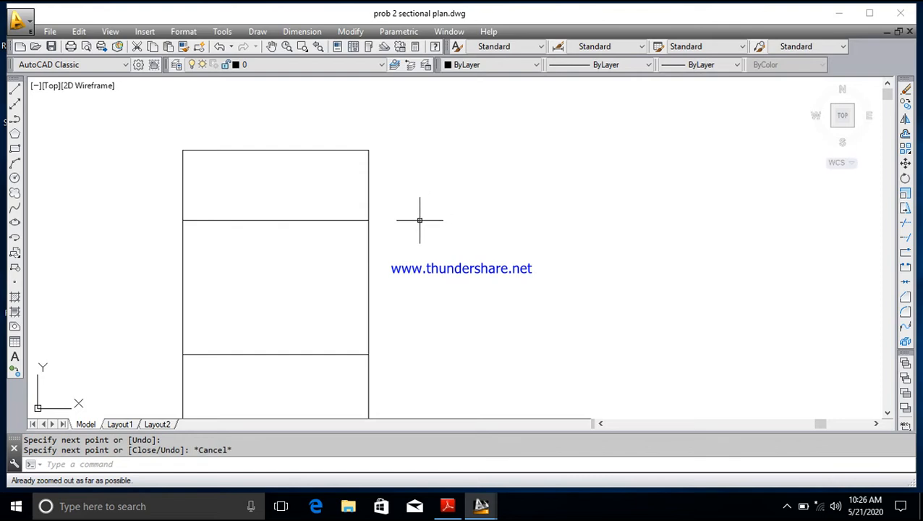
{"action": "scroll", "coordinate": [392, 231], "scroll_direction": "up", "scroll_amount": 2}
{"action": "scroll", "coordinate": [299, 246], "scroll_direction": "down", "scroll_amount": 2}
{"action": "scroll", "coordinate": [302, 246], "scroll_direction": "up", "scroll_amount": 1}
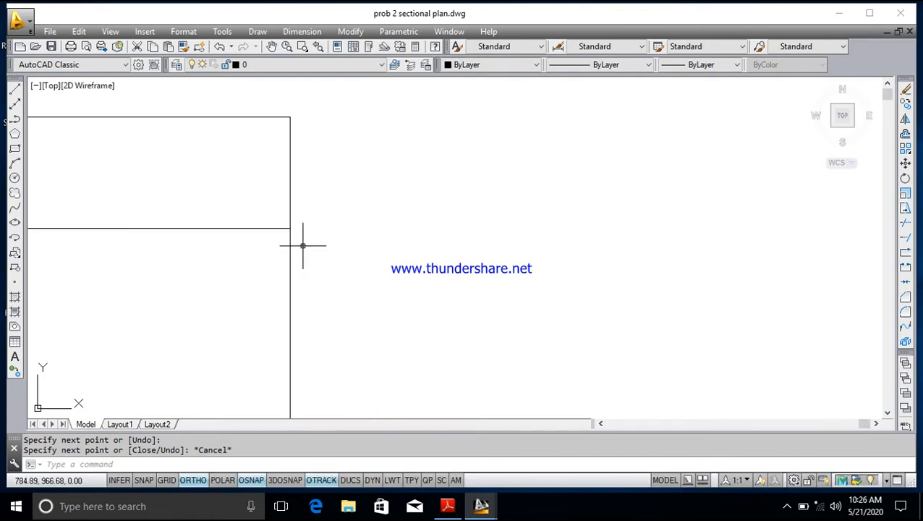
{"action": "scroll", "coordinate": [303, 246], "scroll_direction": "down", "scroll_amount": 2}
- Project the outermost of the five inner winding lines from the plan's top edge up to the lower edge of the upper 250-unit rectangle
{"action": "left_click", "coordinate": [271, 47]}
{"action": "mouse_move", "coordinate": [288, 284]}
{"action": "left_mouse_down"}
{"action": "mouse_move", "coordinate": [363, 200]}
{"action": "mouse_move", "coordinate": [392, 198]}
{"action": "left_mouse_up"}
{"action": "scroll", "coordinate": [286, 227], "scroll_direction": "down", "scroll_amount": 2}
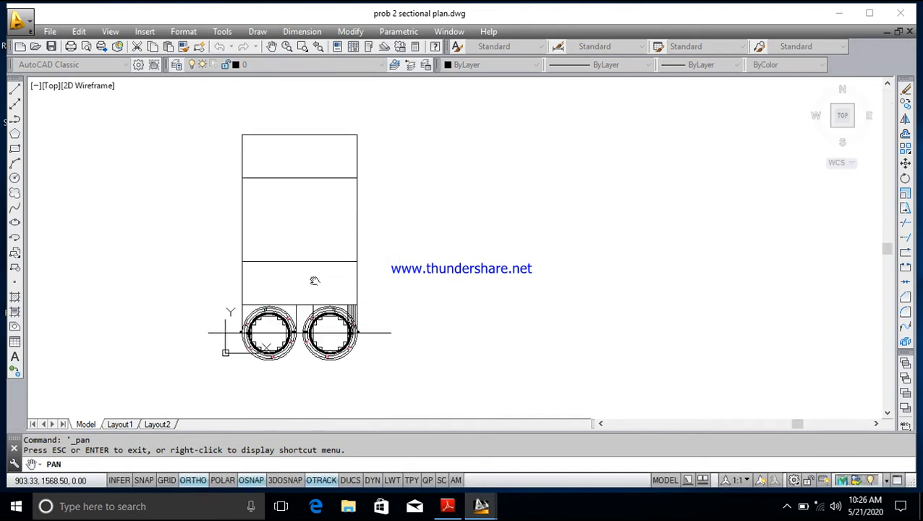
{"action": "key", "text": "Escape"}
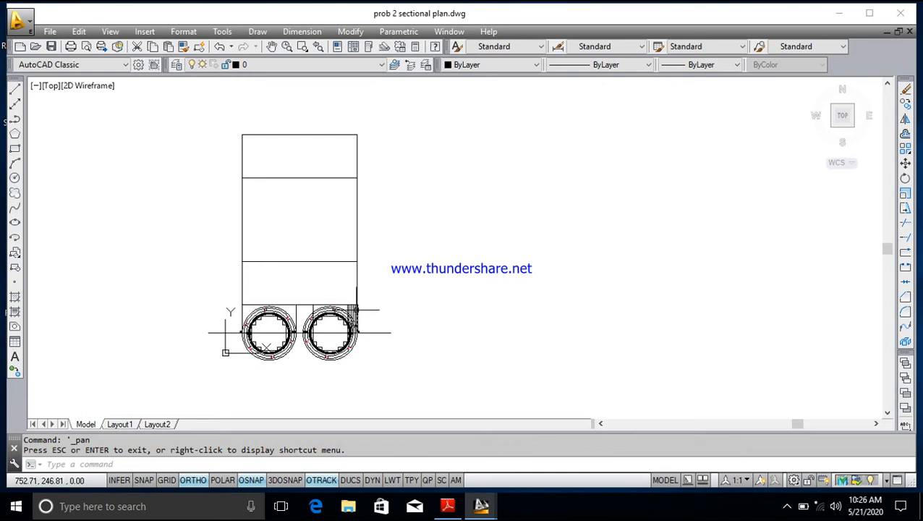
{"action": "scroll", "coordinate": [303, 280], "scroll_direction": "up", "scroll_amount": 2}
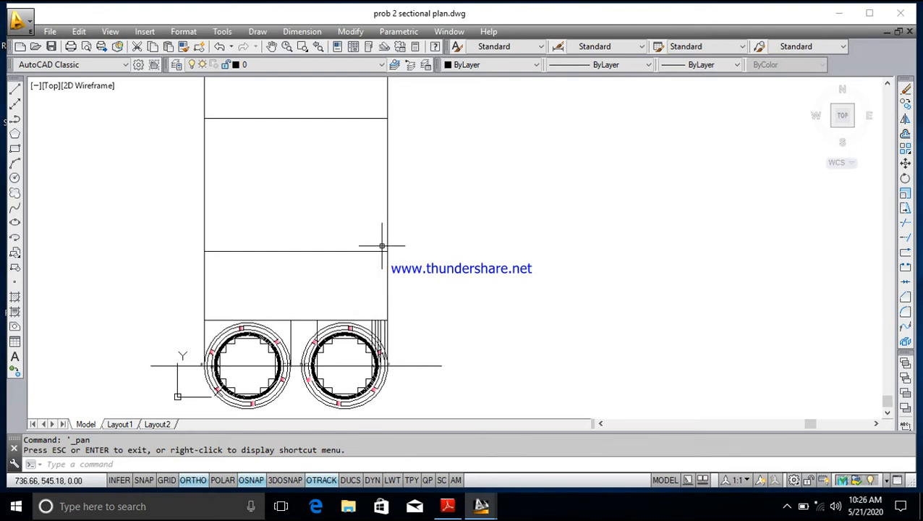
{"action": "left_click", "coordinate": [15, 89]}
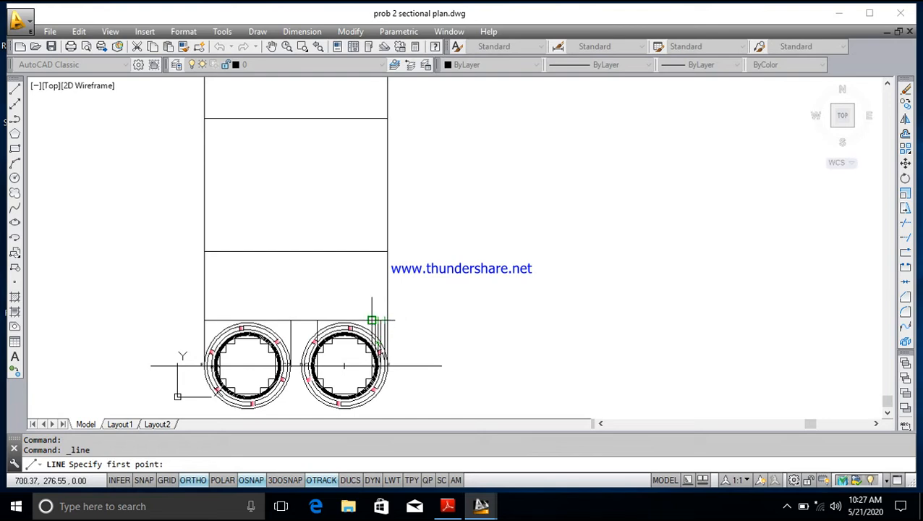
{"action": "left_click", "coordinate": [382, 319]}
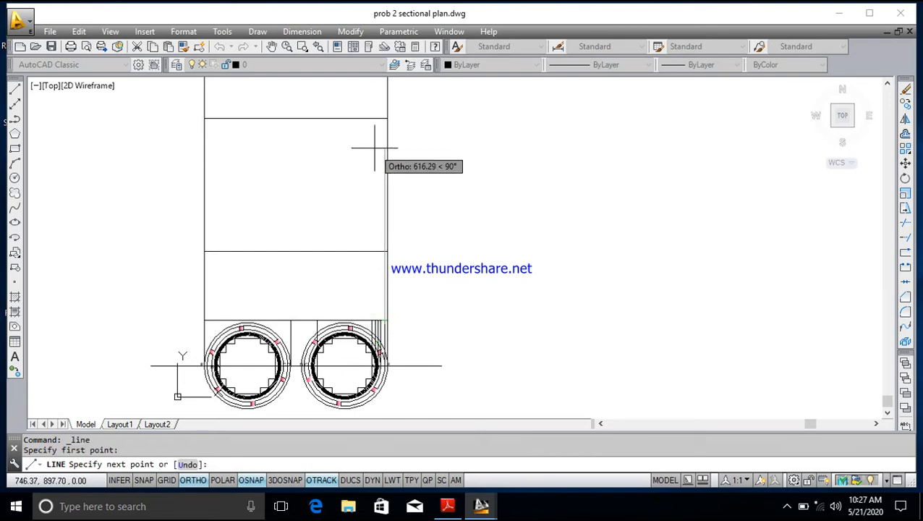
{"action": "left_click", "coordinate": [384, 117]}
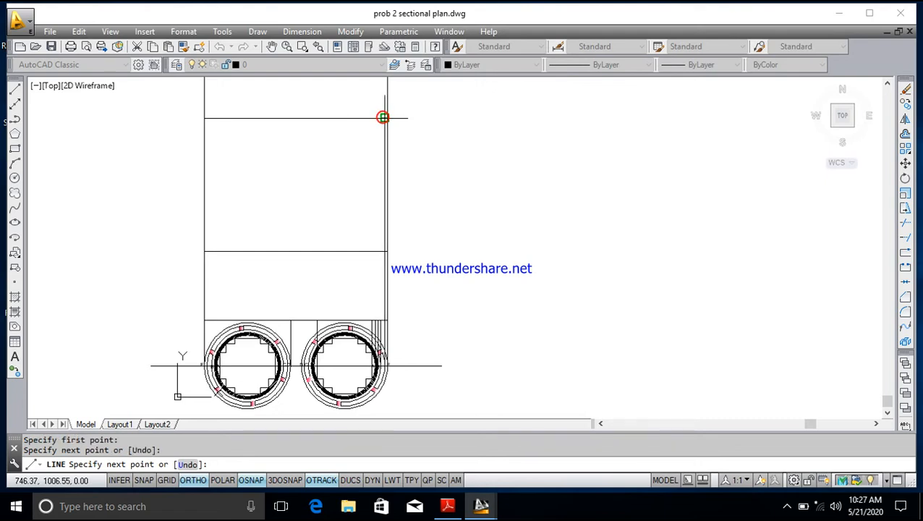
{"action": "key", "text": "Escape"}
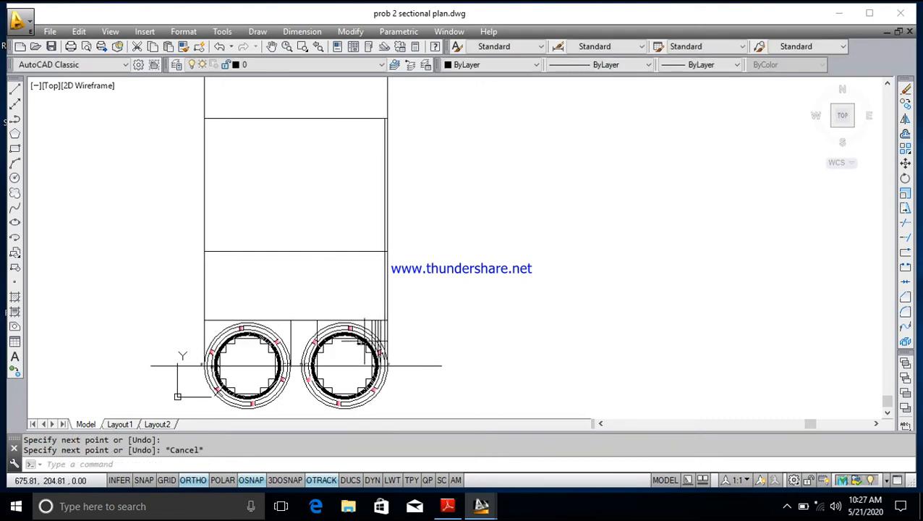
- Project the second and third winding lines, counted inward from the right, vertically up to the upper rectangle's lower edge
{"action": "left_click", "coordinate": [16, 88]}
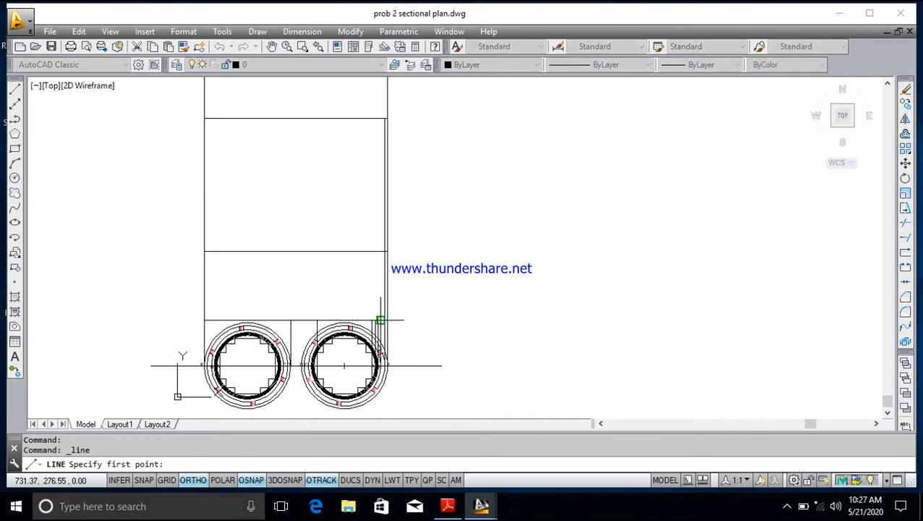
{"action": "left_click", "coordinate": [380, 319]}
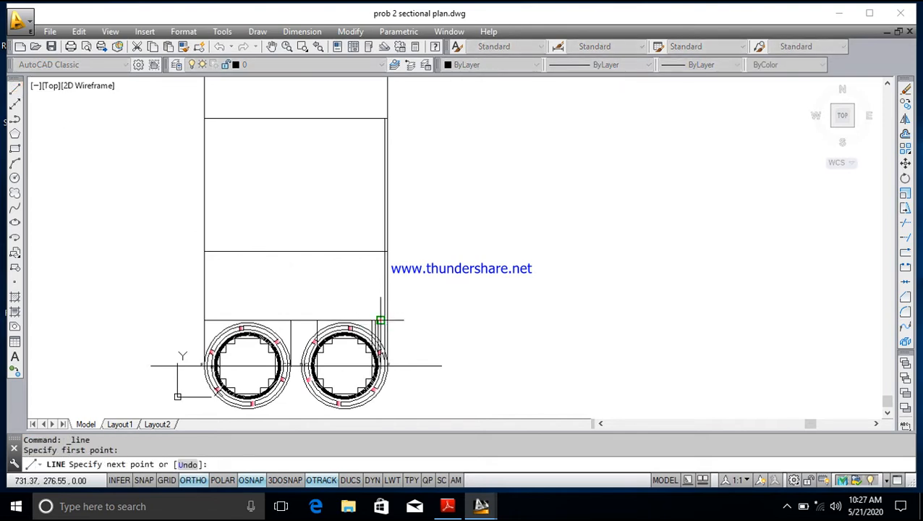
{"action": "left_click", "coordinate": [379, 117]}
{"action": "key", "text": "Escape"}
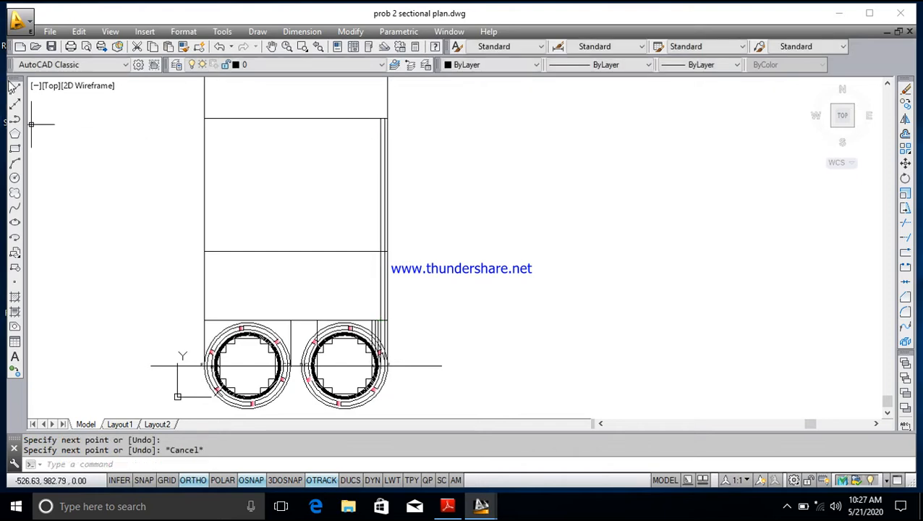
{"action": "left_click", "coordinate": [16, 89]}
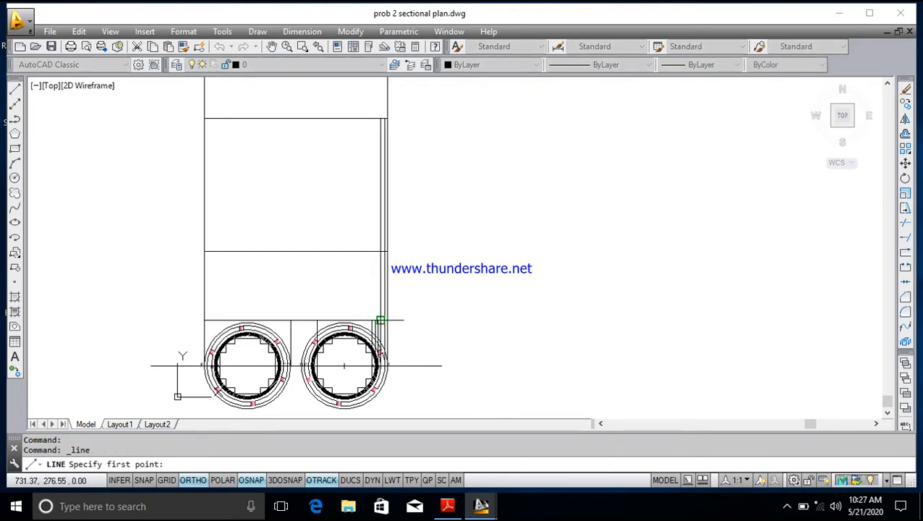
{"action": "left_click", "coordinate": [376, 319]}
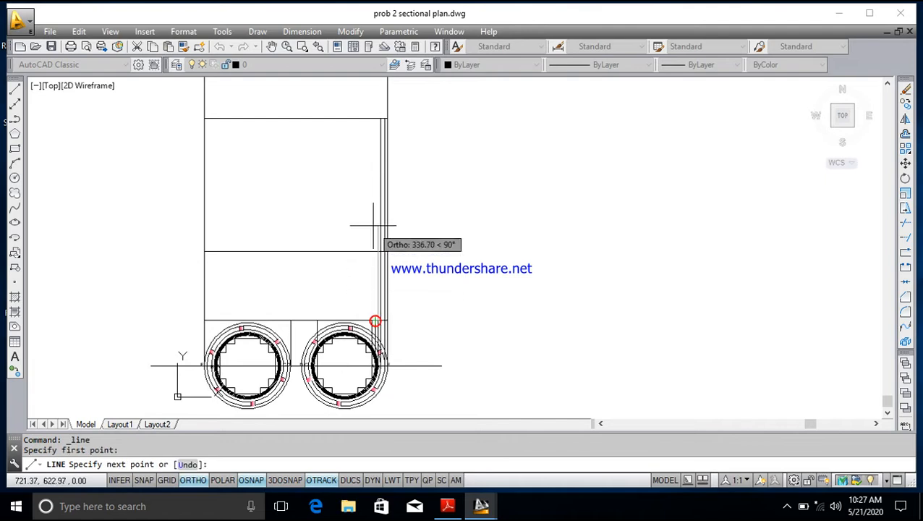
{"action": "left_click", "coordinate": [376, 118]}
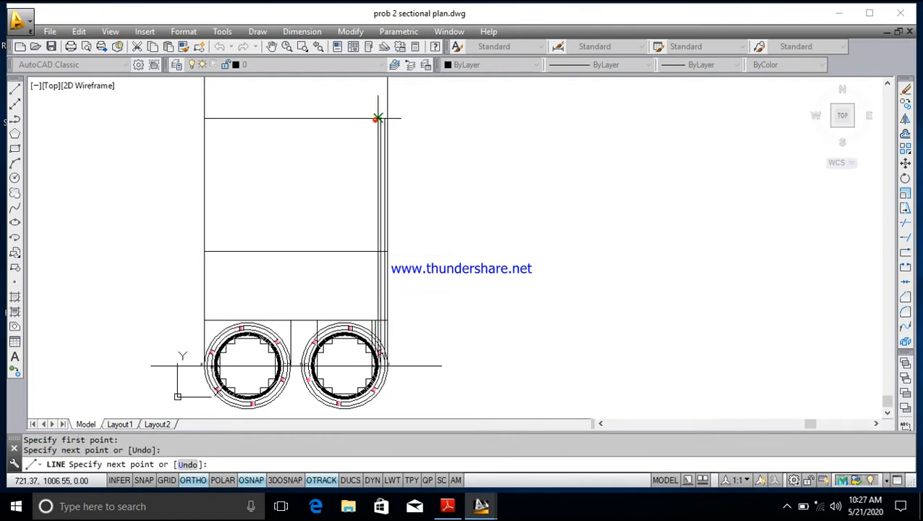
{"action": "key", "text": "Escape"}
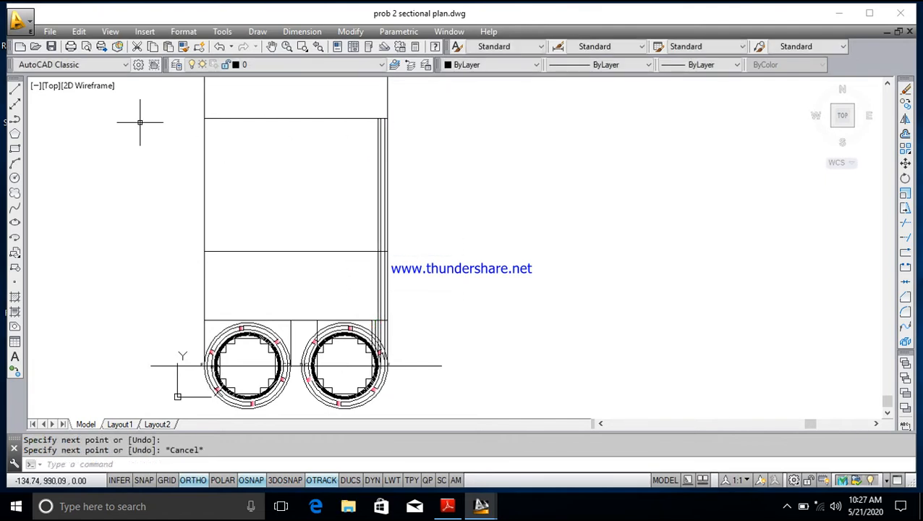
- Project the two remaining innermost winding lines of the right limb vertically up to the upper rectangle's lower edge
{"action": "left_click", "coordinate": [16, 88]}
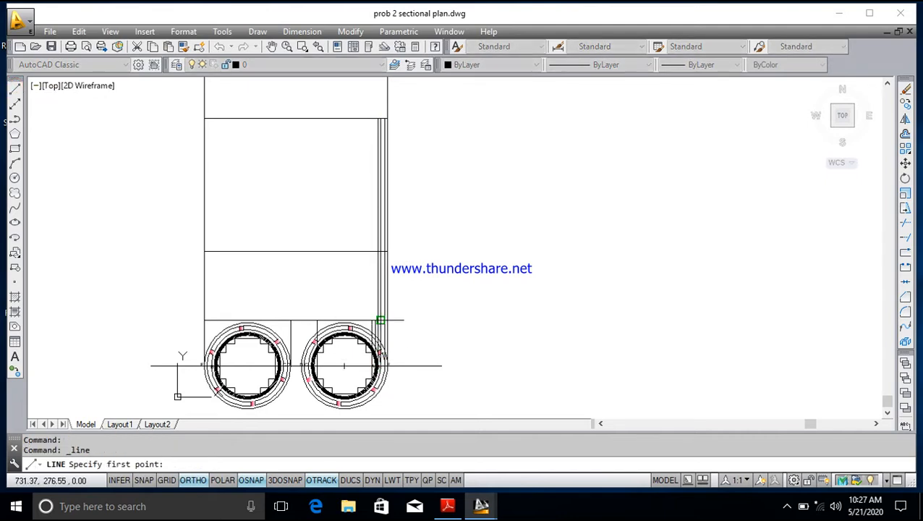
{"action": "left_click", "coordinate": [372, 320]}
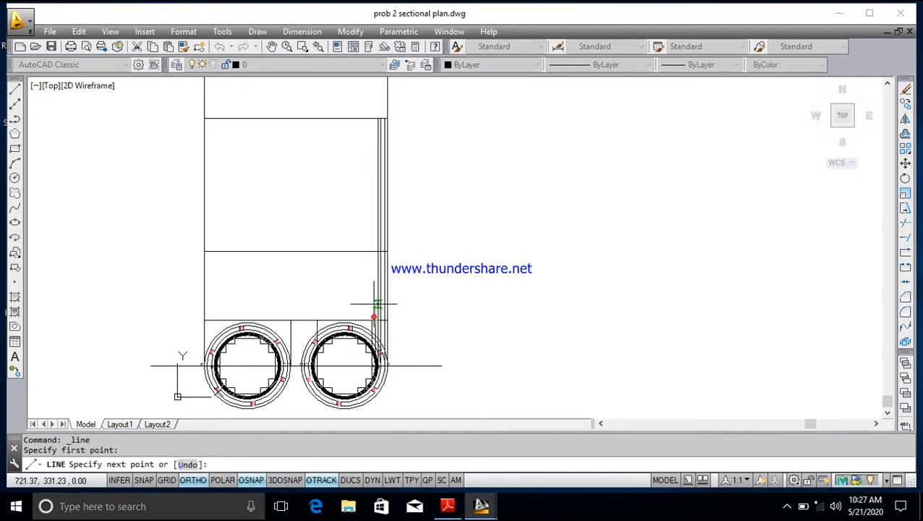
{"action": "left_click", "coordinate": [373, 119]}
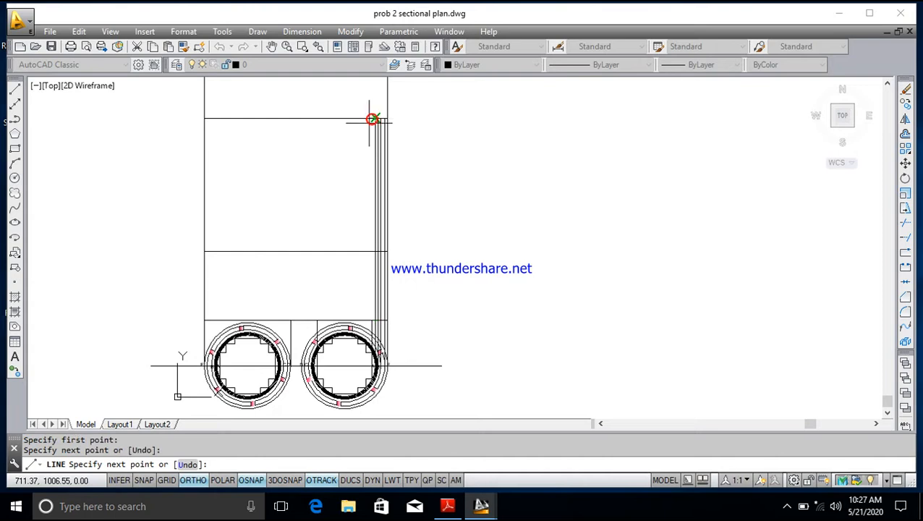
{"action": "key", "text": "Escape"}
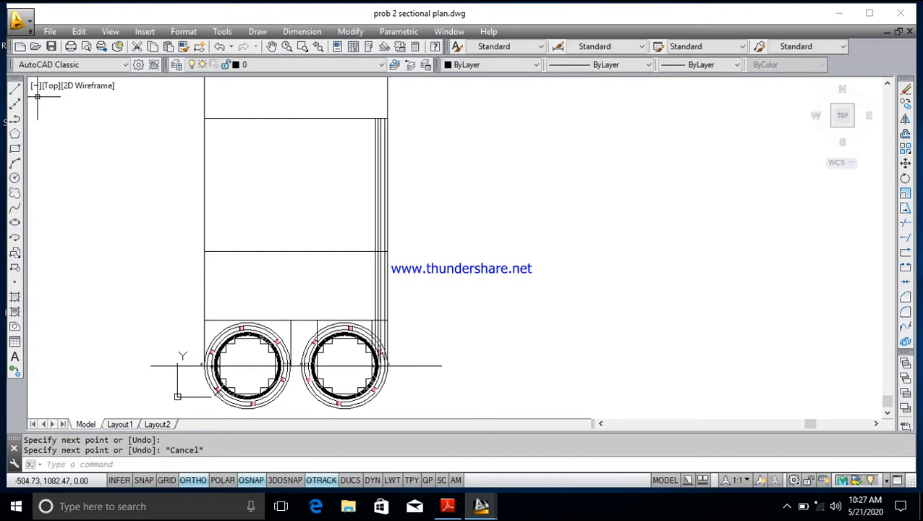
{"action": "left_click", "coordinate": [14, 90]}
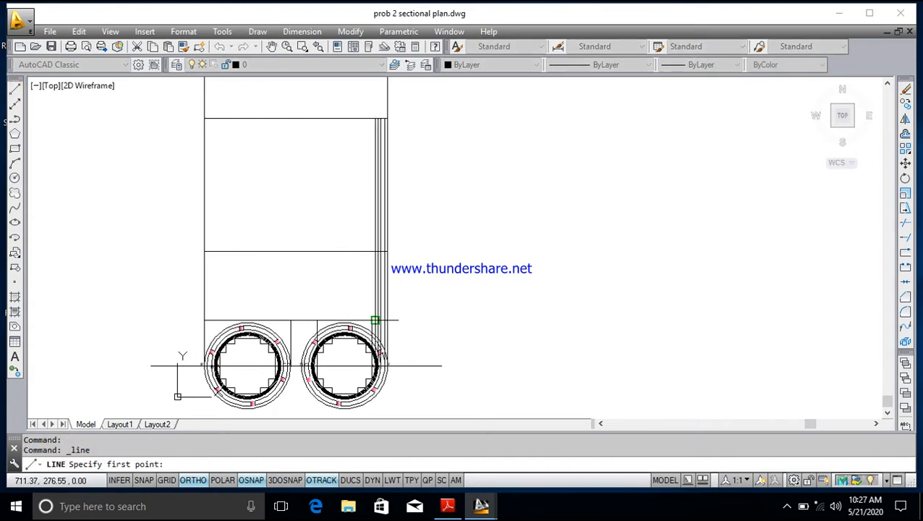
{"action": "left_click", "coordinate": [372, 320]}
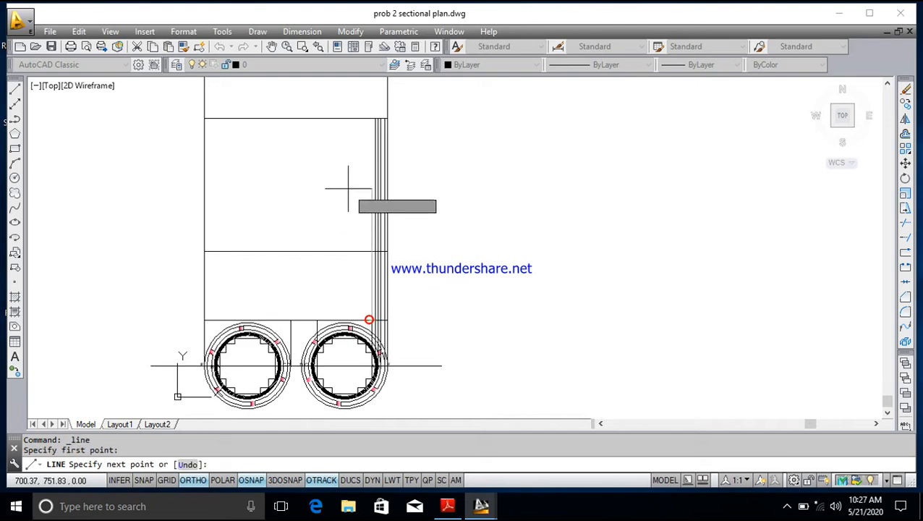
{"action": "left_click", "coordinate": [372, 117]}
{"action": "key", "text": "Escape"}
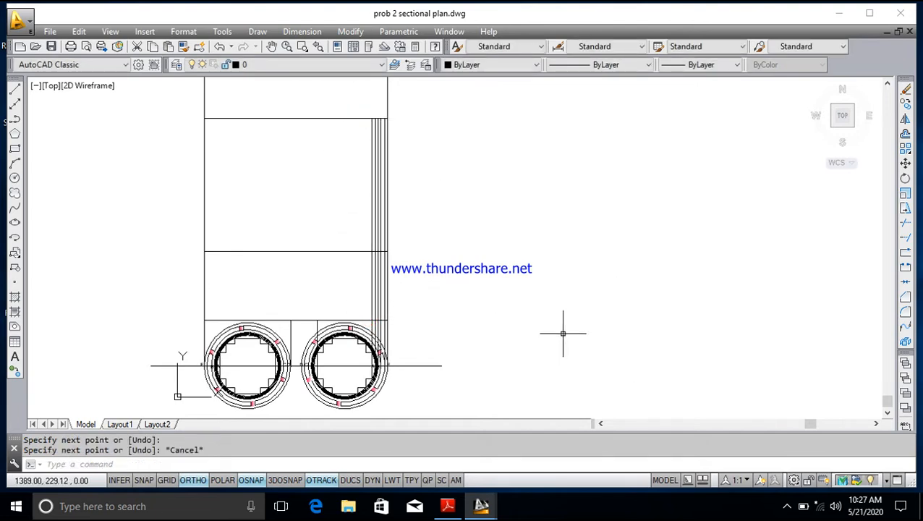
- Trim the parts of the five projected winding lines that cross the lower 250-unit-high rectangle
{"action": "scroll", "coordinate": [233, 297], "scroll_direction": "up", "scroll_amount": 2}
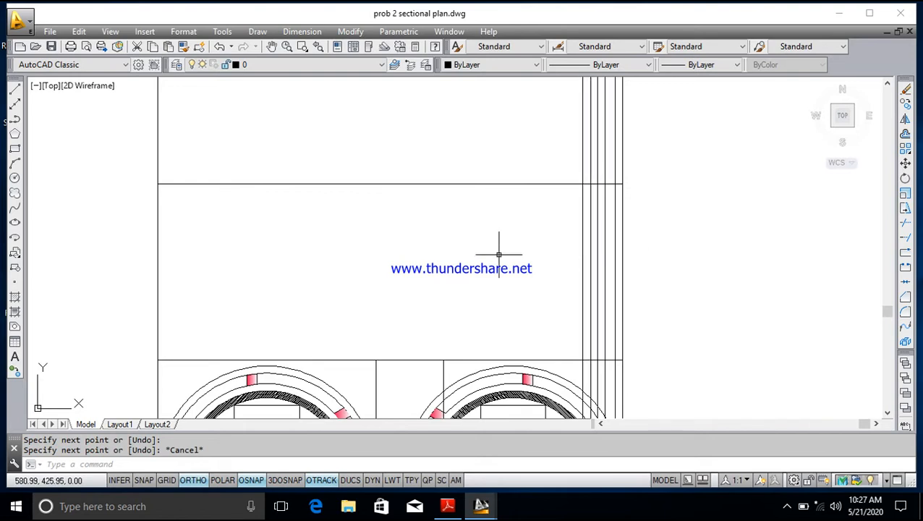
{"action": "left_click", "coordinate": [15, 90]}
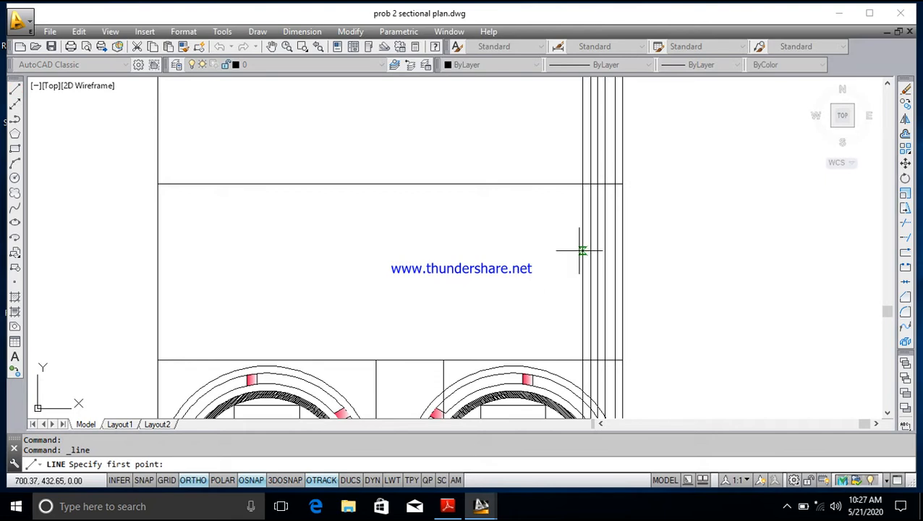
{"action": "key", "text": "Escape"}
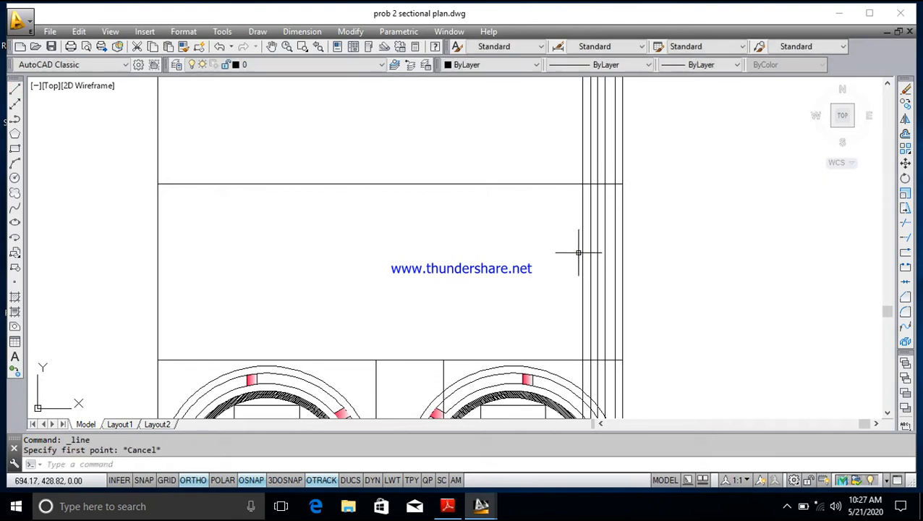
{"action": "left_click", "coordinate": [906, 227]}
{"action": "key", "text": "Return"}
{"action": "left_click", "coordinate": [583, 258]}
{"action": "left_click", "coordinate": [592, 253]}
{"action": "left_click", "coordinate": [598, 251]}
{"action": "left_click", "coordinate": [602, 248]}
{"action": "left_click", "coordinate": [613, 242]}
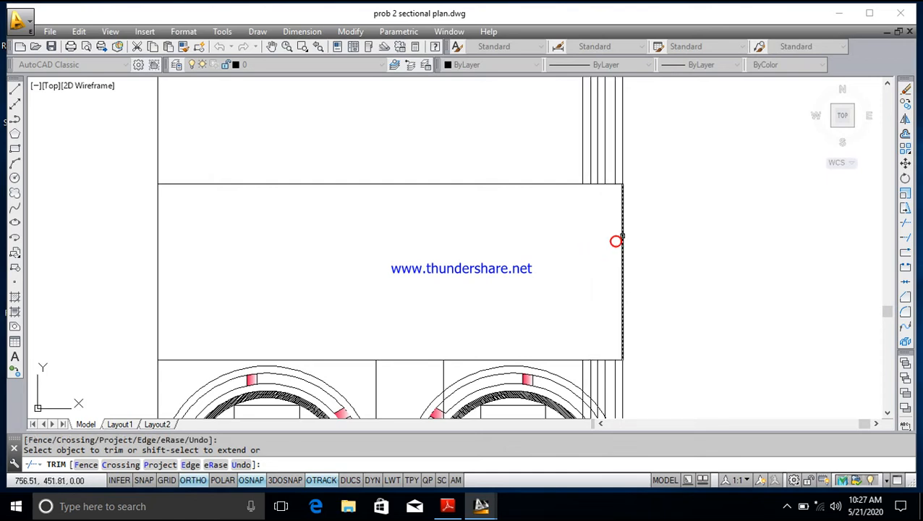
{"action": "left_click", "coordinate": [622, 261]}
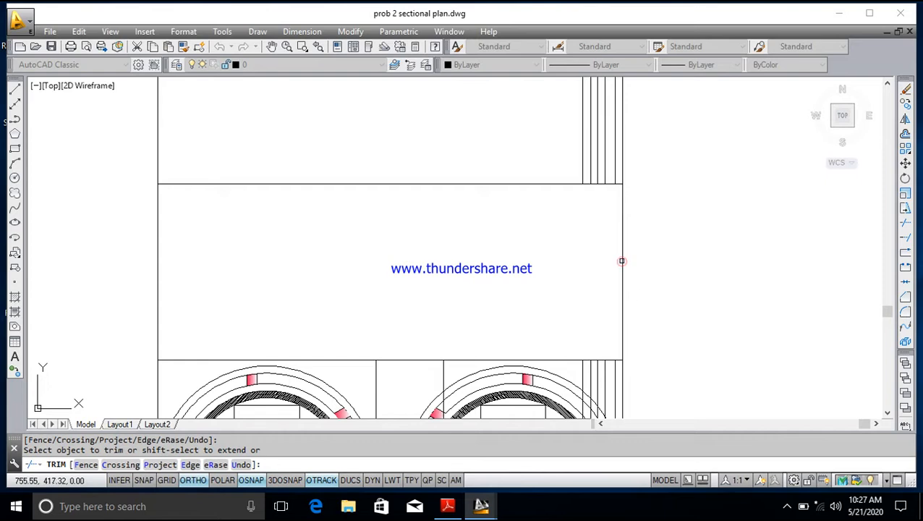
{"action": "key", "text": "Escape"}
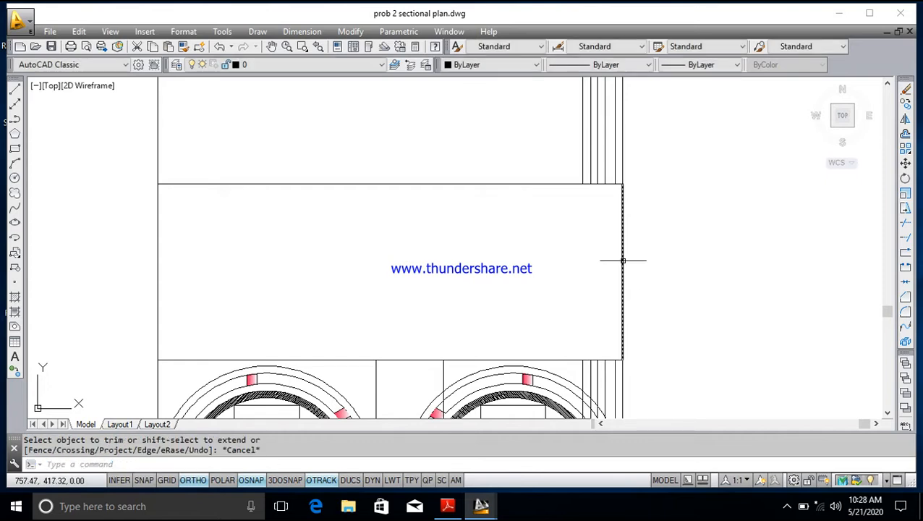
- Switch to the reference PDF in Adobe Reader and examine the winding sections in the elevation
{"action": "scroll", "coordinate": [532, 262], "scroll_direction": "down", "scroll_amount": 4}
{"action": "scroll", "coordinate": [536, 252], "scroll_direction": "up", "scroll_amount": 2}
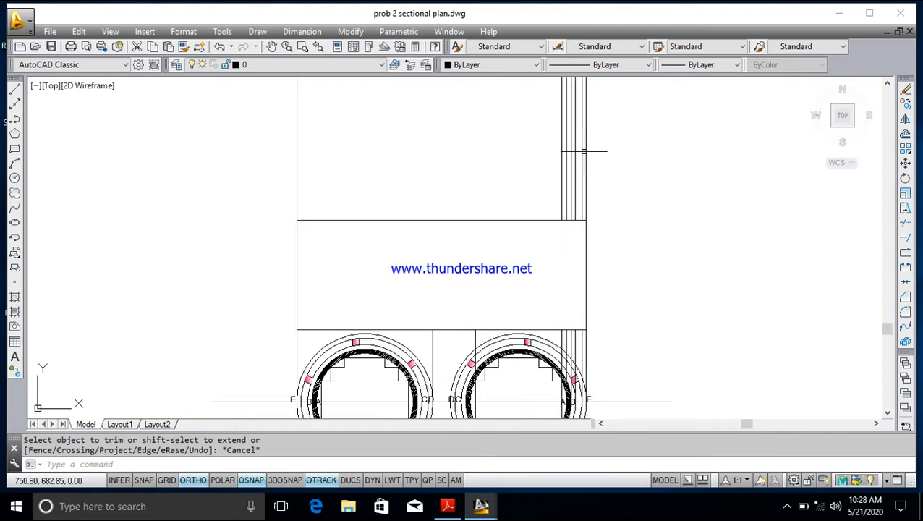
{"action": "scroll", "coordinate": [542, 215], "scroll_direction": "up", "scroll_amount": 2}
{"action": "scroll", "coordinate": [542, 216], "scroll_direction": "down", "scroll_amount": 4}
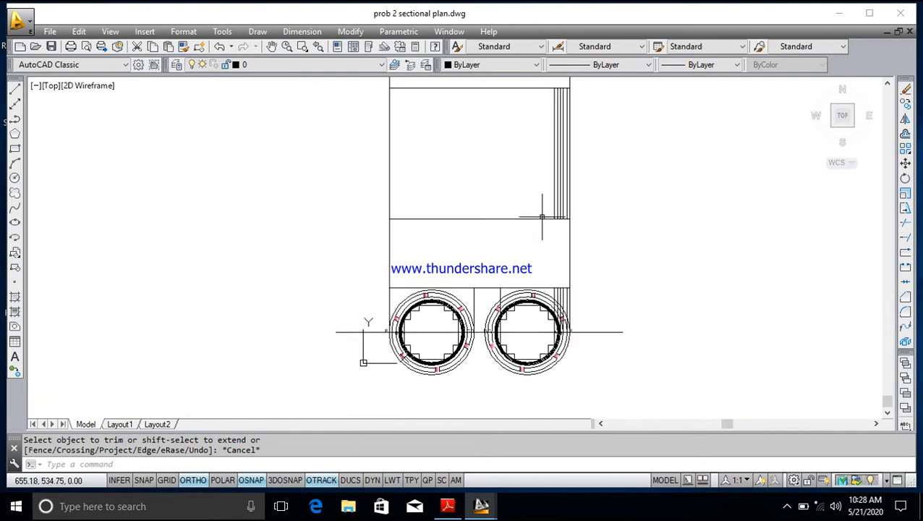
{"action": "left_click", "coordinate": [447, 506]}
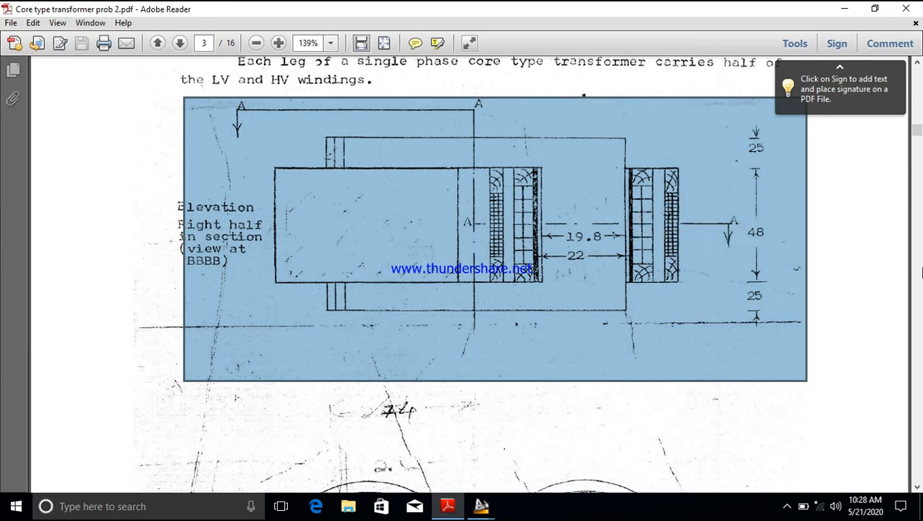
- Find the coloured winding strips on page 14 of the reference PDF, and switch back to the prob 2 sectional plan drawing in AutoCAD
{"action": "left_click_drag", "start_coordinate": [917, 136], "coordinate": [864, 421]}
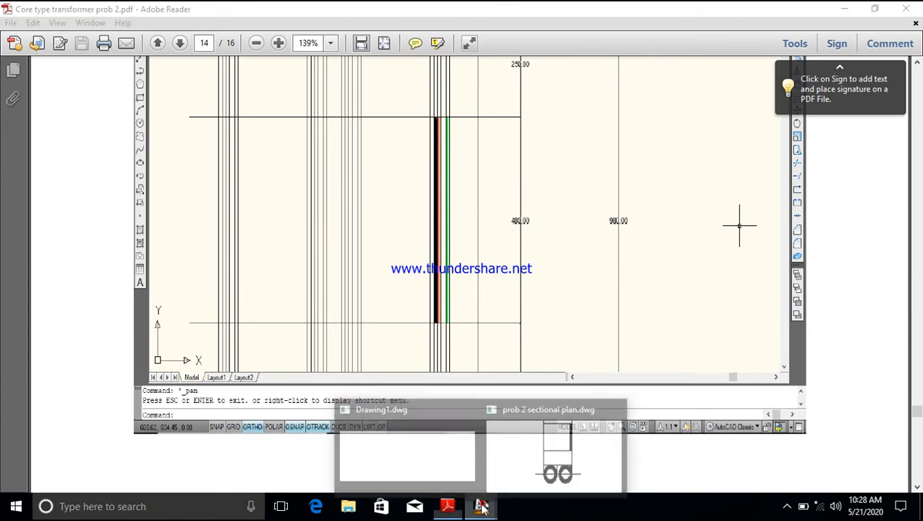
{"action": "left_click", "coordinate": [539, 463]}
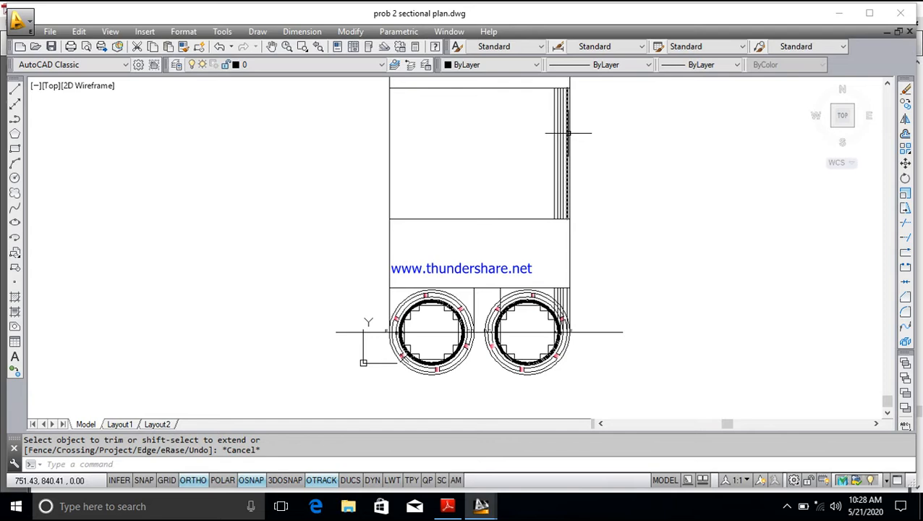
{"action": "scroll", "coordinate": [563, 177], "scroll_direction": "up", "scroll_amount": 2}
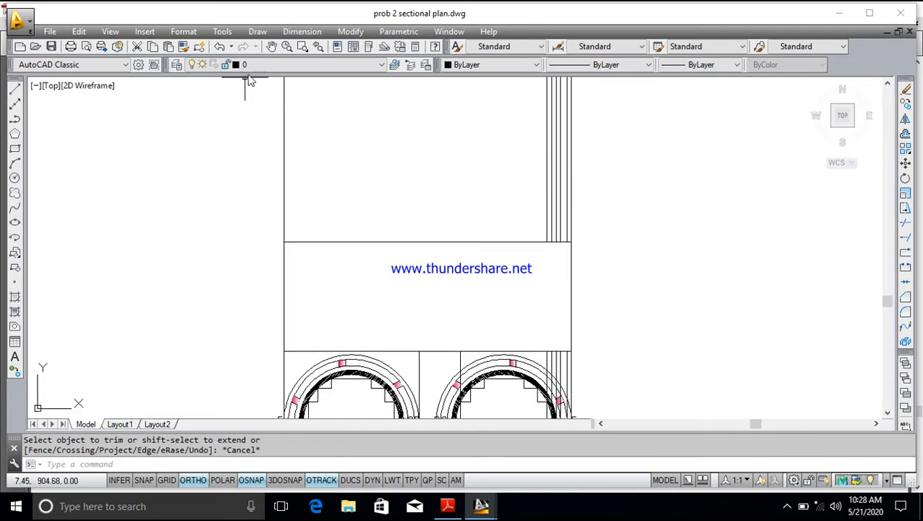
{"action": "left_click", "coordinate": [271, 46]}
{"action": "mouse_move", "coordinate": [394, 138]}
{"action": "left_mouse_down"}
{"action": "mouse_move", "coordinate": [381, 207]}
{"action": "mouse_move", "coordinate": [398, 202]}
{"action": "mouse_move", "coordinate": [405, 233]}
{"action": "mouse_move", "coordinate": [383, 240]}
{"action": "left_mouse_up"}
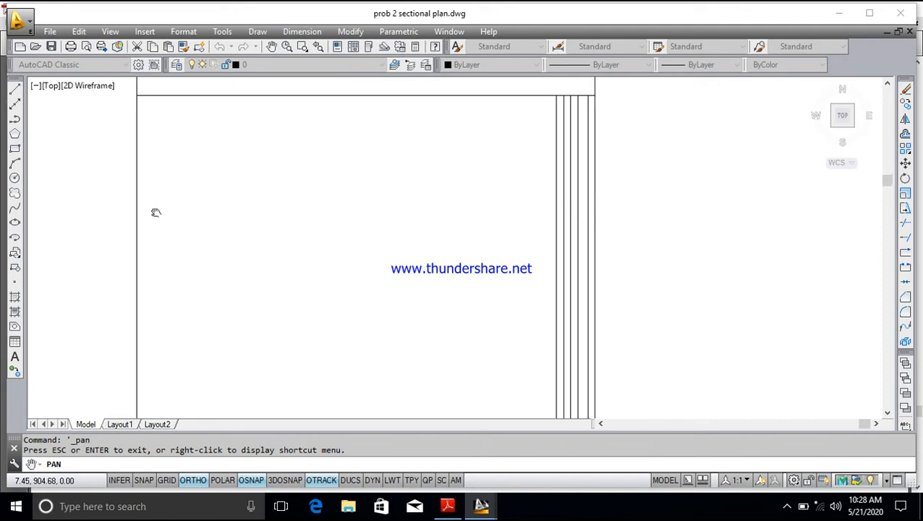
- Set both colours of a two-color gradient fill to green, index color 90
{"action": "left_click", "coordinate": [15, 313]}
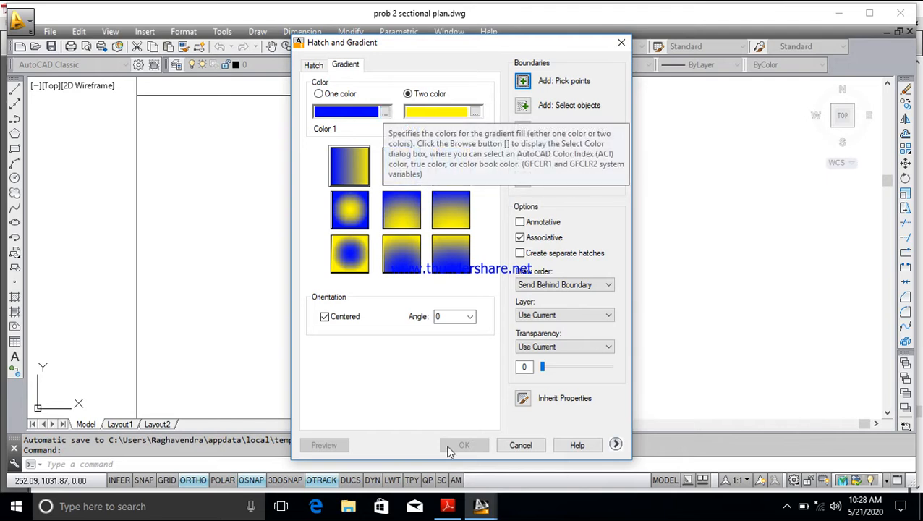
{"action": "left_click", "coordinate": [447, 508]}
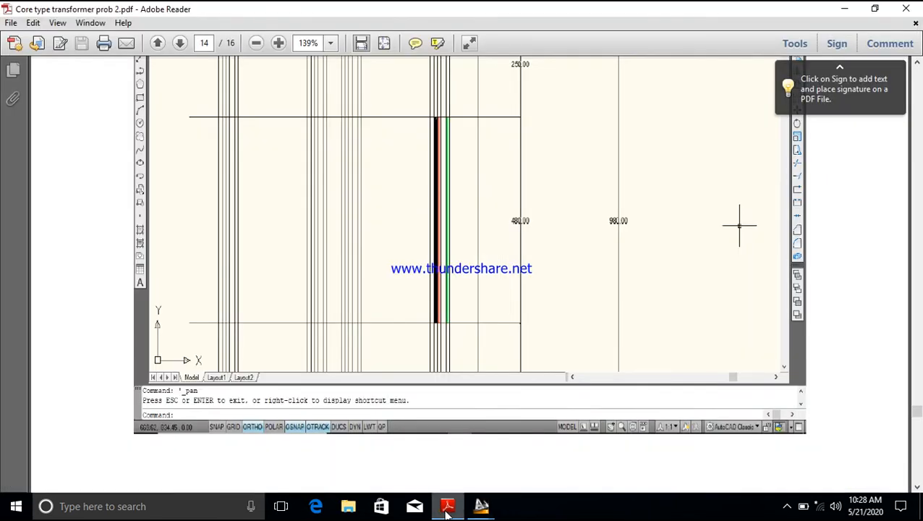
{"action": "left_click", "coordinate": [448, 508]}
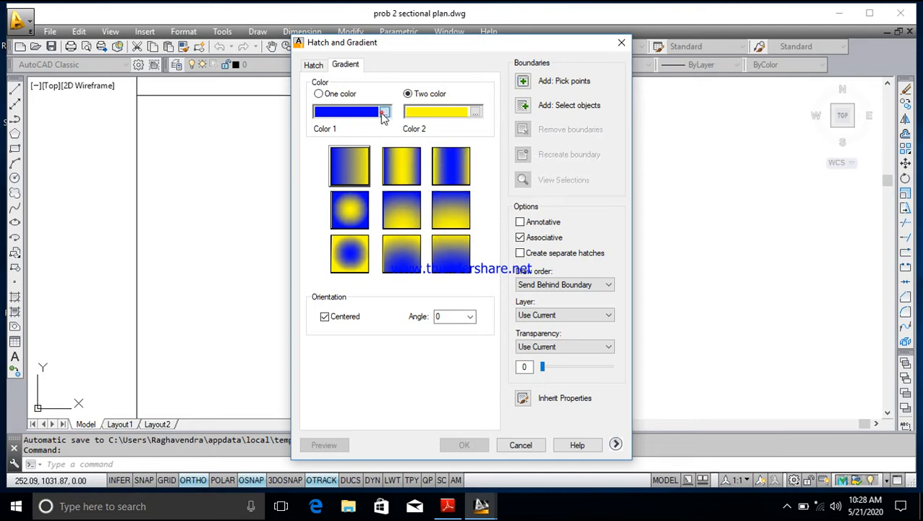
{"action": "left_click", "coordinate": [384, 113]}
{"action": "left_click", "coordinate": [427, 207]}
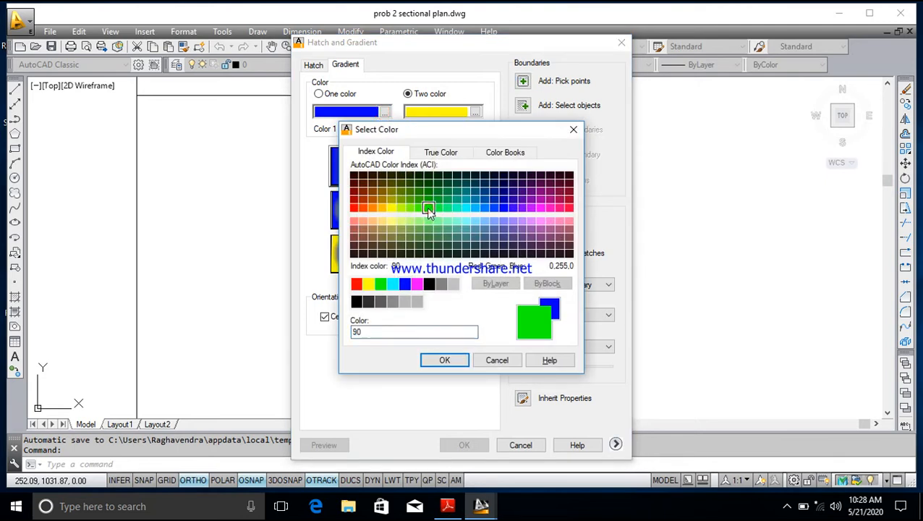
{"action": "left_click", "coordinate": [445, 360]}
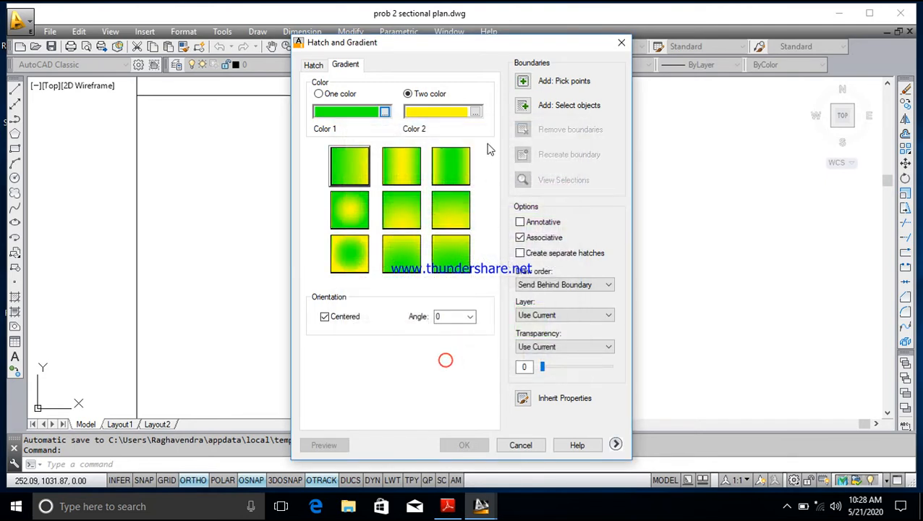
{"action": "left_click", "coordinate": [474, 112]}
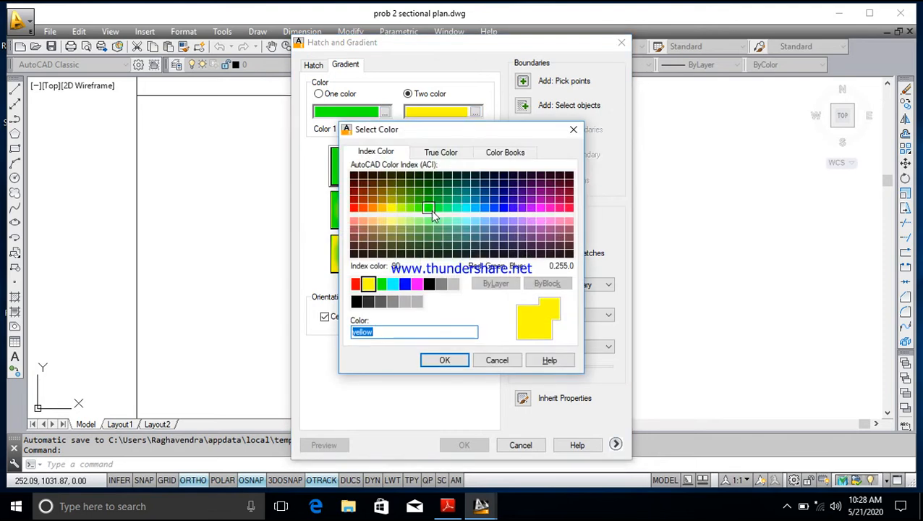
{"action": "left_click", "coordinate": [428, 207]}
{"action": "left_click", "coordinate": [444, 360]}
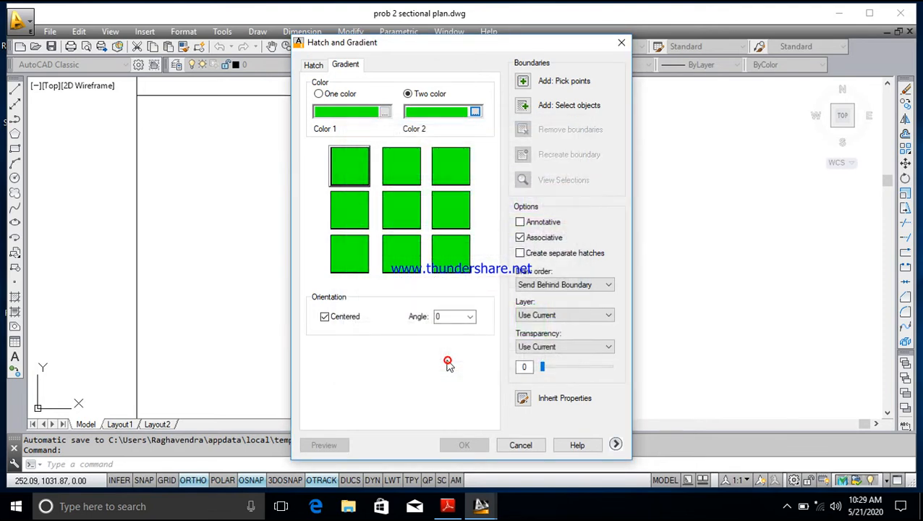
- Fill the outermost winding strip at the right edge of the middle window with the green gradient
{"action": "left_click", "coordinate": [523, 82]}
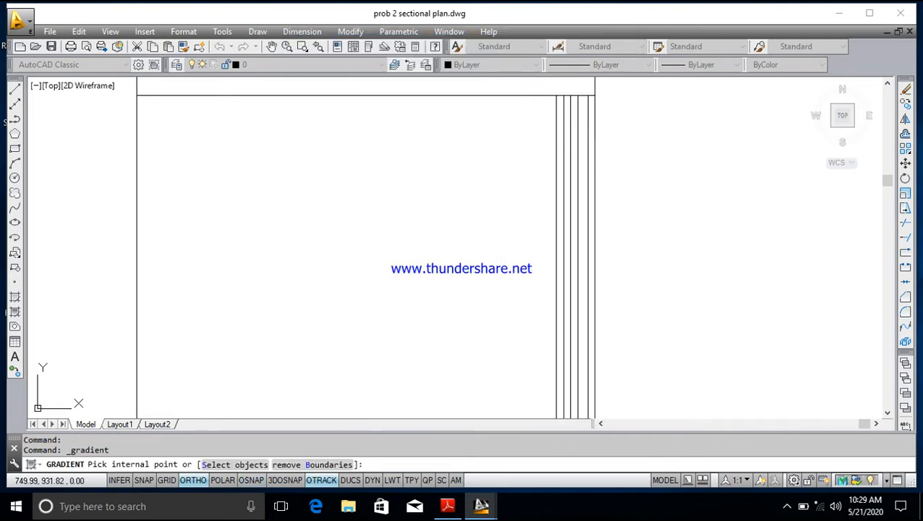
{"action": "left_click", "coordinate": [591, 145]}
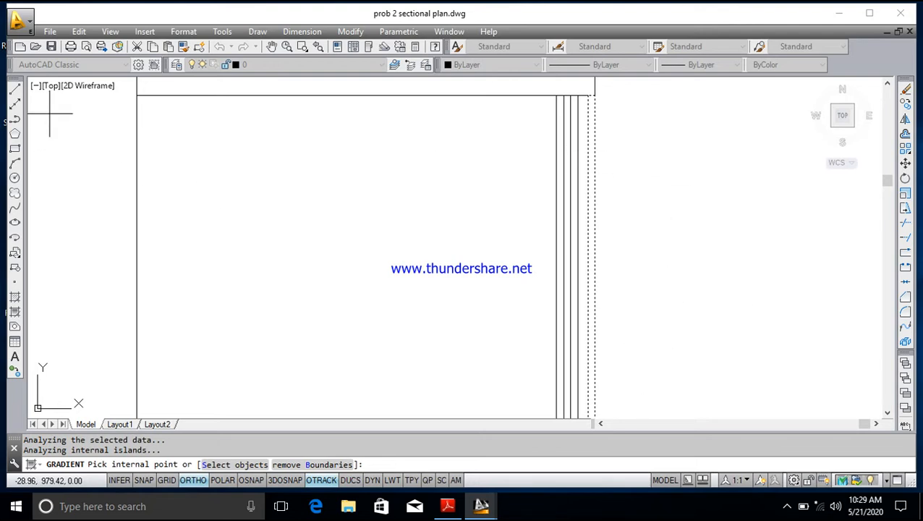
{"action": "key", "text": "Return"}
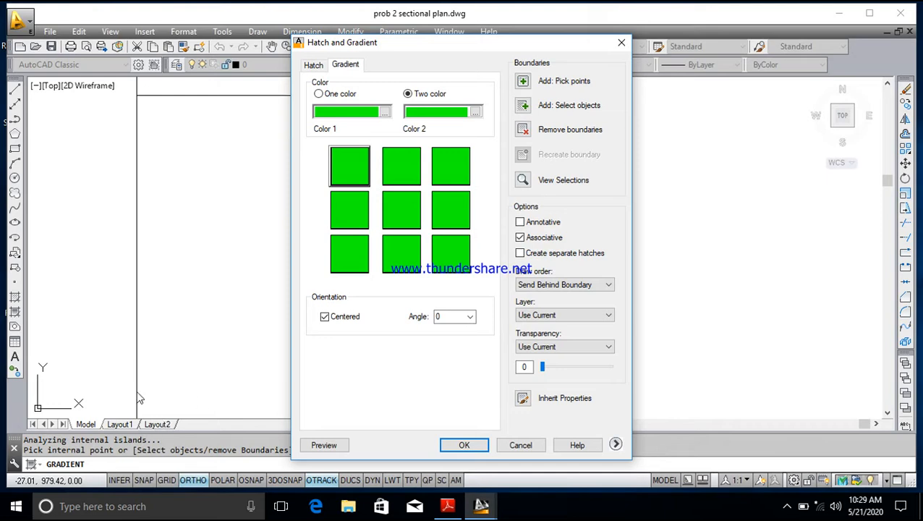
{"action": "left_click", "coordinate": [464, 445]}
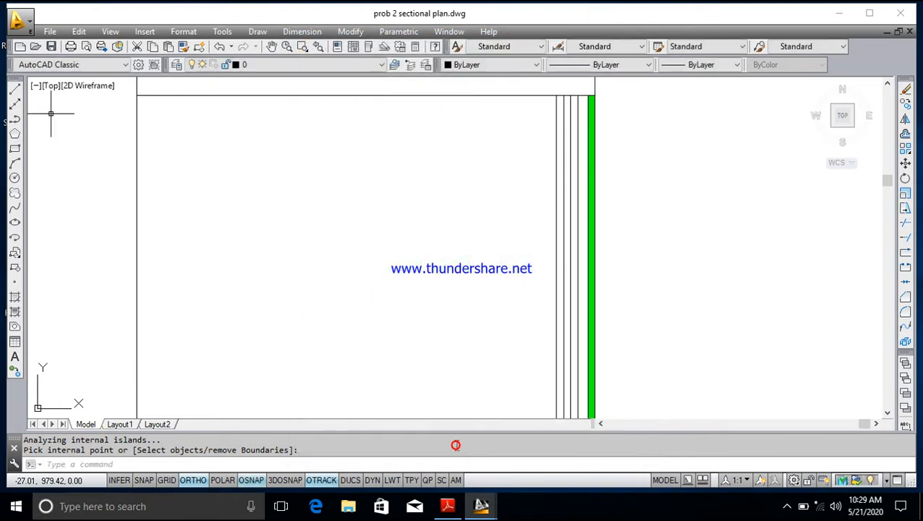
- Compare the filled winding strip with the coloured strips in the reference PDF in Adobe Reader, and return to AutoCAD
{"action": "scroll", "coordinate": [640, 254], "scroll_direction": "down", "scroll_amount": 2}
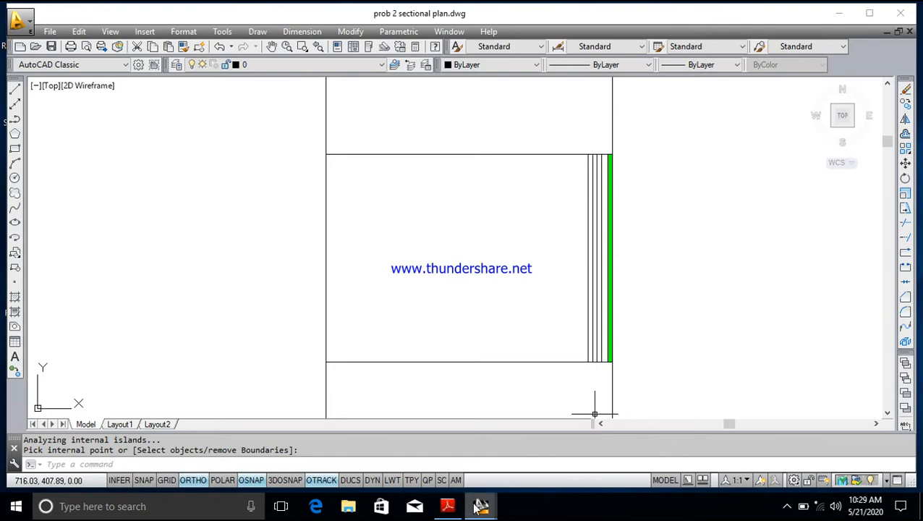
{"action": "left_click", "coordinate": [448, 506]}
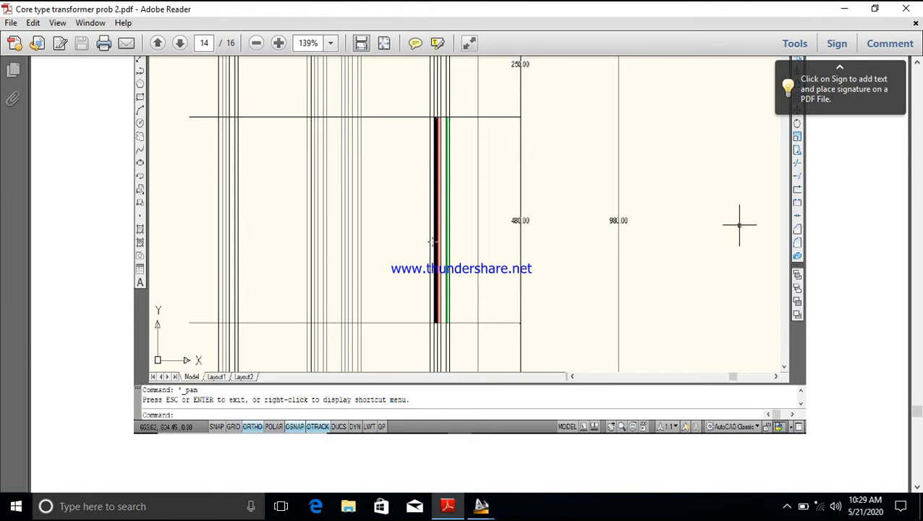
{"action": "left_click", "coordinate": [844, 8]}
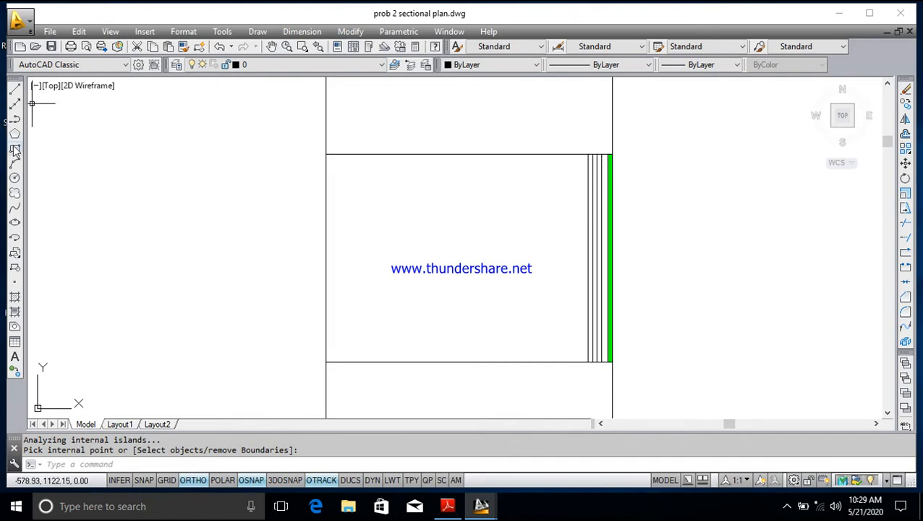
- Set both colours of a new two-color gradient fill to orange, index color 20
{"action": "key", "text": "Return"}
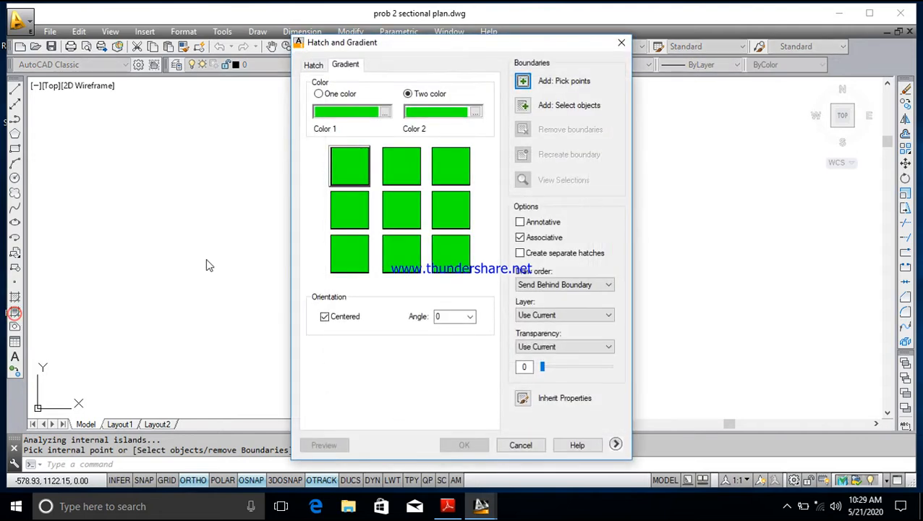
{"action": "left_click", "coordinate": [386, 114]}
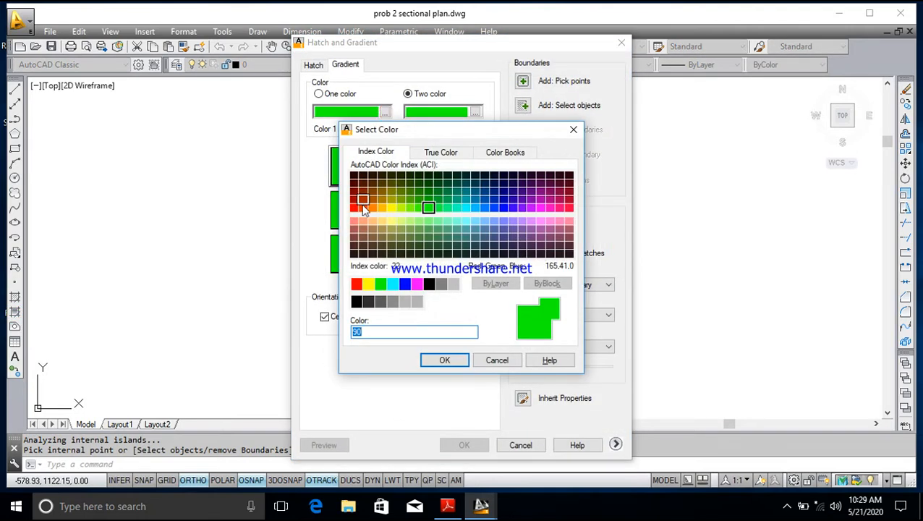
{"action": "left_click", "coordinate": [362, 208]}
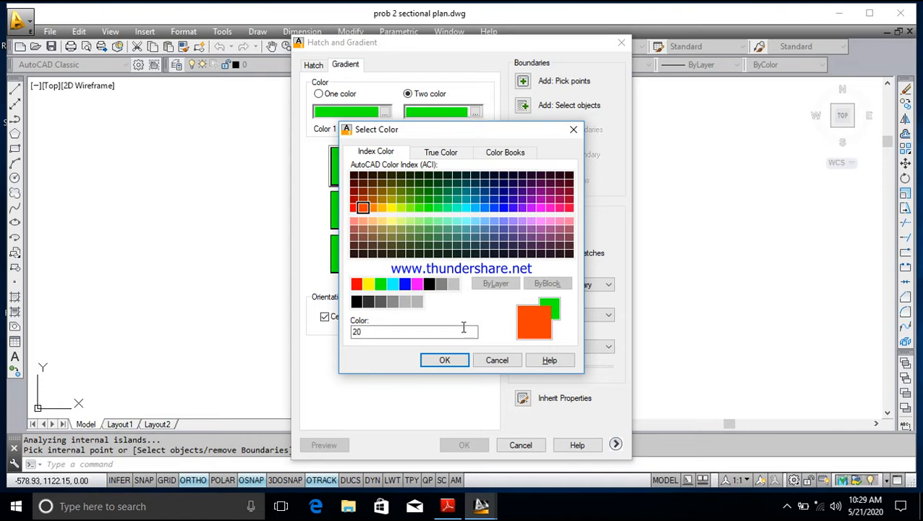
{"action": "left_click", "coordinate": [449, 358]}
{"action": "left_click", "coordinate": [478, 113]}
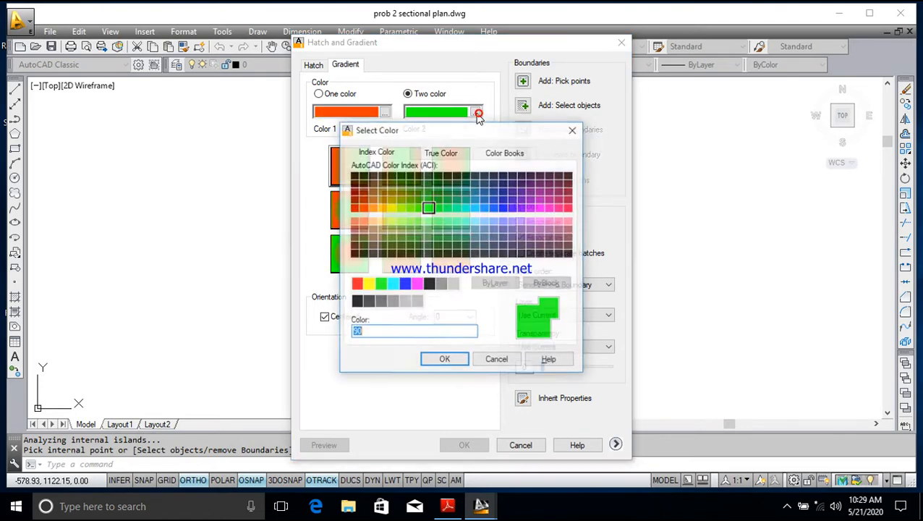
{"action": "left_click", "coordinate": [363, 208]}
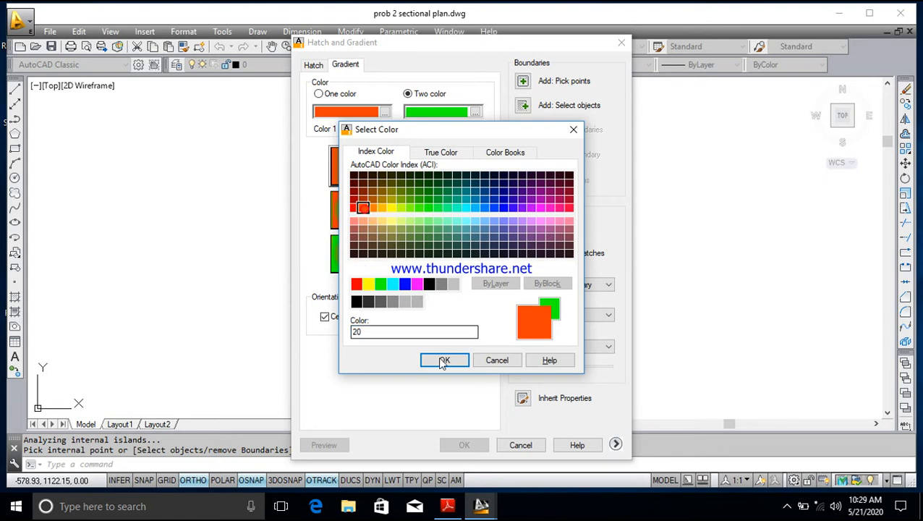
{"action": "left_click", "coordinate": [445, 360]}
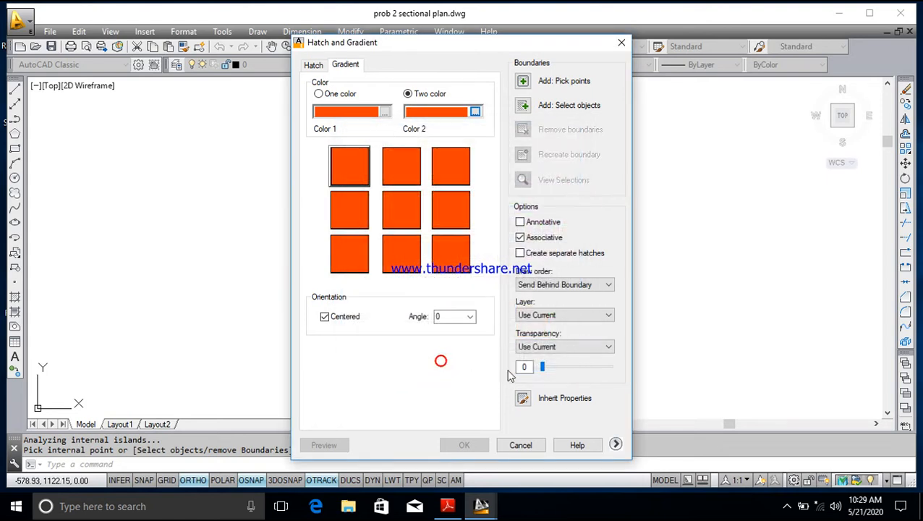
- Fill the third winding strip, counted inward from the right edge, with the orange gradient
{"action": "left_click", "coordinate": [523, 81]}
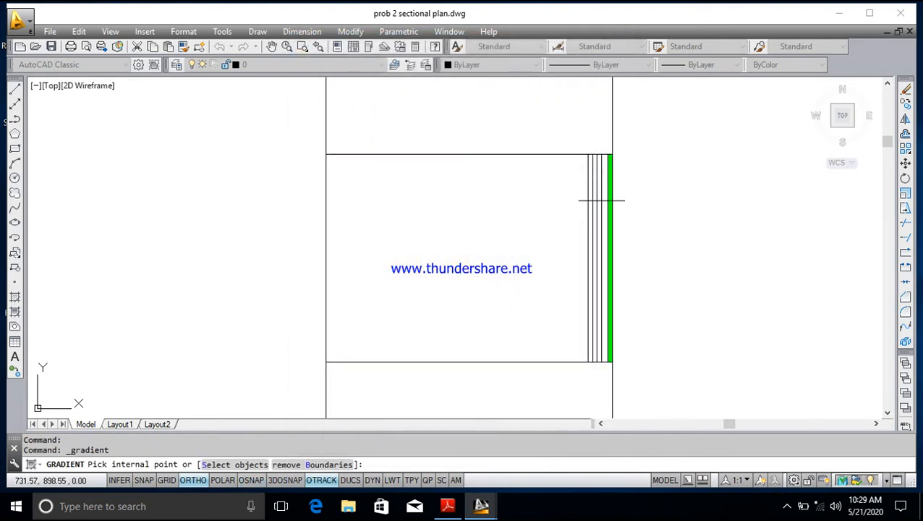
{"action": "left_click", "coordinate": [597, 197]}
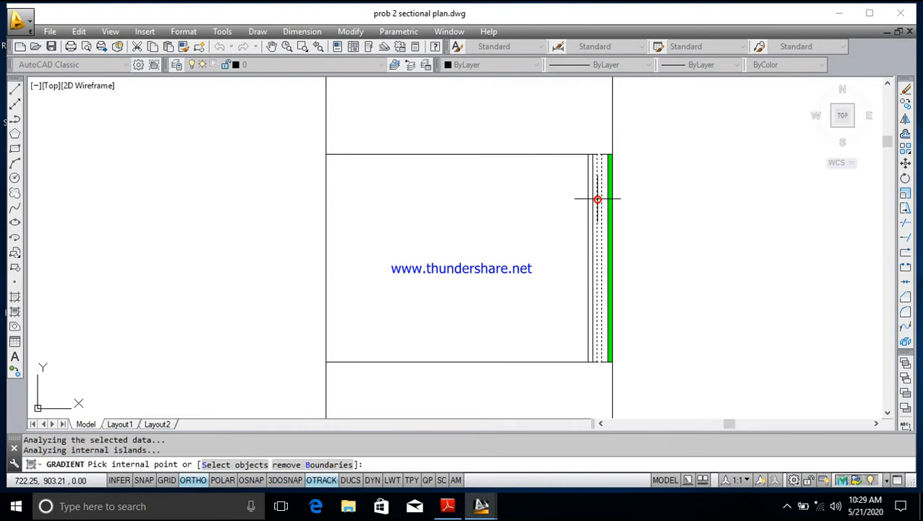
{"action": "key", "text": "Return"}
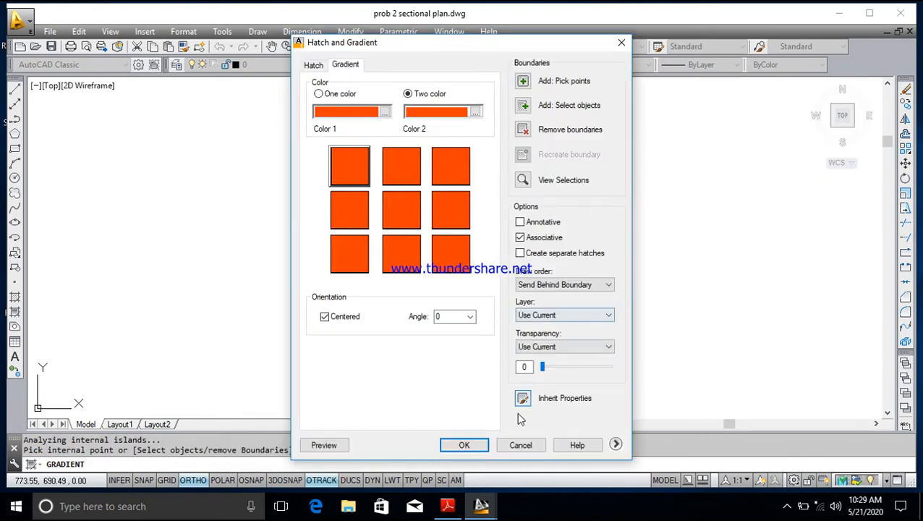
{"action": "left_click", "coordinate": [463, 445]}
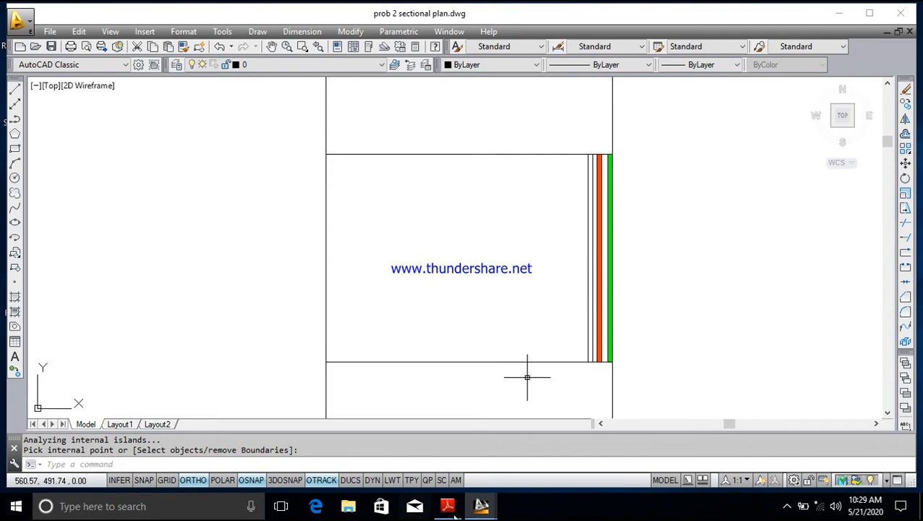
- Check the dark strip beside the orange one in the reference PDF in Adobe Reader, and return to the AutoCAD drawing
{"action": "key", "text": "alt+Tab"}
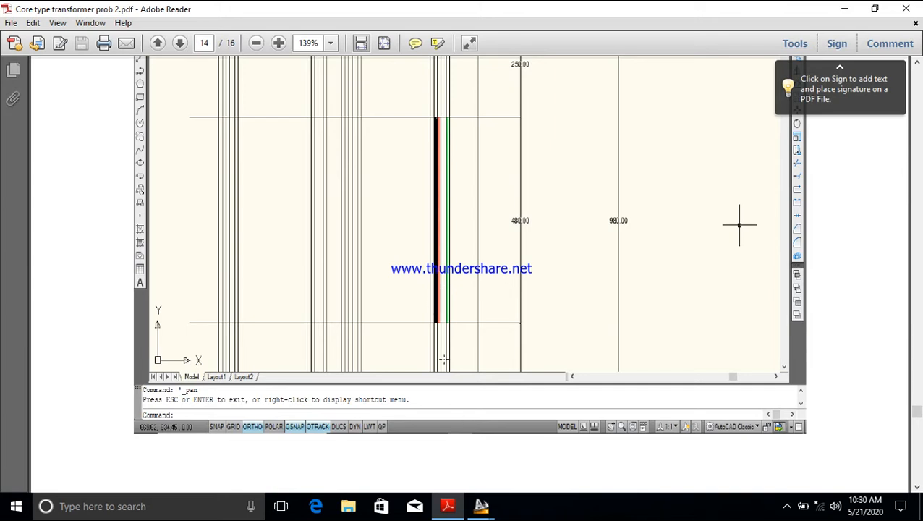
{"action": "mouse_move", "coordinate": [479, 503]}
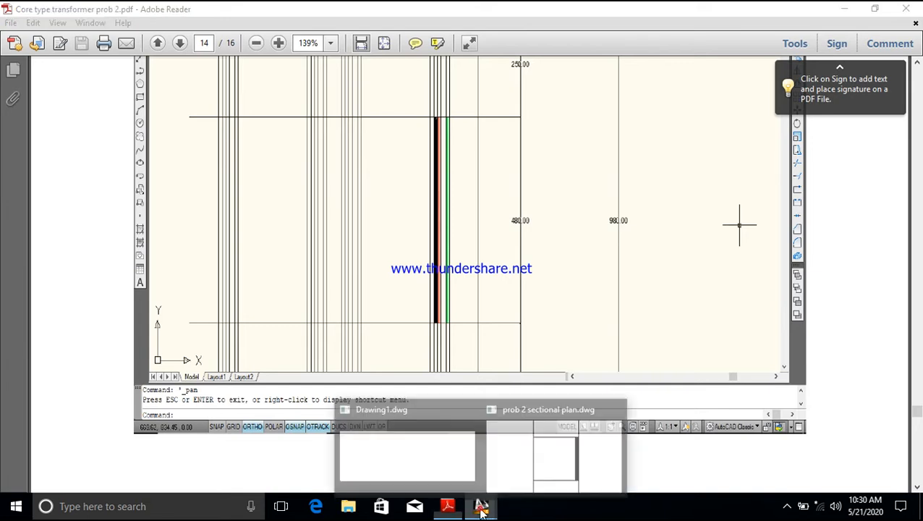
{"action": "left_click", "coordinate": [544, 452]}
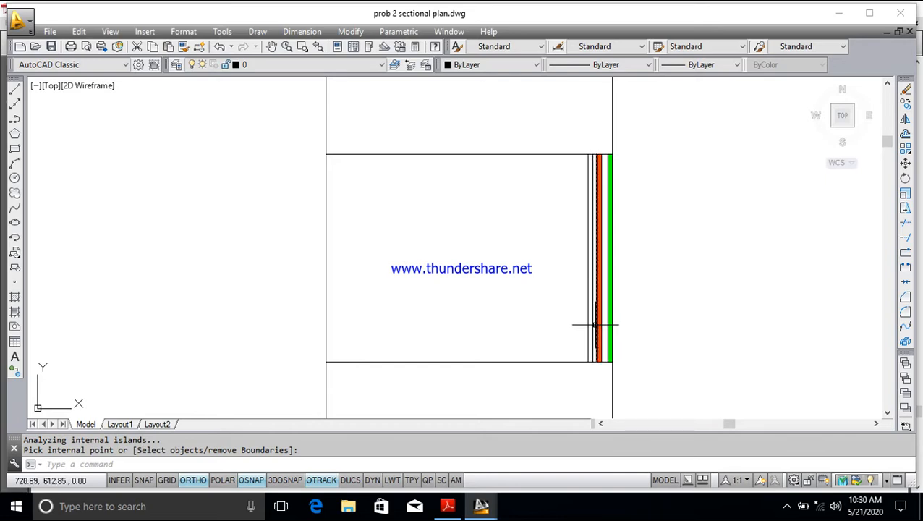
- Set up a new two-color gradient fill in dark red, with index color 16 as Color 1 and 14 as Color 2
{"action": "left_click", "coordinate": [16, 312]}
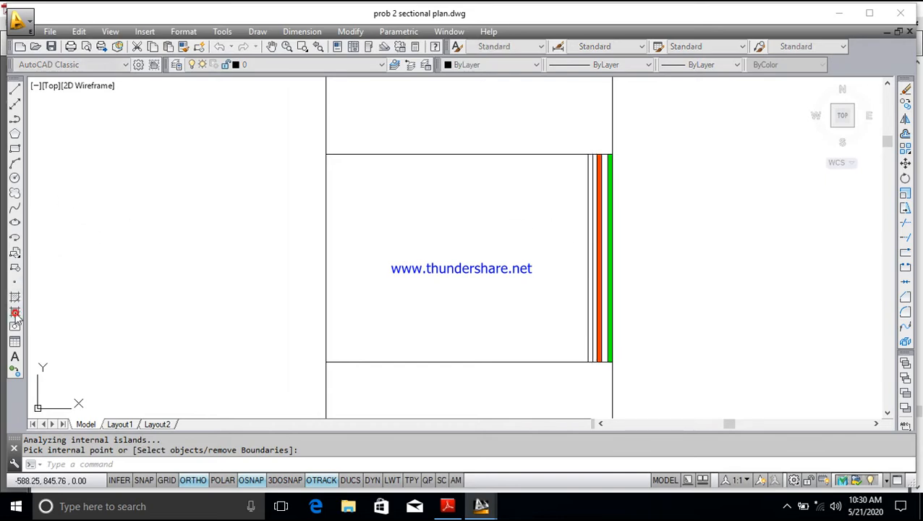
{"action": "left_click", "coordinate": [385, 114]}
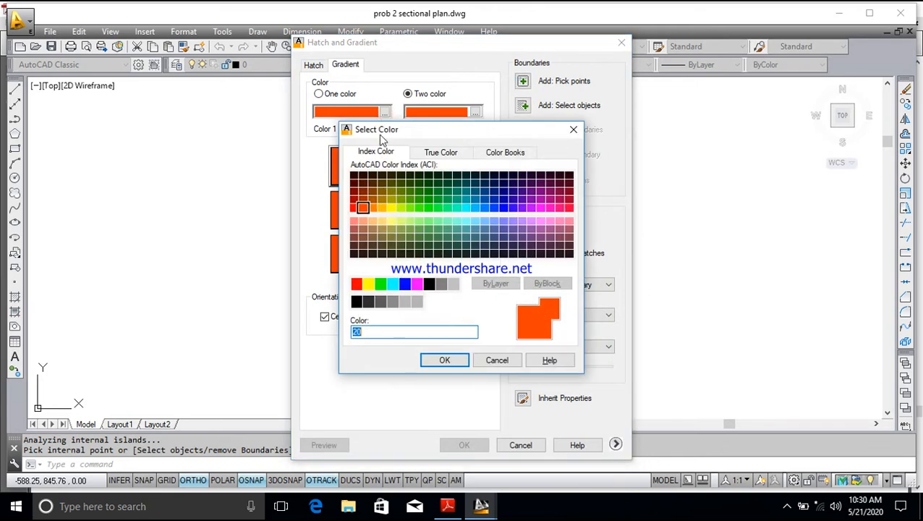
{"action": "left_click", "coordinate": [354, 182]}
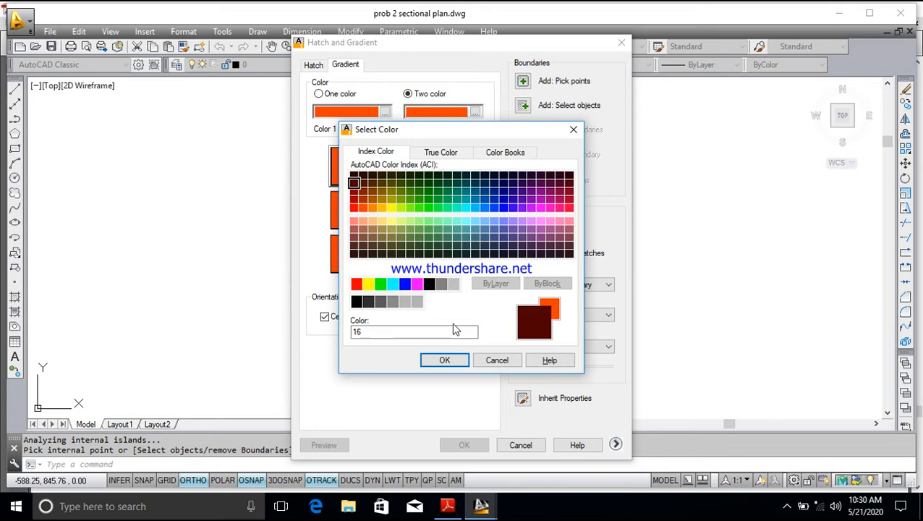
{"action": "left_click", "coordinate": [443, 359]}
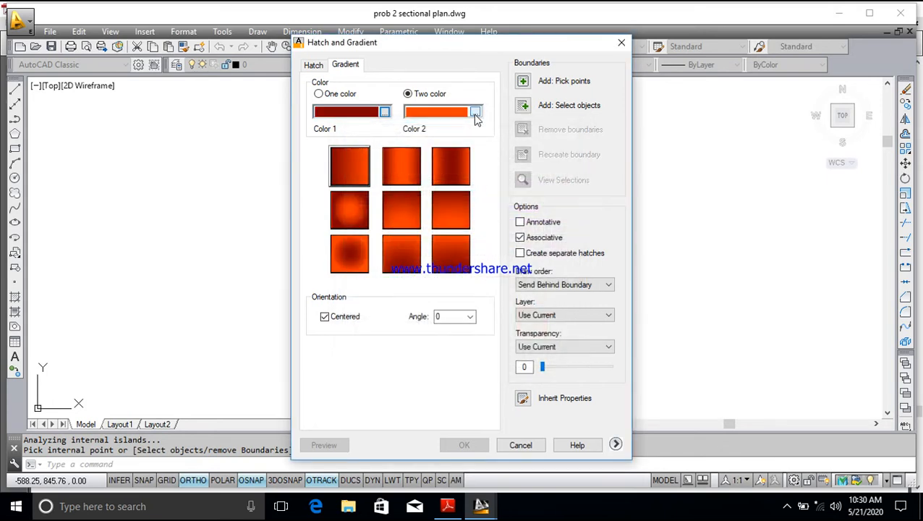
{"action": "left_click", "coordinate": [474, 114]}
{"action": "left_click", "coordinate": [355, 193]}
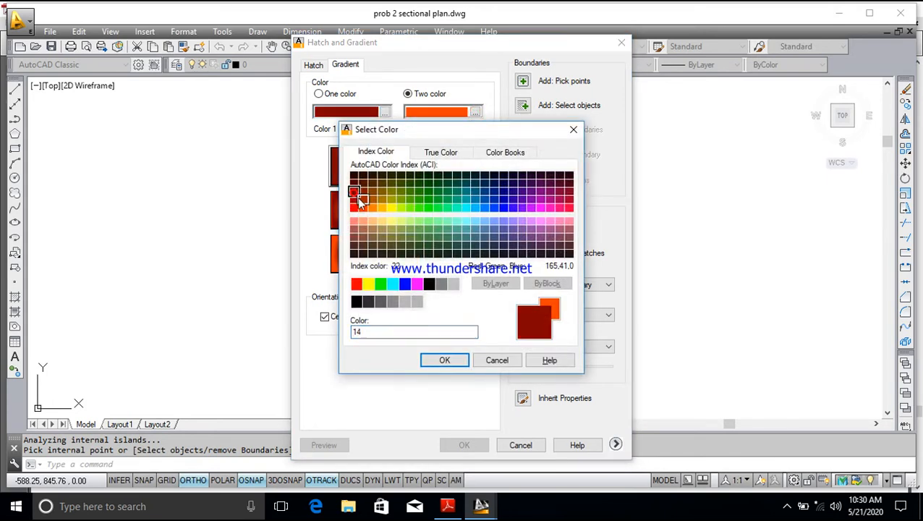
{"action": "left_click", "coordinate": [442, 360]}
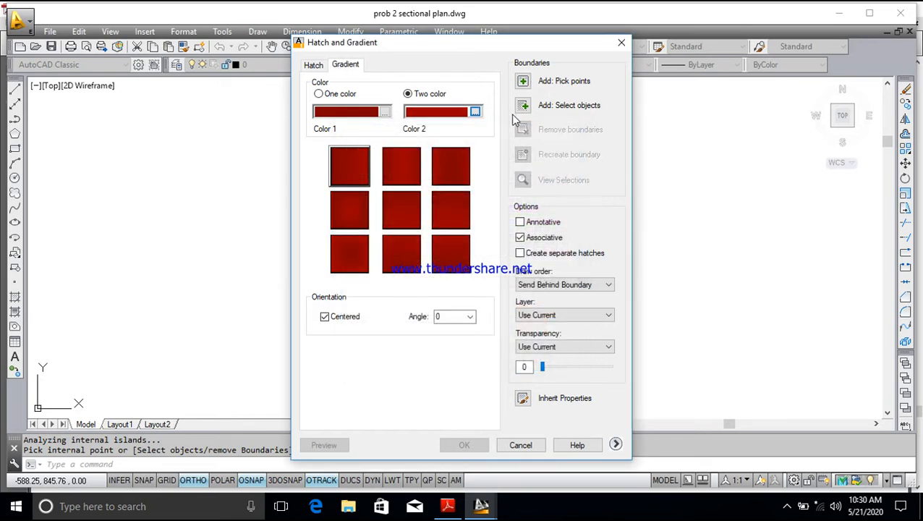
- Fill the fourth winding strip, counted inward from the right edge, with the dark red gradient
{"action": "left_click", "coordinate": [523, 82]}
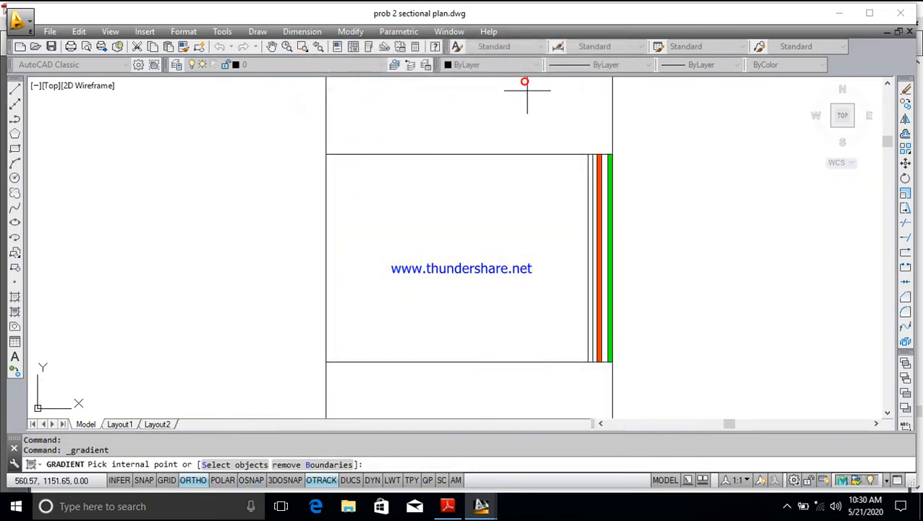
{"action": "left_click", "coordinate": [594, 244]}
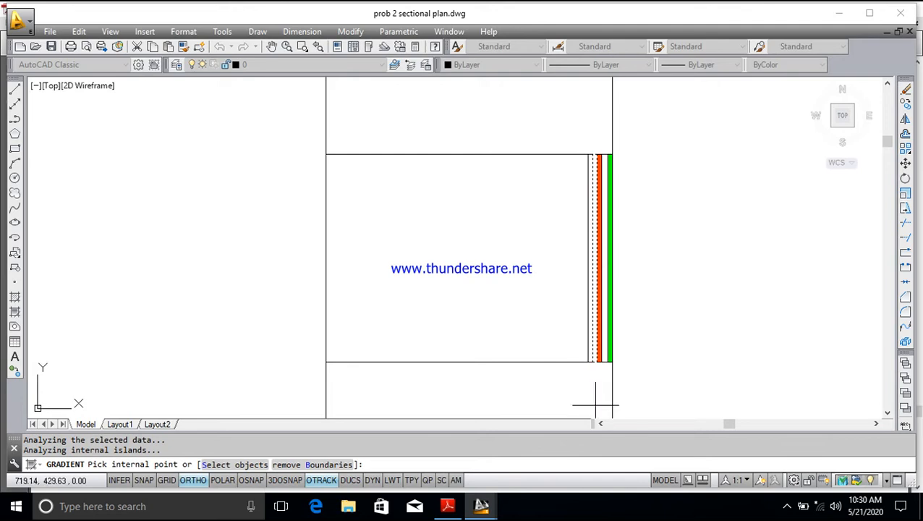
{"action": "key", "text": "Return"}
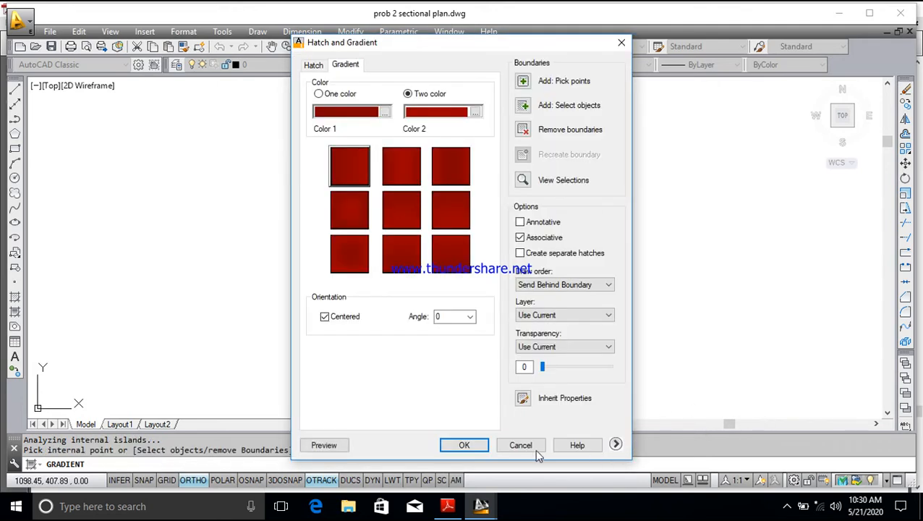
{"action": "left_click", "coordinate": [464, 445]}
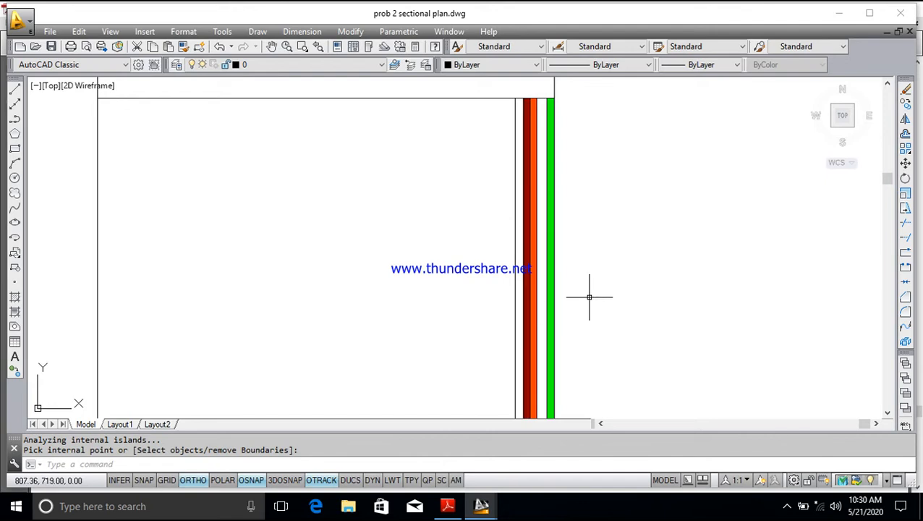
- Switch to the reference PDF in Adobe Reader and examine the labelled HV, LV and lamination strips on page 14
{"action": "scroll", "coordinate": [473, 275], "scroll_direction": "down", "scroll_amount": 3}
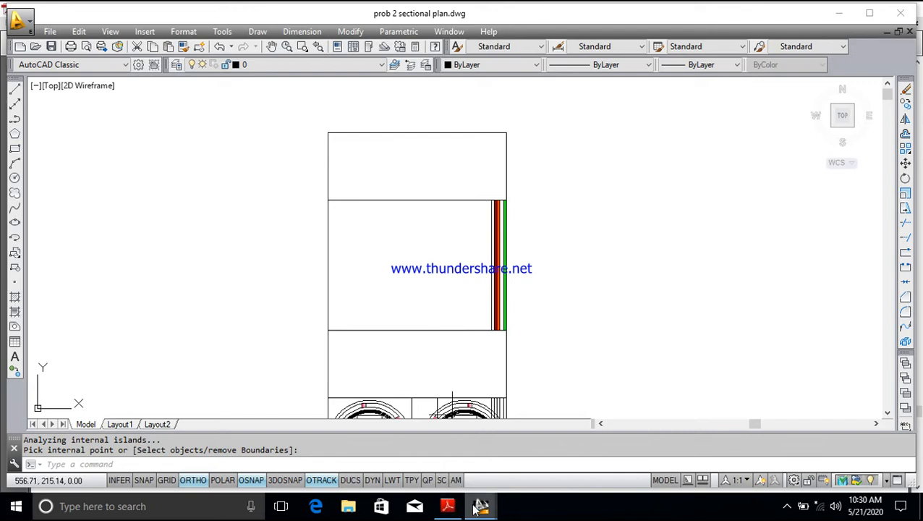
{"action": "mouse_move", "coordinate": [481, 510]}
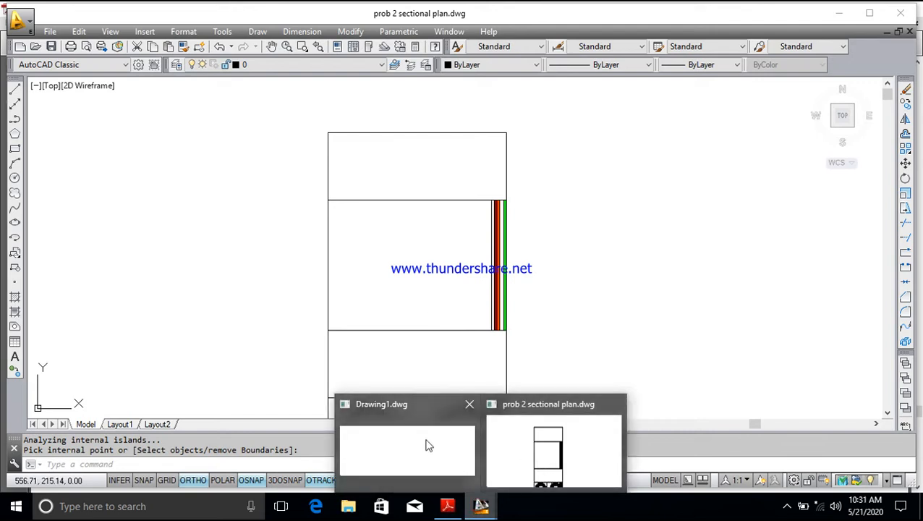
{"action": "left_click", "coordinate": [447, 507]}
{"action": "scroll", "coordinate": [427, 278], "scroll_direction": "down", "scroll_amount": 10}
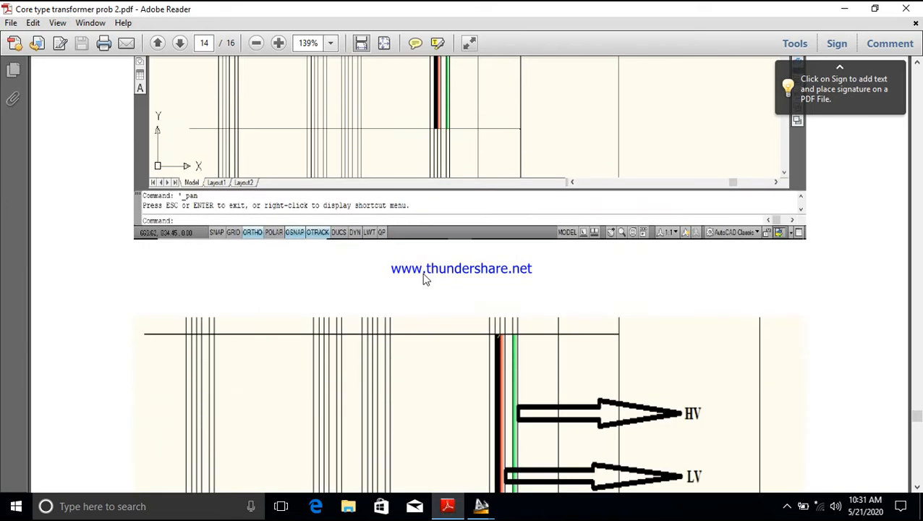
{"action": "scroll", "coordinate": [448, 291], "scroll_direction": "down", "scroll_amount": 1}
{"action": "scroll", "coordinate": [558, 191], "scroll_direction": "up", "scroll_amount": 3}
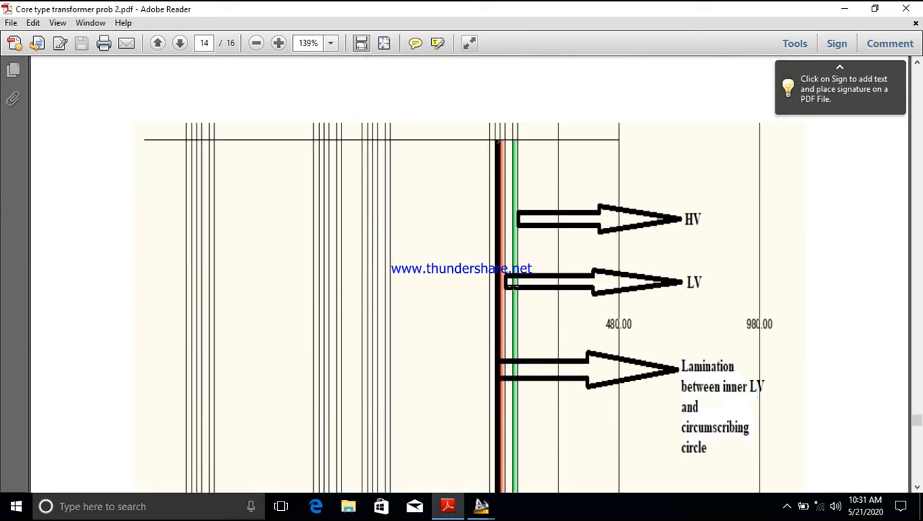
{"action": "scroll", "coordinate": [512, 285], "scroll_direction": "down", "scroll_amount": 3}
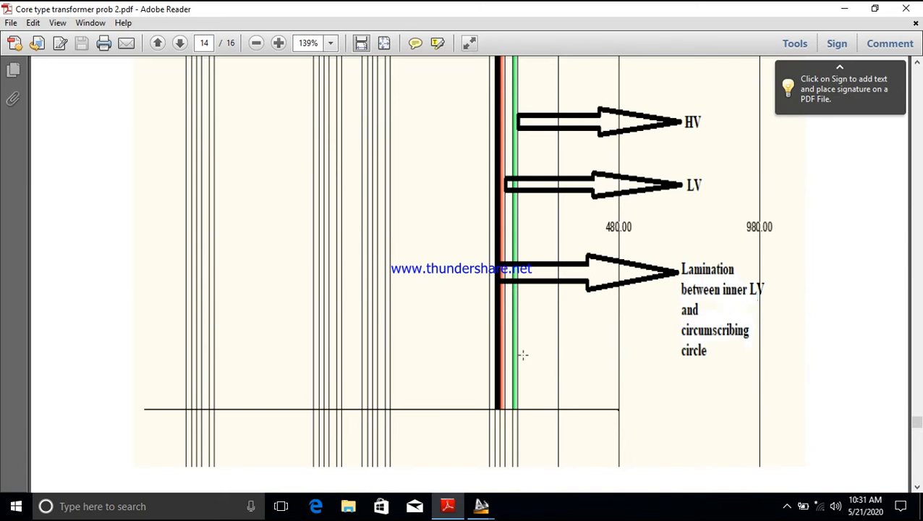
{"action": "scroll", "coordinate": [497, 337], "scroll_direction": "down", "scroll_amount": 4}
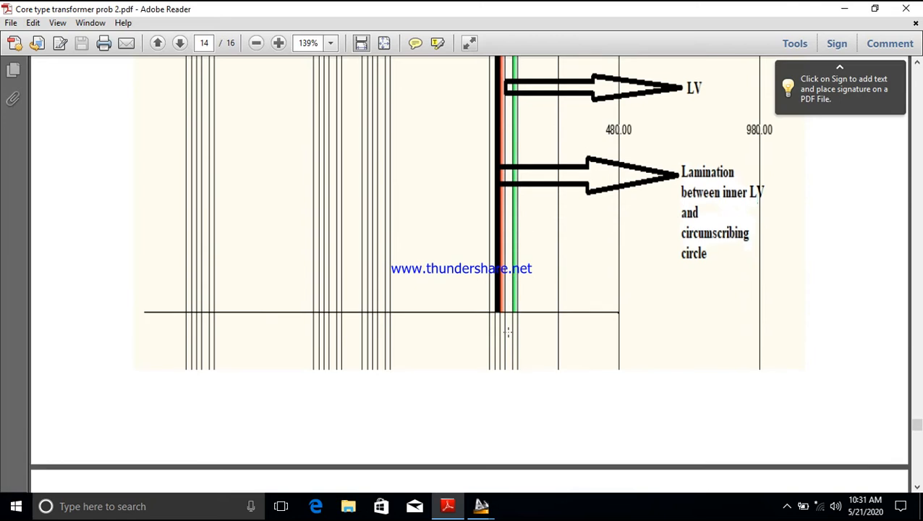
{"action": "scroll", "coordinate": [495, 350], "scroll_direction": "up", "scroll_amount": 5}
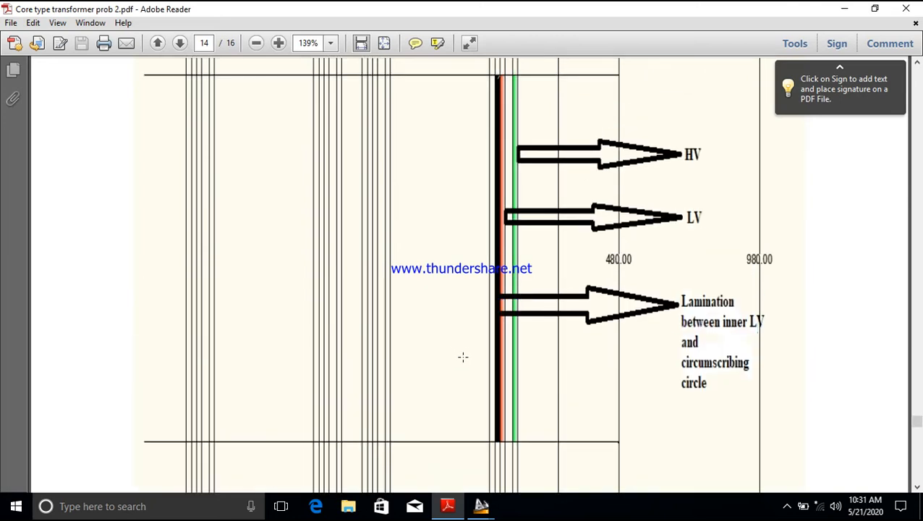
- Look at the figure with both sets of coloured winding strips on page 15, and return to the AutoCAD sectional plan drawing
{"action": "scroll", "coordinate": [463, 357], "scroll_direction": "down", "scroll_amount": 15}
{"action": "scroll", "coordinate": [461, 324], "scroll_direction": "up", "scroll_amount": 3}
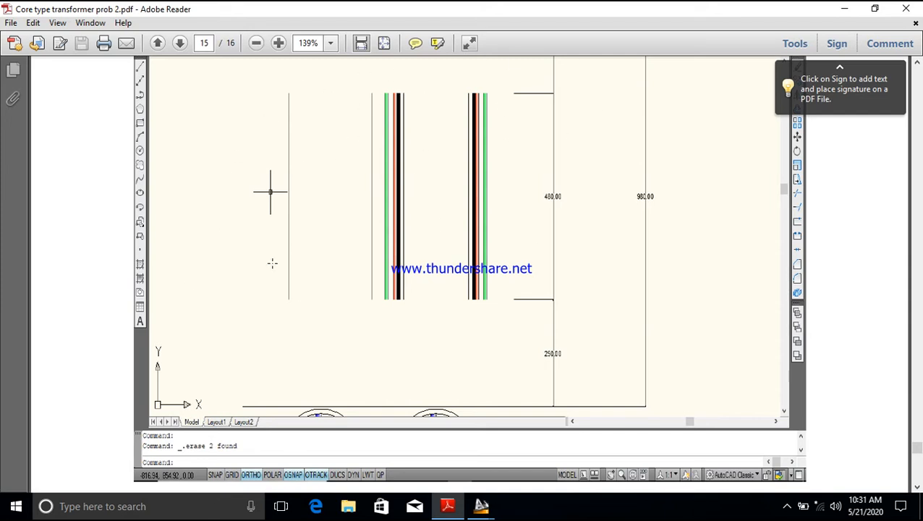
{"action": "mouse_move", "coordinate": [479, 505]}
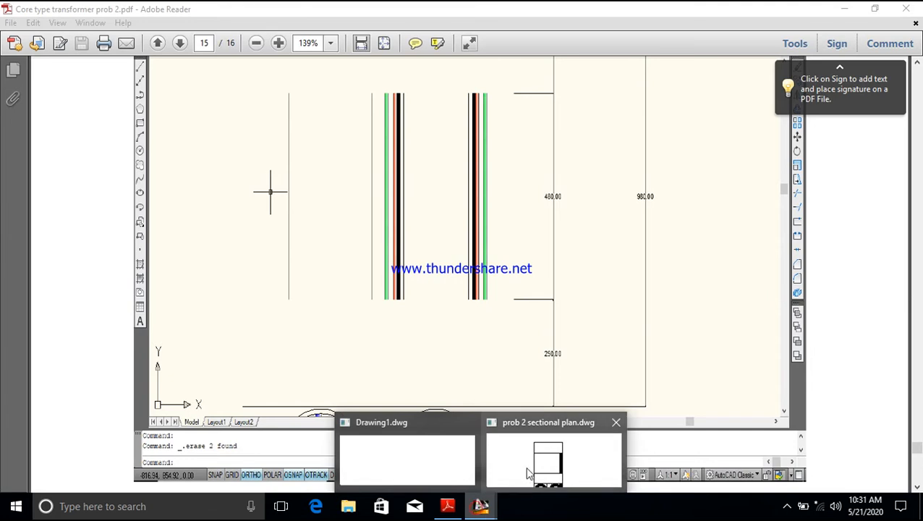
{"action": "left_click", "coordinate": [528, 474]}
- Draw a vertical line in two segments from the right core's projection line, through the elevation's lower window line, to its upper window line
{"action": "scroll", "coordinate": [418, 323], "scroll_direction": "up", "scroll_amount": 2}
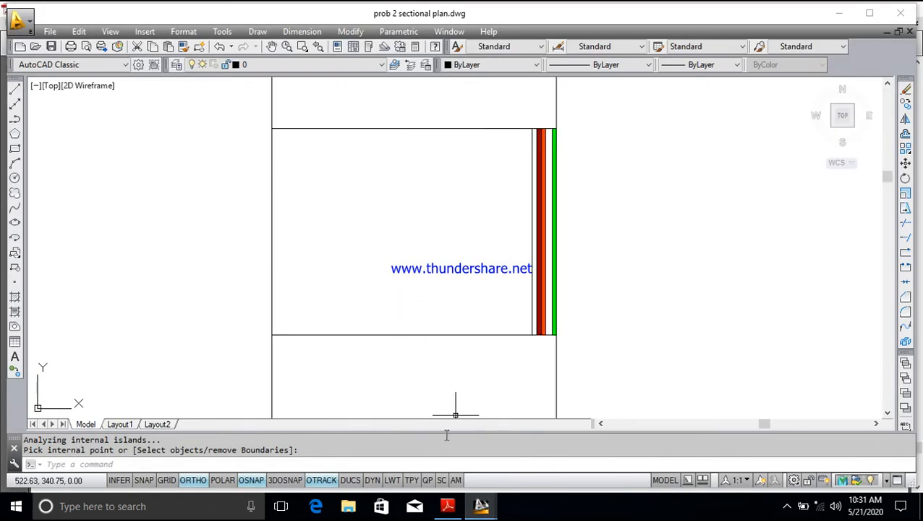
{"action": "scroll", "coordinate": [443, 408], "scroll_direction": "down", "scroll_amount": 1}
{"action": "scroll", "coordinate": [445, 411], "scroll_direction": "up", "scroll_amount": 1}
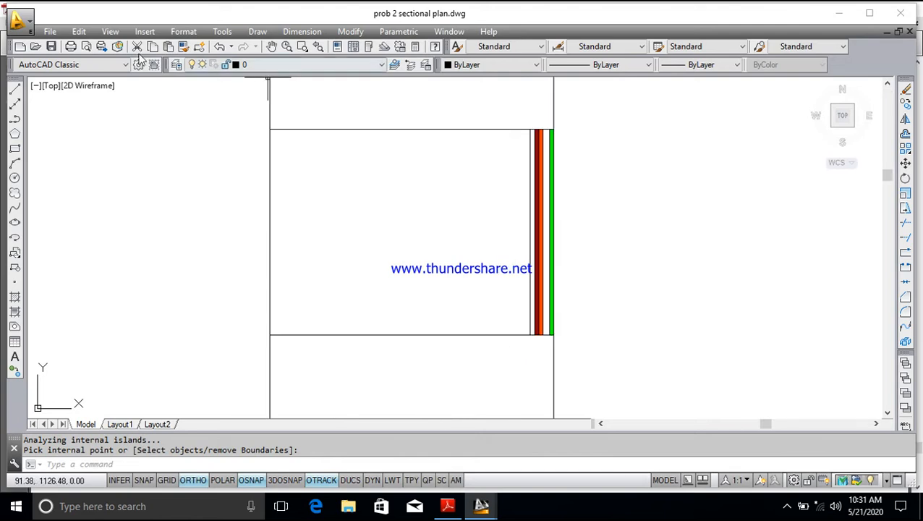
{"action": "left_click", "coordinate": [271, 47]}
{"action": "mouse_move", "coordinate": [360, 266]}
{"action": "left_mouse_down"}
{"action": "mouse_move", "coordinate": [392, 238]}
{"action": "mouse_move", "coordinate": [373, 245]}
{"action": "left_mouse_up"}
{"action": "scroll", "coordinate": [391, 231], "scroll_direction": "down", "scroll_amount": 4}
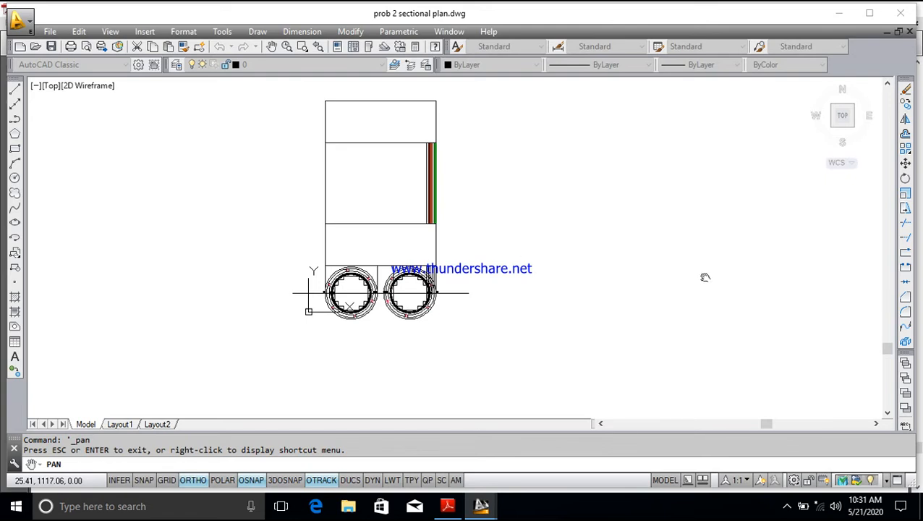
{"action": "key", "text": "Escape"}
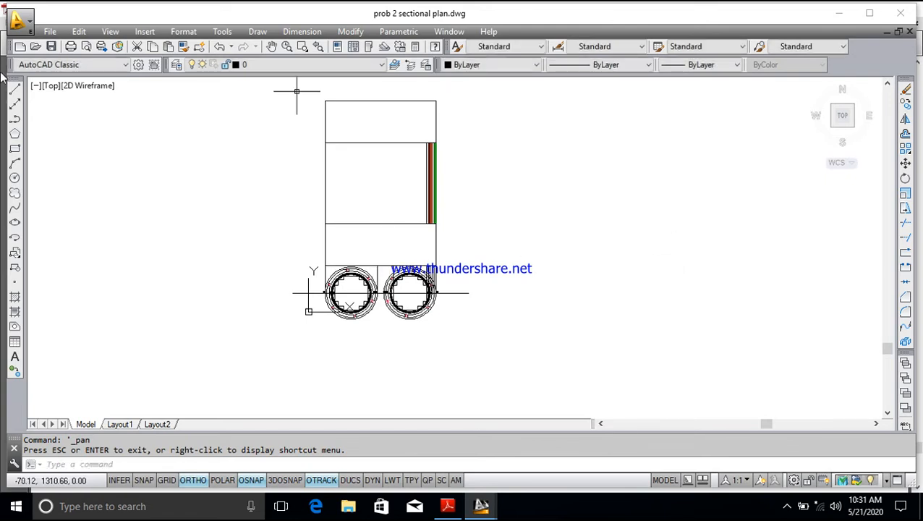
{"action": "left_click", "coordinate": [15, 89]}
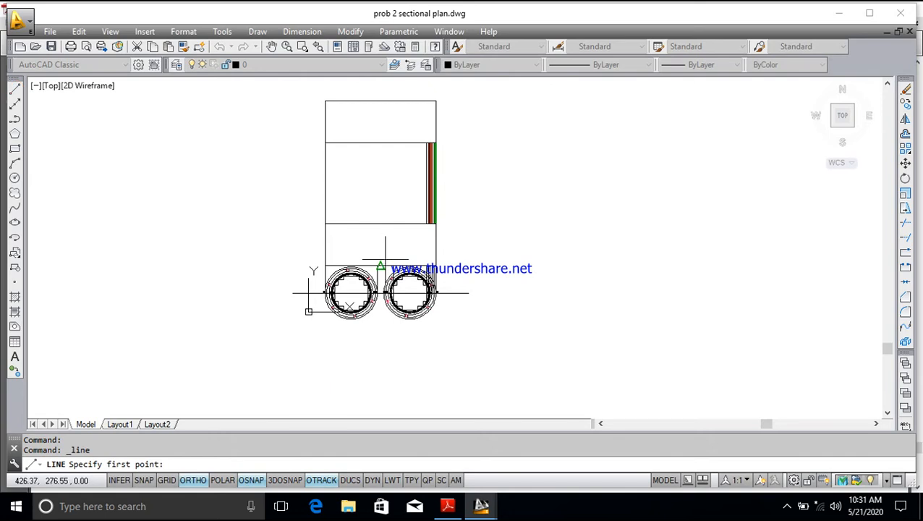
{"action": "left_click", "coordinate": [393, 266]}
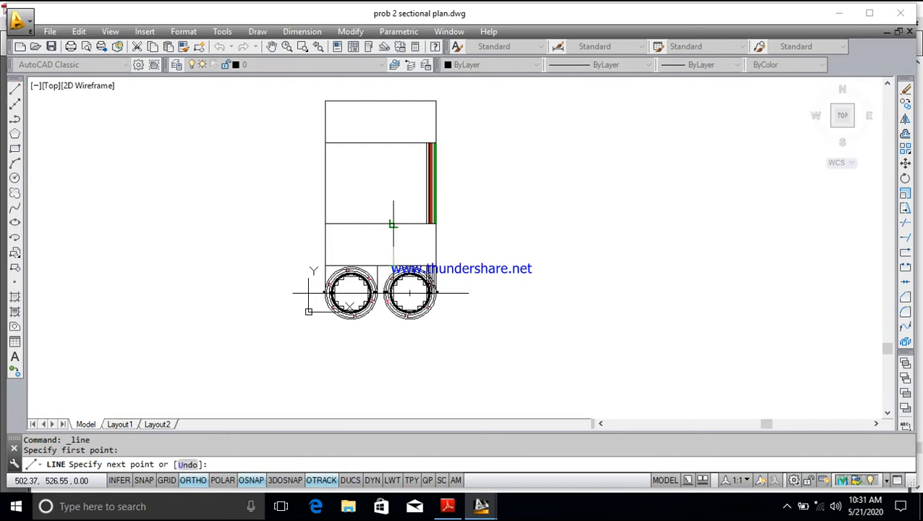
{"action": "left_click", "coordinate": [393, 224]}
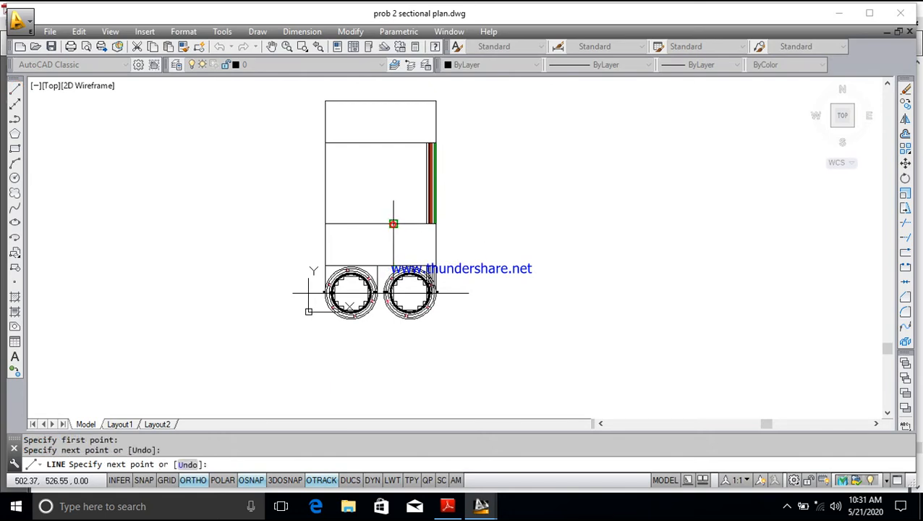
{"action": "left_click", "coordinate": [393, 144]}
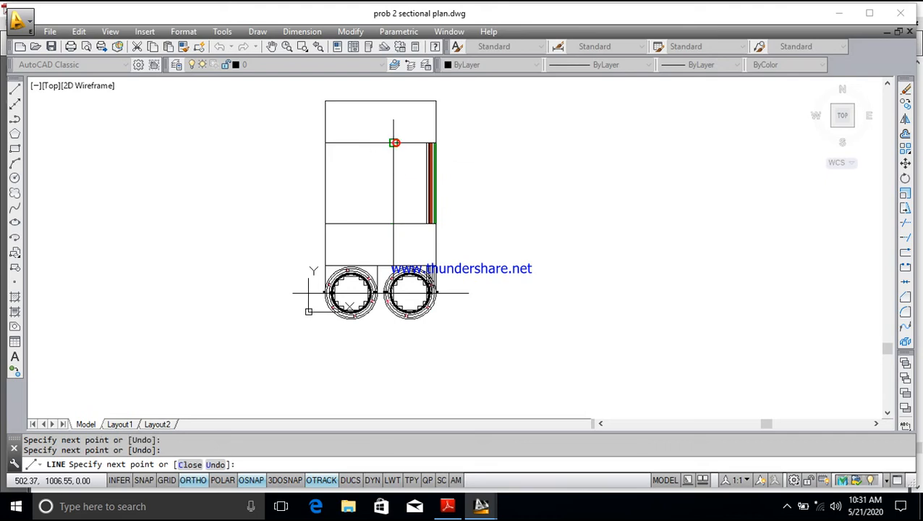
{"action": "key", "text": "Escape"}
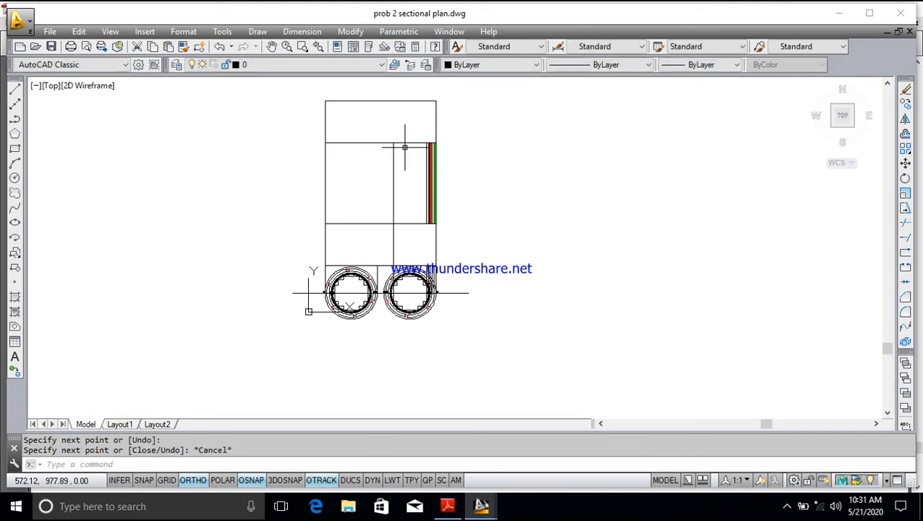
{"action": "scroll", "coordinate": [402, 144], "scroll_direction": "up", "scroll_amount": 6}
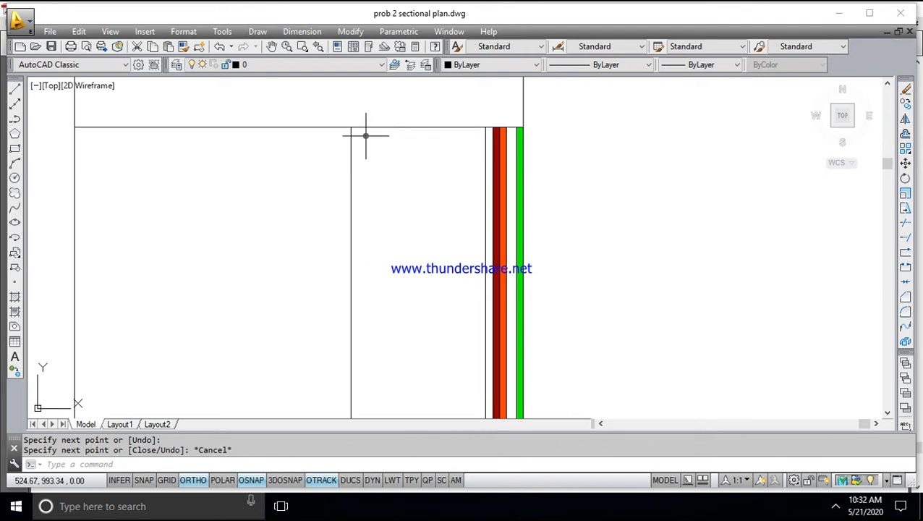
- Draw two horizontal helper lines between the inner vertical line and the innermost wall line, one near the upper end and one lower down
{"action": "left_click", "coordinate": [15, 91]}
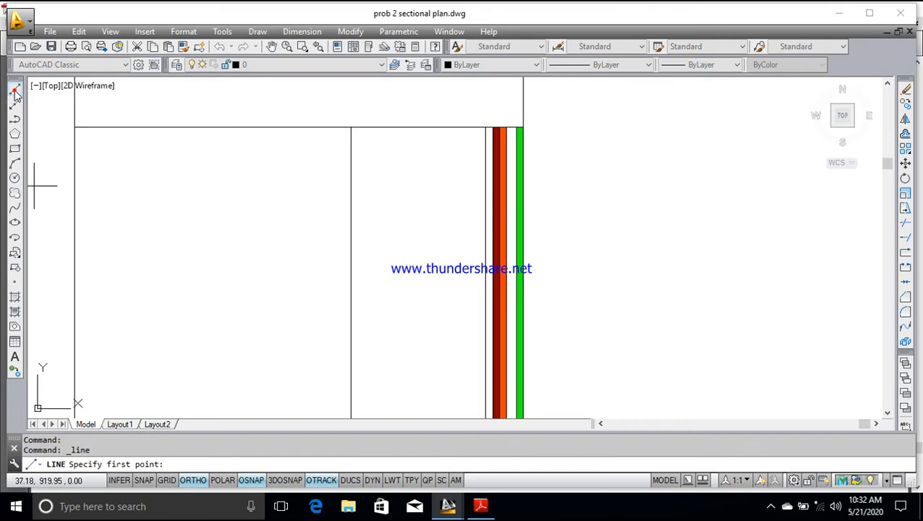
{"action": "left_click", "coordinate": [351, 136]}
{"action": "left_click", "coordinate": [486, 135]}
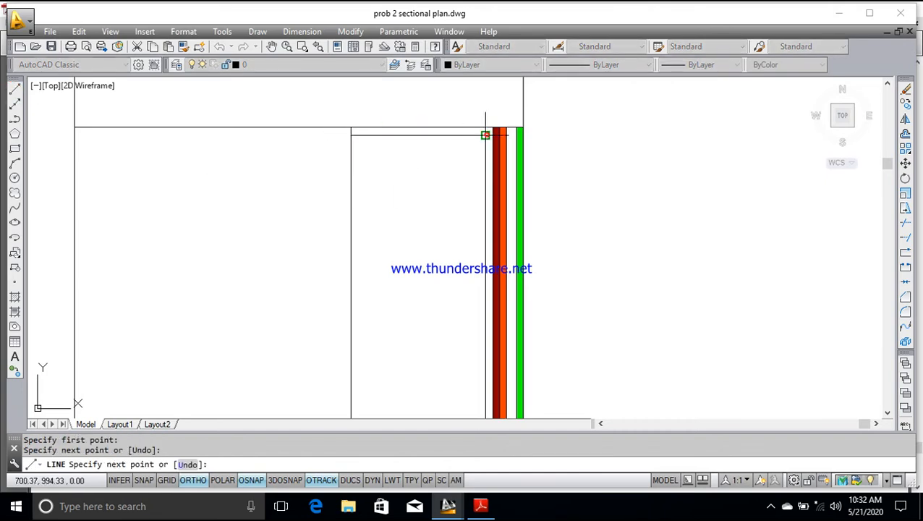
{"action": "key", "text": "Escape"}
{"action": "left_click", "coordinate": [15, 90]}
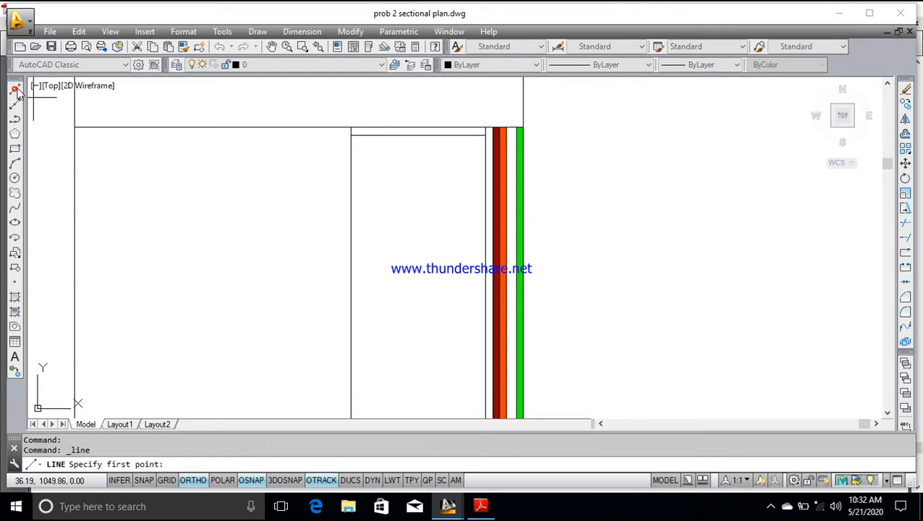
{"action": "left_click", "coordinate": [352, 412]}
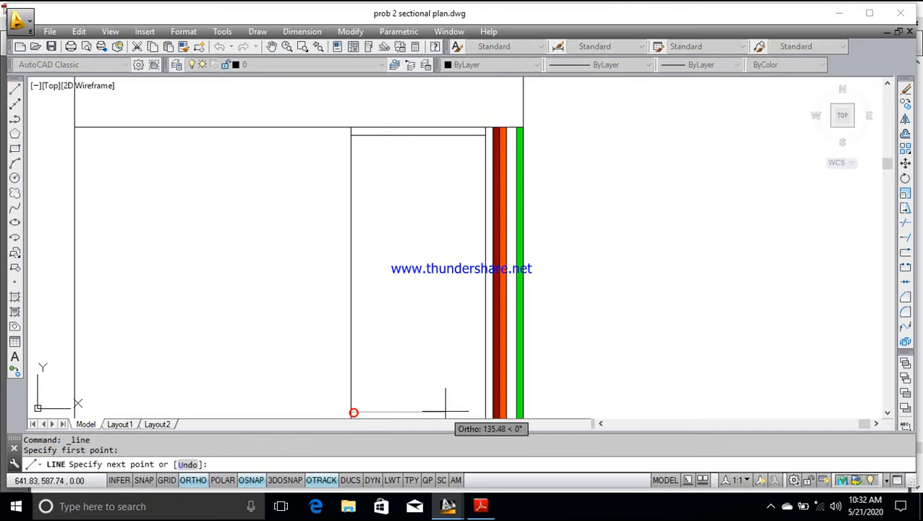
{"action": "left_click", "coordinate": [484, 413]}
{"action": "key", "text": "Escape"}
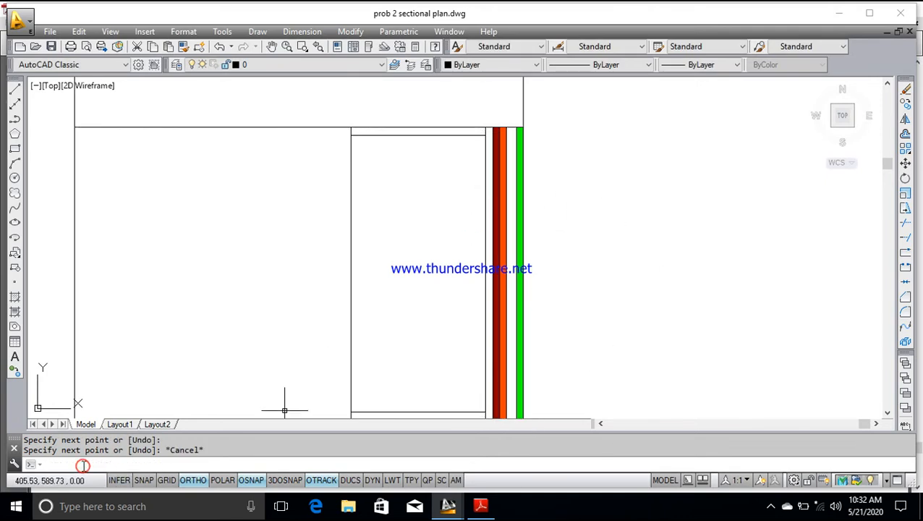
- Mirror the wall lines and the green, orange and dark red hatches about the vertical axis through the helper lines' midpoints, keeping the originals
{"action": "type", "text": "mi"}
{"action": "key", "text": "Return"}
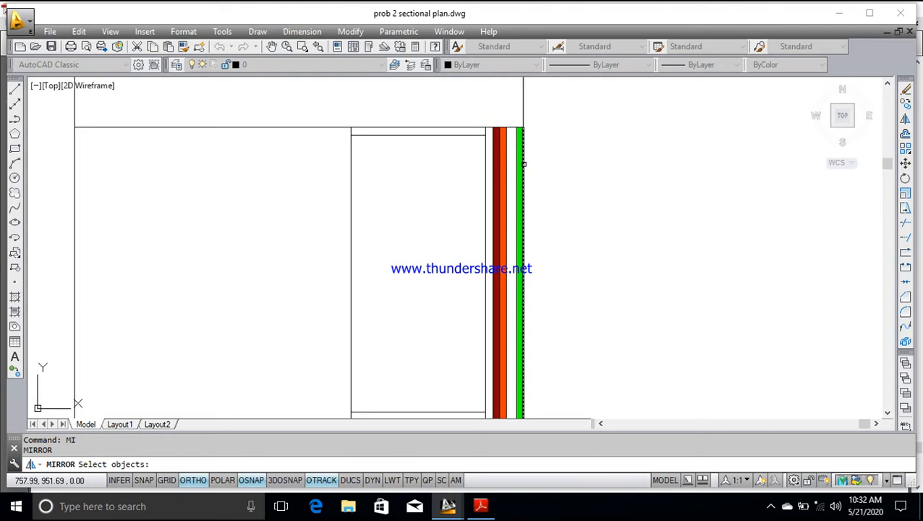
{"action": "left_click", "coordinate": [521, 165]}
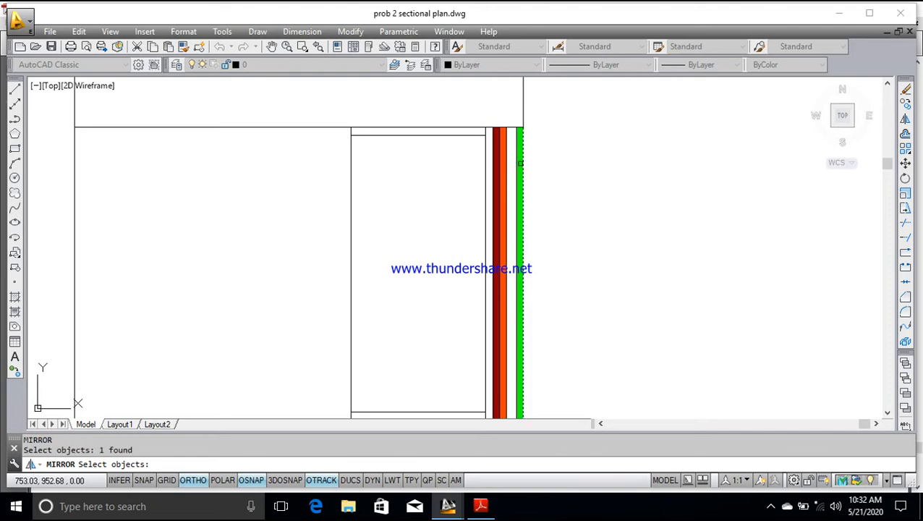
{"action": "left_click", "coordinate": [520, 163]}
{"action": "left_click", "coordinate": [519, 162]}
{"action": "left_click", "coordinate": [518, 159]}
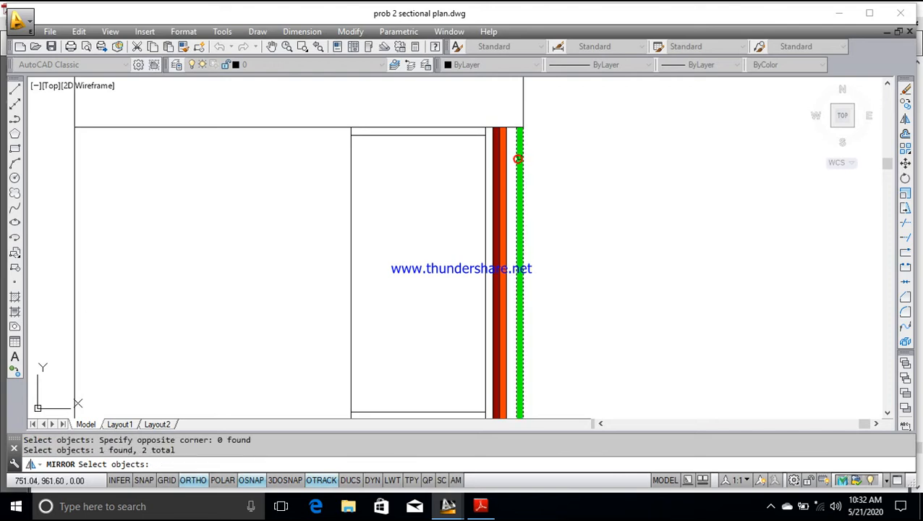
{"action": "left_click", "coordinate": [518, 159]}
{"action": "left_click", "coordinate": [519, 160]}
{"action": "left_click", "coordinate": [519, 172]}
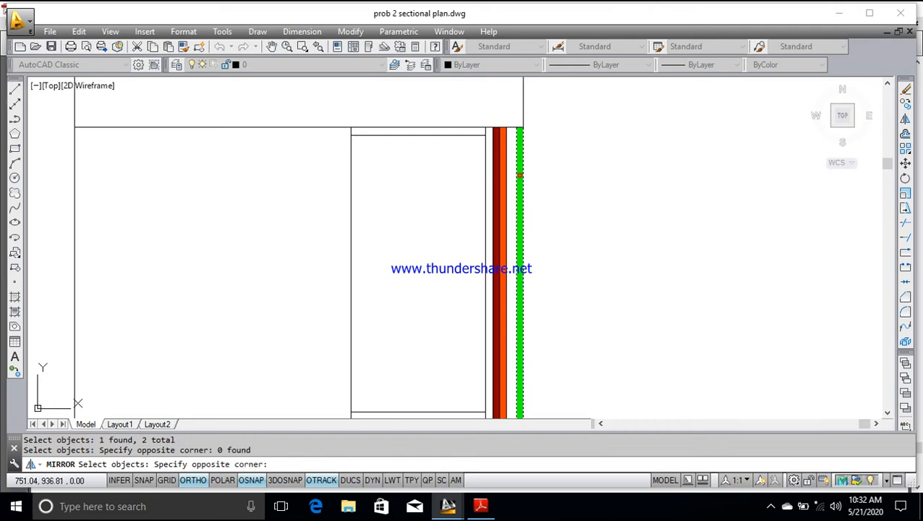
{"action": "left_click", "coordinate": [518, 183]}
{"action": "left_click", "coordinate": [520, 185]}
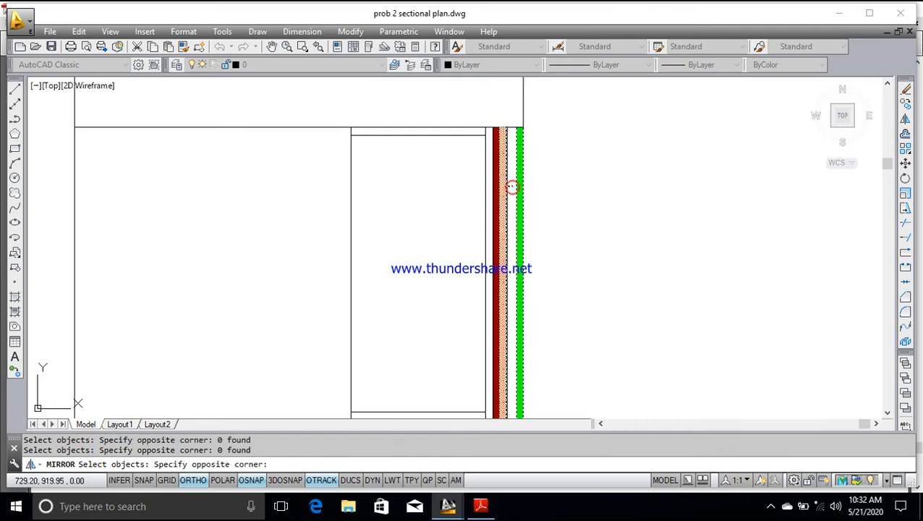
{"action": "left_click", "coordinate": [504, 187]}
{"action": "left_click", "coordinate": [496, 186]}
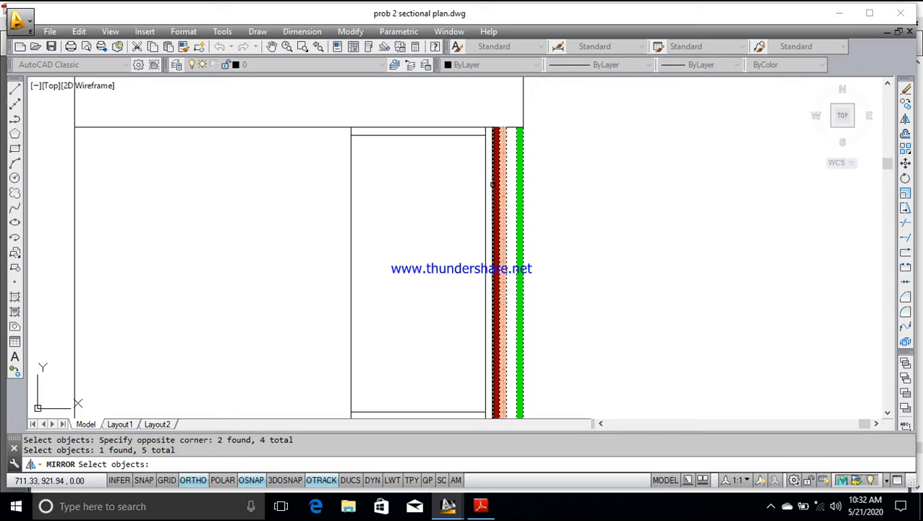
{"action": "left_click", "coordinate": [495, 182]}
{"action": "left_click", "coordinate": [489, 186]}
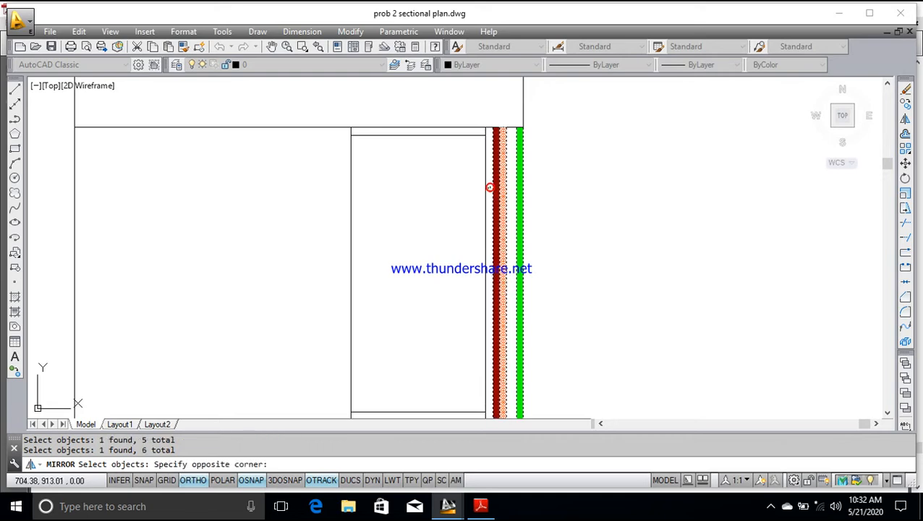
{"action": "left_click", "coordinate": [486, 190]}
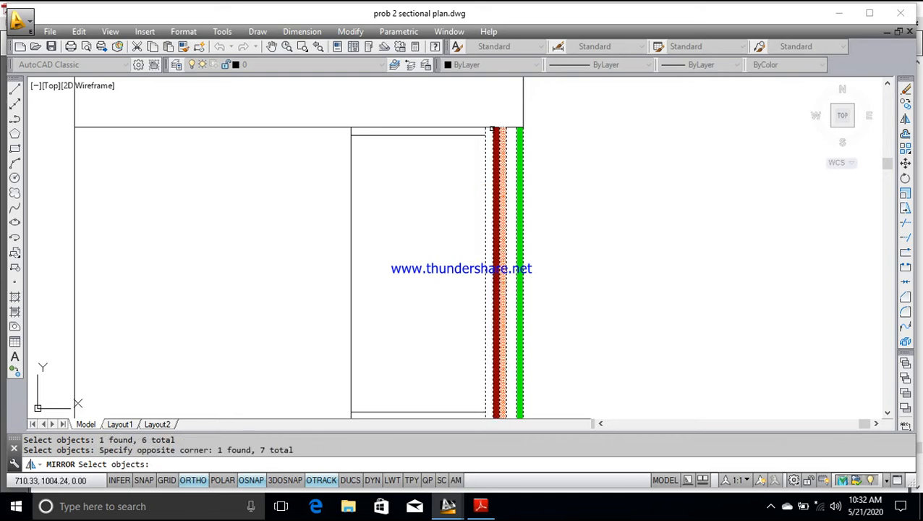
{"action": "left_click", "coordinate": [492, 131]}
{"action": "left_click", "coordinate": [496, 137]}
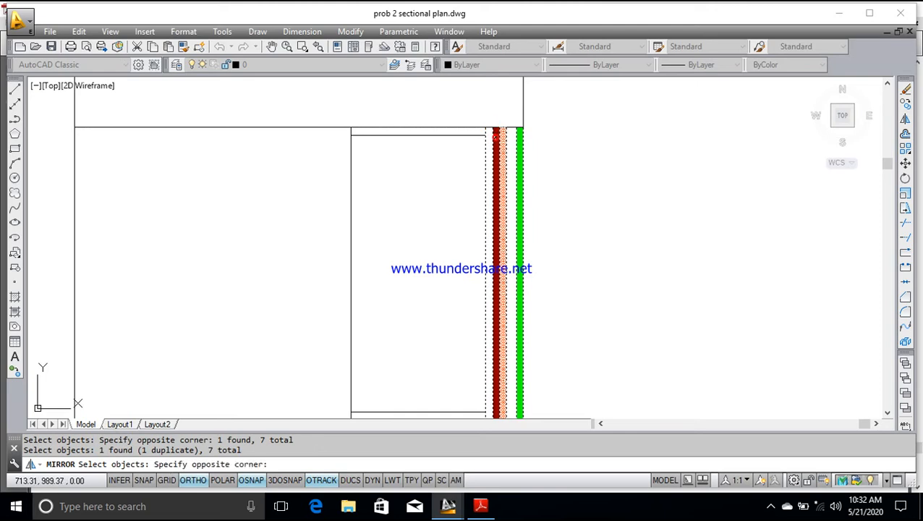
{"action": "left_click", "coordinate": [500, 141]}
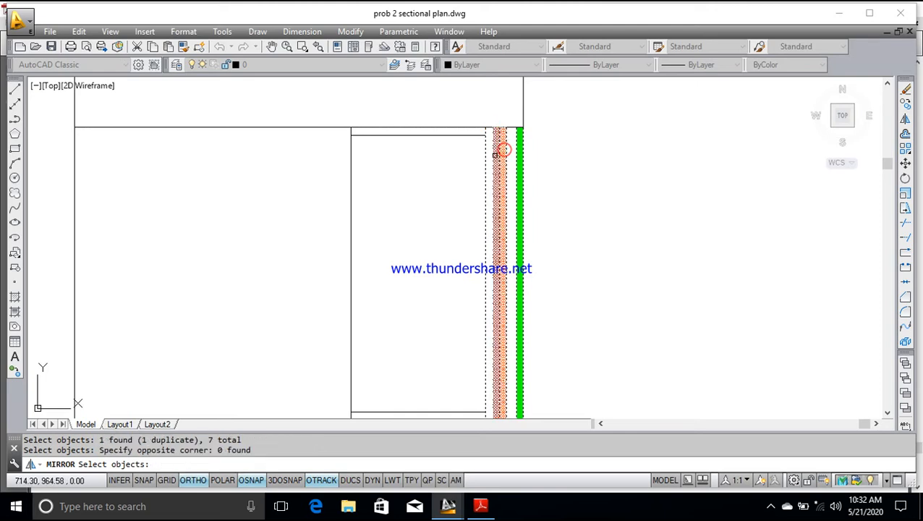
{"action": "left_click", "coordinate": [494, 156]}
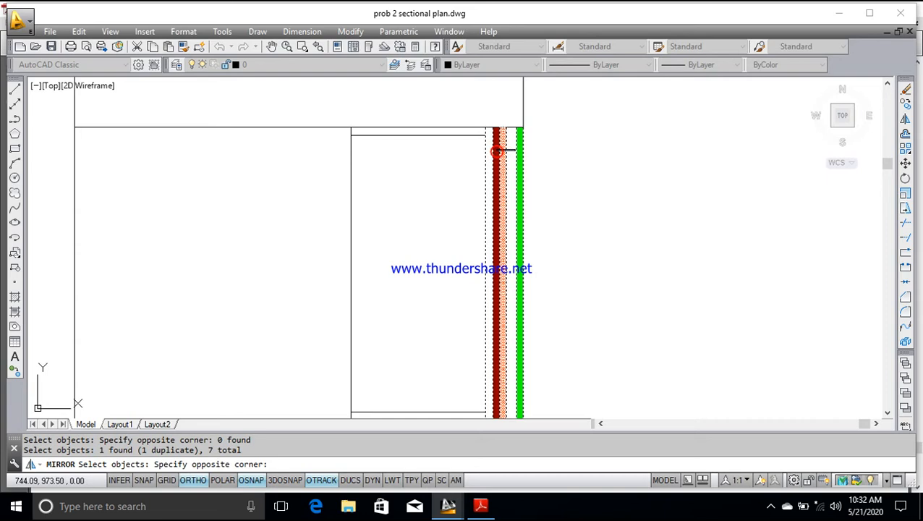
{"action": "left_click", "coordinate": [520, 147]}
{"action": "left_click", "coordinate": [520, 148]}
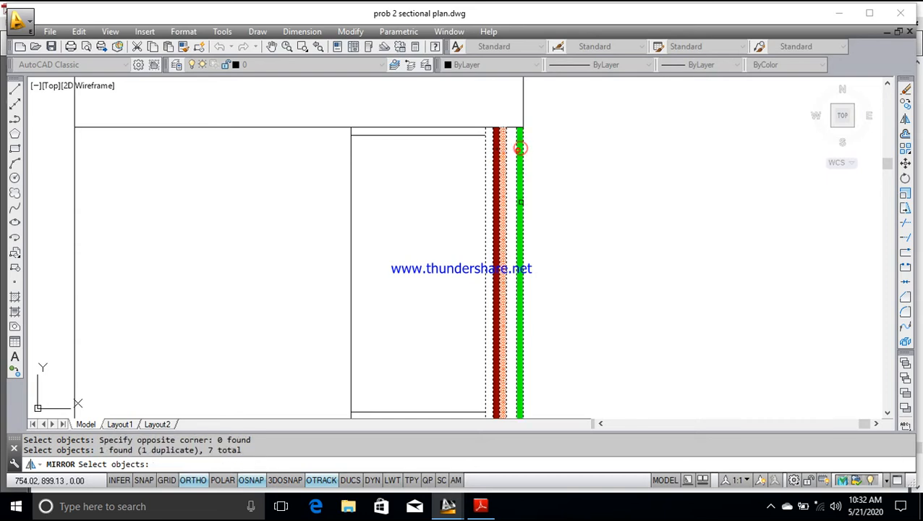
{"action": "left_click", "coordinate": [519, 406]}
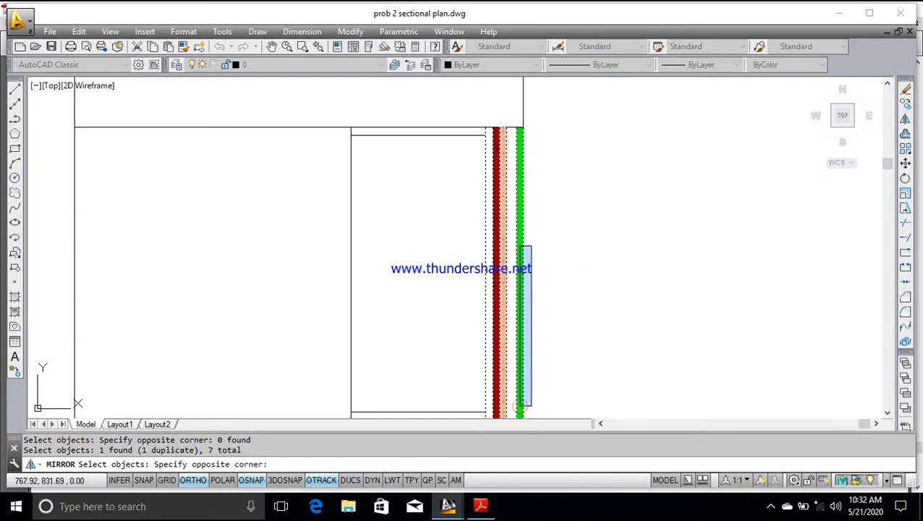
{"action": "key", "text": "Escape"}
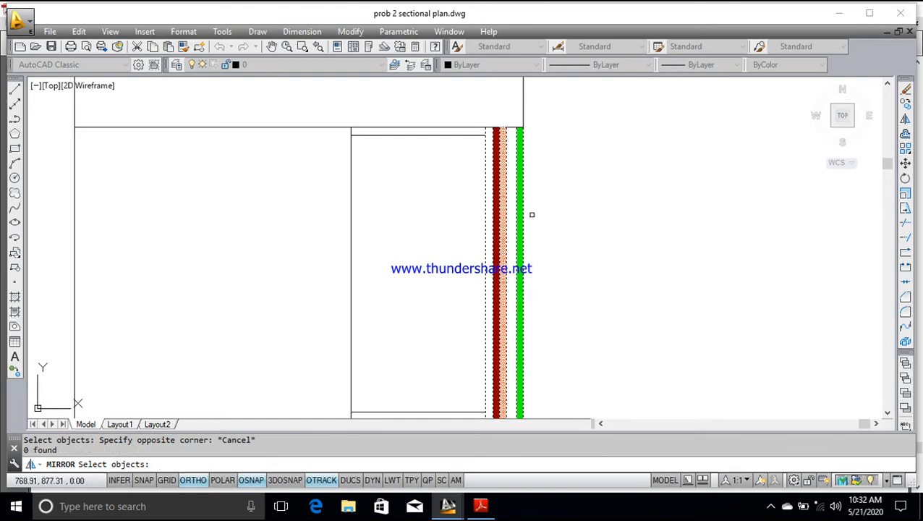
{"action": "left_click", "coordinate": [519, 219]}
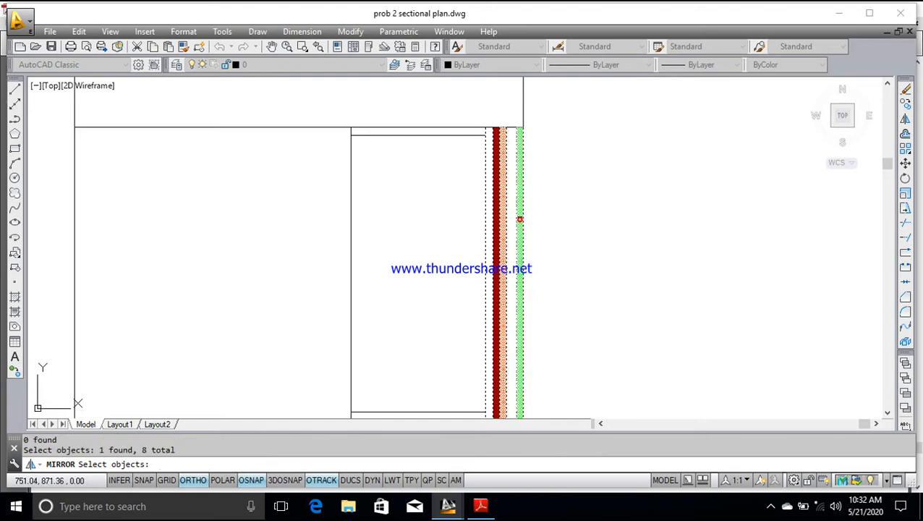
{"action": "left_click", "coordinate": [496, 257]}
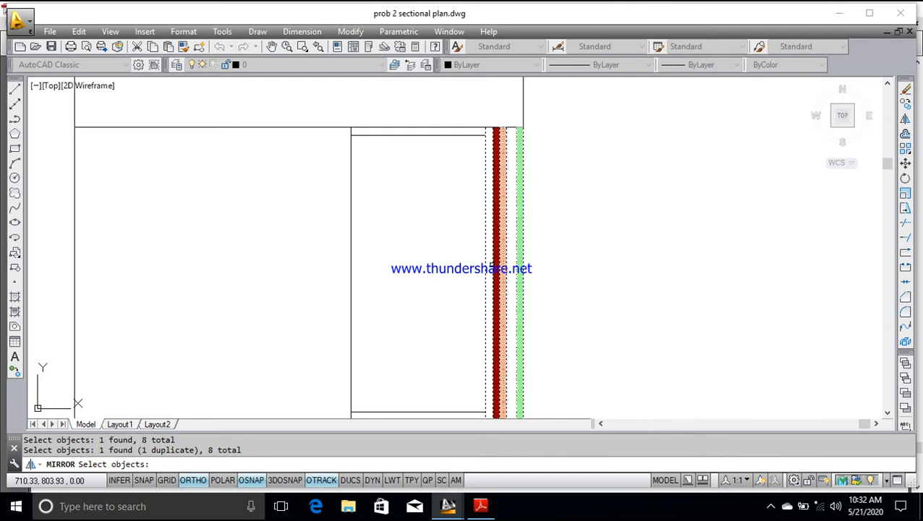
{"action": "left_click", "coordinate": [496, 252]}
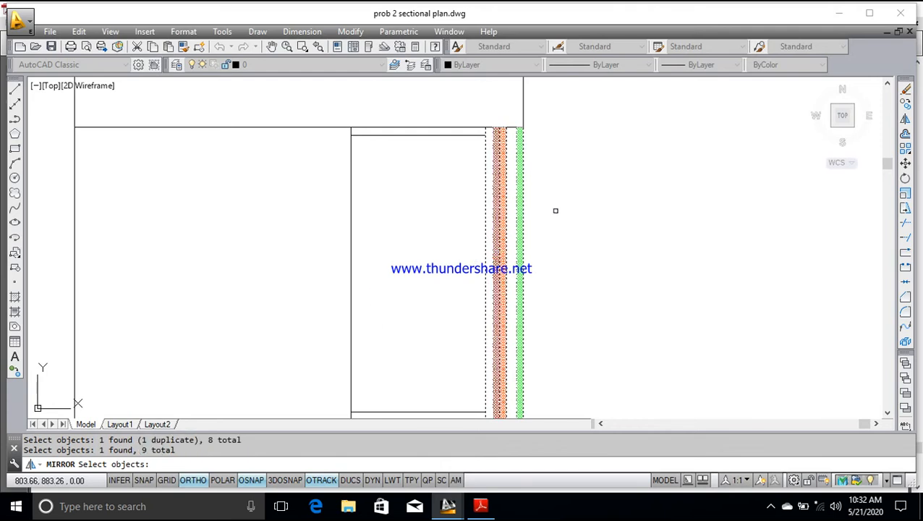
{"action": "key", "text": "Return"}
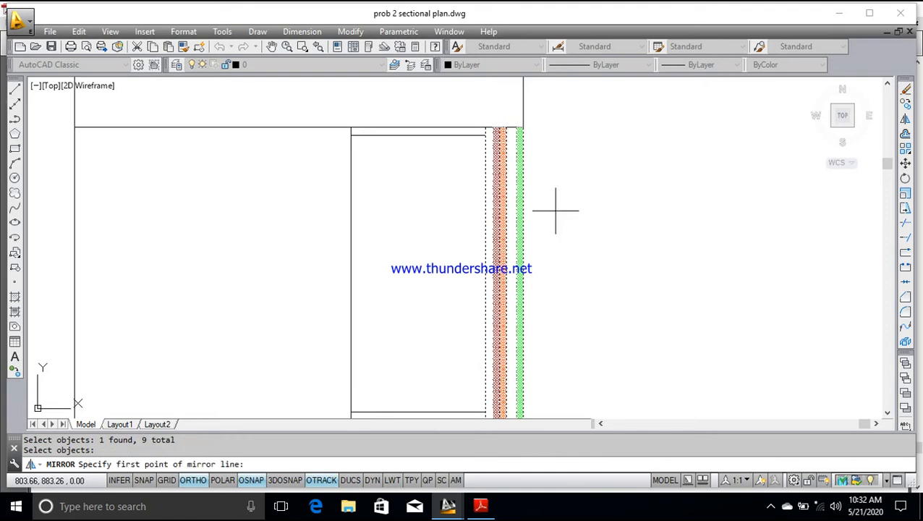
{"action": "left_click", "coordinate": [417, 135]}
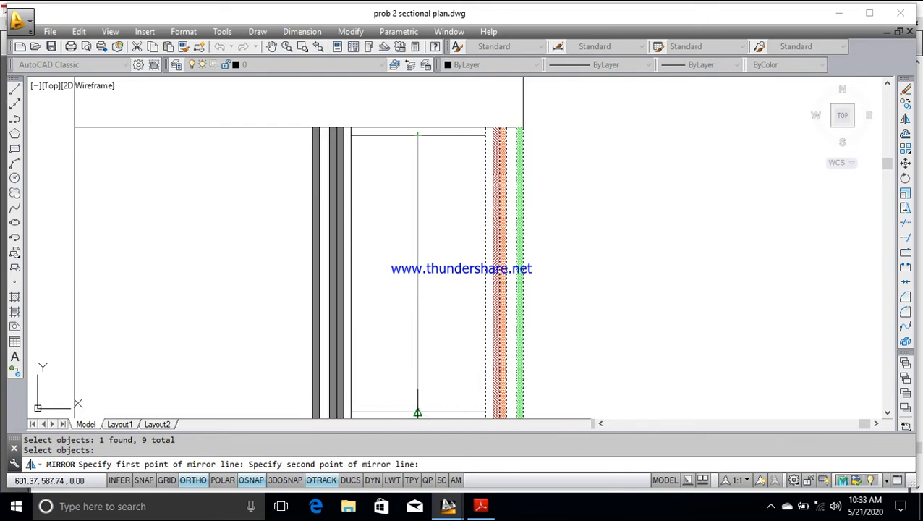
{"action": "left_click", "coordinate": [418, 412]}
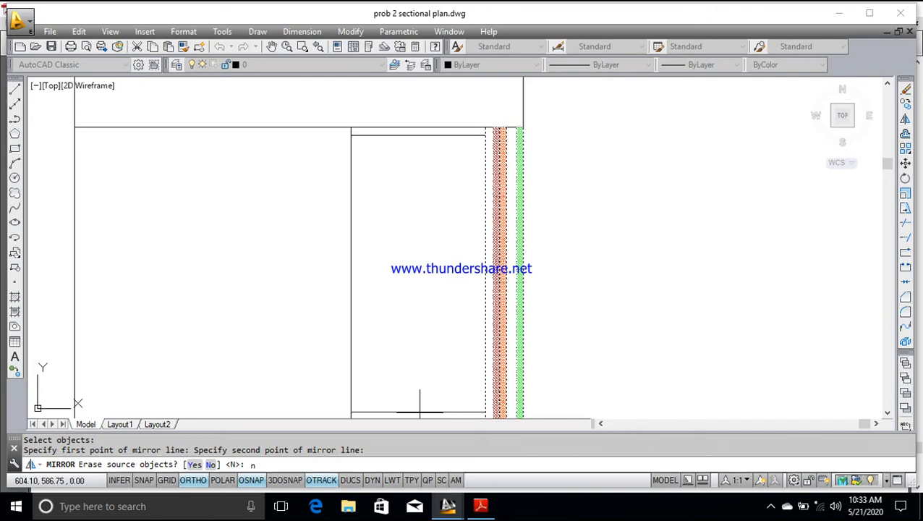
{"action": "key", "text": "Return"}
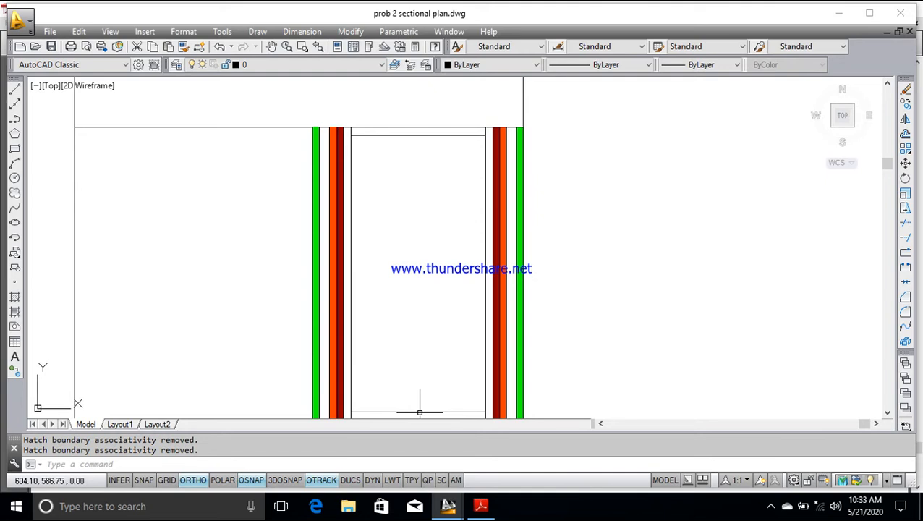
- Delete the two horizontal helper lines between the mirrored wall layers
{"action": "scroll", "coordinate": [519, 339], "scroll_direction": "down", "scroll_amount": 4}
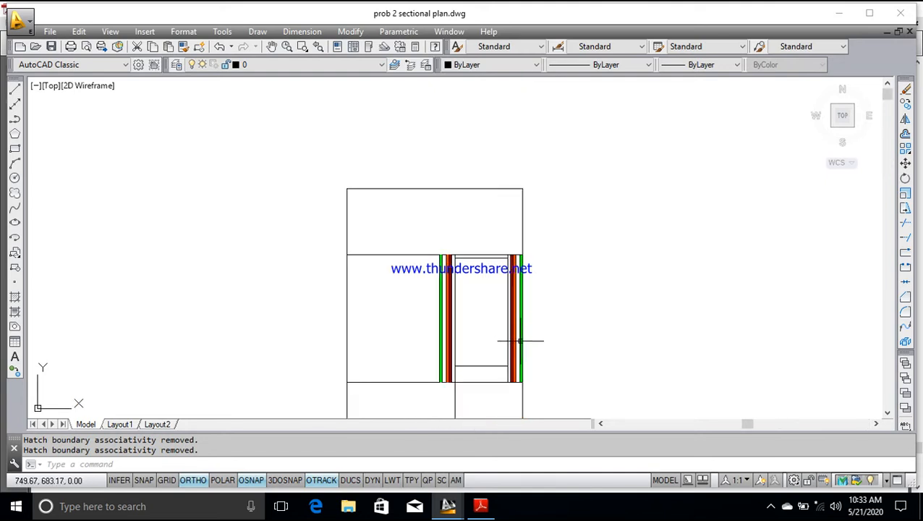
{"action": "left_click", "coordinate": [474, 259]}
{"action": "key", "text": "Delete"}
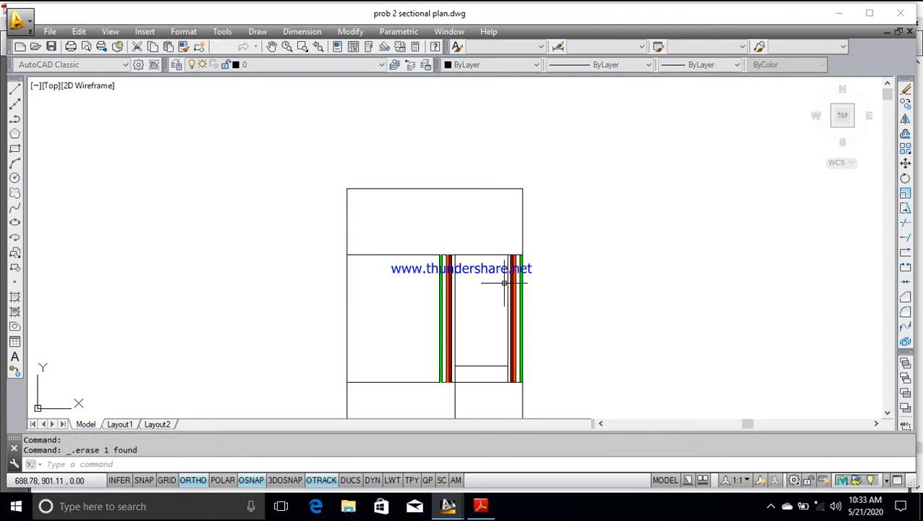
{"action": "left_click", "coordinate": [488, 366]}
{"action": "key", "text": "Delete"}
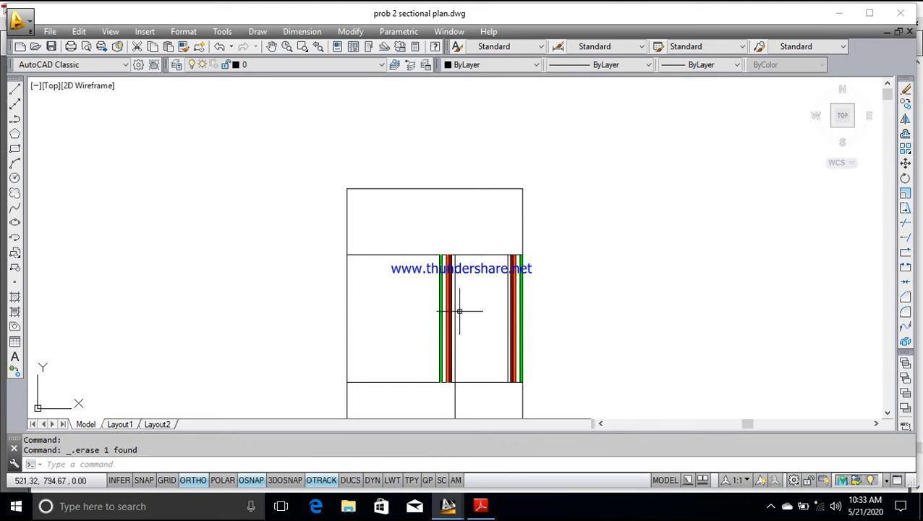
- Draw a vertical projection line from the left circle's right-edge line up through the horizontal line below the hatched strips to the one above them
{"action": "scroll", "coordinate": [555, 271], "scroll_direction": "down", "scroll_amount": 2}
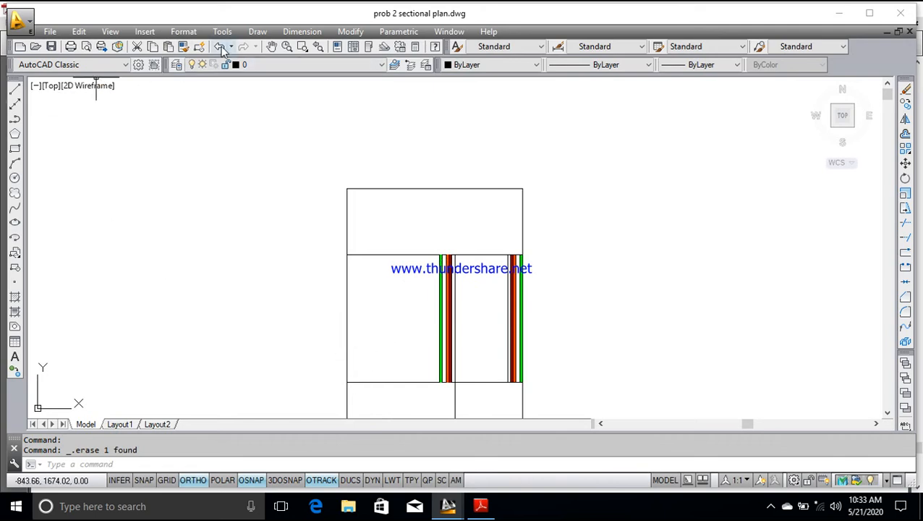
{"action": "left_click", "coordinate": [273, 48]}
{"action": "left_click_drag", "start_coordinate": [409, 297], "coordinate": [374, 214]}
{"action": "key", "text": "Escape"}
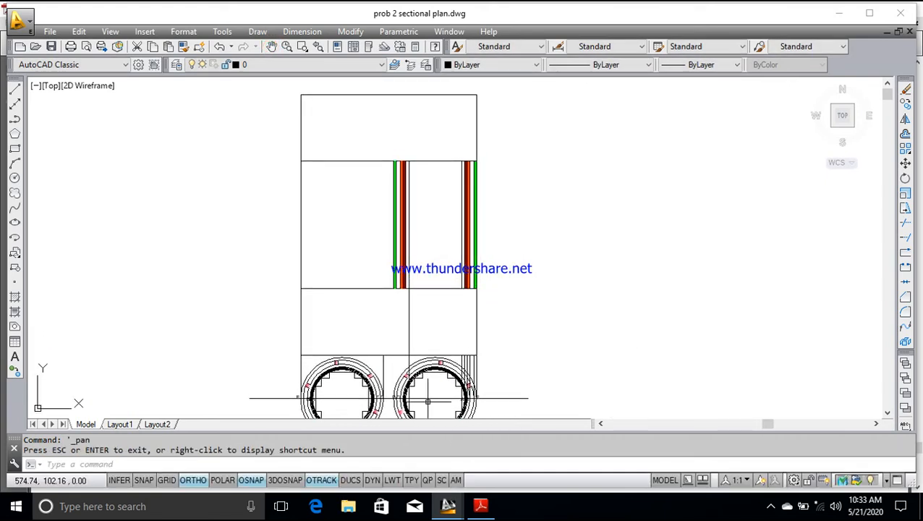
{"action": "left_click", "coordinate": [14, 90]}
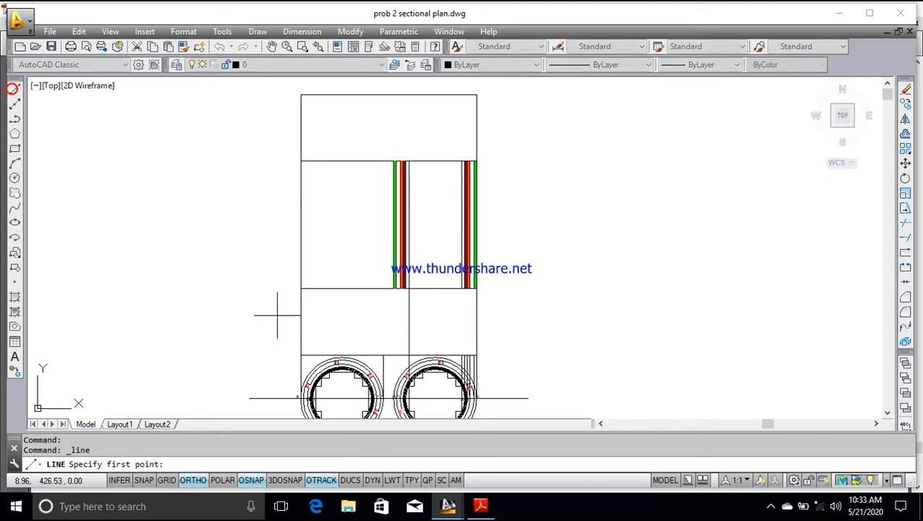
{"action": "left_click", "coordinate": [380, 355]}
{"action": "left_click", "coordinate": [384, 289]}
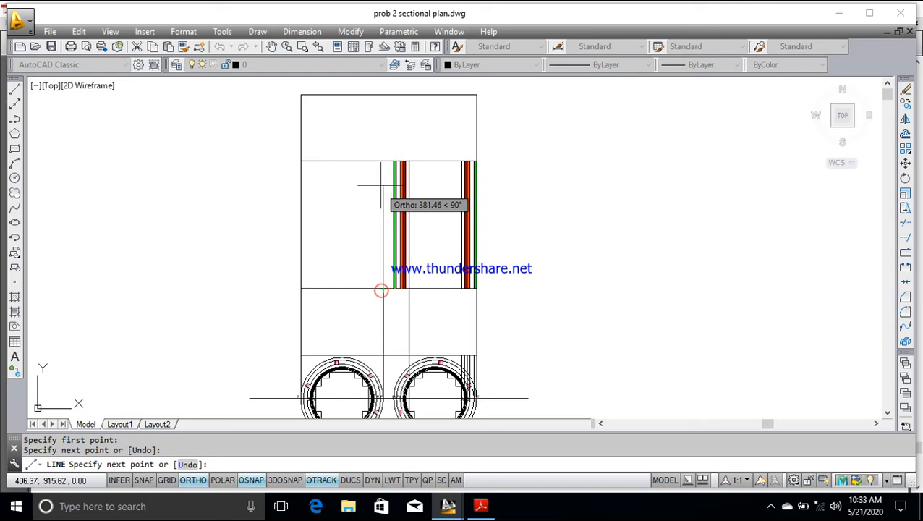
{"action": "left_click", "coordinate": [383, 160]}
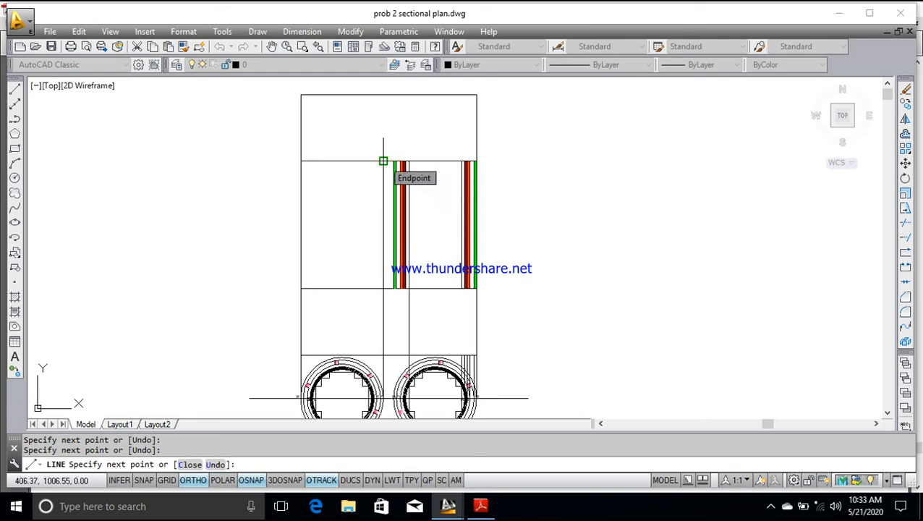
{"action": "key", "text": "Escape"}
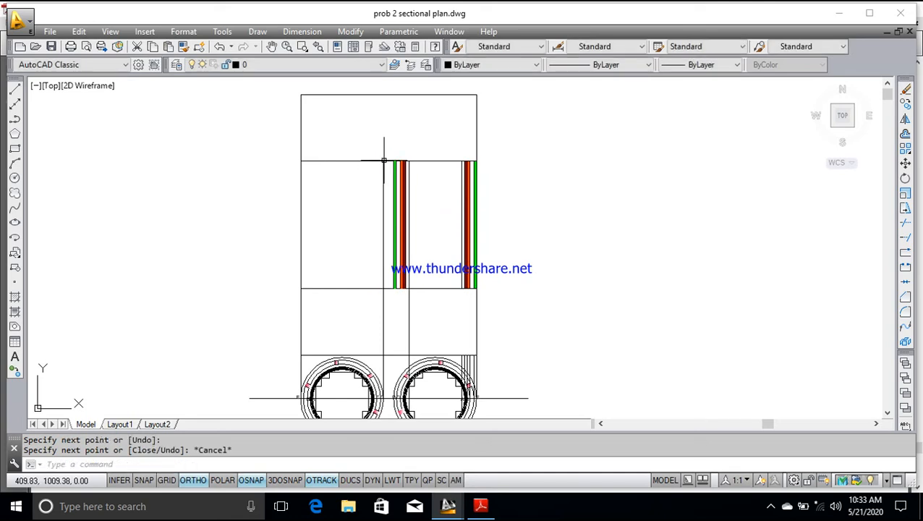
- Mirror the right half's wall lines and green, orange and dark red hatches about the vertical axis through the bounding horizontals' midpoints, keeping the originals
{"action": "left_click", "coordinate": [15, 90]}
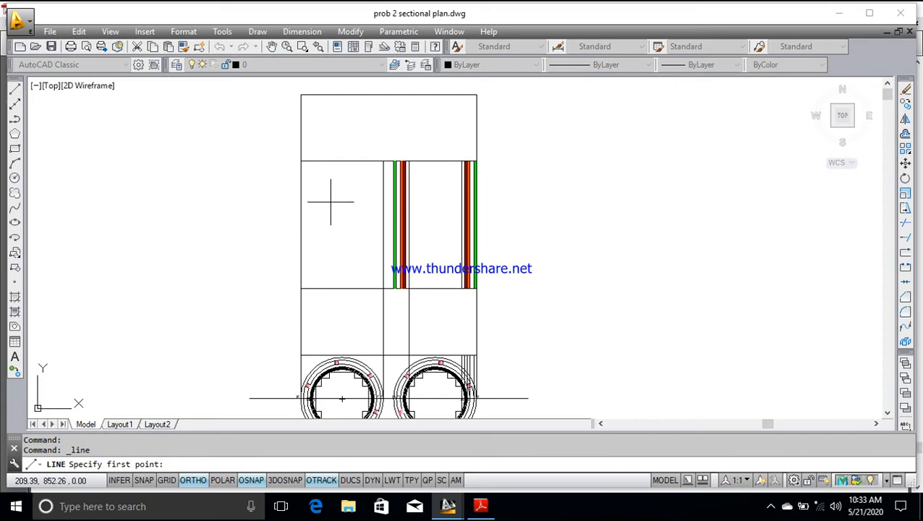
{"action": "key", "text": "Escape"}
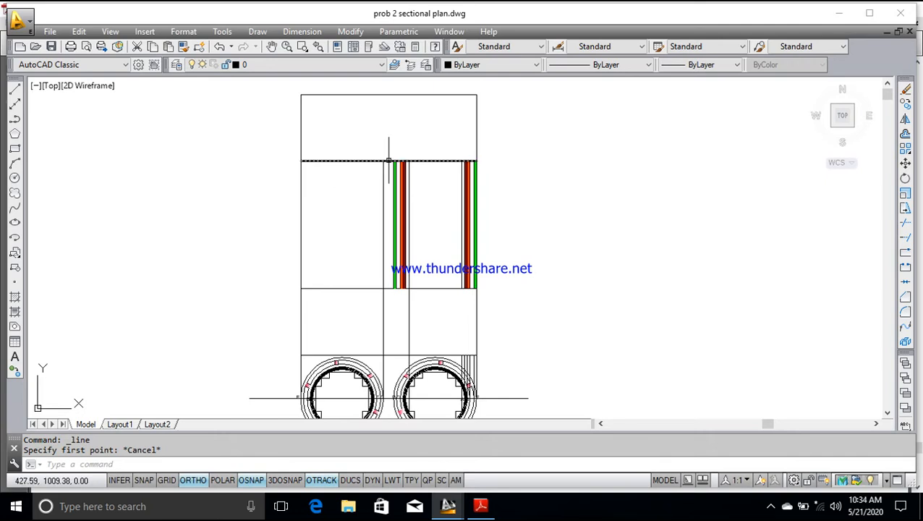
{"action": "scroll", "coordinate": [437, 269], "scroll_direction": "up", "scroll_amount": 2}
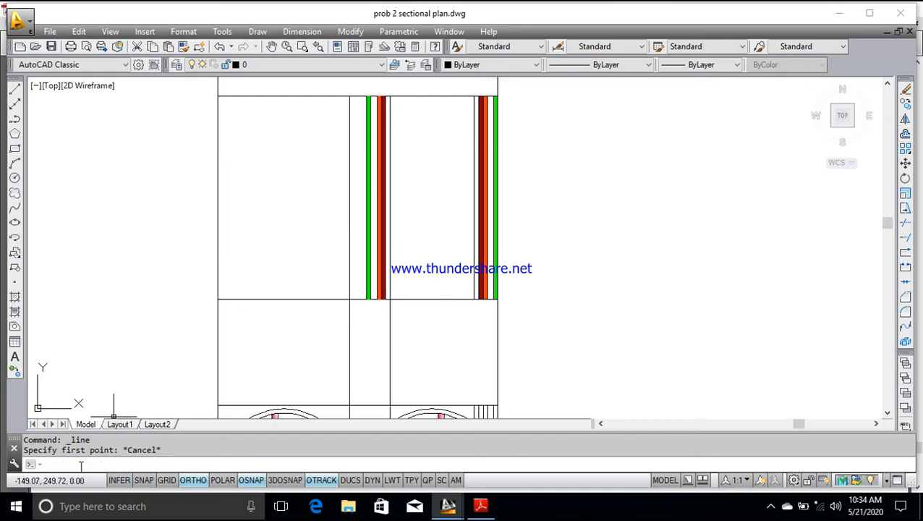
{"action": "type", "text": "i"}
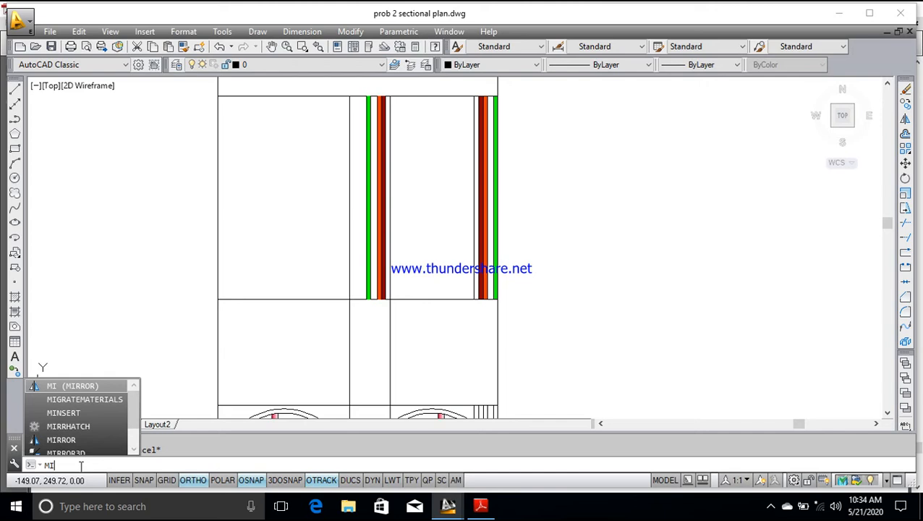
{"action": "key", "text": "Return"}
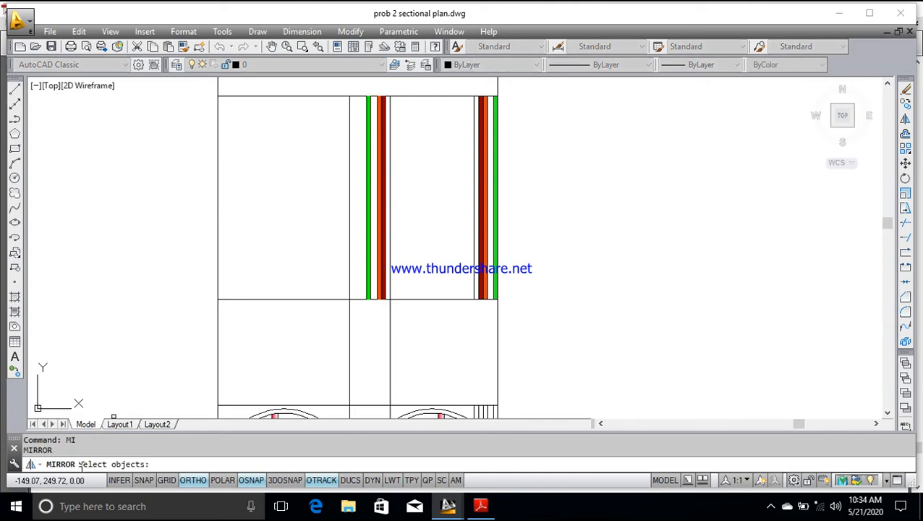
{"action": "left_click", "coordinate": [497, 103]}
{"action": "left_click", "coordinate": [496, 106]}
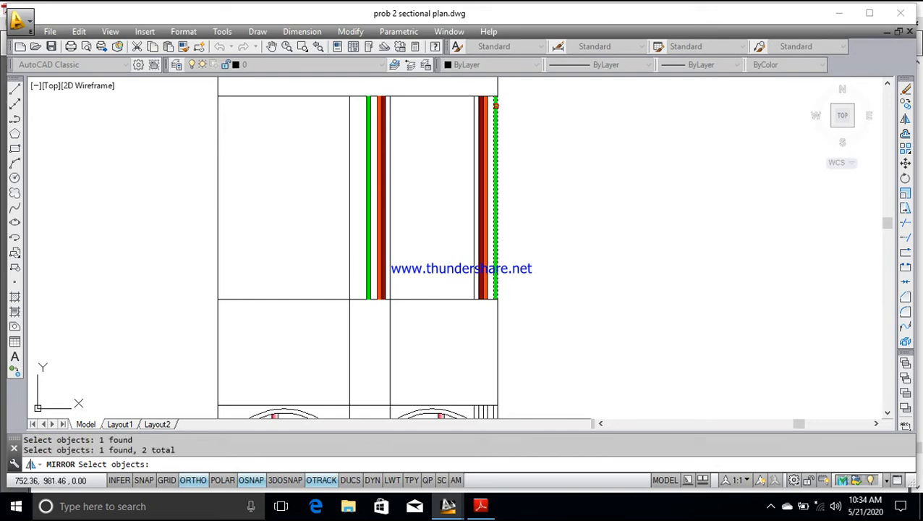
{"action": "left_click", "coordinate": [496, 113]}
{"action": "left_click", "coordinate": [496, 113]}
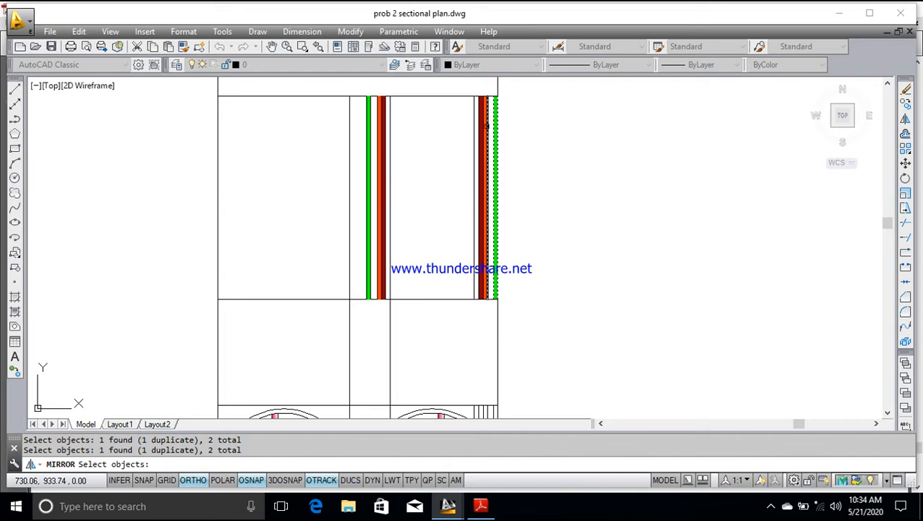
{"action": "left_click", "coordinate": [487, 125]}
{"action": "left_click", "coordinate": [485, 128]}
{"action": "left_click", "coordinate": [480, 131]}
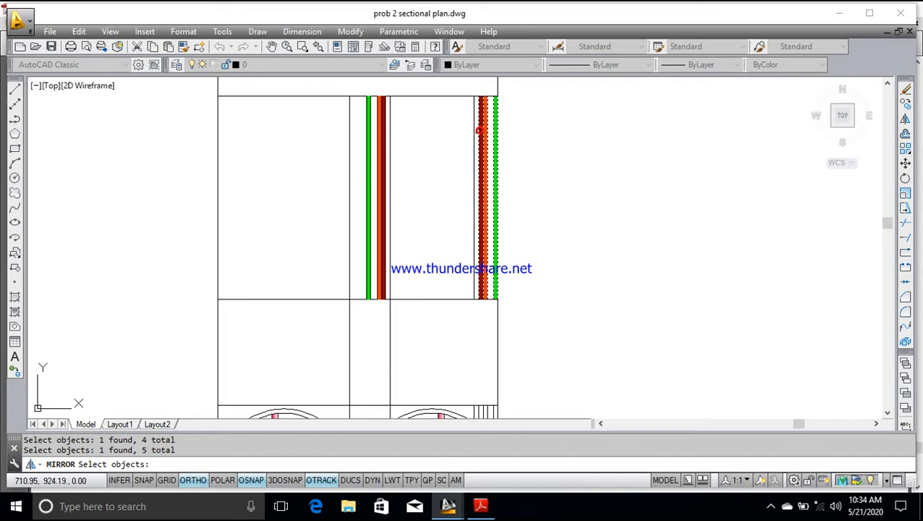
{"action": "left_click", "coordinate": [390, 145]}
{"action": "left_click", "coordinate": [385, 145]}
{"action": "left_click", "coordinate": [382, 148]}
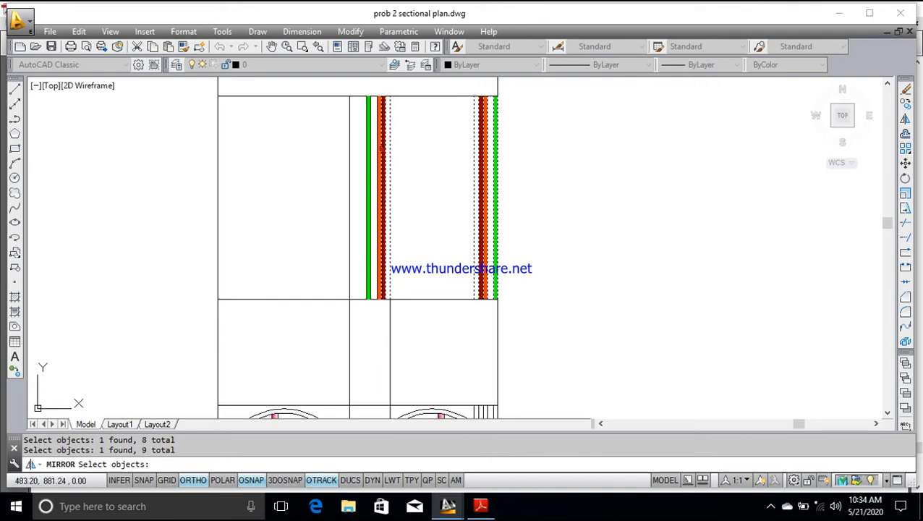
{"action": "left_click", "coordinate": [377, 150]}
{"action": "left_click", "coordinate": [370, 156]}
{"action": "left_click", "coordinate": [369, 158]}
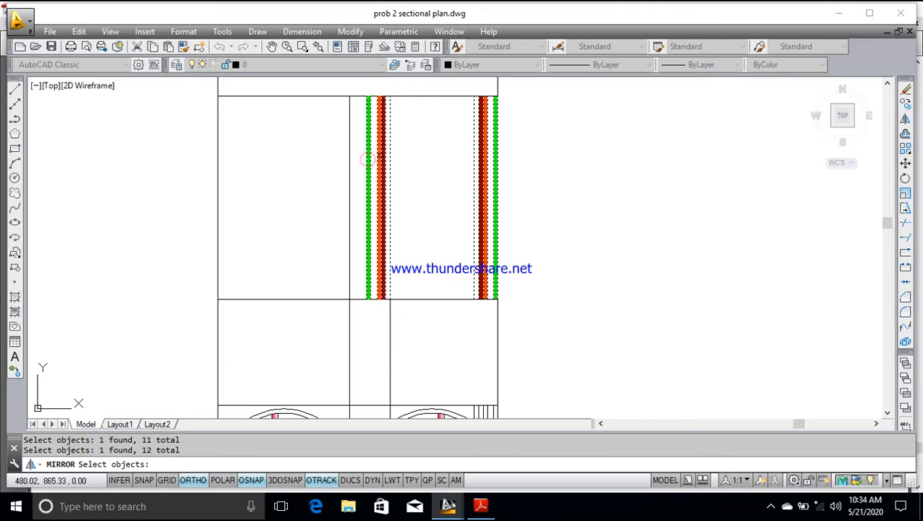
{"action": "scroll", "coordinate": [377, 154], "scroll_direction": "up", "scroll_amount": 2}
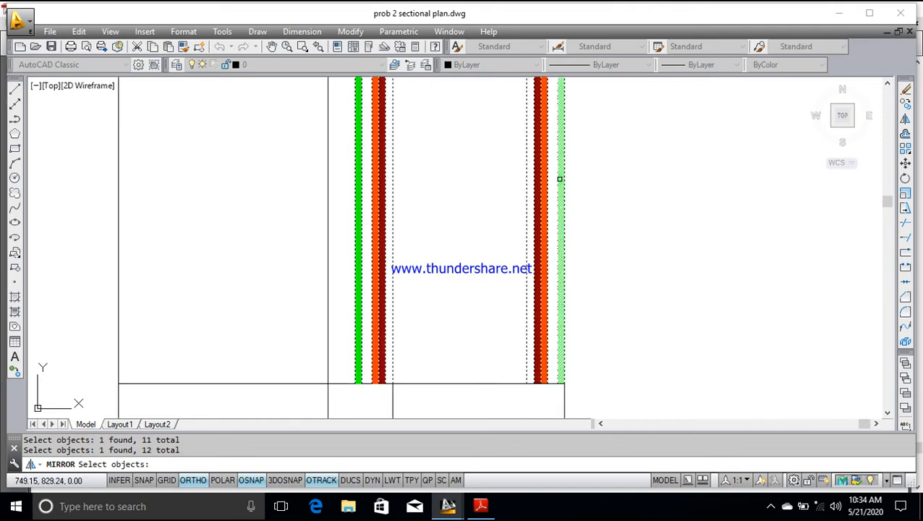
{"action": "left_click", "coordinate": [542, 187]}
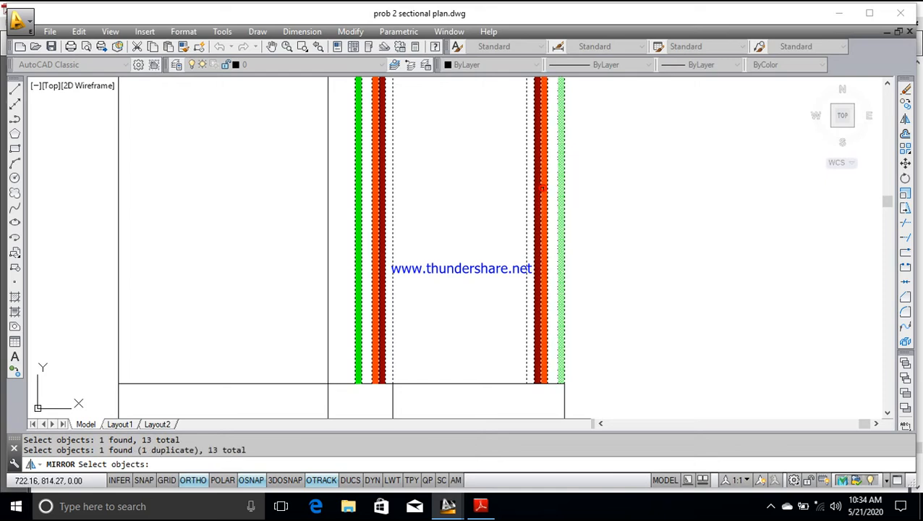
{"action": "left_click", "coordinate": [539, 190]}
{"action": "left_click", "coordinate": [544, 190]}
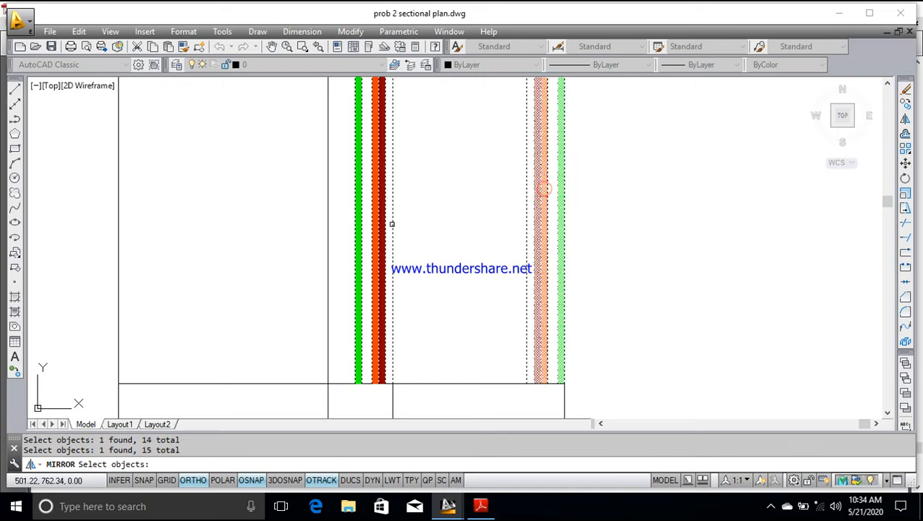
{"action": "left_click", "coordinate": [384, 221]}
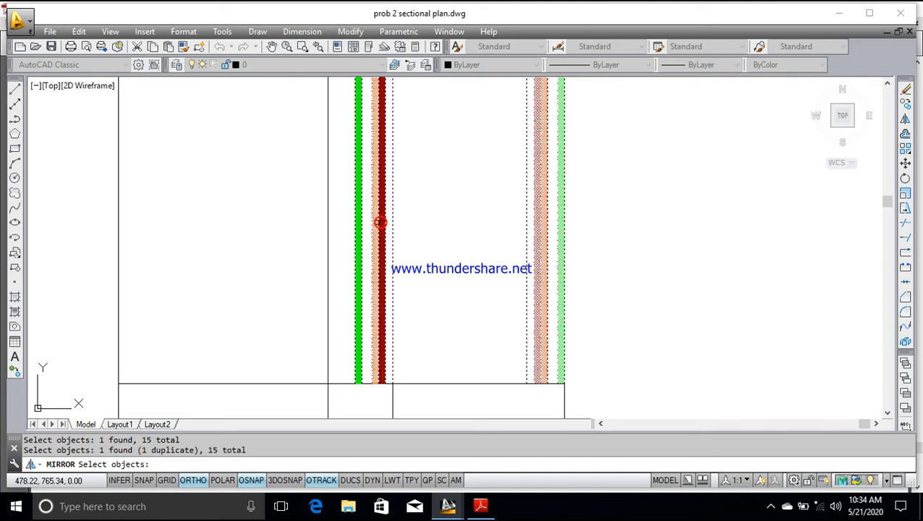
{"action": "left_click", "coordinate": [383, 220]}
{"action": "left_click", "coordinate": [376, 223]}
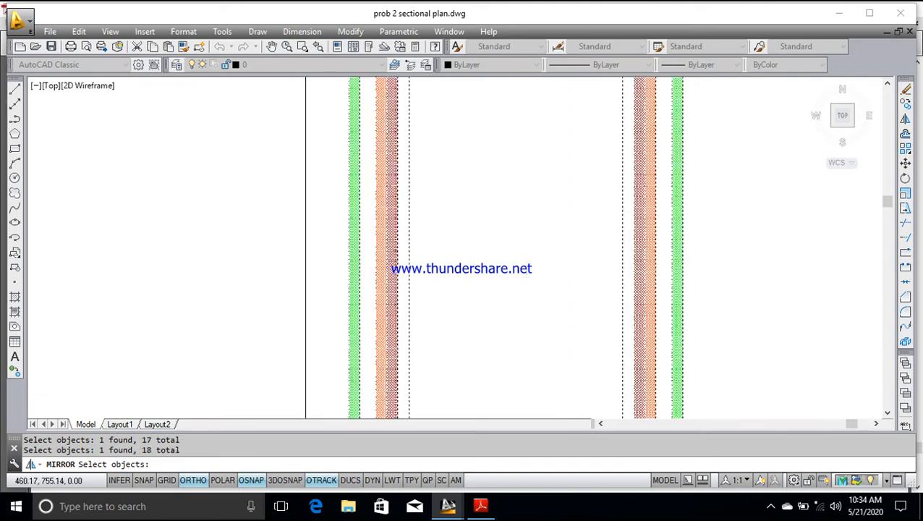
{"action": "scroll", "coordinate": [385, 228], "scroll_direction": "down", "scroll_amount": 4}
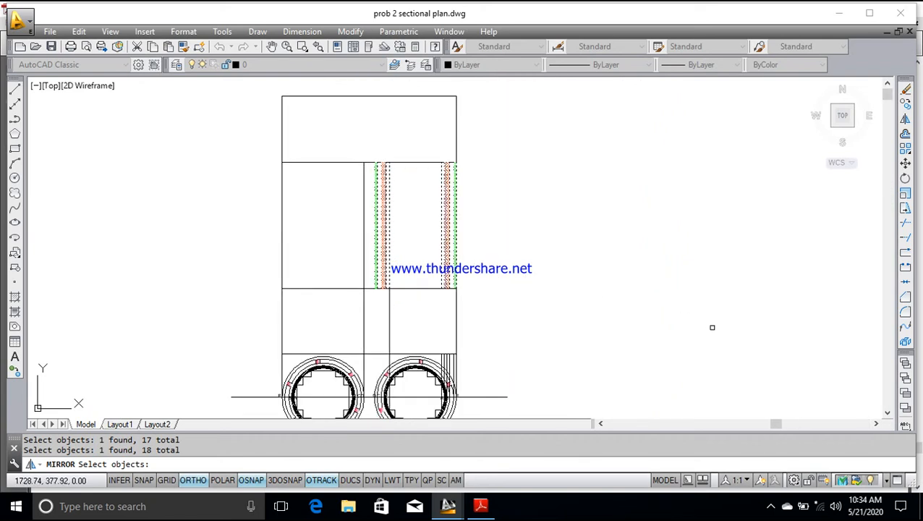
{"action": "key", "text": "Return"}
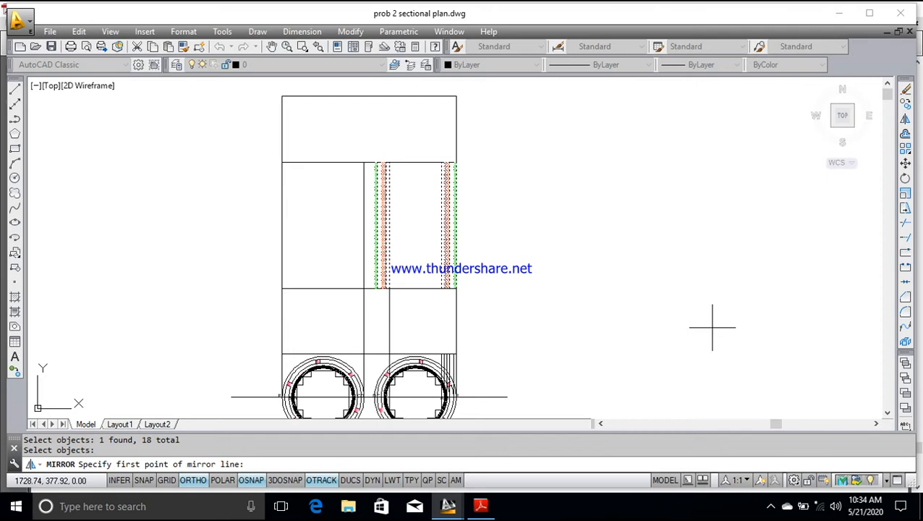
{"action": "left_click", "coordinate": [369, 162]}
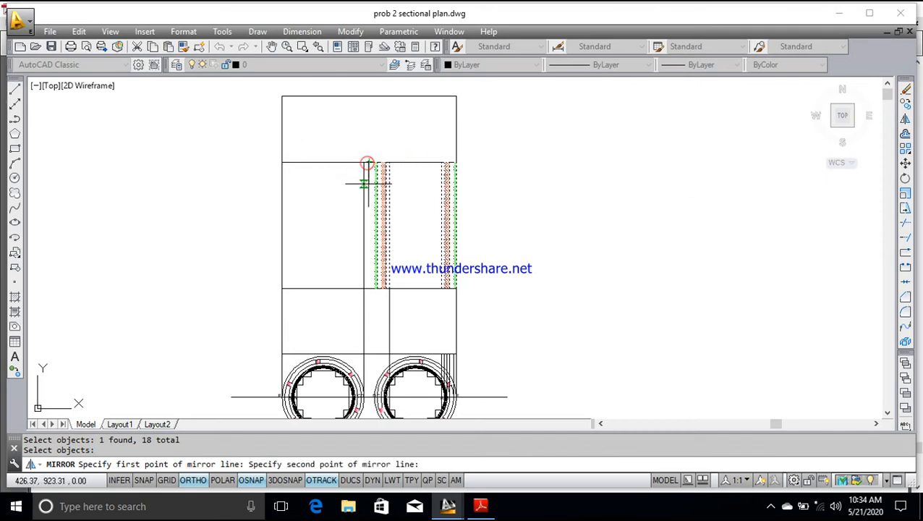
{"action": "left_click", "coordinate": [369, 289]}
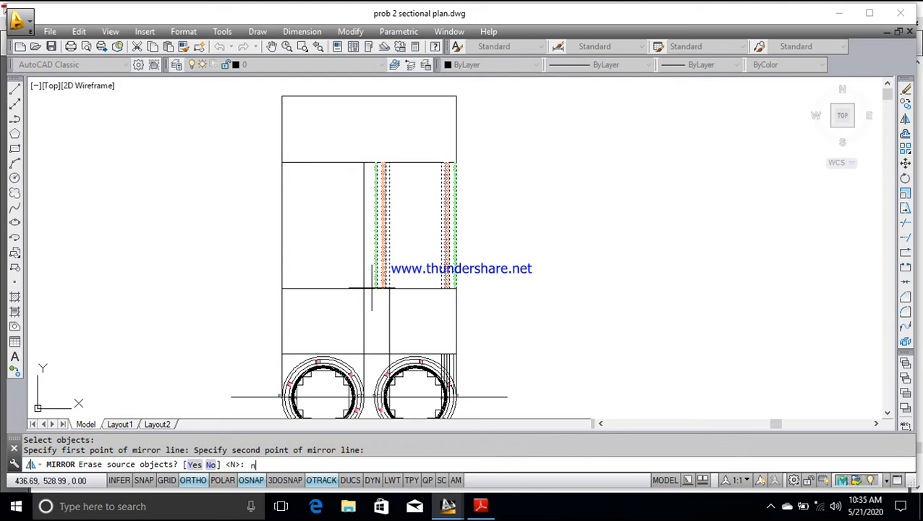
{"action": "key", "text": "Return"}
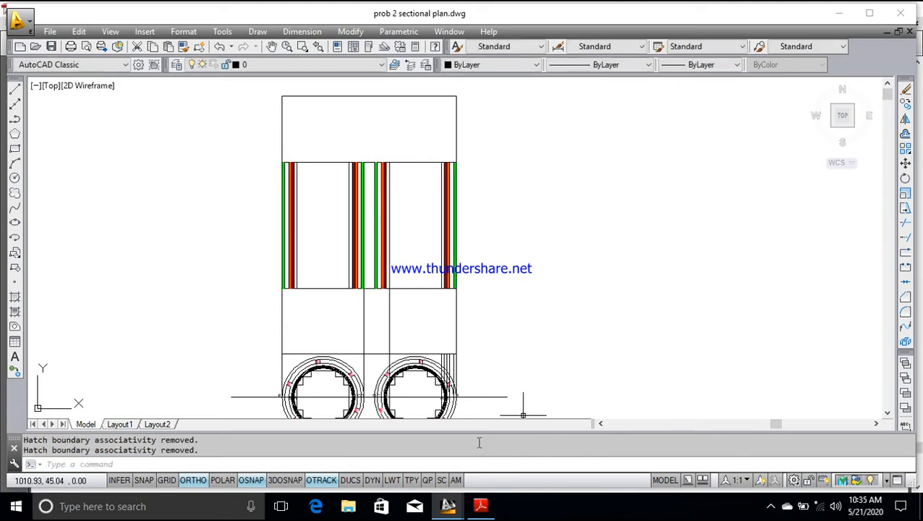
{"action": "scroll", "coordinate": [623, 283], "scroll_direction": "up", "scroll_amount": 2}
{"action": "scroll", "coordinate": [499, 250], "scroll_direction": "down", "scroll_amount": 2}
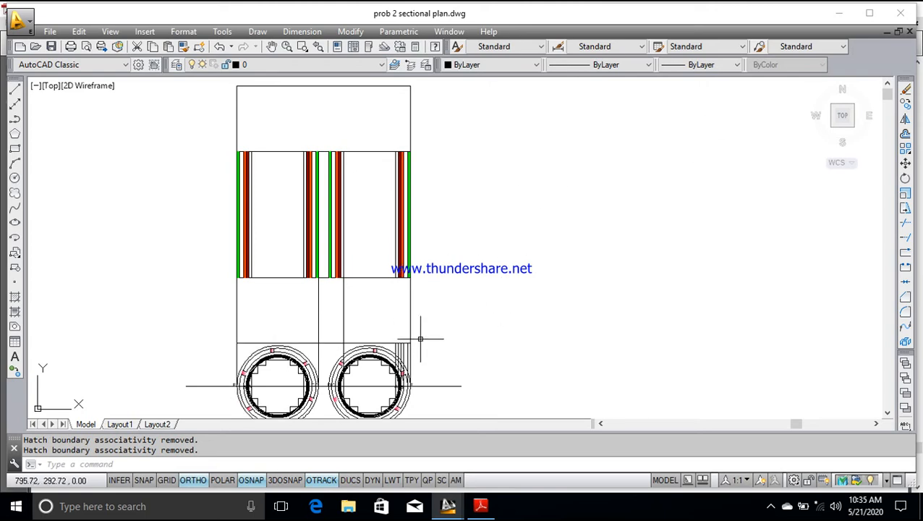
{"action": "scroll", "coordinate": [354, 325], "scroll_direction": "up", "scroll_amount": 2}
{"action": "key", "text": "Escape"}
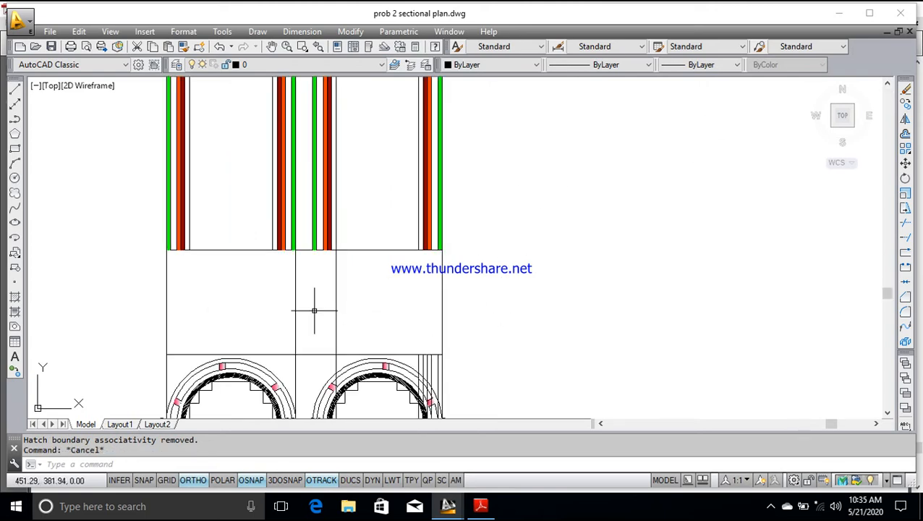
{"action": "left_click", "coordinate": [906, 225]}
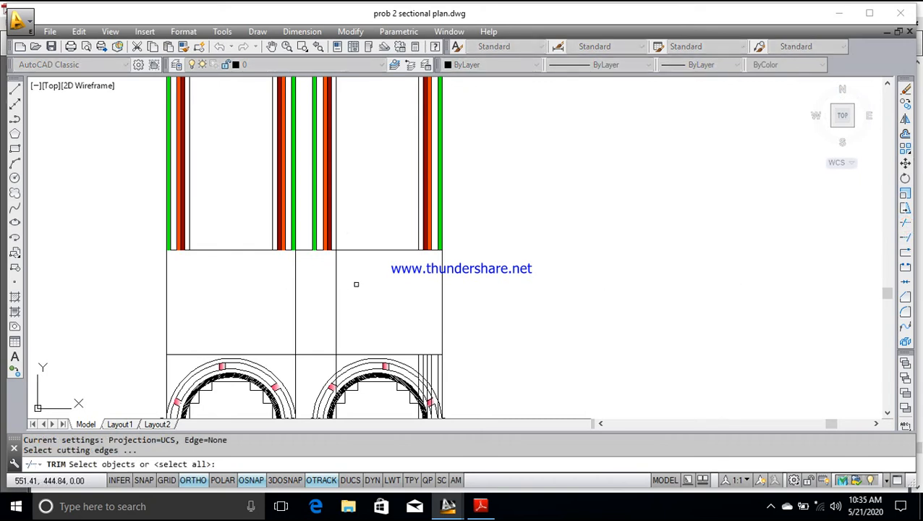
{"action": "key", "text": "Return"}
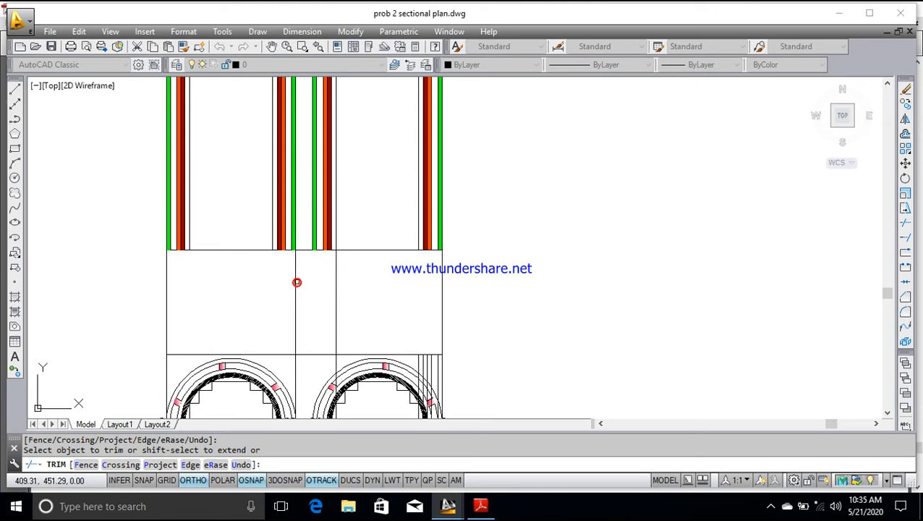
{"action": "key", "text": "Escape"}
- Delete the two inner vertical projection lines in the empty band below the hatched wall strips
{"action": "left_click", "coordinate": [336, 268]}
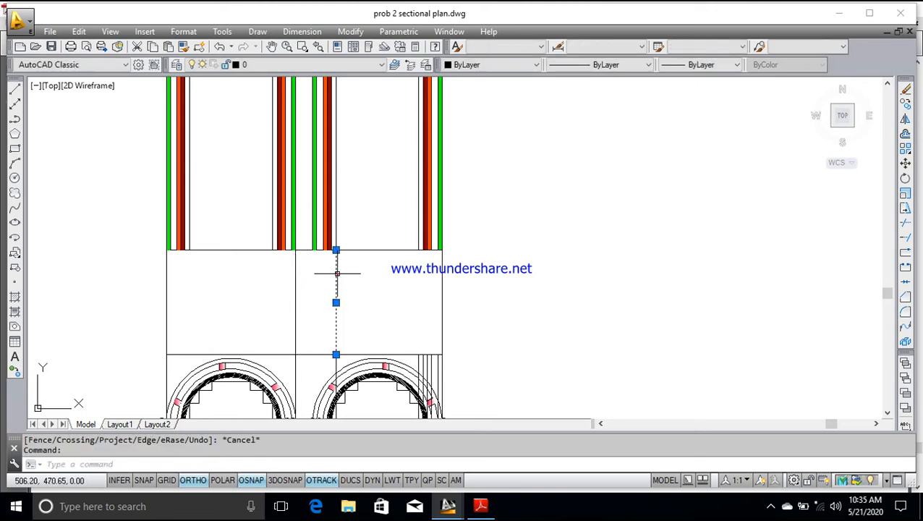
{"action": "key", "text": "Delete"}
{"action": "left_click", "coordinate": [295, 291]}
{"action": "key", "text": "Delete"}
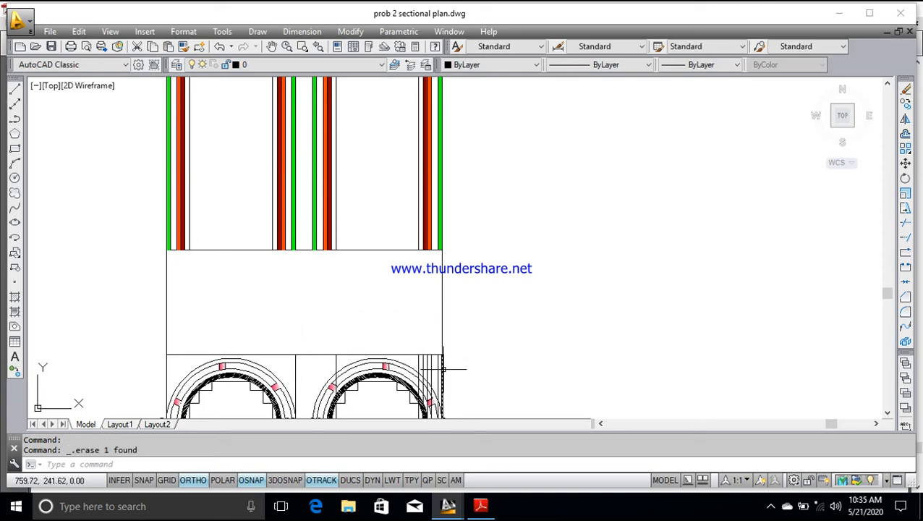
- Delete the vertical projection lines between the right circle's right side and the elevation's base line
{"action": "left_click", "coordinate": [442, 368]}
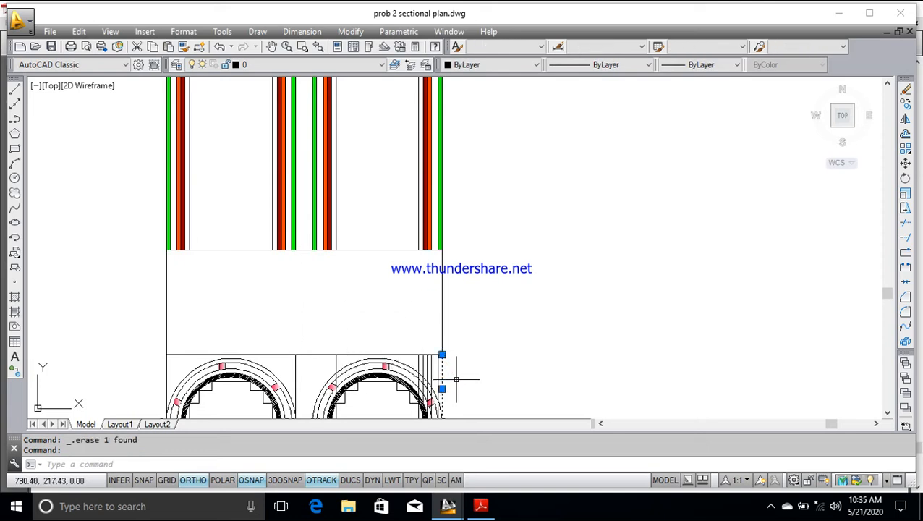
{"action": "key", "text": "Delete"}
{"action": "left_click", "coordinate": [434, 372]}
{"action": "key", "text": "Delete"}
{"action": "left_click", "coordinate": [432, 371]}
{"action": "key", "text": "Delete"}
{"action": "left_click", "coordinate": [431, 367]}
{"action": "key", "text": "Delete"}
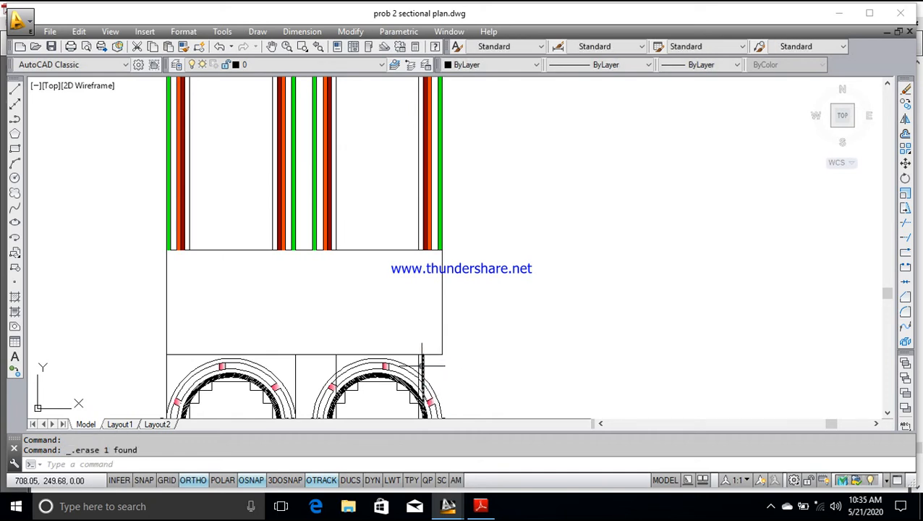
{"action": "left_click", "coordinate": [422, 366]}
{"action": "key", "text": "Delete"}
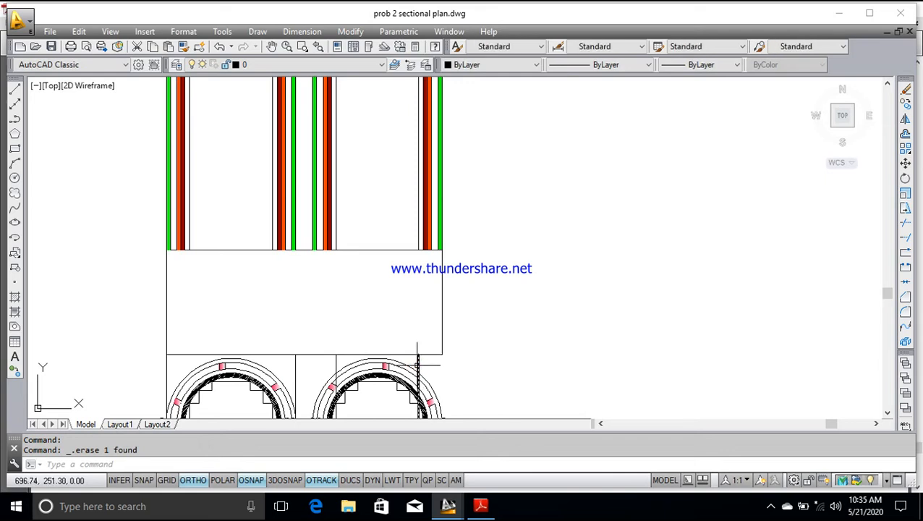
{"action": "key", "text": "Delete"}
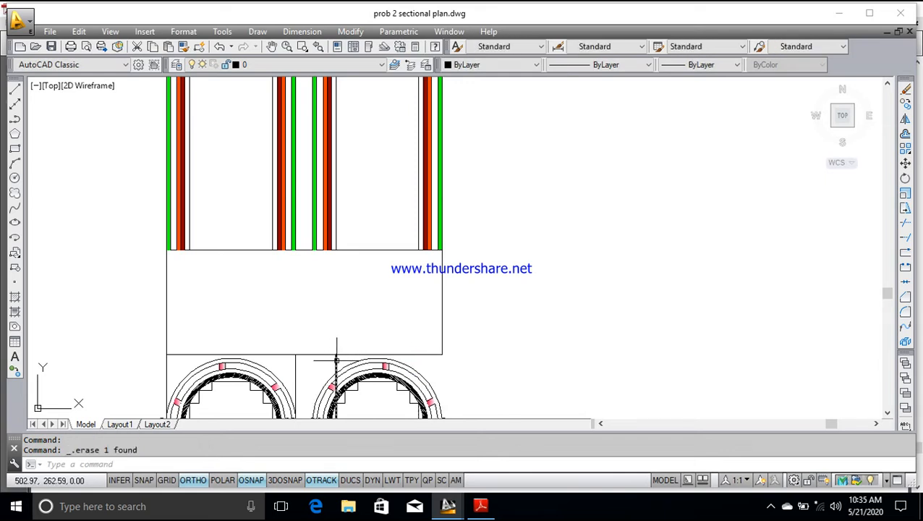
- Delete the remaining vertical projection lines below the base line, at the right circle's left side and both sides of the left circle
{"action": "left_click", "coordinate": [338, 361]}
{"action": "left_click", "coordinate": [336, 373]}
{"action": "left_click", "coordinate": [295, 364]}
{"action": "key", "text": "Delete"}
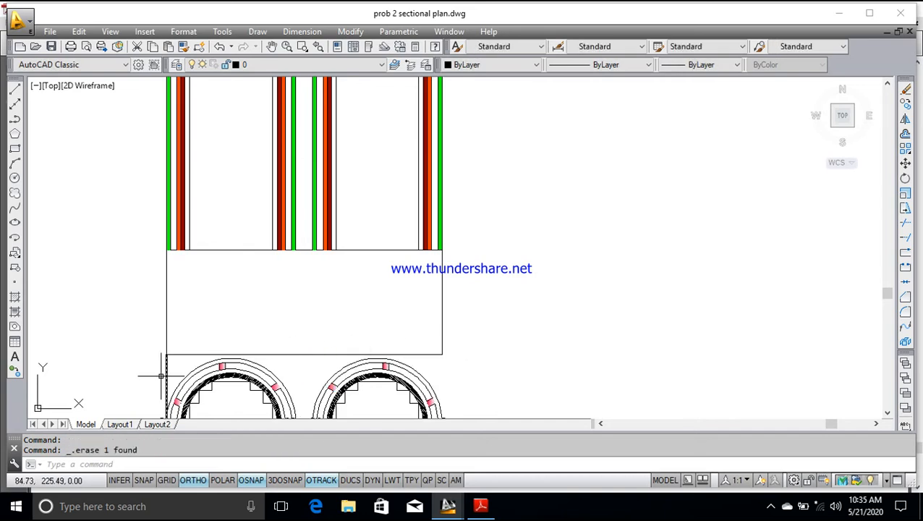
{"action": "left_click", "coordinate": [167, 369]}
{"action": "key", "text": "Delete"}
- Delete the horizontal centre lines running through the two circular plans
{"action": "scroll", "coordinate": [521, 345], "scroll_direction": "up", "scroll_amount": 1}
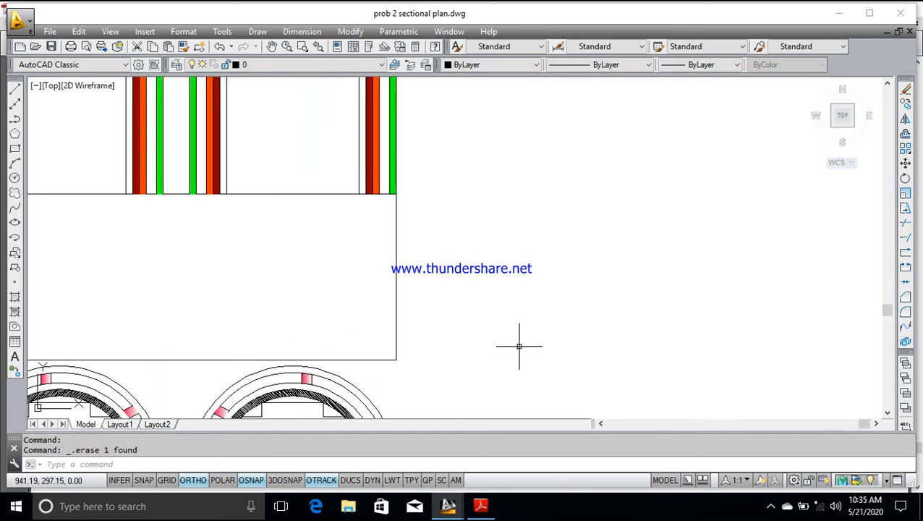
{"action": "scroll", "coordinate": [523, 349], "scroll_direction": "down", "scroll_amount": 2}
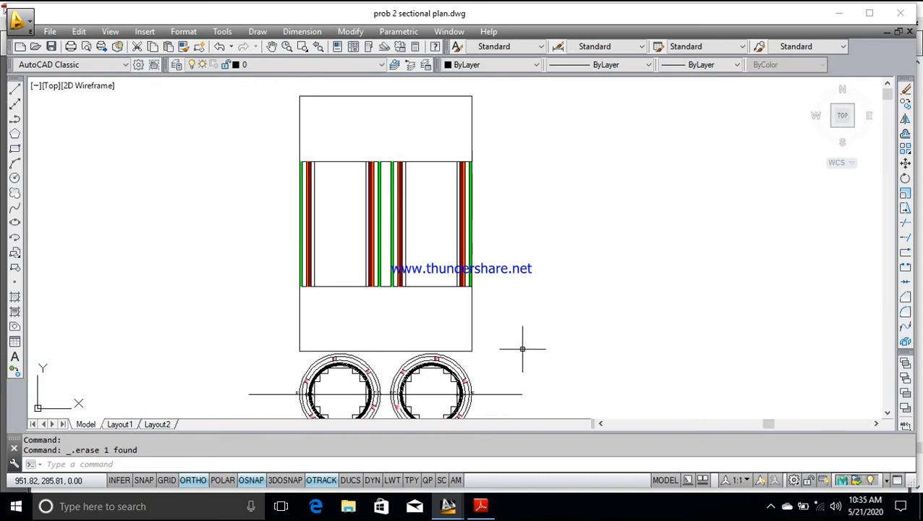
{"action": "left_click", "coordinate": [499, 394]}
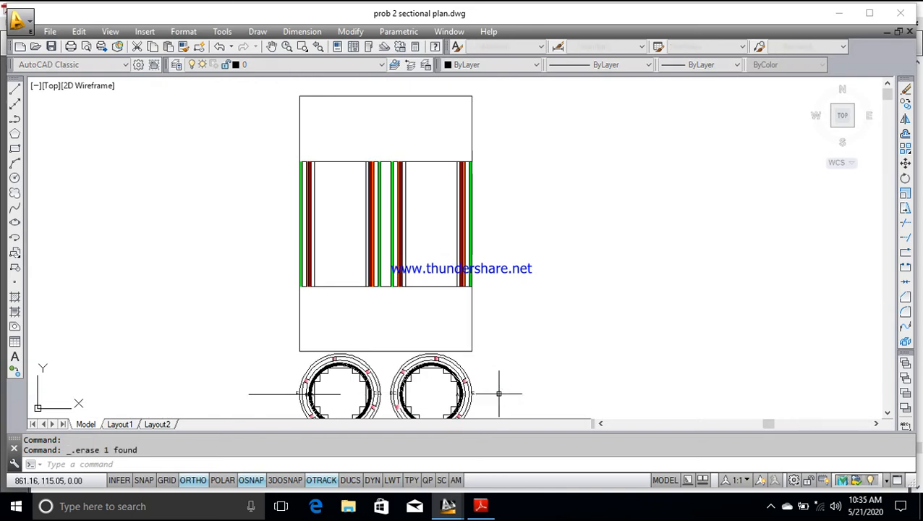
{"action": "key", "text": "Delete"}
{"action": "left_click", "coordinate": [328, 394]}
{"action": "key", "text": "Delete"}
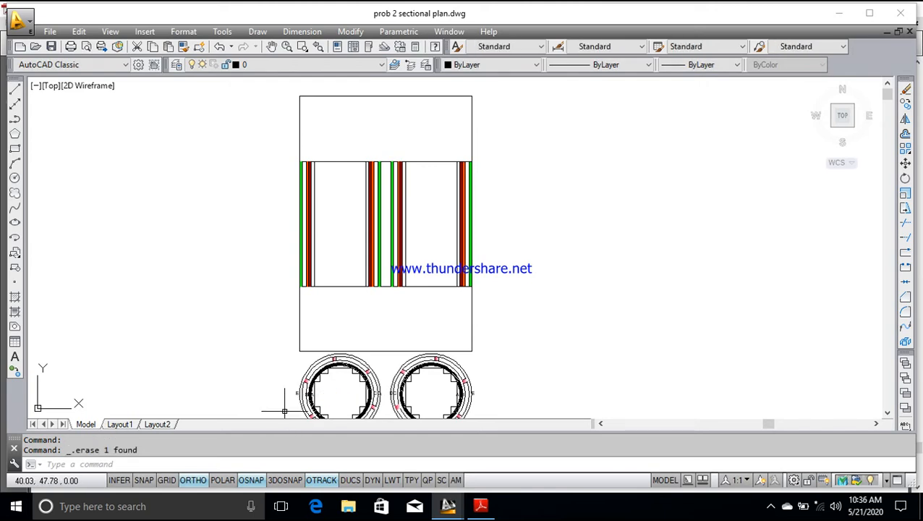
- Inspect the sectional elevation up close and as a whole, together with the two circular plans below it
{"action": "scroll", "coordinate": [470, 176], "scroll_direction": "down", "scroll_amount": 2}
{"action": "scroll", "coordinate": [458, 175], "scroll_direction": "up", "scroll_amount": 4}
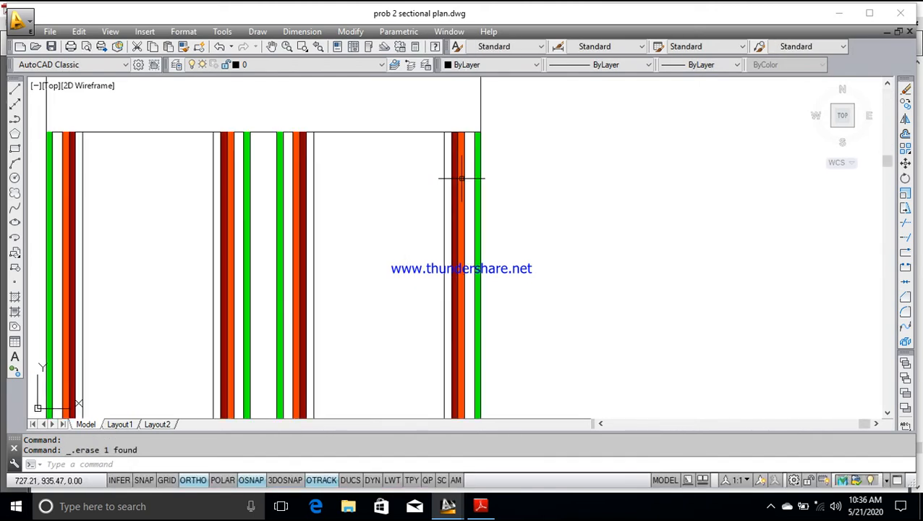
{"action": "scroll", "coordinate": [466, 178], "scroll_direction": "down", "scroll_amount": 2}
{"action": "scroll", "coordinate": [466, 178], "scroll_direction": "down", "scroll_amount": 2}
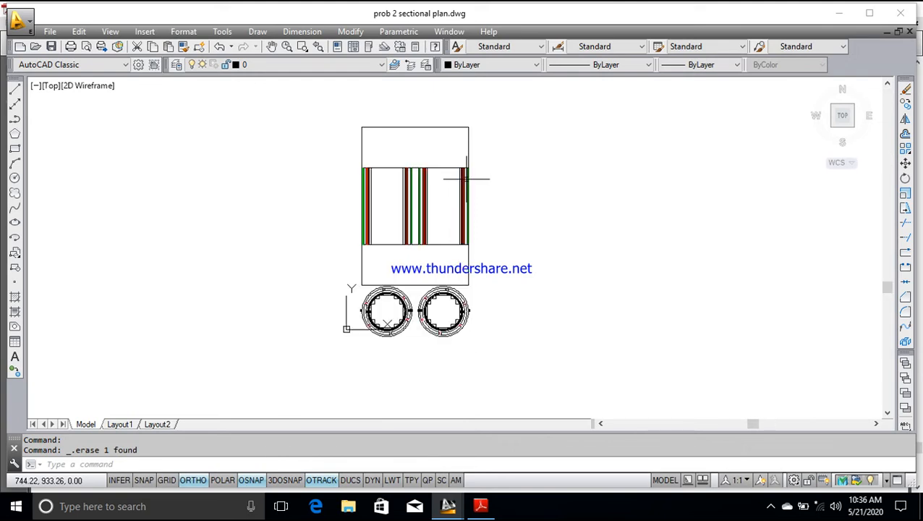
{"action": "scroll", "coordinate": [466, 178], "scroll_direction": "up", "scroll_amount": 2}
{"action": "scroll", "coordinate": [466, 178], "scroll_direction": "down", "scroll_amount": 2}
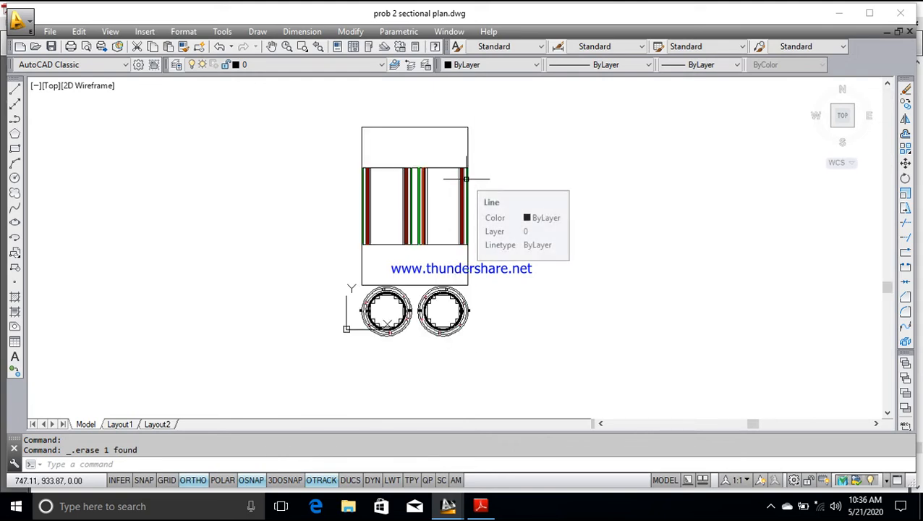
{"action": "scroll", "coordinate": [466, 178], "scroll_direction": "up", "scroll_amount": 2}
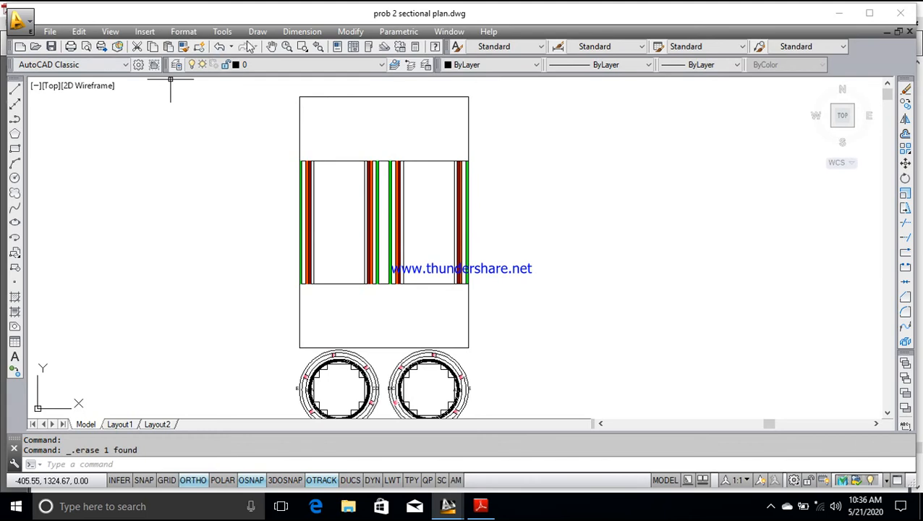
{"action": "left_click", "coordinate": [272, 46]}
{"action": "left_click_drag", "start_coordinate": [376, 220], "coordinate": [388, 203]}
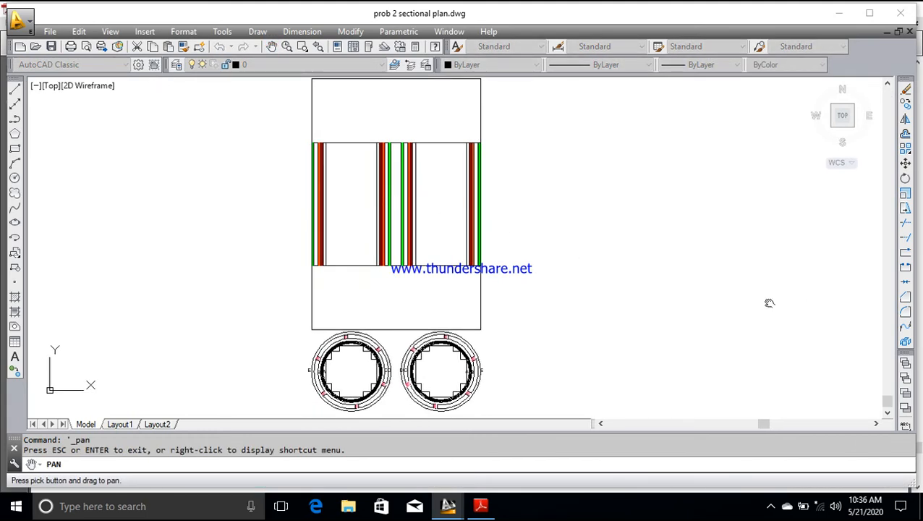
{"action": "key", "text": "Escape"}
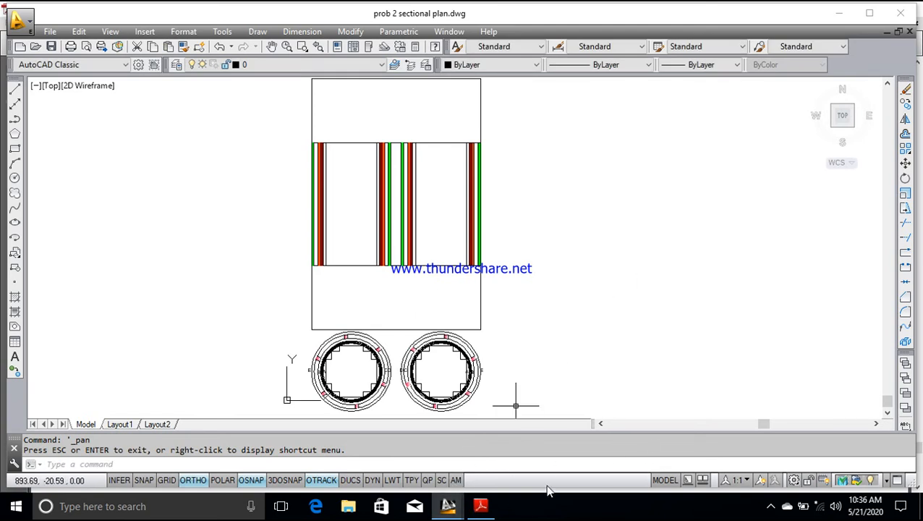
{"action": "key", "text": "Escape"}
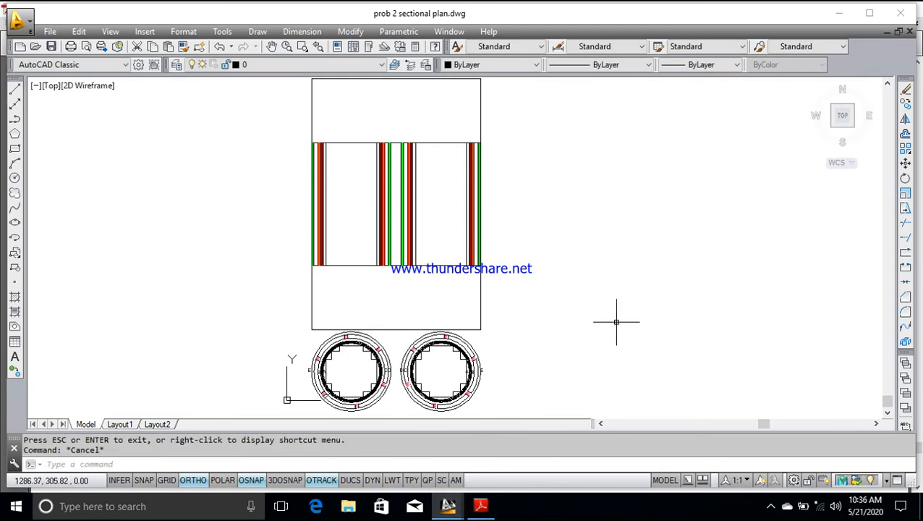
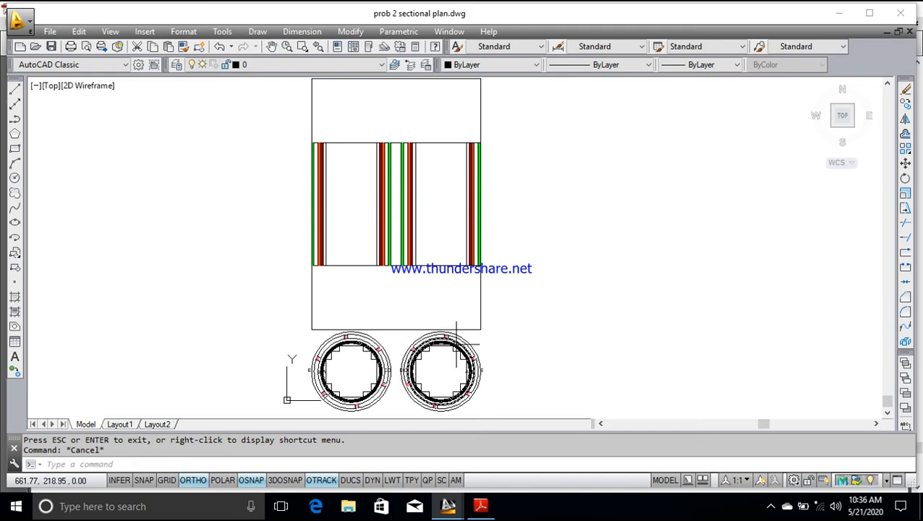
- Add a vertical linear dimension for the height of the elevation's upper empty band, placed just outside its right edge
{"action": "left_click", "coordinate": [304, 32]}
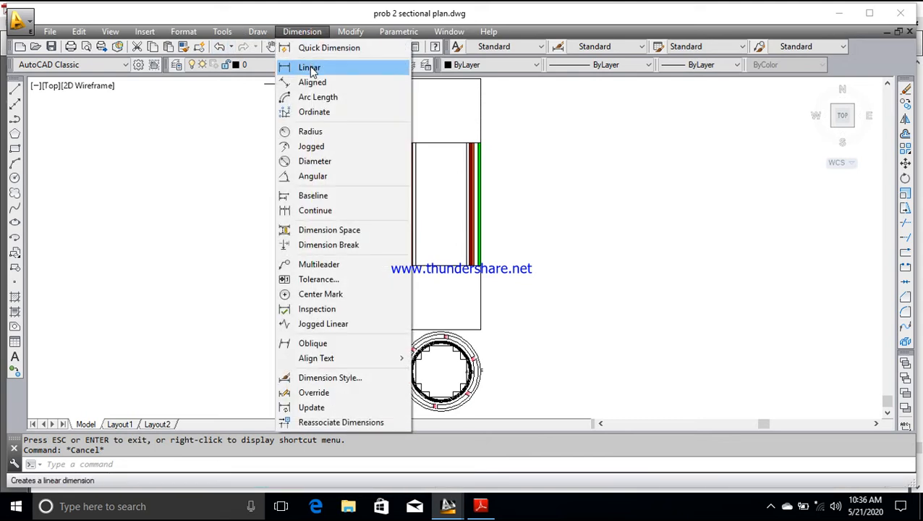
{"action": "left_click", "coordinate": [311, 67]}
{"action": "left_click", "coordinate": [480, 79]}
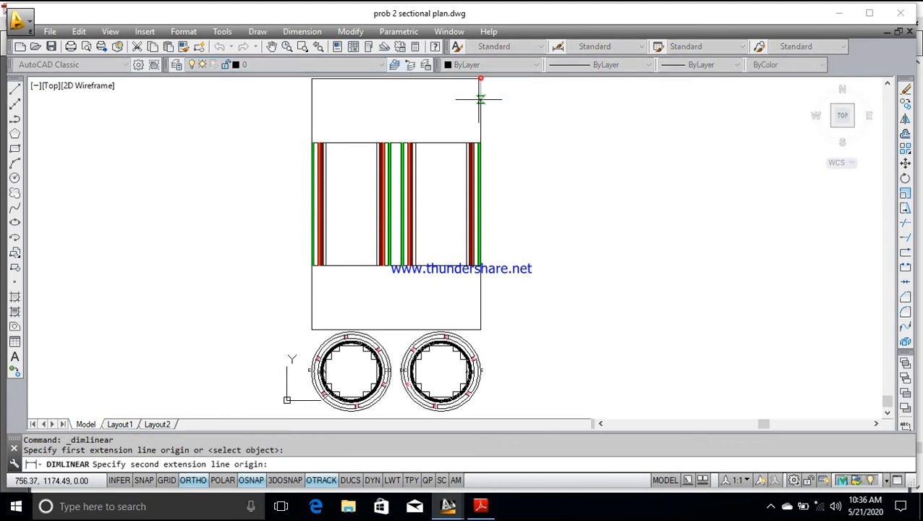
{"action": "left_click", "coordinate": [480, 141]}
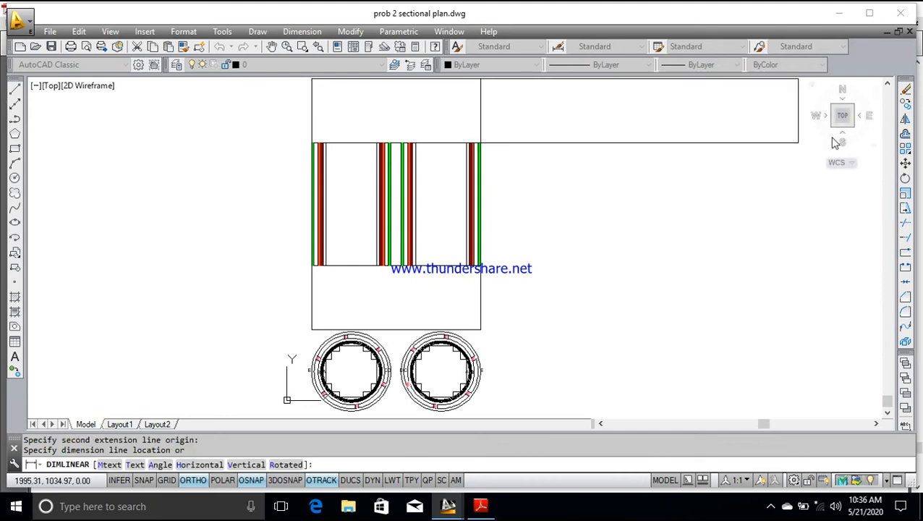
{"action": "left_click", "coordinate": [527, 141]}
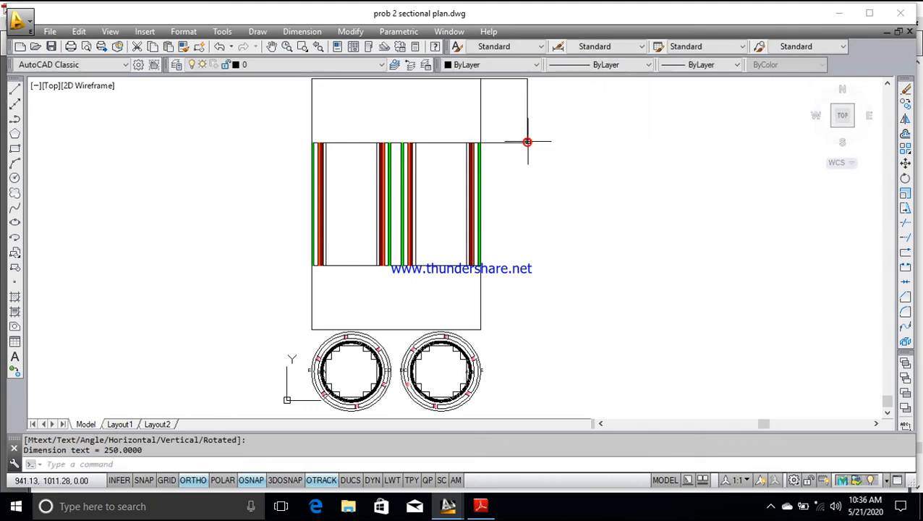
{"action": "key", "text": "Escape"}
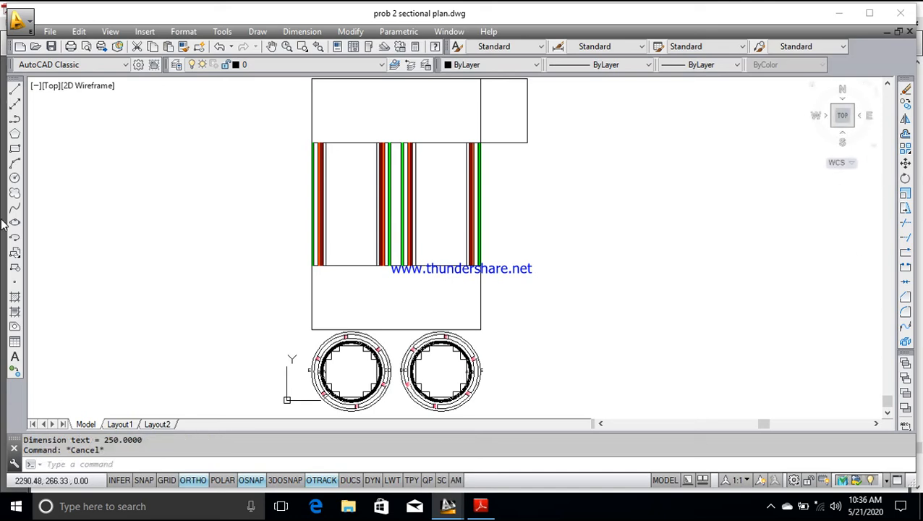
- Modify the Standard dimension style to a text height of 5 and a linear precision of 0.00
{"action": "left_click", "coordinate": [302, 32]}
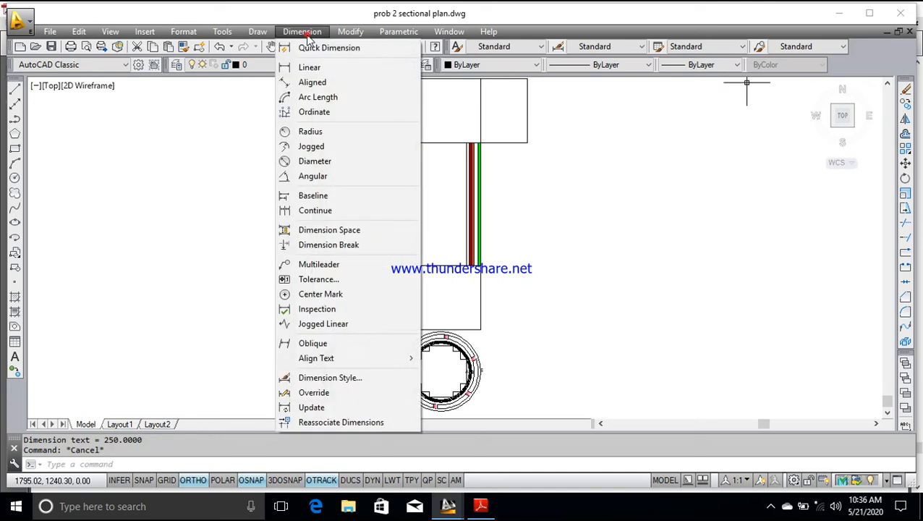
{"action": "left_click", "coordinate": [341, 385]}
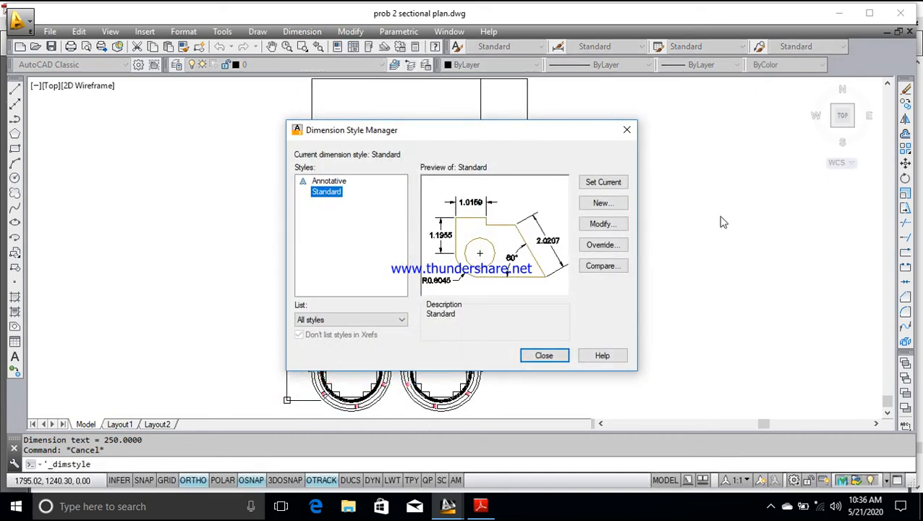
{"action": "left_click", "coordinate": [610, 226]}
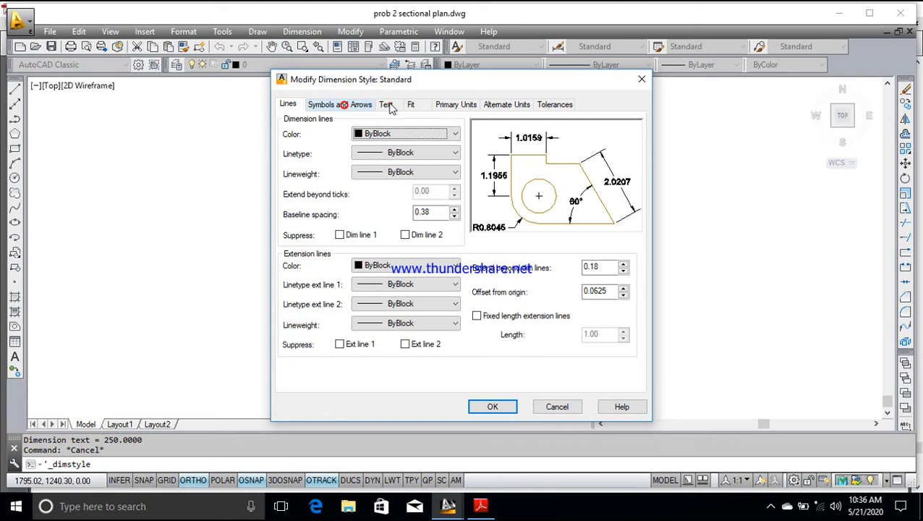
{"action": "left_click", "coordinate": [388, 105]}
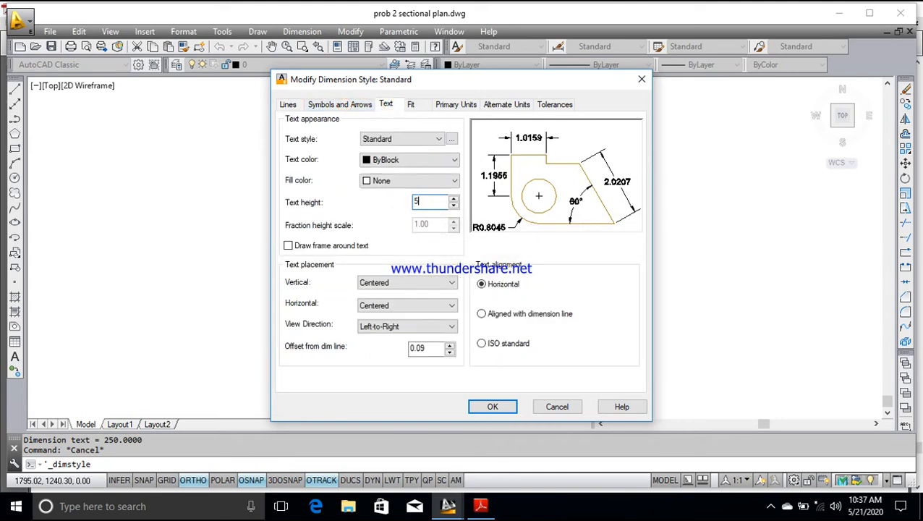
{"action": "left_click", "coordinate": [413, 106]}
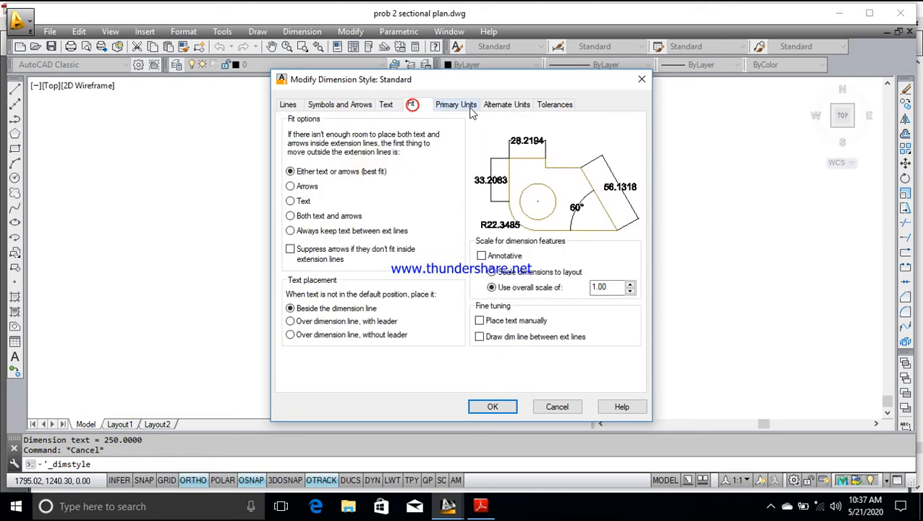
{"action": "left_click", "coordinate": [467, 109]}
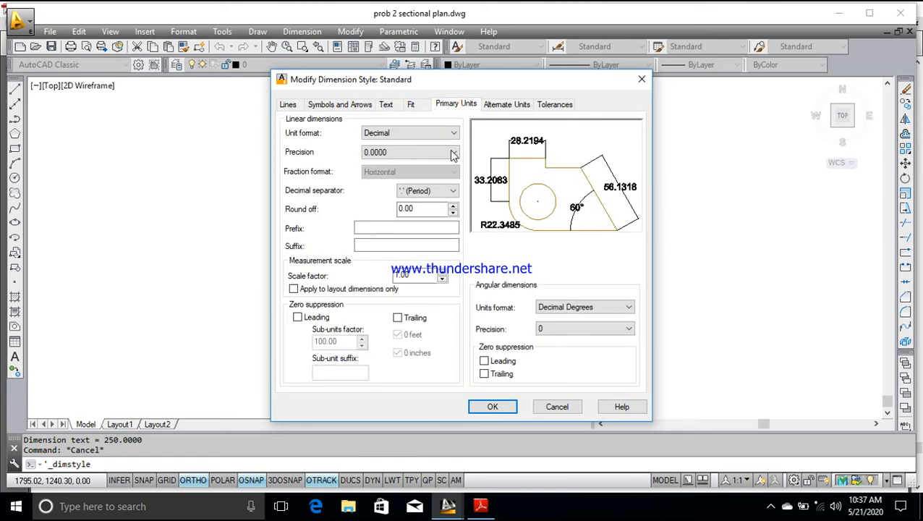
{"action": "left_click", "coordinate": [453, 152]}
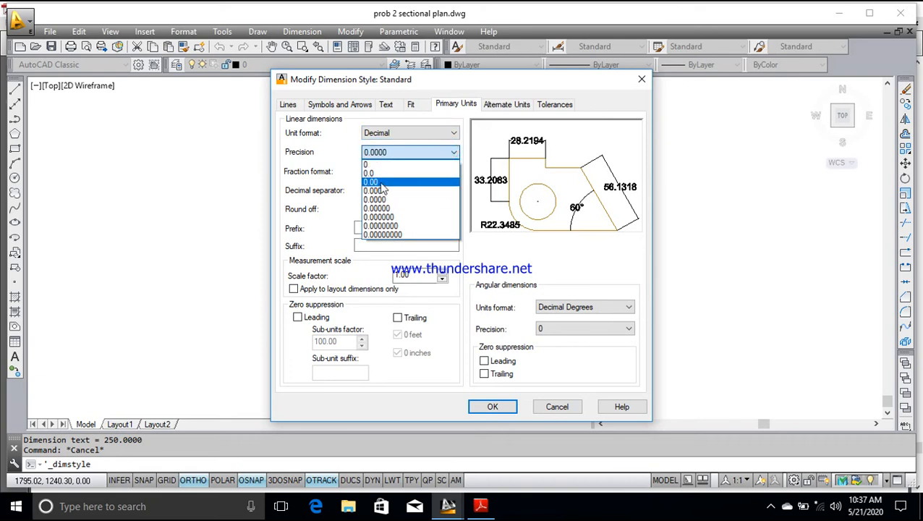
{"action": "left_click", "coordinate": [382, 184]}
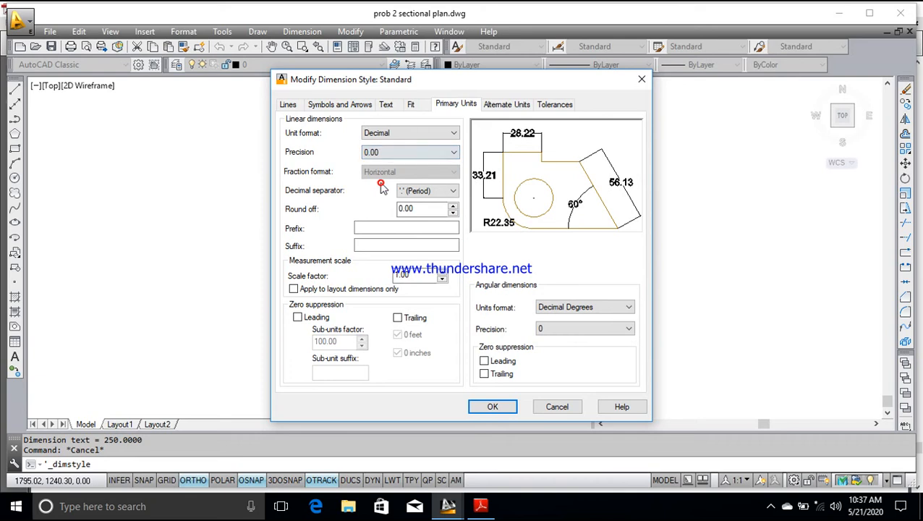
- Set the Standard dimension style's arrow size to 2 and apply the style changes
{"action": "left_click", "coordinate": [387, 106]}
{"action": "left_click", "coordinate": [350, 104]}
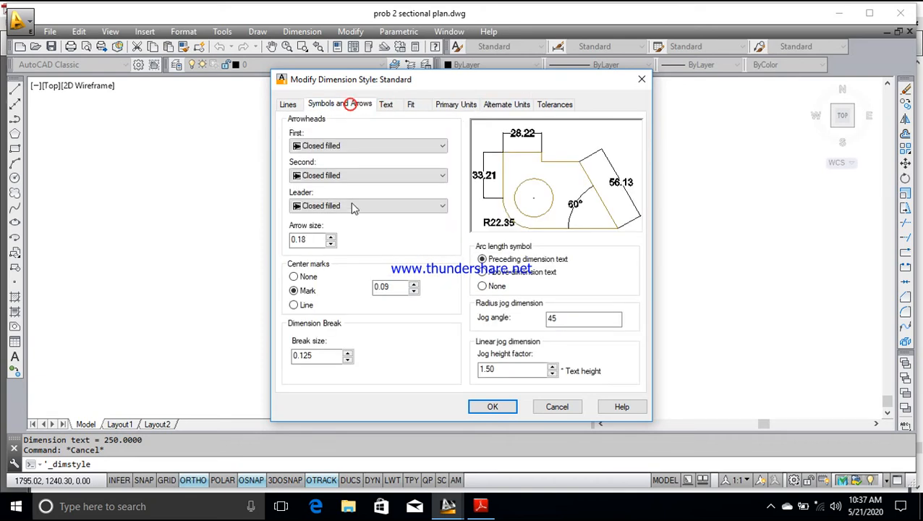
{"action": "left_click", "coordinate": [305, 241]}
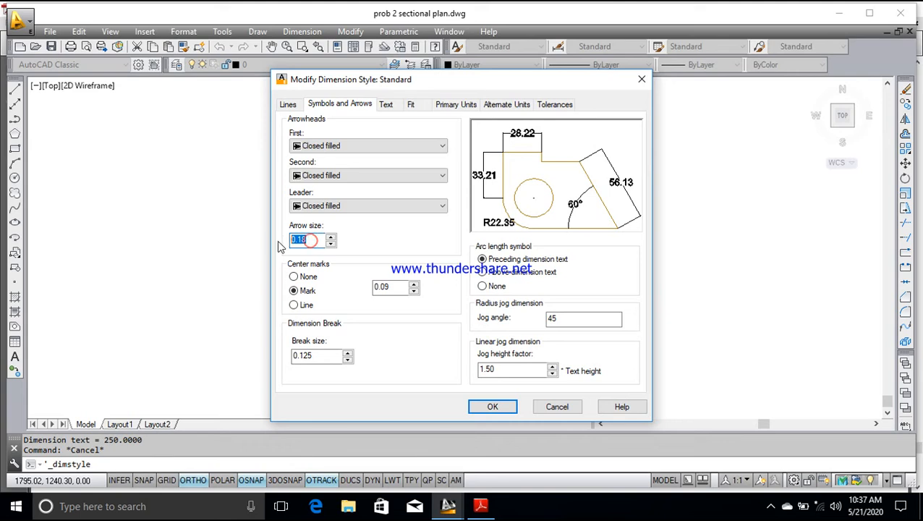
{"action": "type", "text": "2"}
{"action": "left_click", "coordinate": [491, 407]}
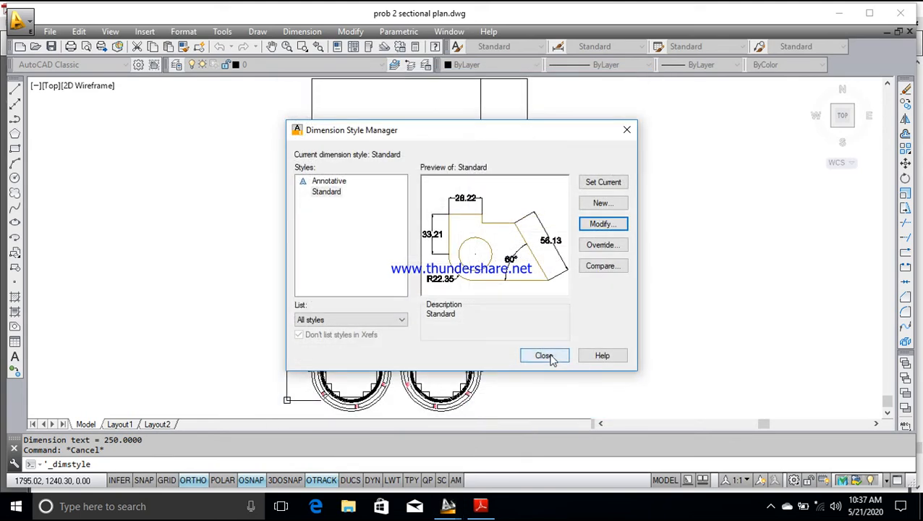
{"action": "left_click", "coordinate": [544, 355]}
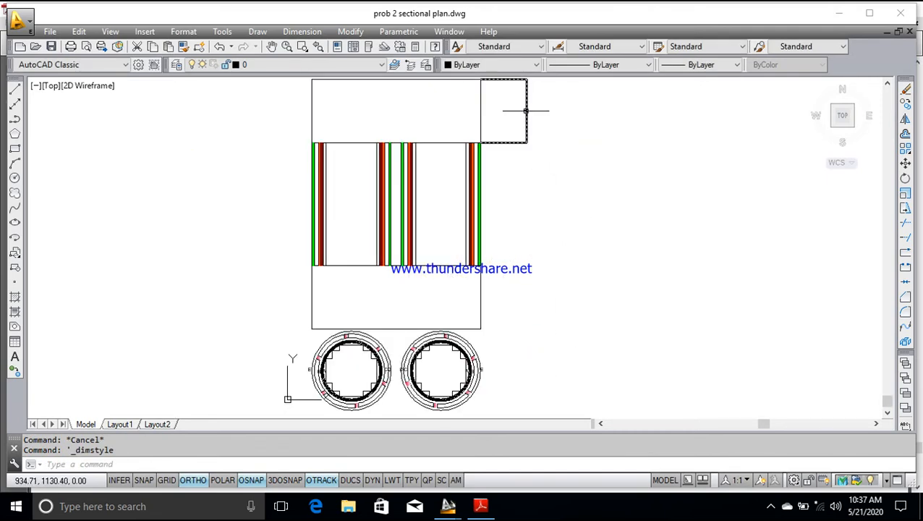
- Increase the Standard dimension style's text height to 10 and apply the change
{"action": "left_click", "coordinate": [301, 31]}
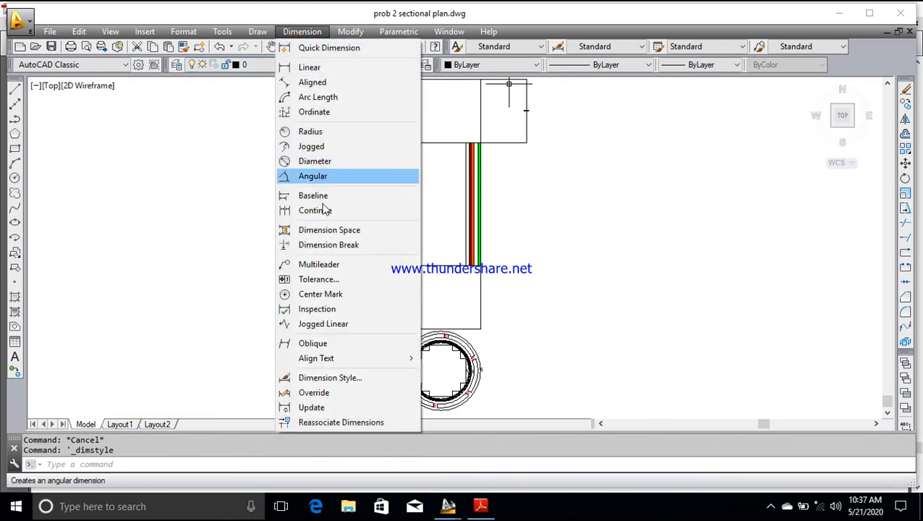
{"action": "left_click", "coordinate": [329, 378]}
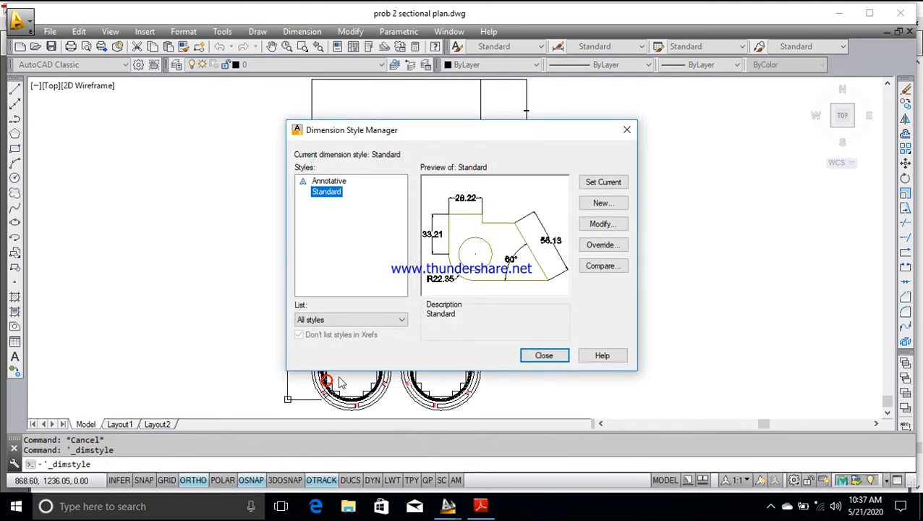
{"action": "left_click", "coordinate": [610, 227]}
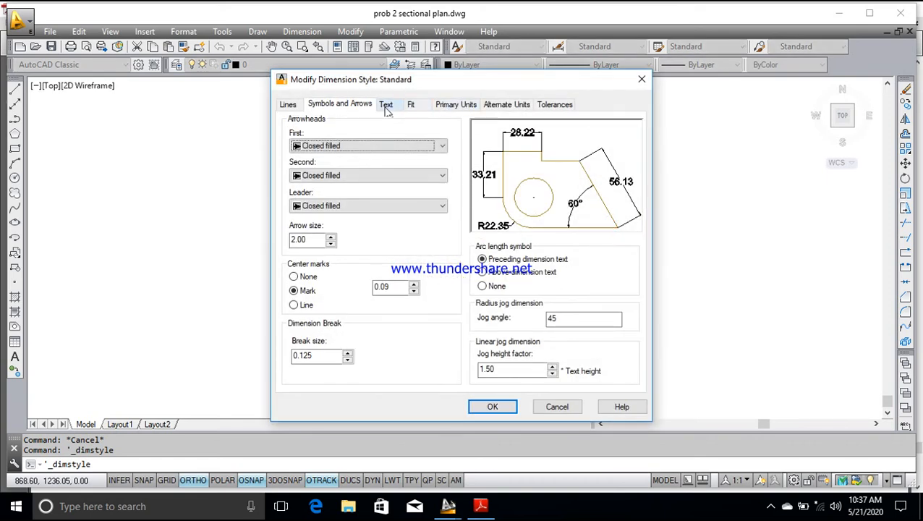
{"action": "left_click", "coordinate": [388, 105]}
{"action": "double_click", "coordinate": [417, 202]}
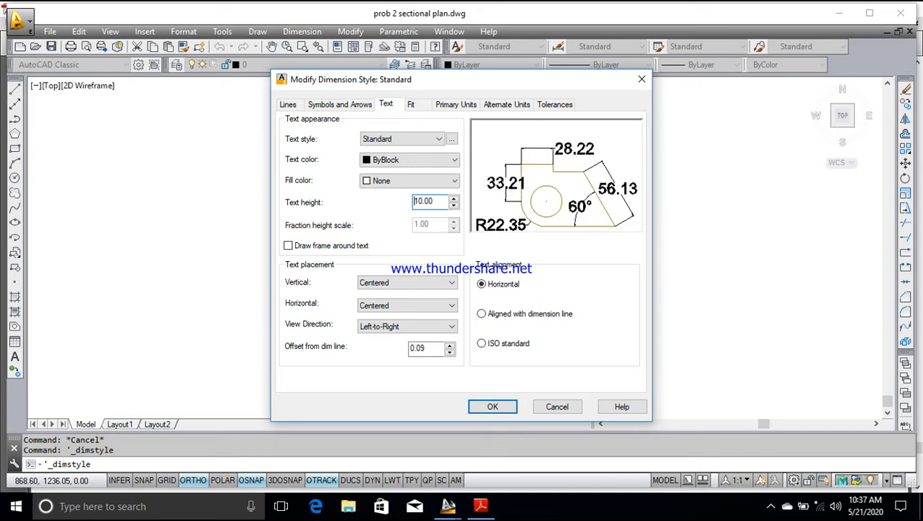
{"action": "left_click", "coordinate": [490, 407]}
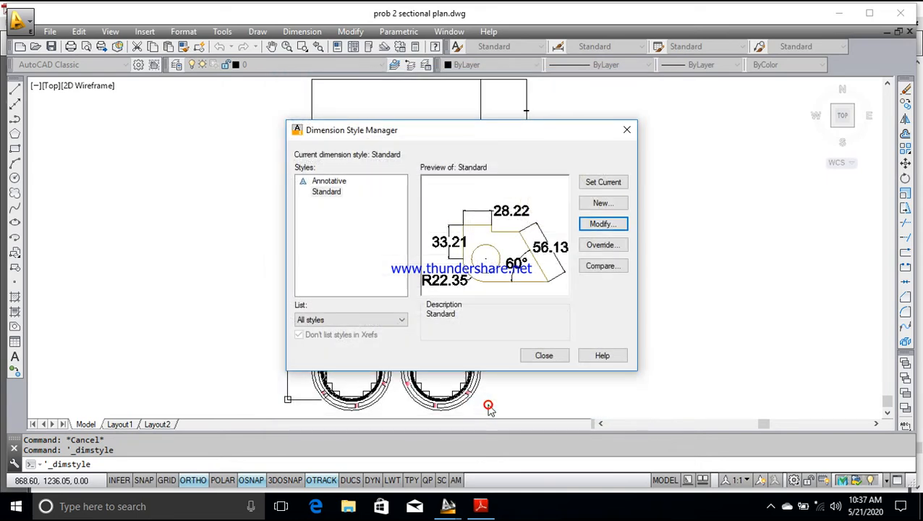
{"action": "left_click", "coordinate": [542, 355]}
- Check how legible the upper band's dimension text is, both up close and with the whole drawing in view
{"action": "scroll", "coordinate": [557, 114], "scroll_direction": "up", "scroll_amount": 3}
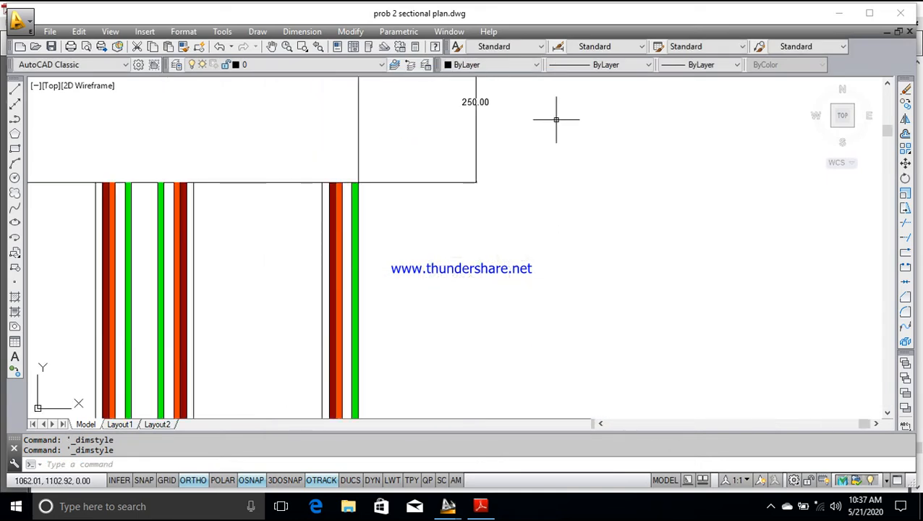
{"action": "scroll", "coordinate": [494, 173], "scroll_direction": "down", "scroll_amount": 4}
{"action": "scroll", "coordinate": [500, 167], "scroll_direction": "up", "scroll_amount": 2}
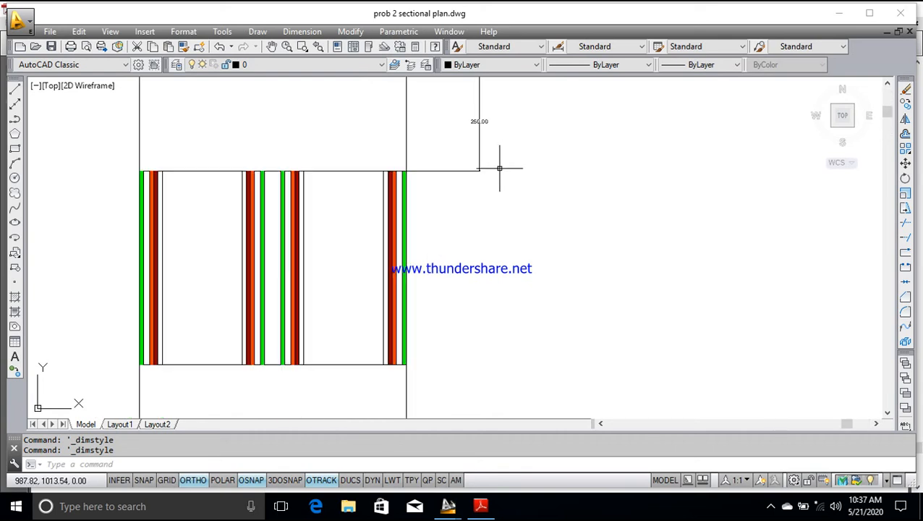
{"action": "scroll", "coordinate": [492, 160], "scroll_direction": "down", "scroll_amount": 2}
{"action": "scroll", "coordinate": [477, 166], "scroll_direction": "up", "scroll_amount": 2}
{"action": "scroll", "coordinate": [466, 187], "scroll_direction": "down", "scroll_amount": 2}
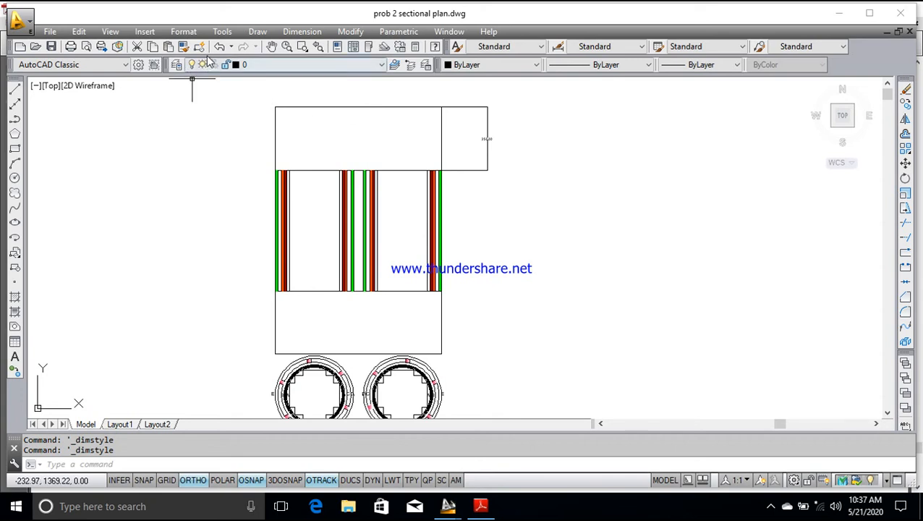
{"action": "left_click", "coordinate": [272, 46]}
{"action": "left_click_drag", "start_coordinate": [386, 290], "coordinate": [386, 271]}
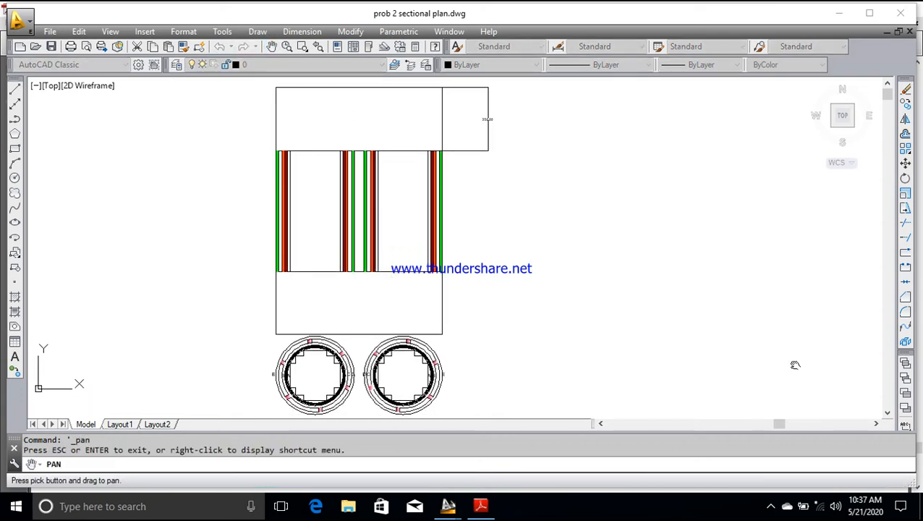
{"action": "key", "text": "Escape"}
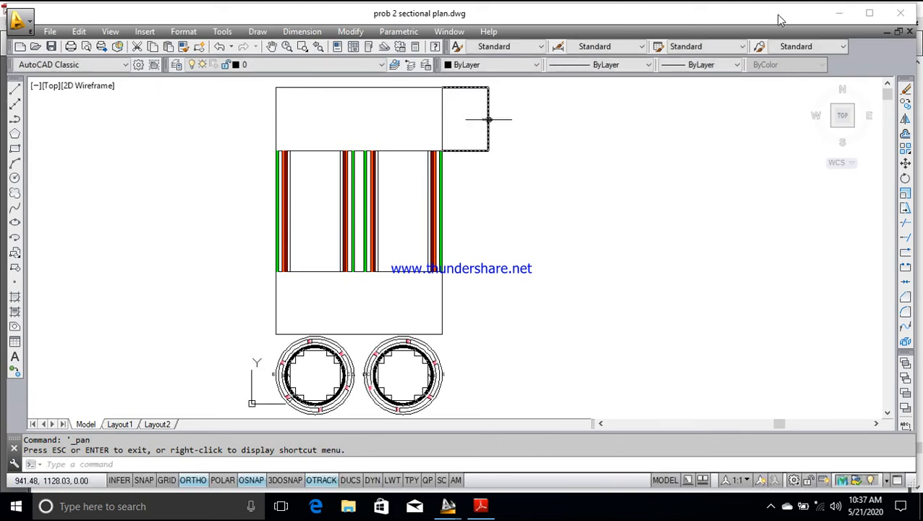
- Increase the Standard dimension style's text height beyond 10 and apply the style change
{"action": "left_click", "coordinate": [296, 32]}
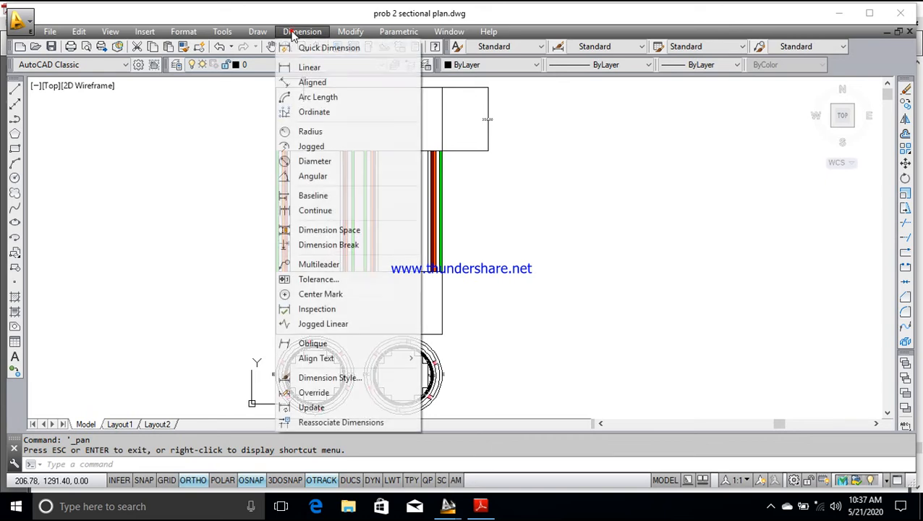
{"action": "left_click", "coordinate": [331, 376]}
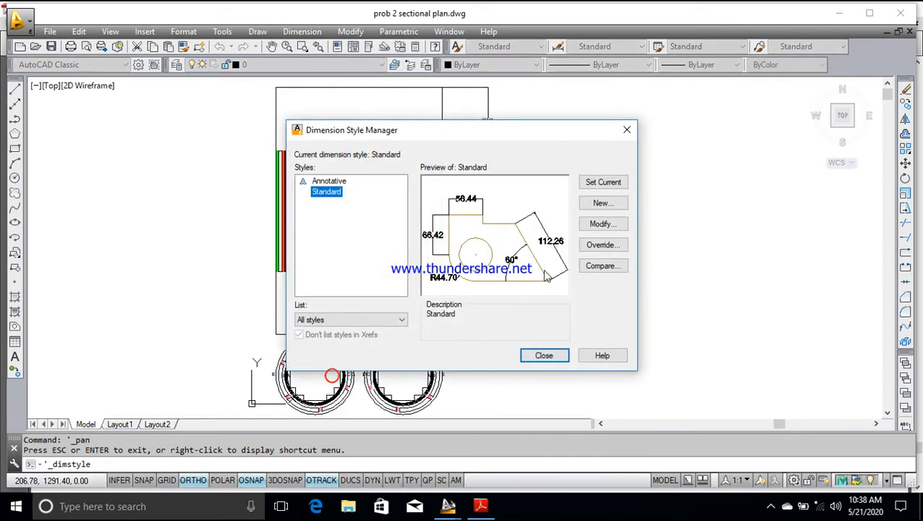
{"action": "left_click", "coordinate": [603, 224]}
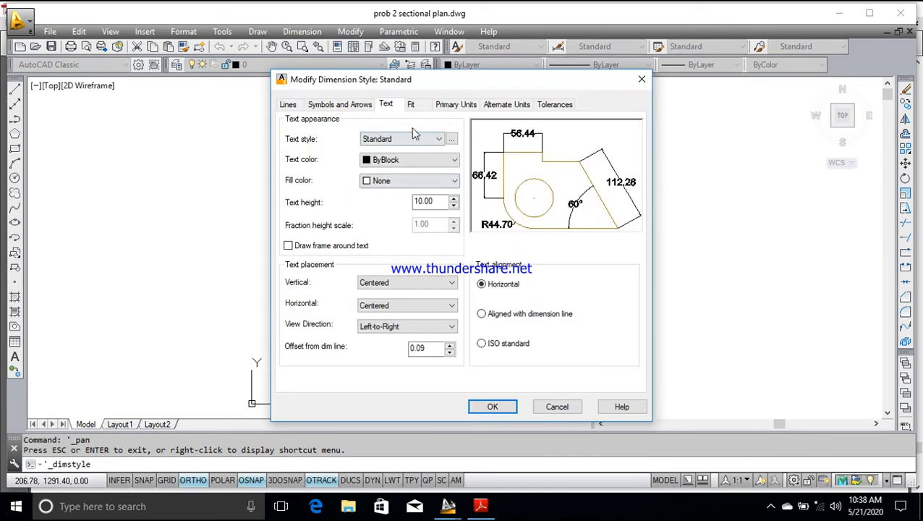
{"action": "left_click_drag", "start_coordinate": [435, 202], "coordinate": [411, 202]}
{"action": "left_click", "coordinate": [492, 407]}
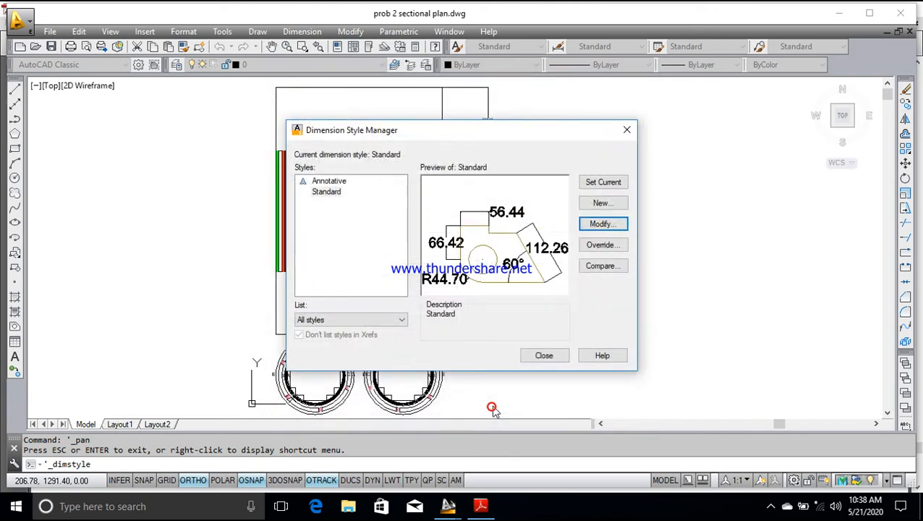
{"action": "left_click", "coordinate": [545, 355]}
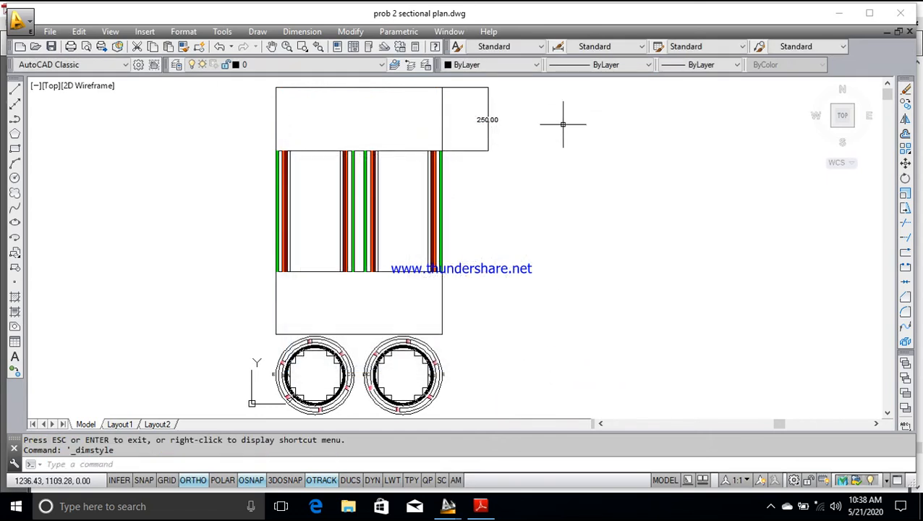
- Add a vertical linear dimension to the elevation's middle band, in line with the upper band's dimension
{"action": "left_click", "coordinate": [293, 33]}
{"action": "left_click", "coordinate": [307, 68]}
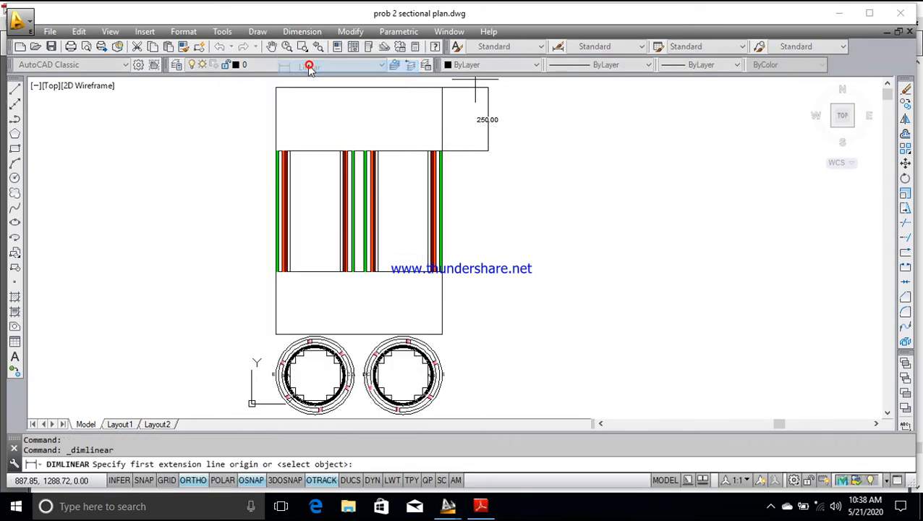
{"action": "left_click", "coordinate": [443, 150]}
{"action": "left_click", "coordinate": [443, 271]}
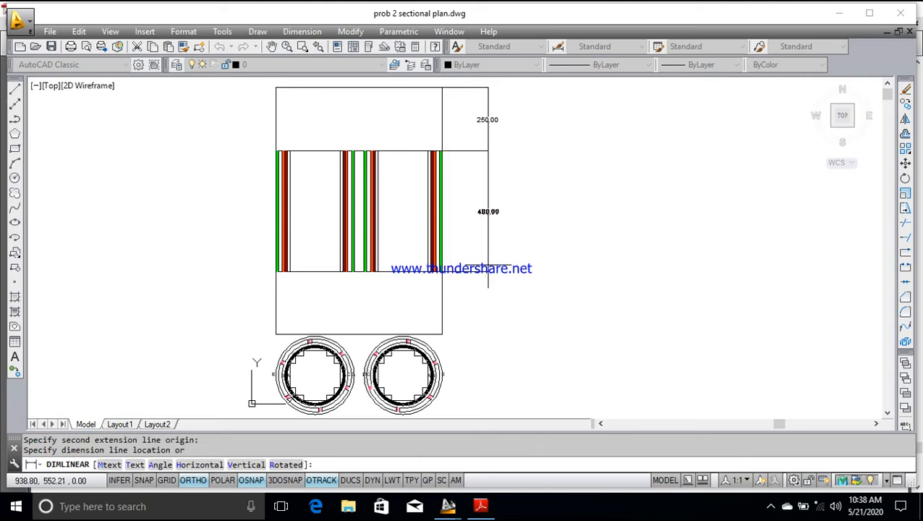
{"action": "left_click", "coordinate": [489, 267]}
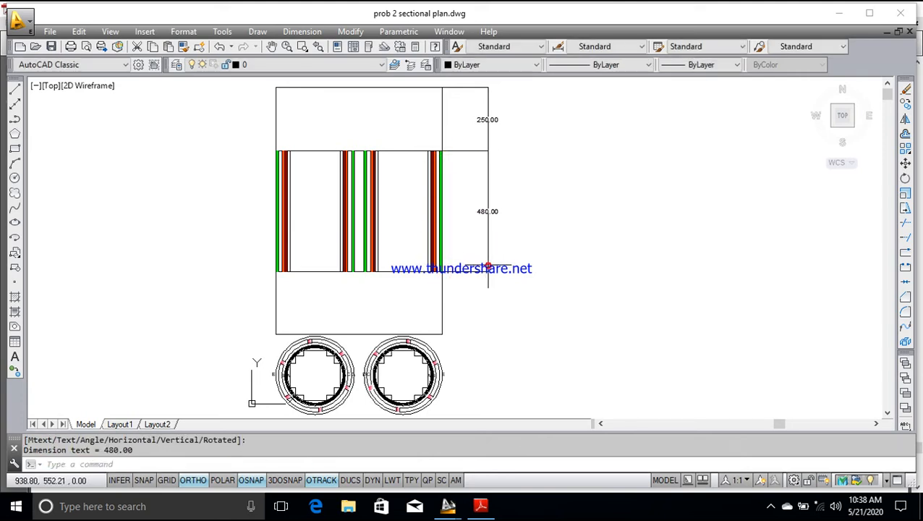
- Add a vertical linear dimension to the elevation's lower band, in line with the dimensions above it
{"action": "left_click", "coordinate": [300, 32]}
{"action": "left_click", "coordinate": [306, 65]}
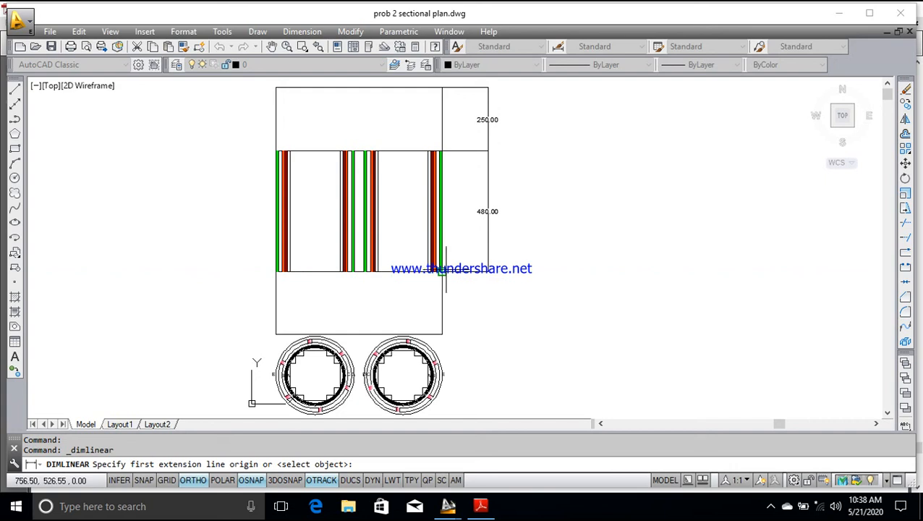
{"action": "left_click", "coordinate": [442, 272]}
{"action": "left_click", "coordinate": [442, 335]}
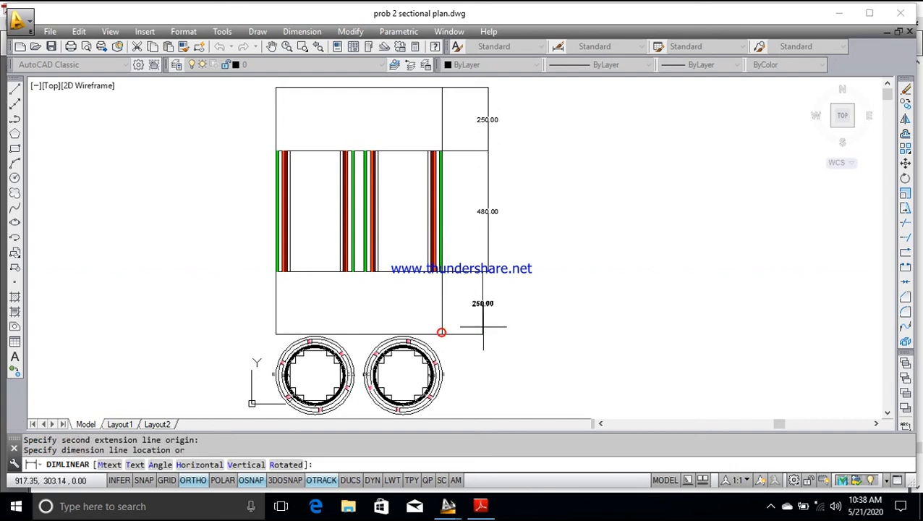
{"action": "left_click", "coordinate": [489, 326]}
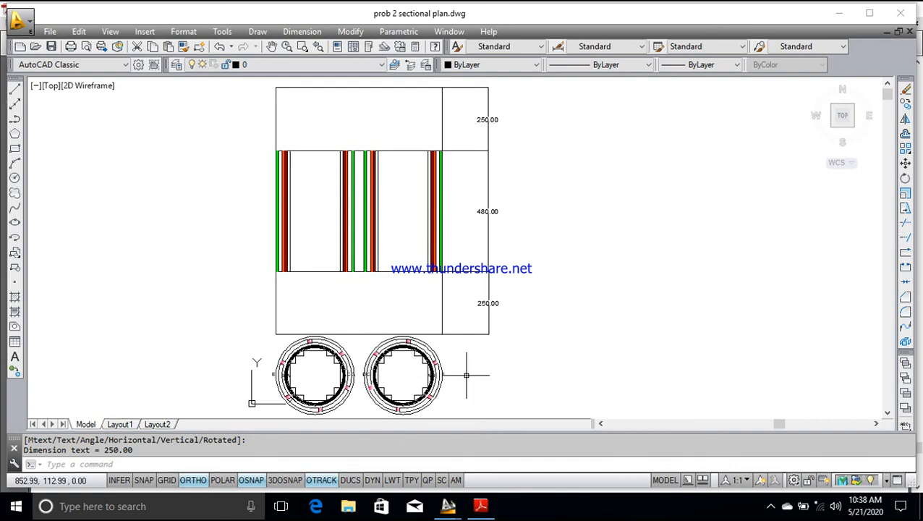
- Add diameter dimensions to the two outermost circles of the right-hand plan, placing their text outside to the right
{"action": "left_click", "coordinate": [303, 32]}
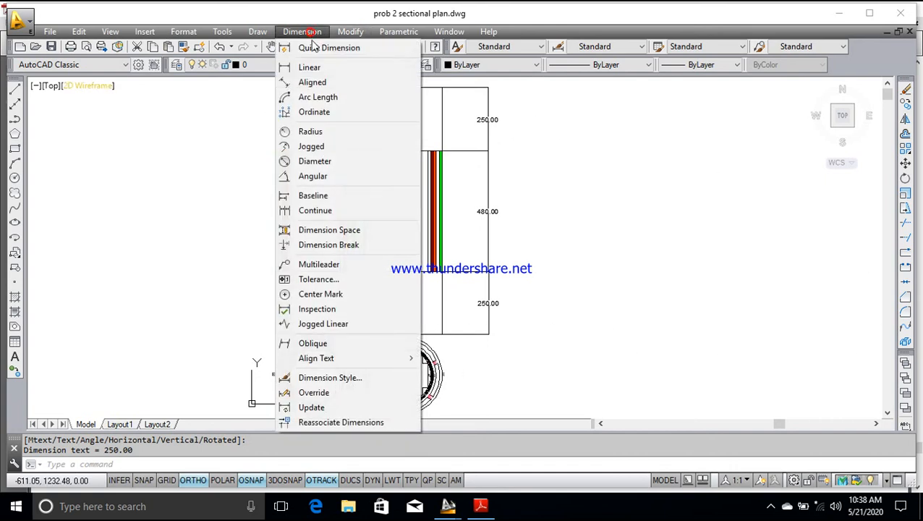
{"action": "left_click", "coordinate": [322, 163]}
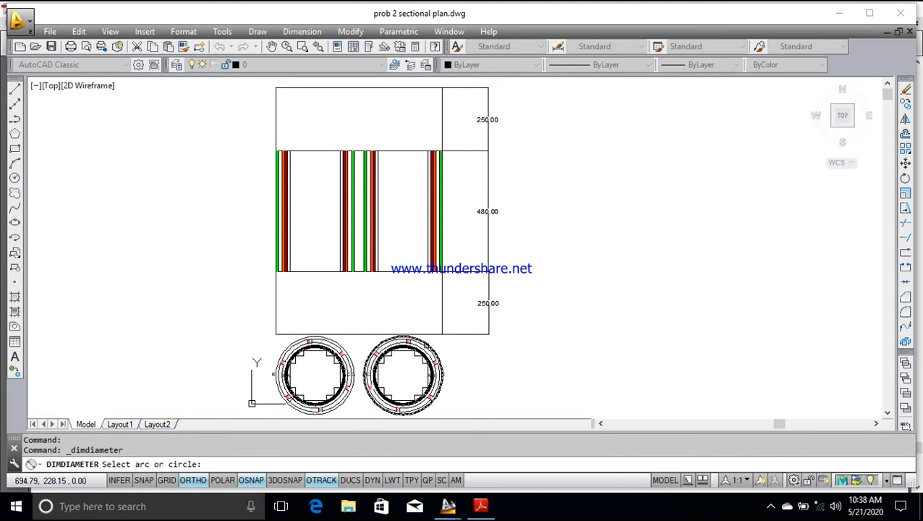
{"action": "left_click", "coordinate": [427, 344]}
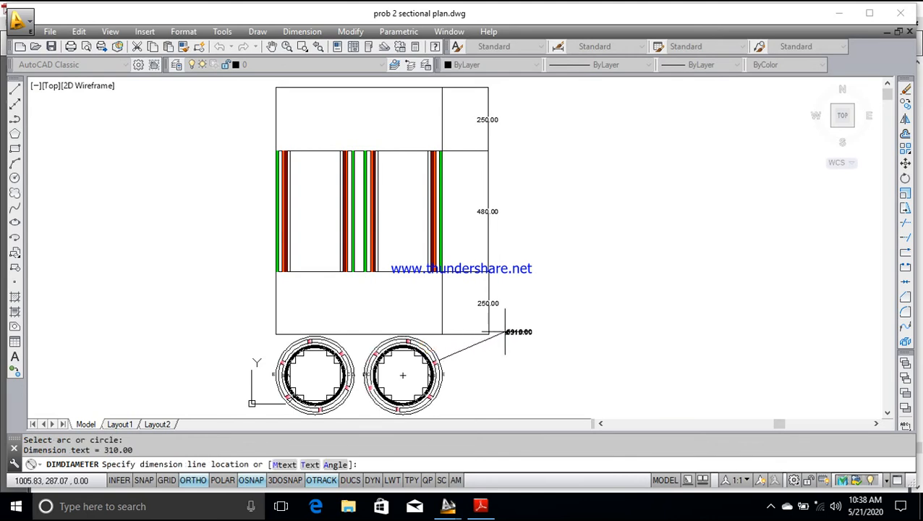
{"action": "left_click", "coordinate": [506, 332]}
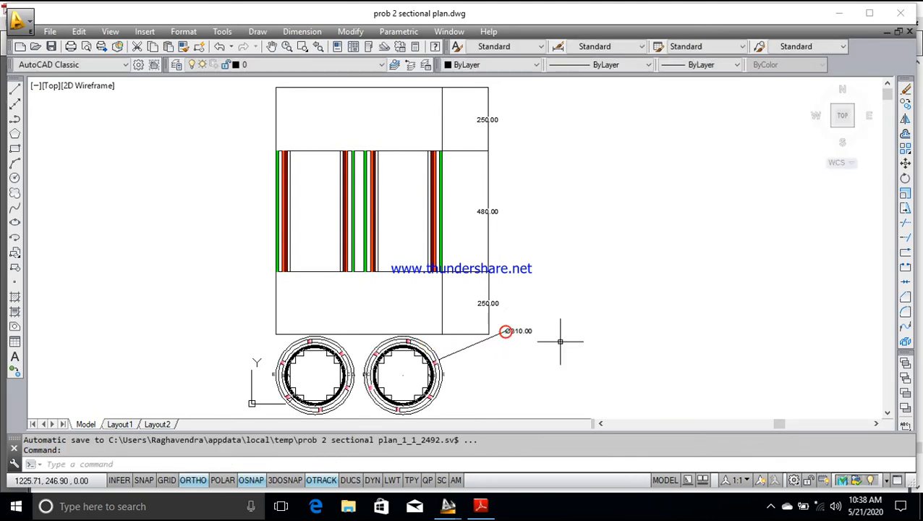
{"action": "left_click", "coordinate": [303, 32]}
{"action": "left_click", "coordinate": [325, 166]}
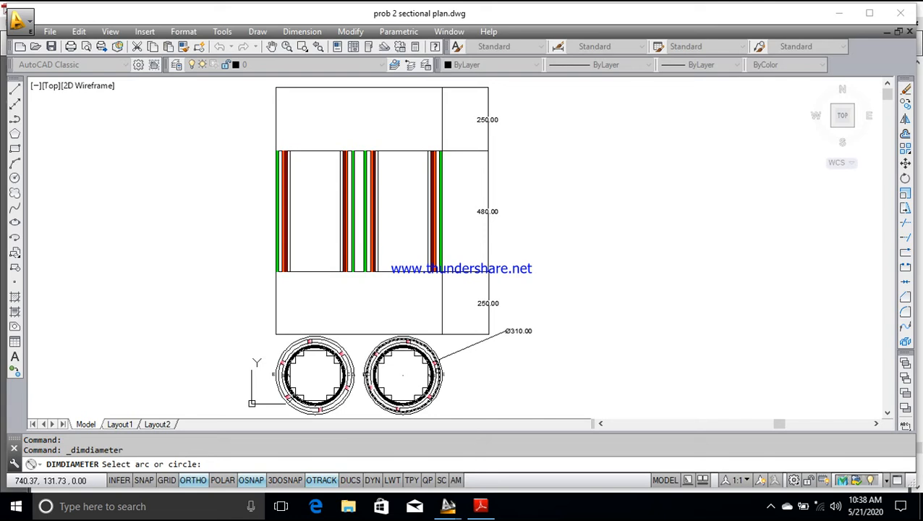
{"action": "left_click", "coordinate": [437, 373]}
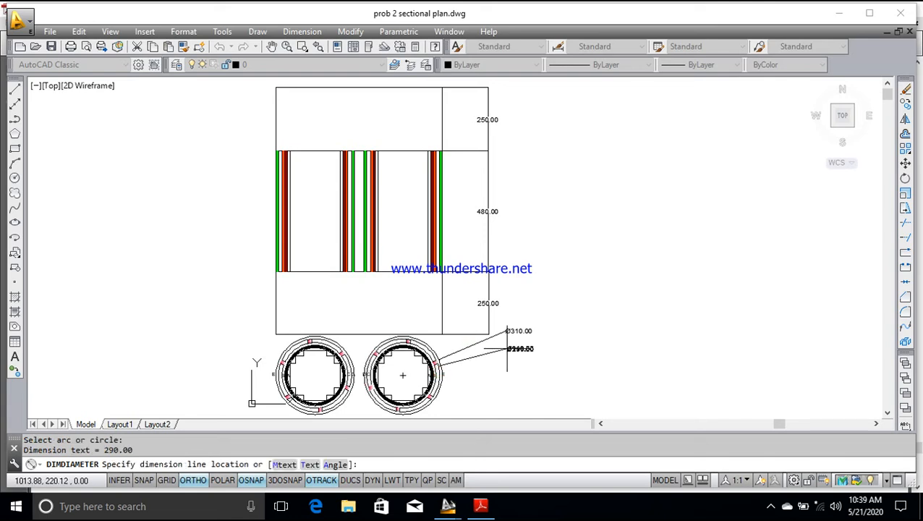
{"action": "left_click", "coordinate": [507, 348]}
- Add a diameter dimension to the right-hand plan's third circle from the outside, with its text below the second circle's diameter text
{"action": "scroll", "coordinate": [396, 365], "scroll_direction": "up", "scroll_amount": 2}
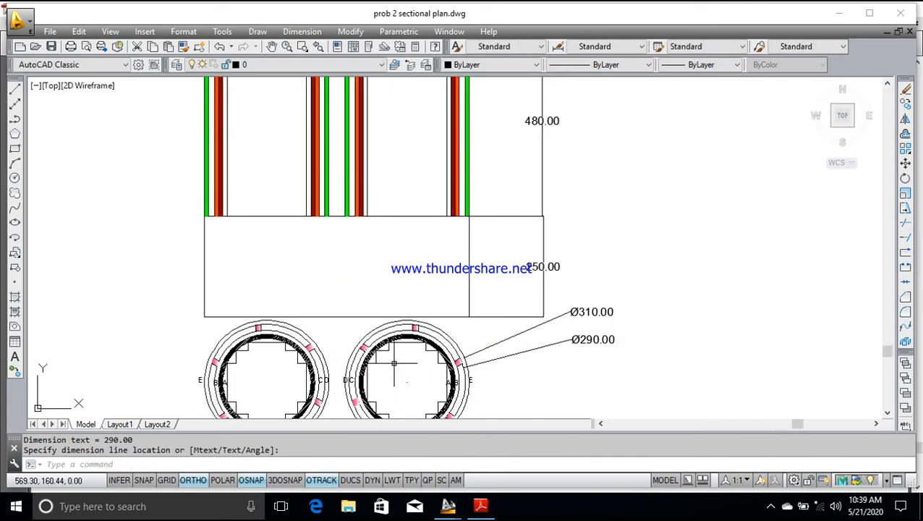
{"action": "scroll", "coordinate": [395, 363], "scroll_direction": "up", "scroll_amount": 2}
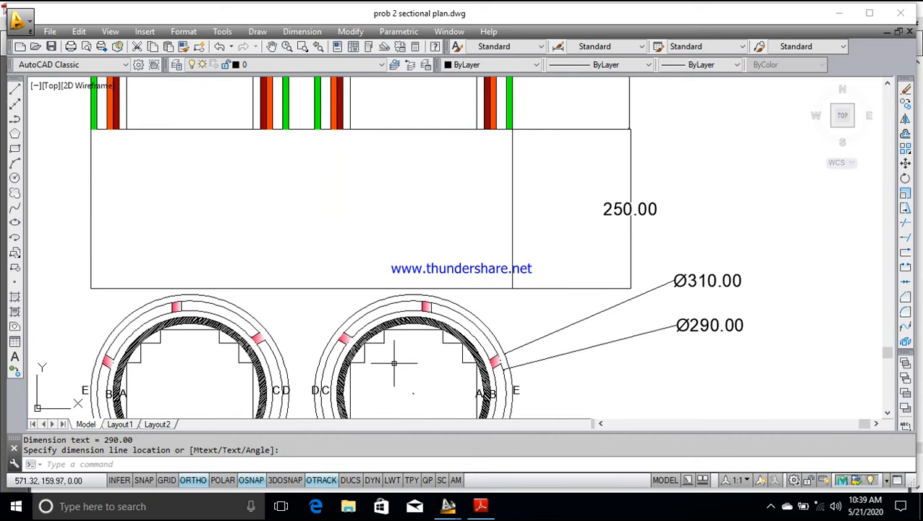
{"action": "left_click", "coordinate": [302, 31]}
{"action": "left_click", "coordinate": [319, 164]}
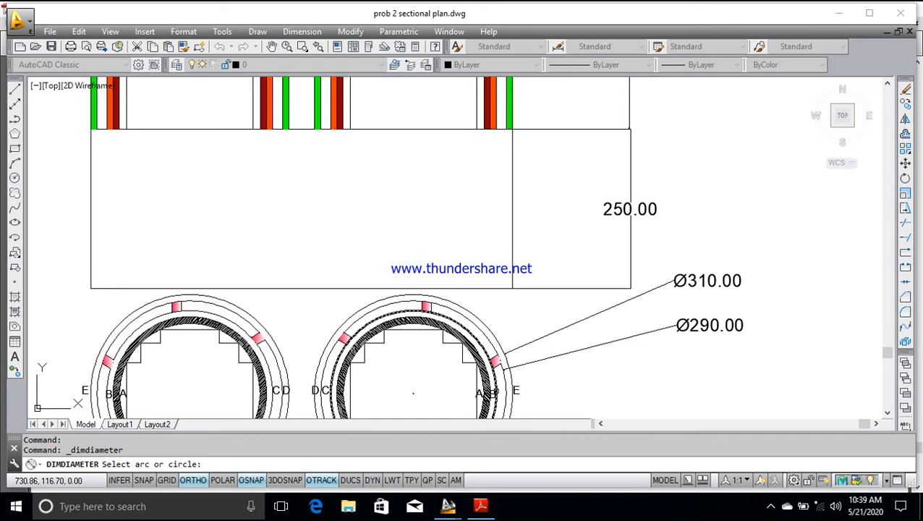
{"action": "left_click", "coordinate": [495, 391]}
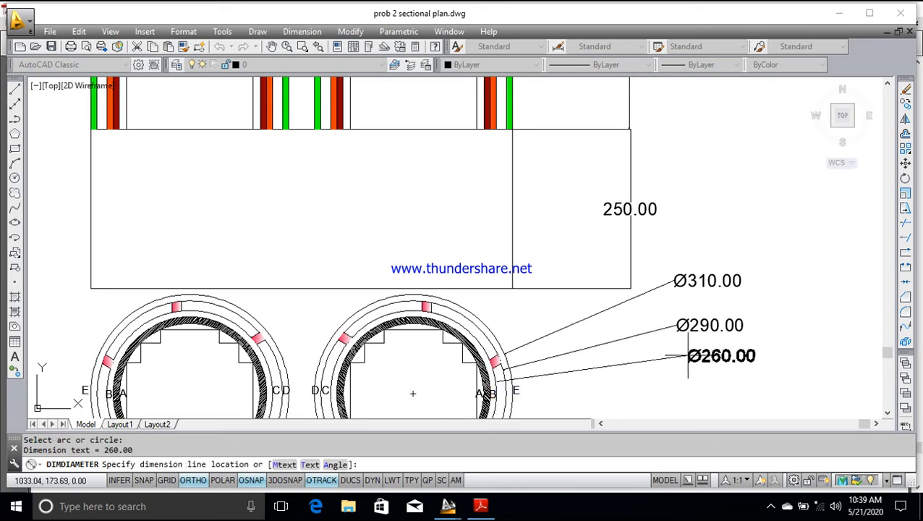
{"action": "left_click", "coordinate": [679, 359]}
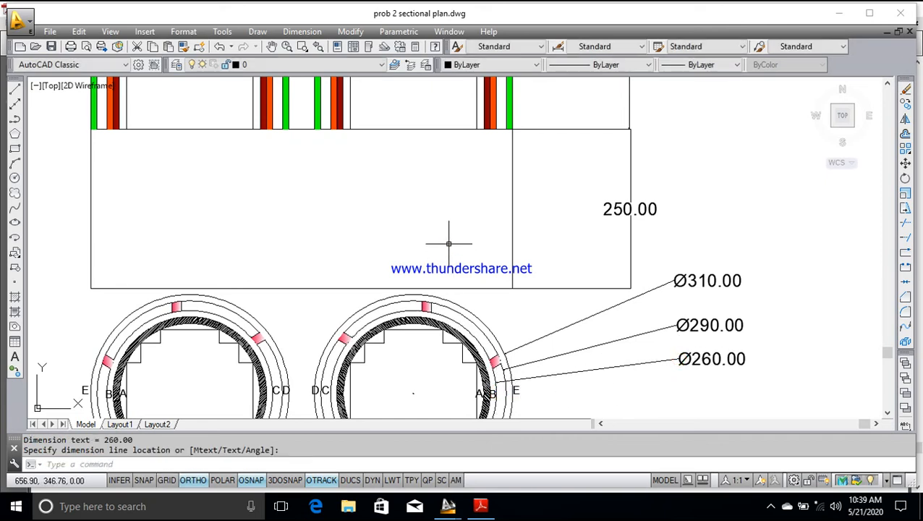
- Add diameter dimensions to the outer and inner circles of the right-hand plan's hatched ring, stacking their text below the others
{"action": "key", "text": "Return"}
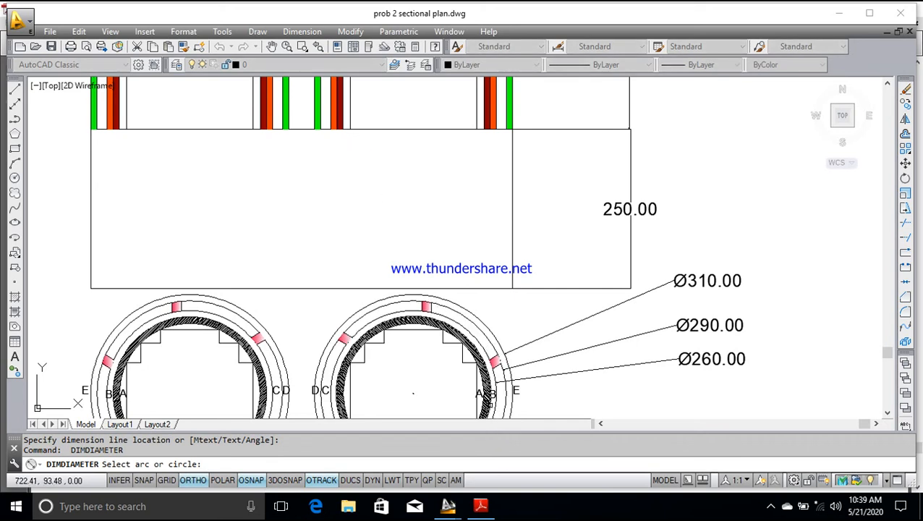
{"action": "left_click", "coordinate": [489, 397]}
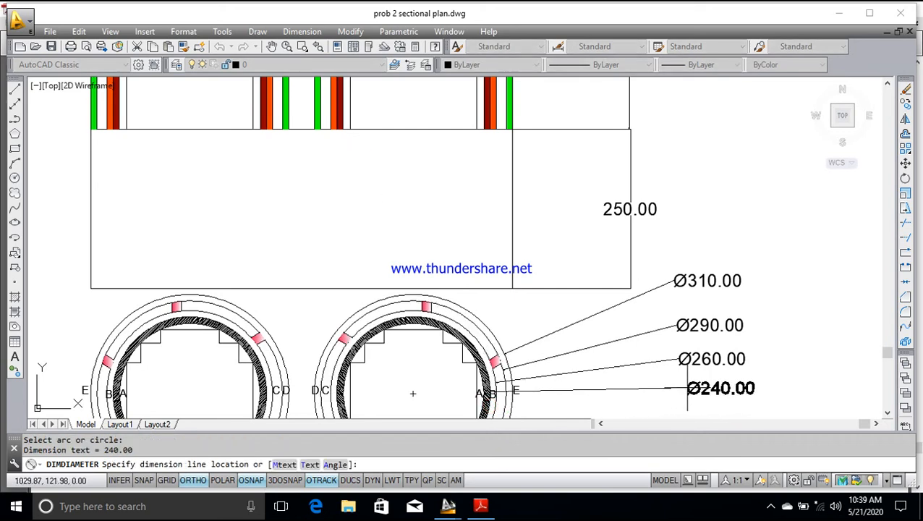
{"action": "left_click", "coordinate": [687, 388]}
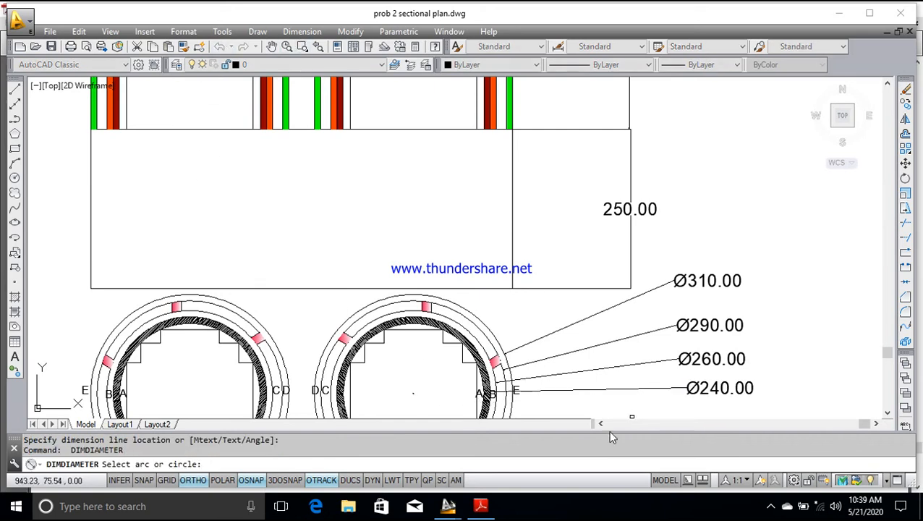
{"action": "key", "text": "Return"}
{"action": "left_click", "coordinate": [483, 397]}
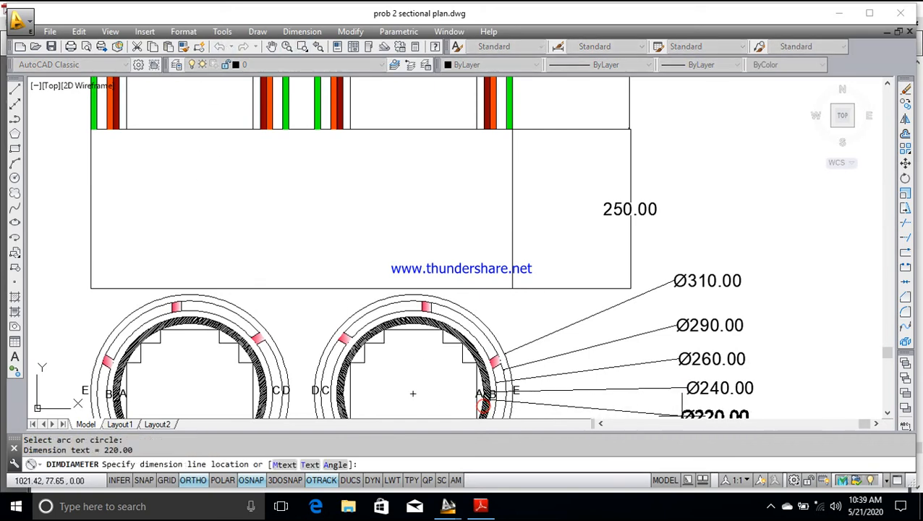
{"action": "left_click", "coordinate": [691, 411]}
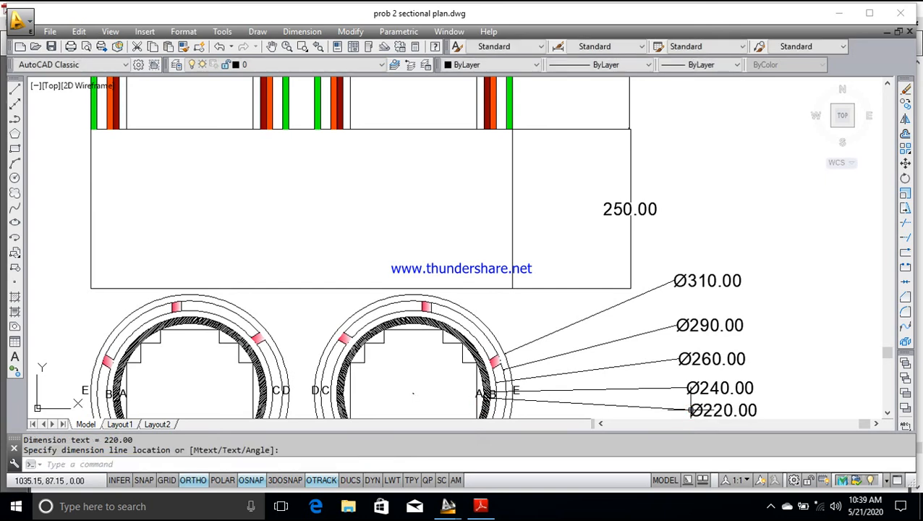
{"action": "key", "text": "Escape"}
- Add a horizontal linear dimension across the uppermost step of the right-hand plan's stepped core, placed above the circles
{"action": "scroll", "coordinate": [540, 340], "scroll_direction": "down", "scroll_amount": 5}
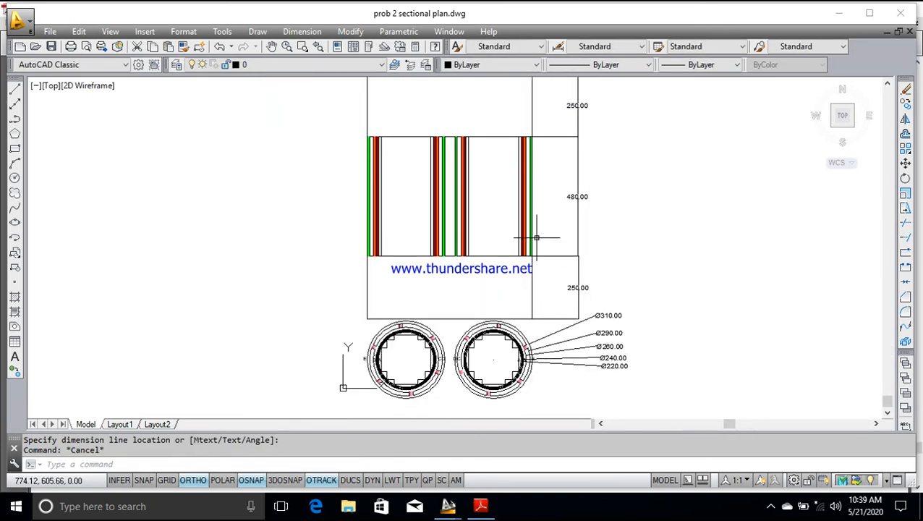
{"action": "scroll", "coordinate": [509, 296], "scroll_direction": "up", "scroll_amount": 3}
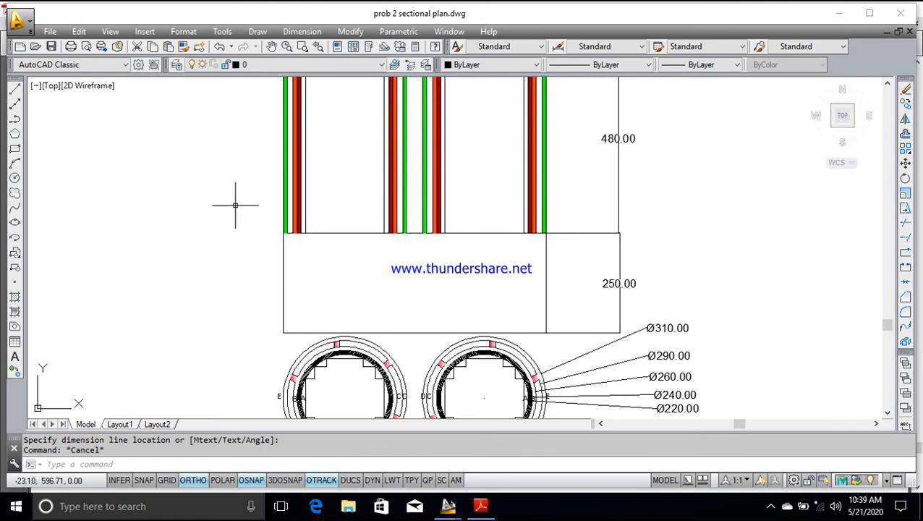
{"action": "left_click", "coordinate": [302, 31]}
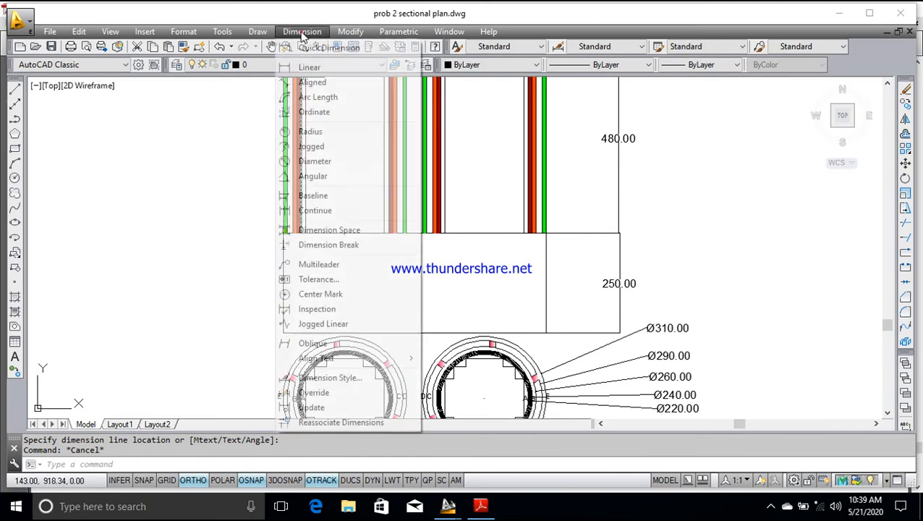
{"action": "left_click", "coordinate": [310, 68]}
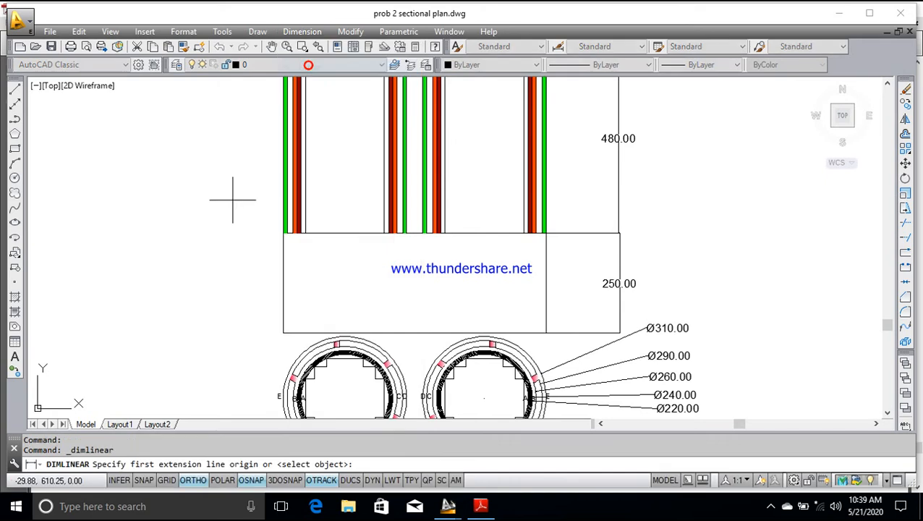
{"action": "left_click", "coordinate": [465, 359]}
{"action": "left_click", "coordinate": [503, 358]}
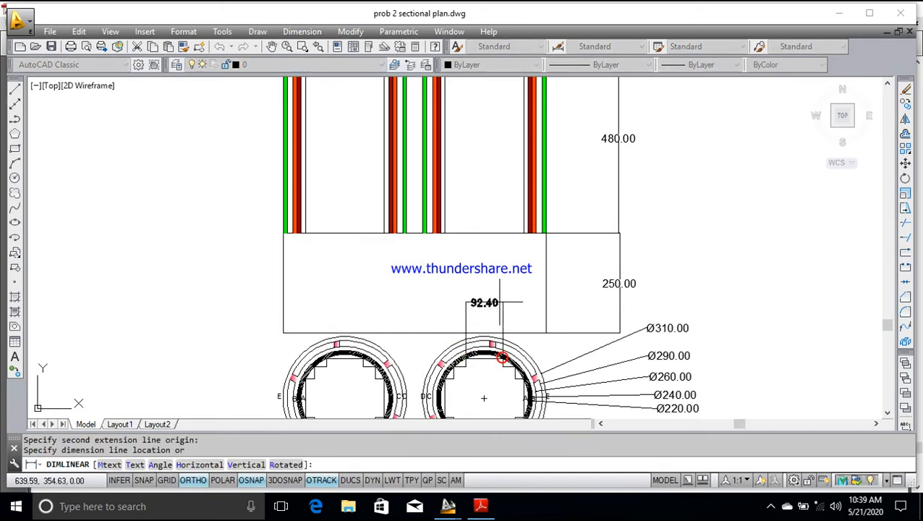
{"action": "left_click", "coordinate": [484, 307]}
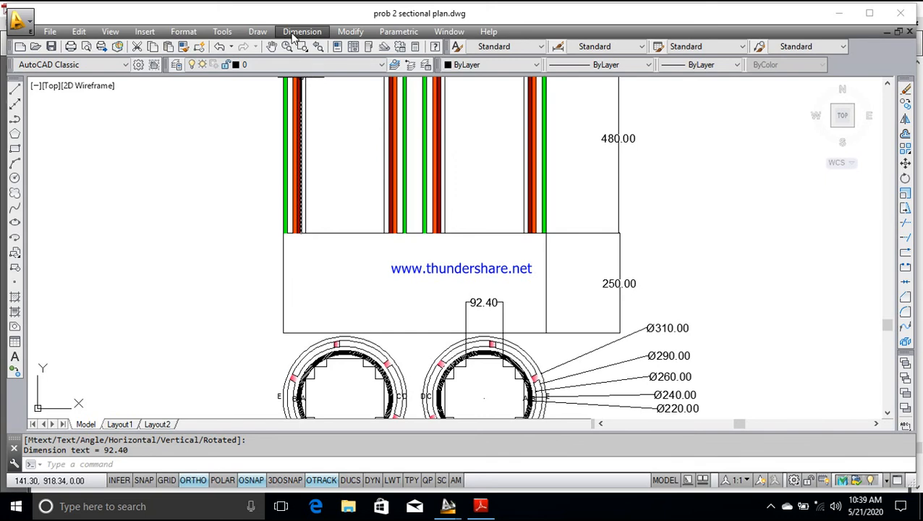
- Add a horizontal linear dimension across the middle step of the right-hand plan's stepped core, above the uppermost step's dimension
{"action": "left_click", "coordinate": [302, 31]}
{"action": "left_click", "coordinate": [305, 68]}
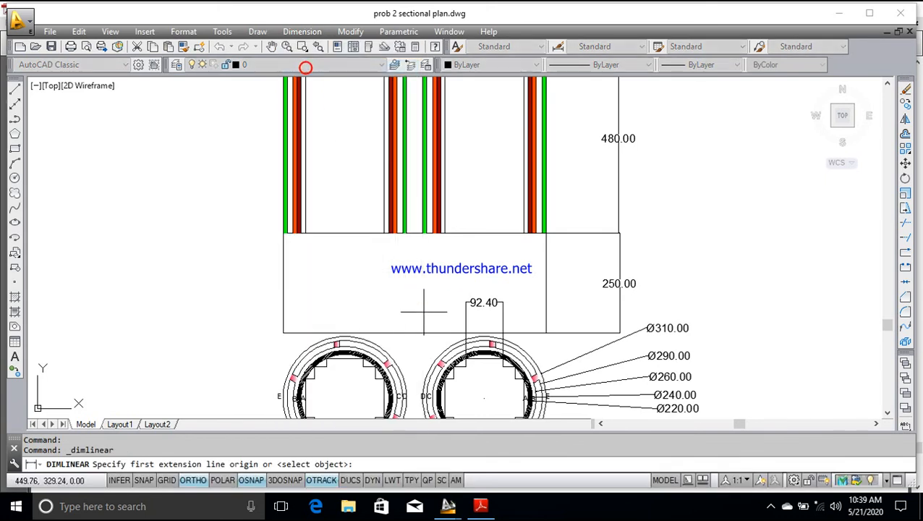
{"action": "left_click", "coordinate": [454, 368]}
{"action": "left_click", "coordinate": [515, 363]}
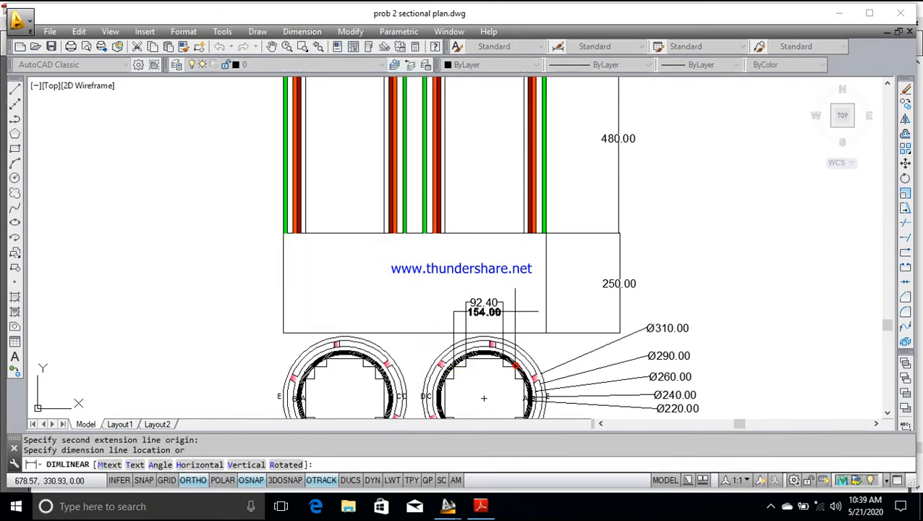
{"action": "left_click", "coordinate": [517, 285]}
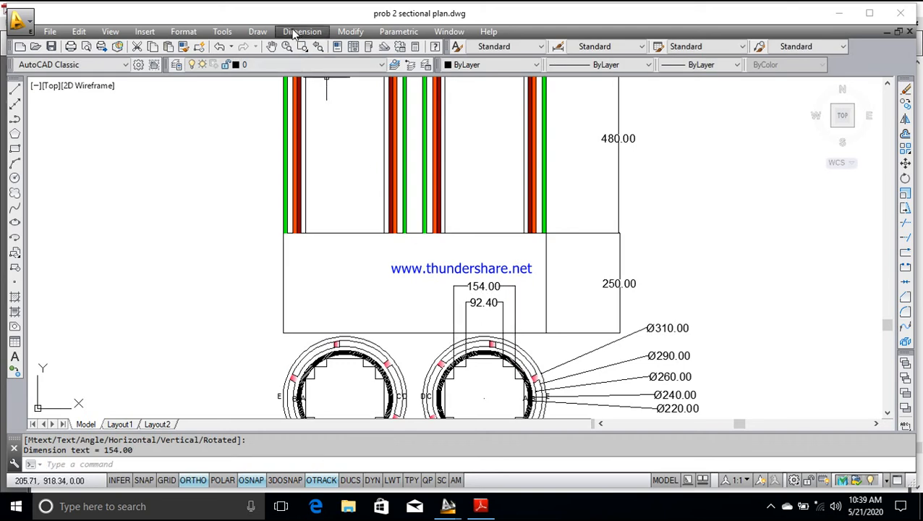
- Add a horizontal linear dimension across the widest step of the right-hand plan's core, stacked above the middle step's dimension
{"action": "left_click", "coordinate": [294, 33]}
{"action": "left_click", "coordinate": [310, 67]}
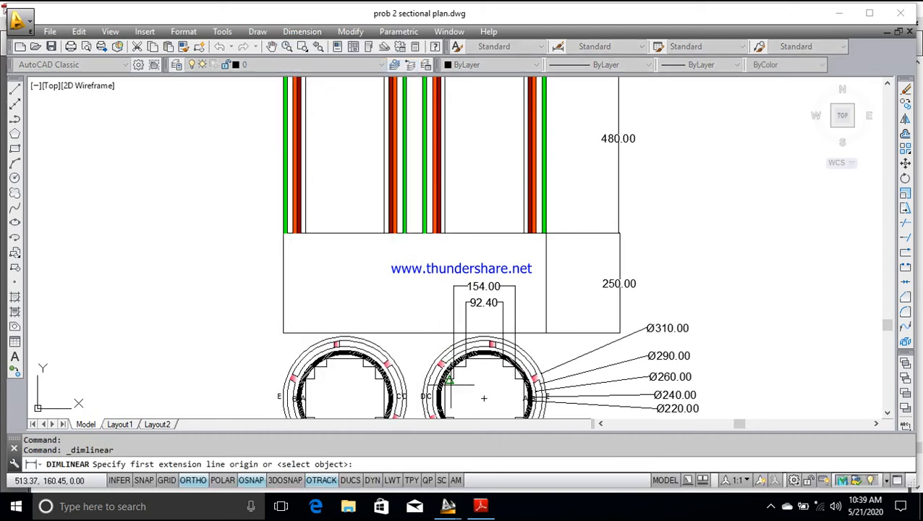
{"action": "left_click", "coordinate": [445, 378]}
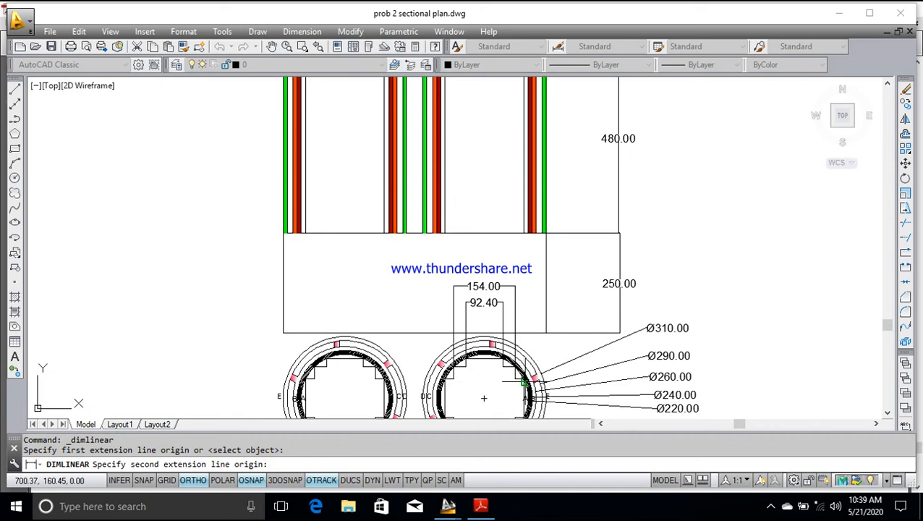
{"action": "left_click", "coordinate": [526, 382]}
{"action": "left_click", "coordinate": [524, 267]}
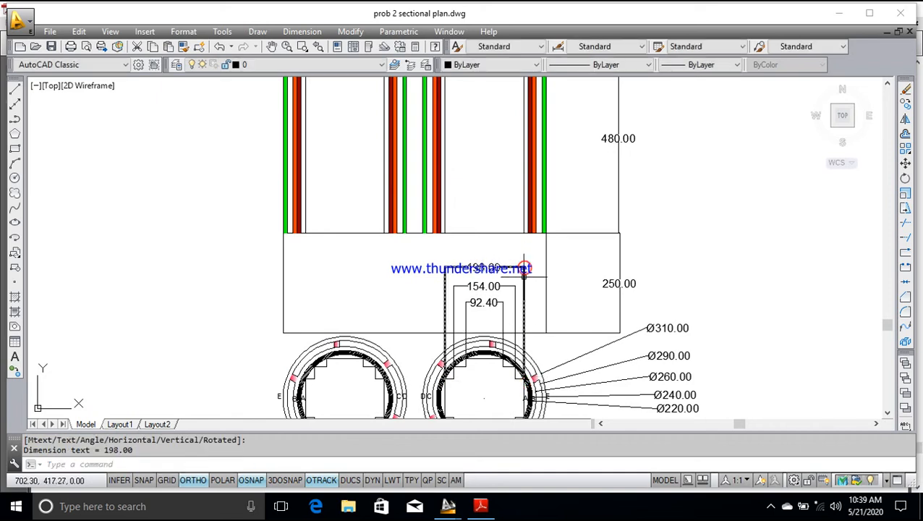
{"action": "key", "text": "Escape"}
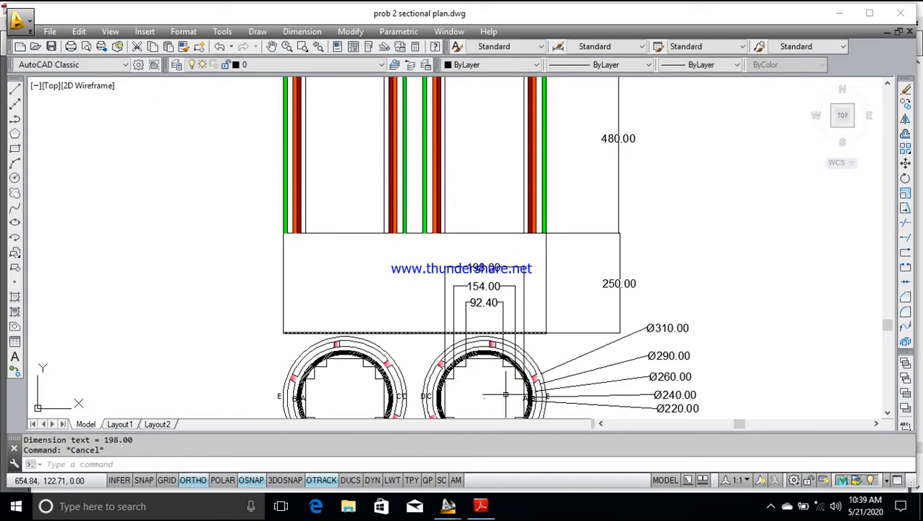
- Switch to the problem PDF in Adobe Reader, review the stamping lengths and winding diameters on page 1, and return to the drawing
{"action": "scroll", "coordinate": [480, 354], "scroll_direction": "down", "scroll_amount": 2}
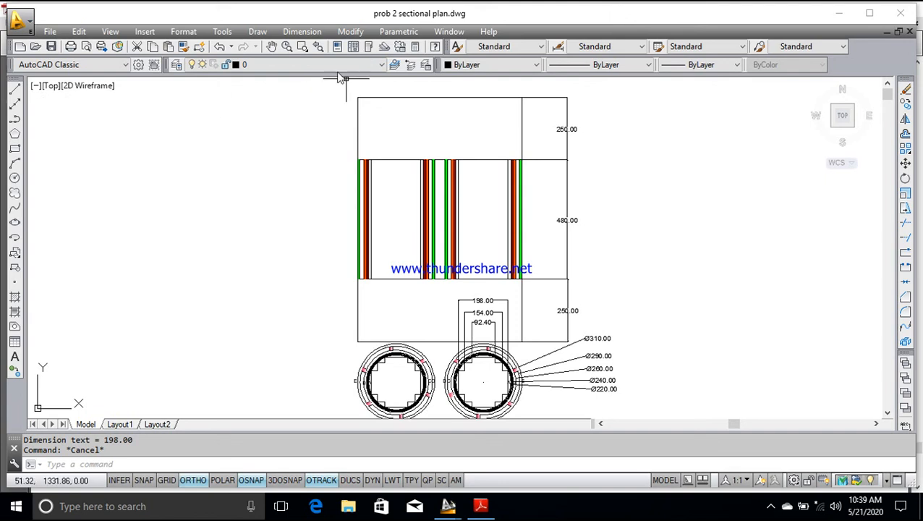
{"action": "left_click", "coordinate": [481, 506]}
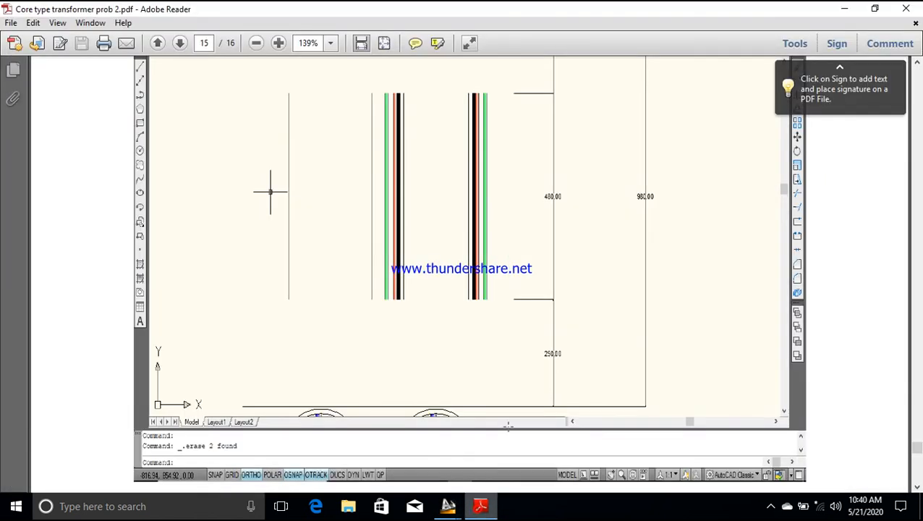
{"action": "scroll", "coordinate": [616, 239], "scroll_direction": "up", "scroll_amount": 10}
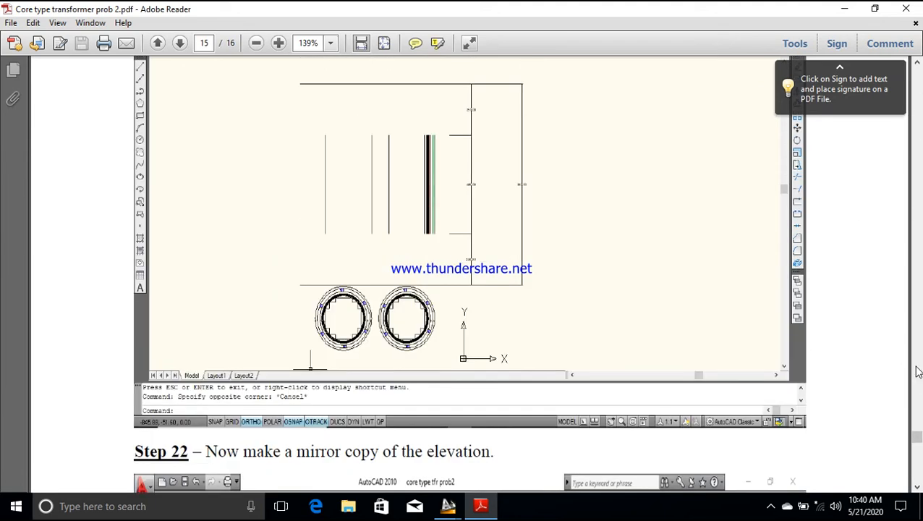
{"action": "left_click_drag", "start_coordinate": [917, 433], "coordinate": [918, 78]}
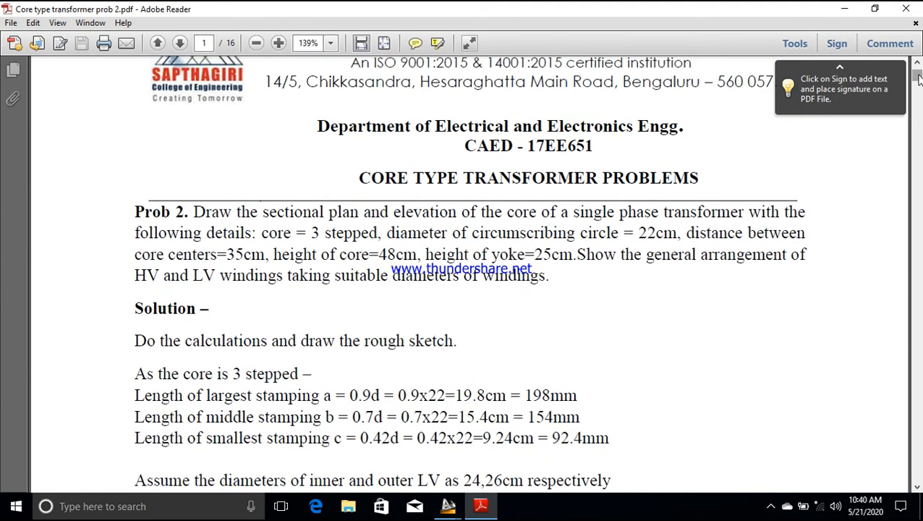
{"action": "scroll", "coordinate": [539, 364], "scroll_direction": "down", "scroll_amount": 2}
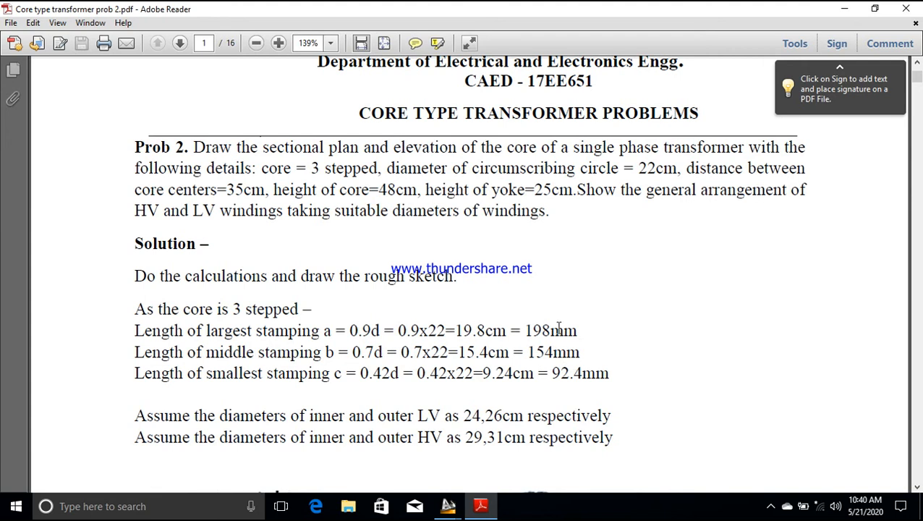
{"action": "left_click", "coordinate": [848, 9]}
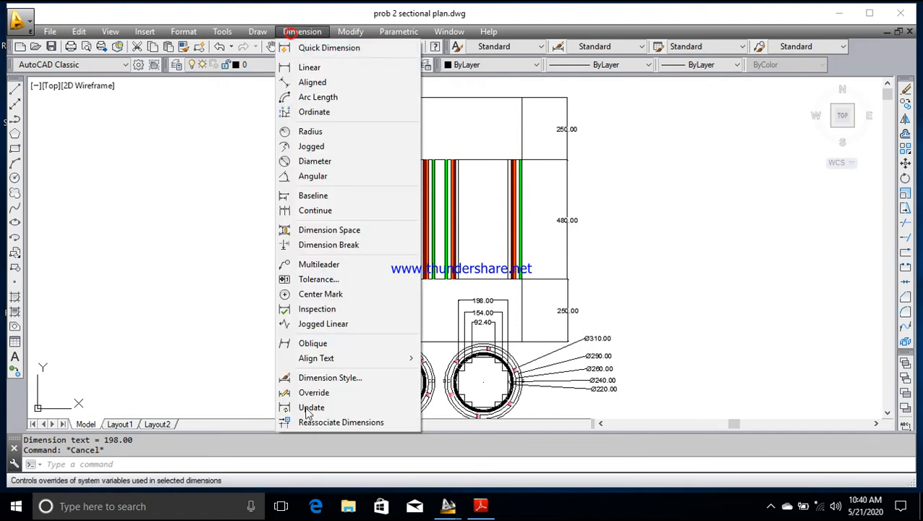
- Add the single-line text "Elevation" with height 10 and rotation 0 beside the upper end of the elevation, on its left side
{"action": "mouse_move", "coordinate": [256, 34]}
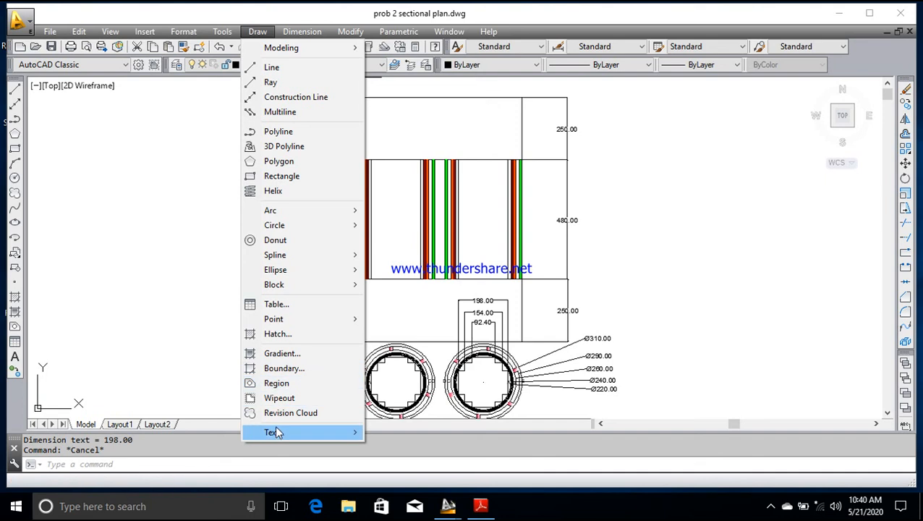
{"action": "mouse_move", "coordinate": [271, 432]}
{"action": "left_click", "coordinate": [412, 448]}
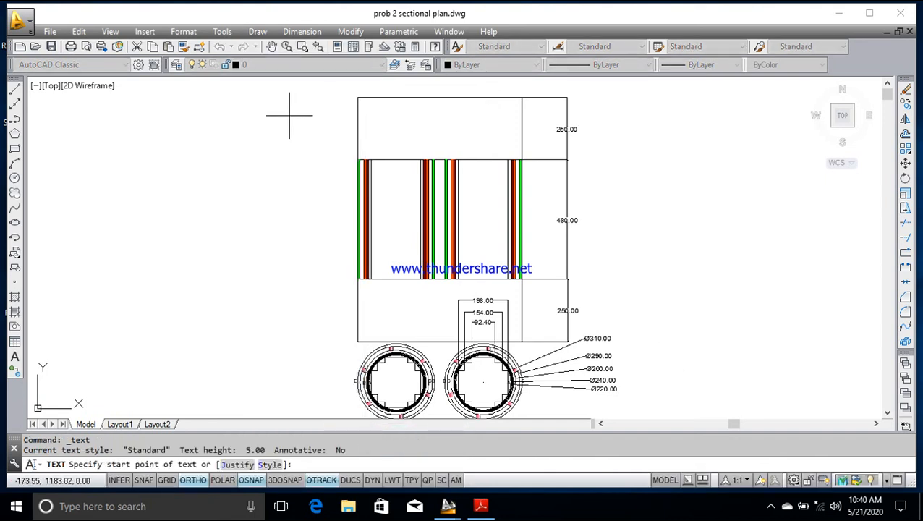
{"action": "left_click", "coordinate": [265, 117]}
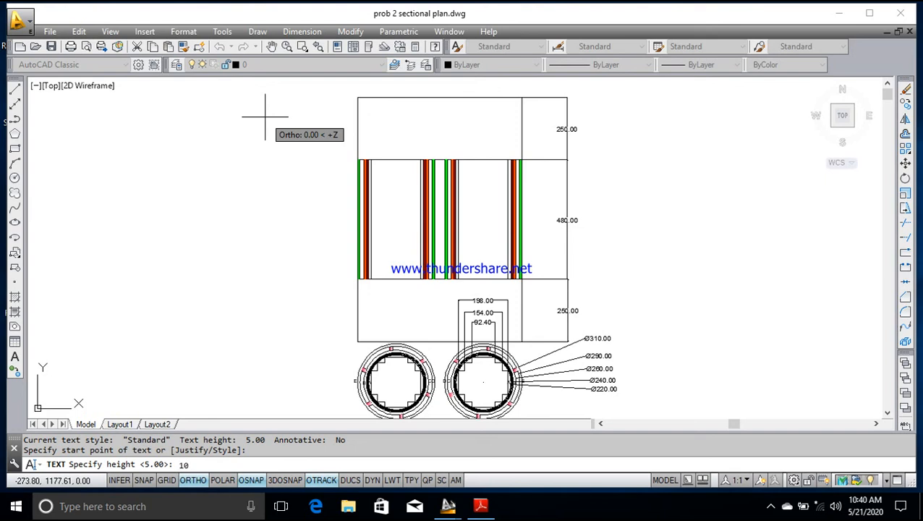
{"action": "key", "text": "Return"}
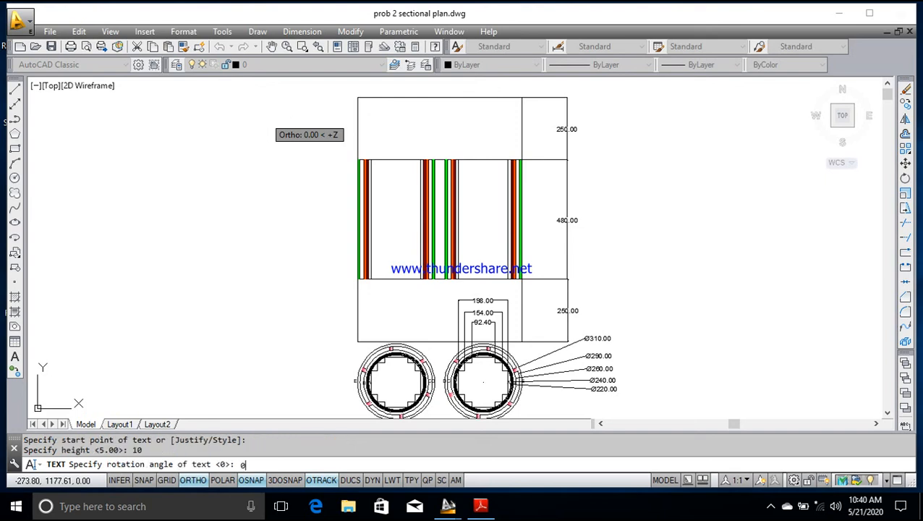
{"action": "key", "text": "Return"}
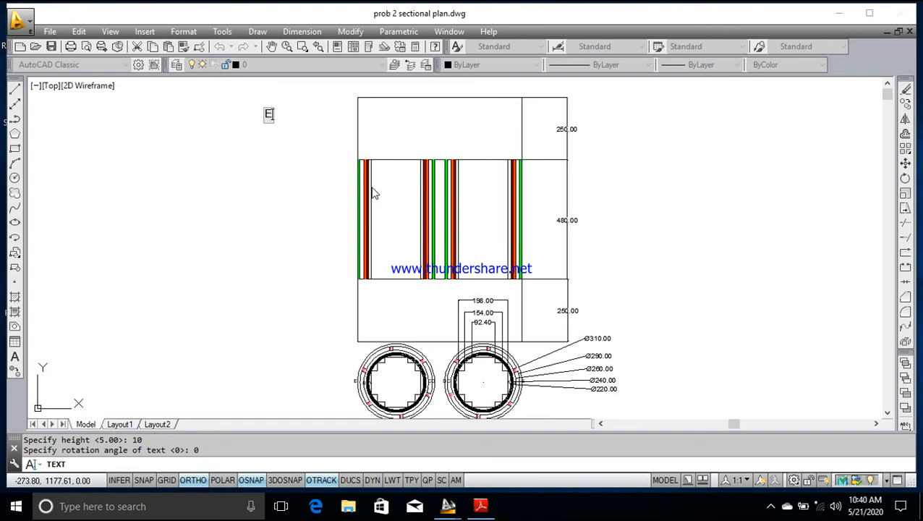
{"action": "type", "text": "Elevation"}
- Add a second single-line text reading "Sectional Plan" below the Elevation label and end the text command
{"action": "left_click", "coordinate": [289, 298]}
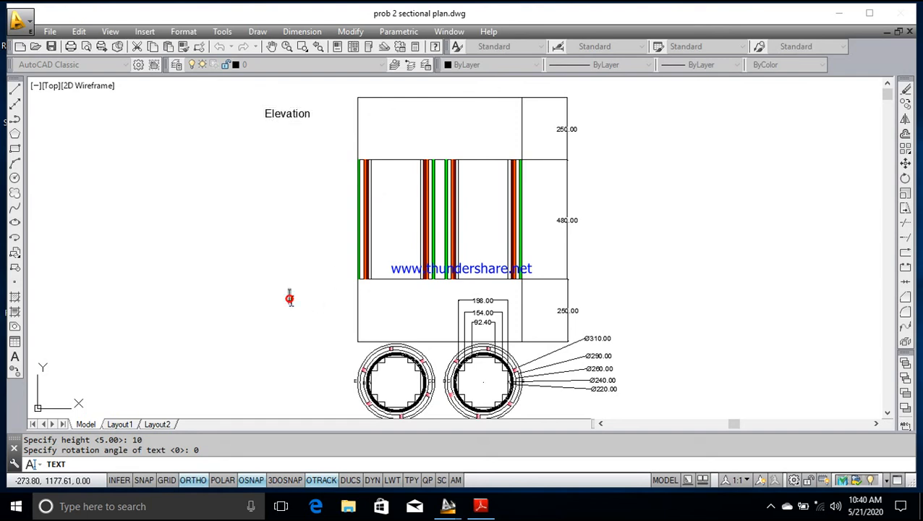
{"action": "left_click", "coordinate": [262, 377]}
{"action": "left_click", "coordinate": [272, 367]}
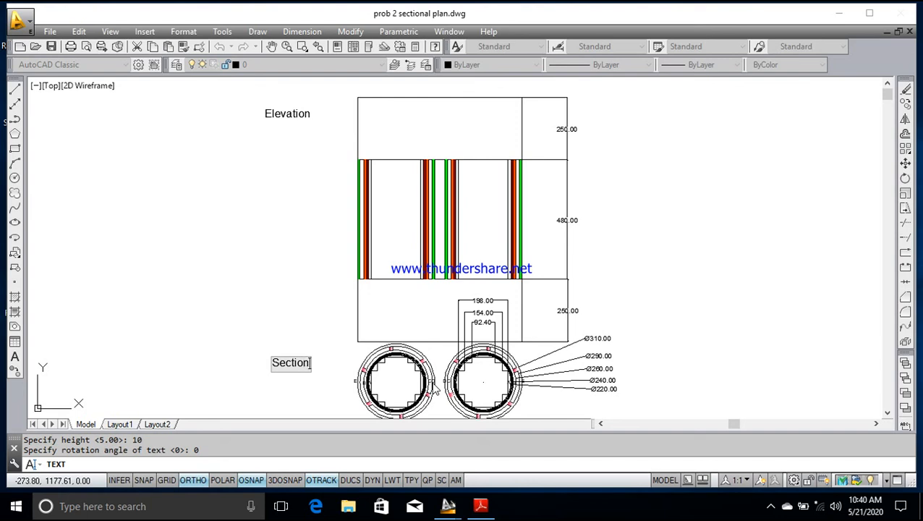
{"action": "type", "text": "Sectional Plan"}
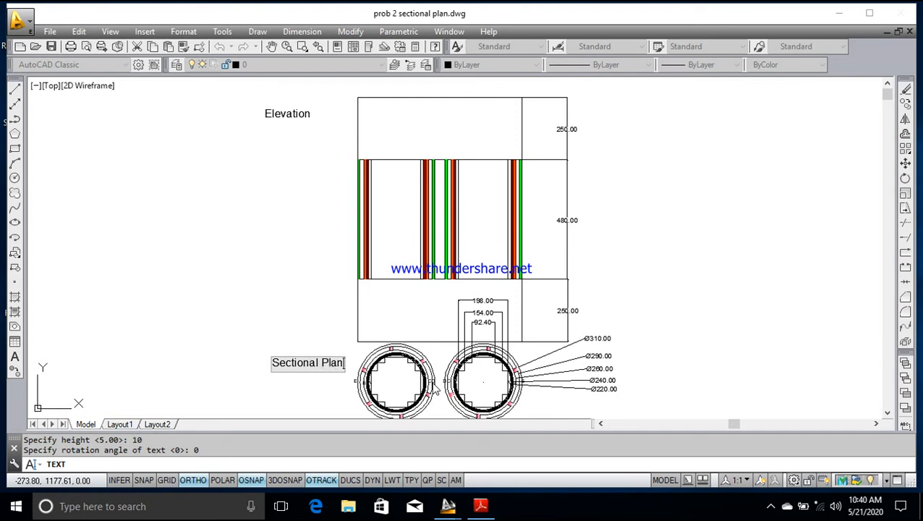
{"action": "left_click", "coordinate": [311, 247]}
{"action": "key", "text": "Escape"}
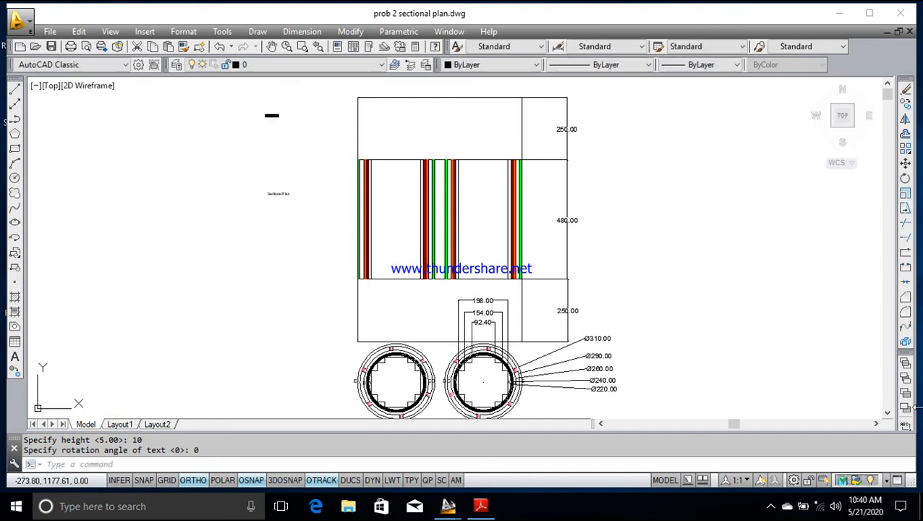
{"action": "left_click", "coordinate": [269, 116]}
{"action": "right_click", "coordinate": [266, 116]}
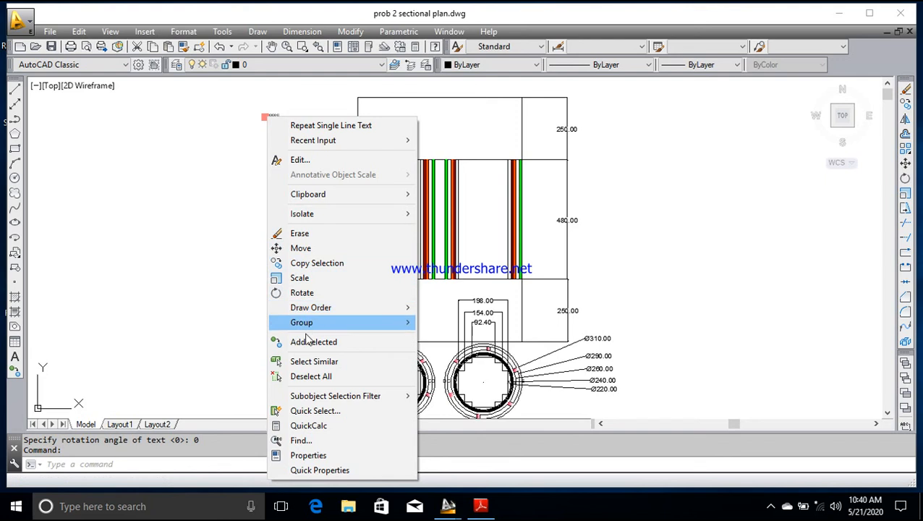
{"action": "left_click", "coordinate": [309, 284]}
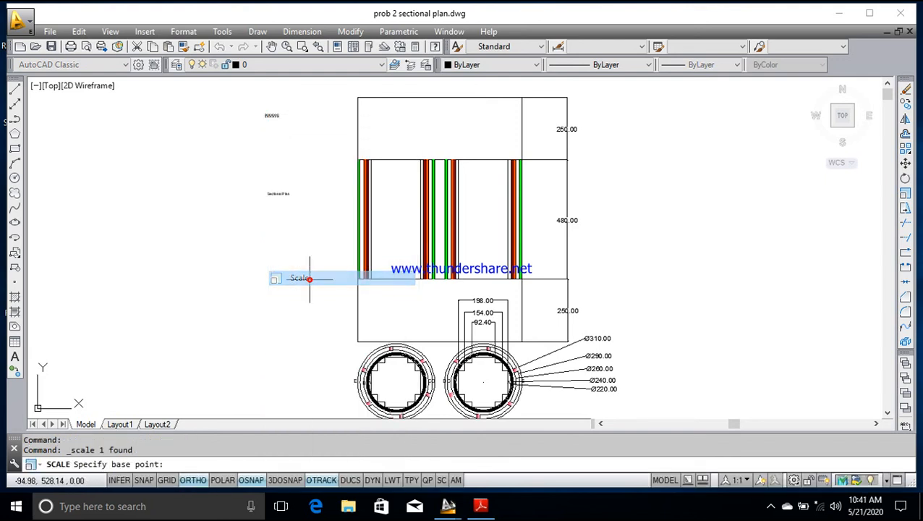
{"action": "left_click", "coordinate": [265, 116]}
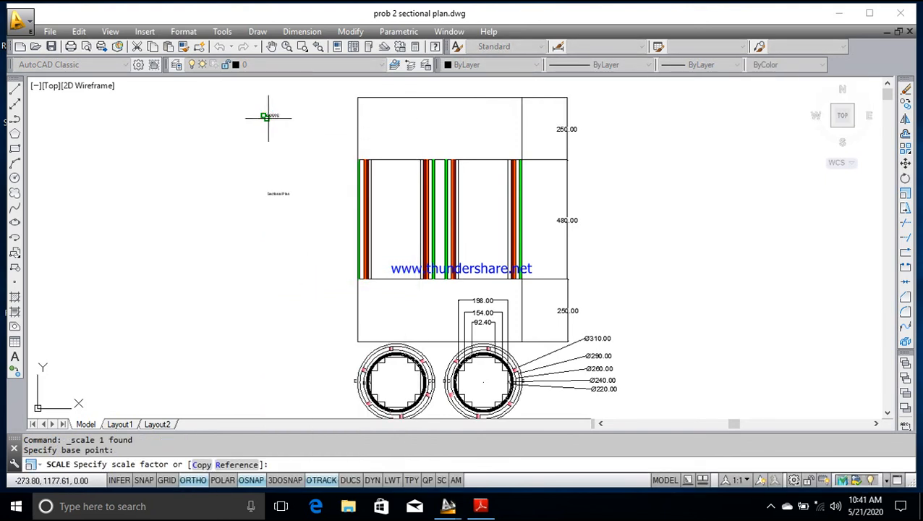
{"action": "left_click", "coordinate": [265, 116]}
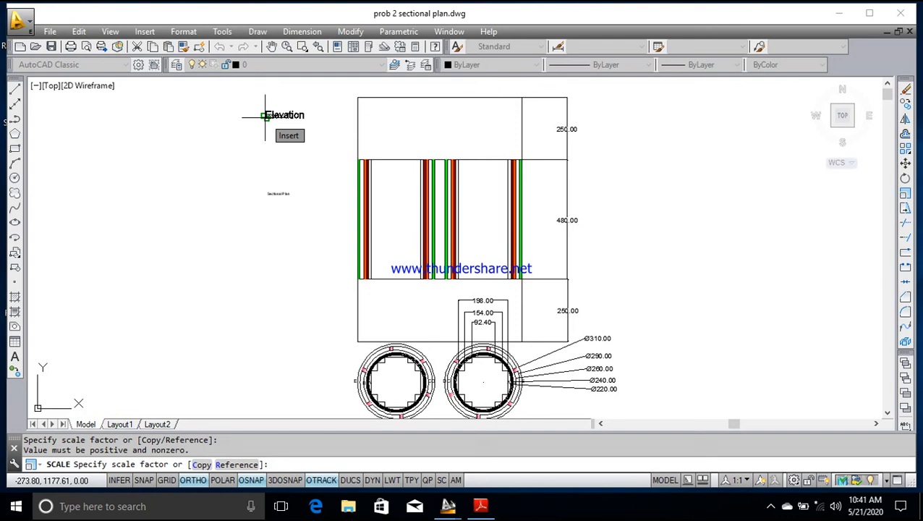
{"action": "key", "text": "Escape"}
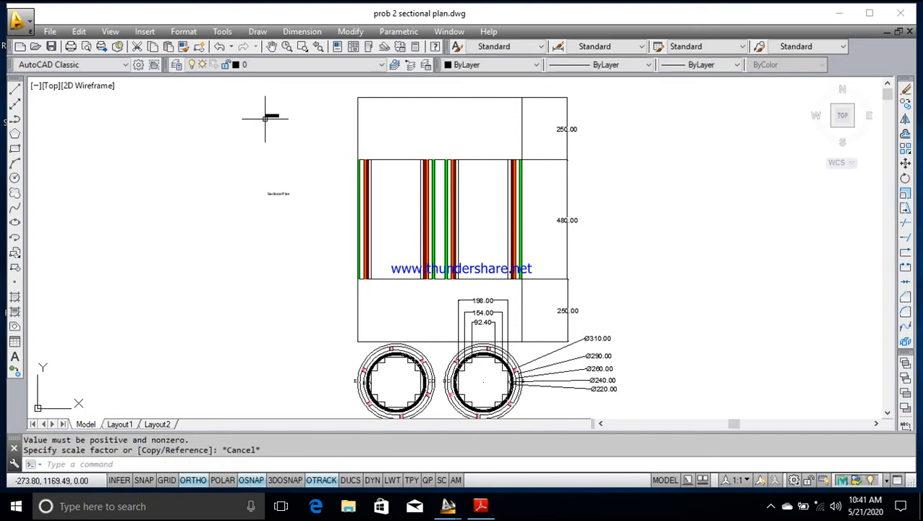
- Scale the Elevation label by a factor of 5 about its insertion point
{"action": "right_click", "coordinate": [266, 118]}
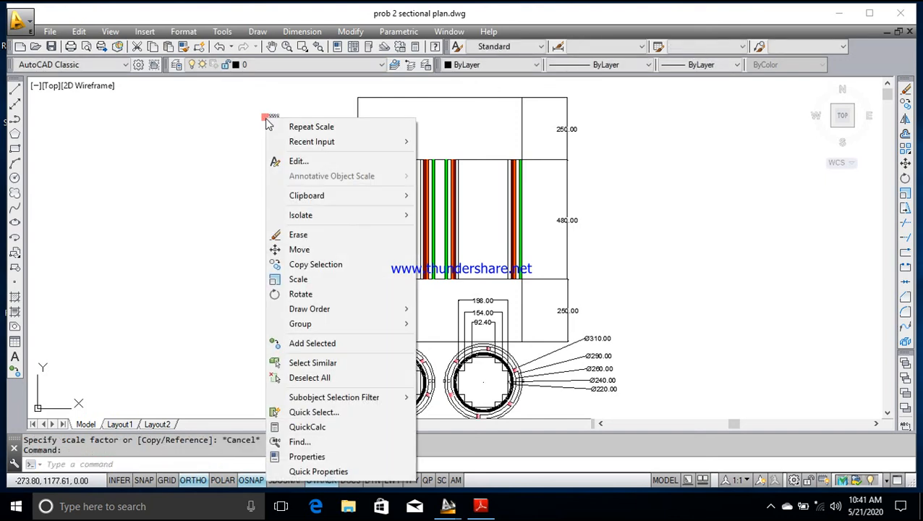
{"action": "left_click", "coordinate": [298, 280]}
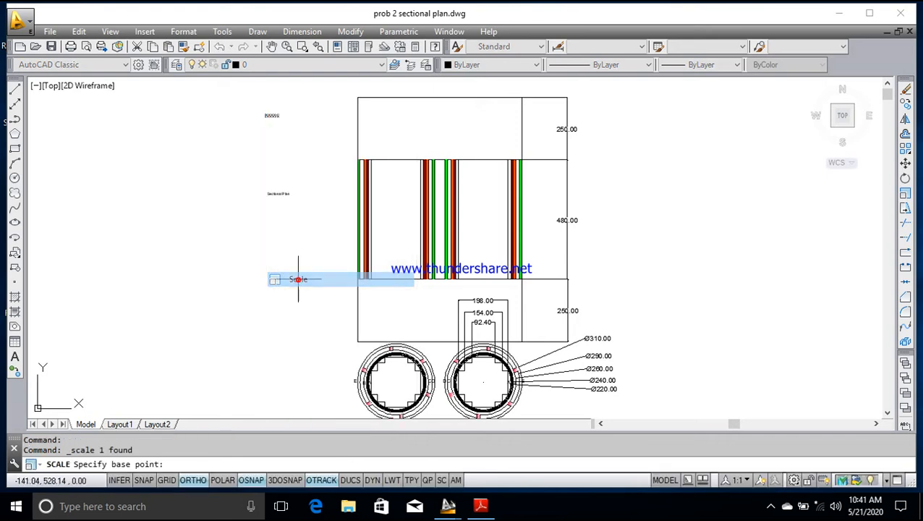
{"action": "left_click", "coordinate": [267, 117]}
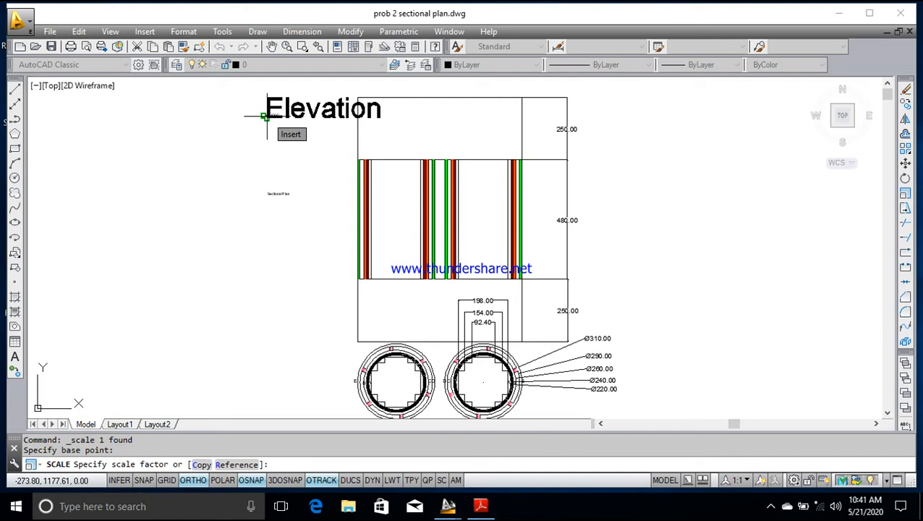
{"action": "key", "text": "Return"}
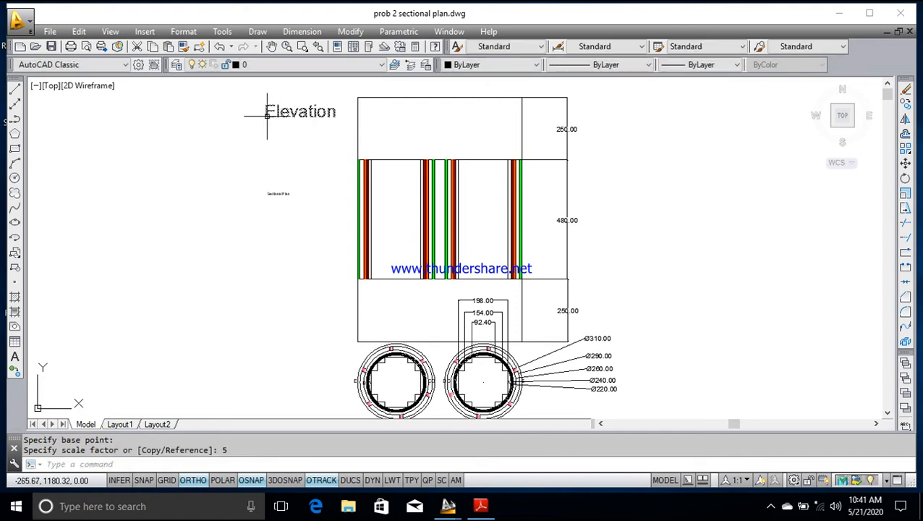
{"action": "key", "text": "Escape"}
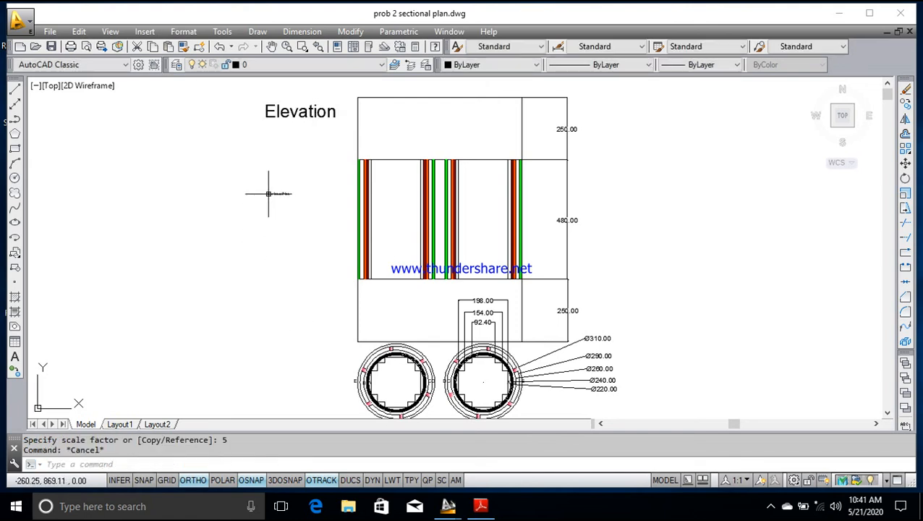
- Scale the Sectional Plan label by a factor of 5 about its insertion point
{"action": "left_click", "coordinate": [268, 194]}
{"action": "right_click", "coordinate": [270, 199]}
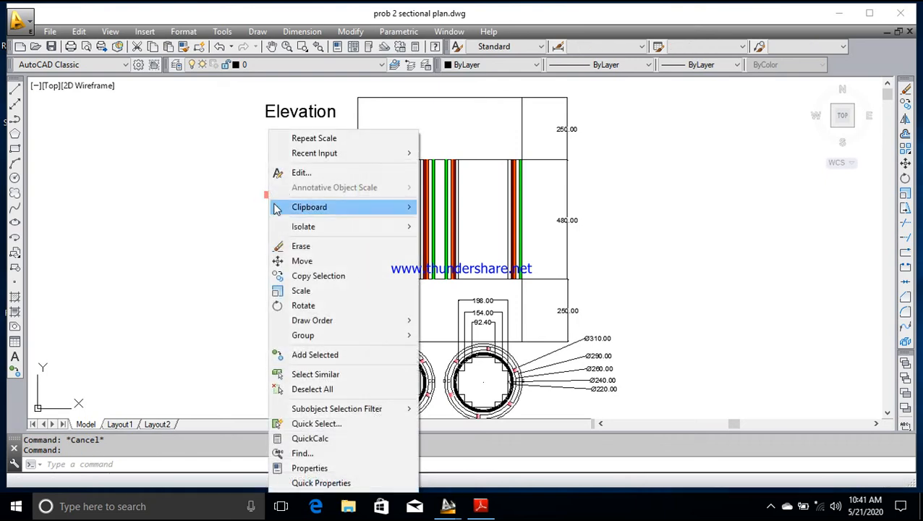
{"action": "left_click", "coordinate": [294, 291]}
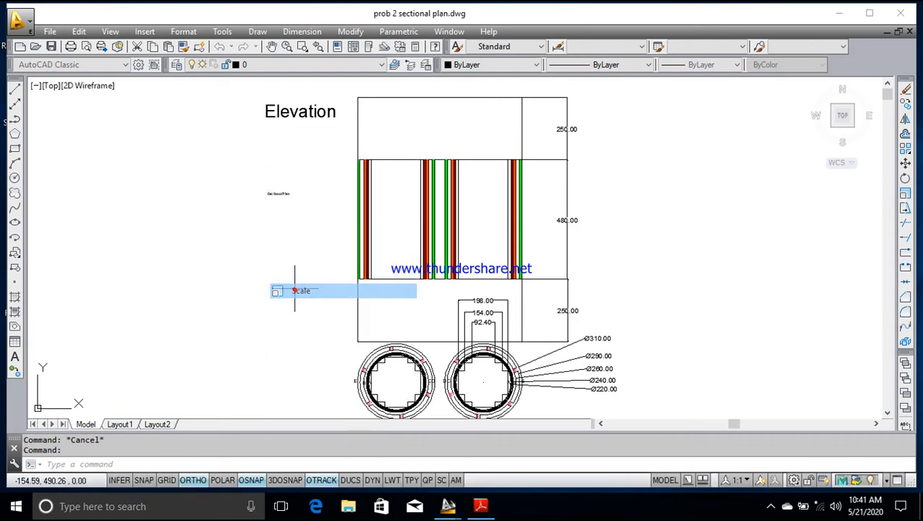
{"action": "left_click", "coordinate": [268, 193]}
{"action": "type", "text": "5"}
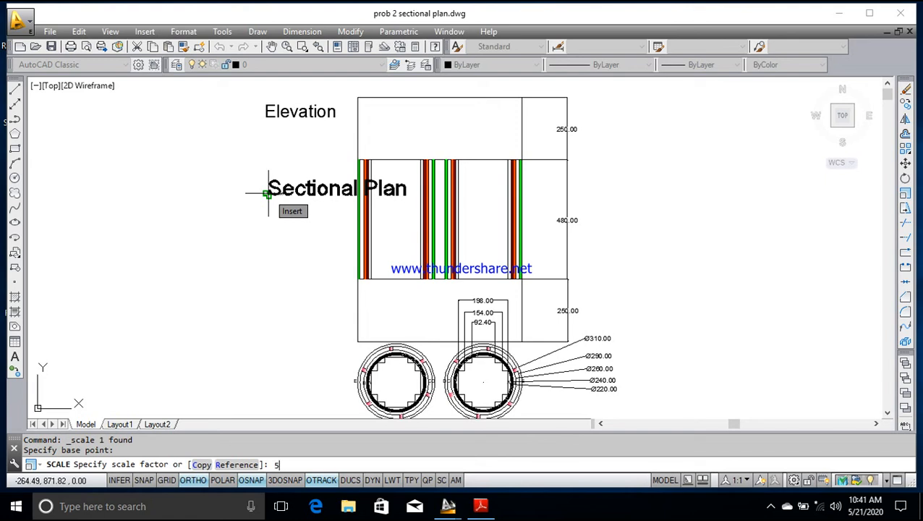
{"action": "key", "text": "Return"}
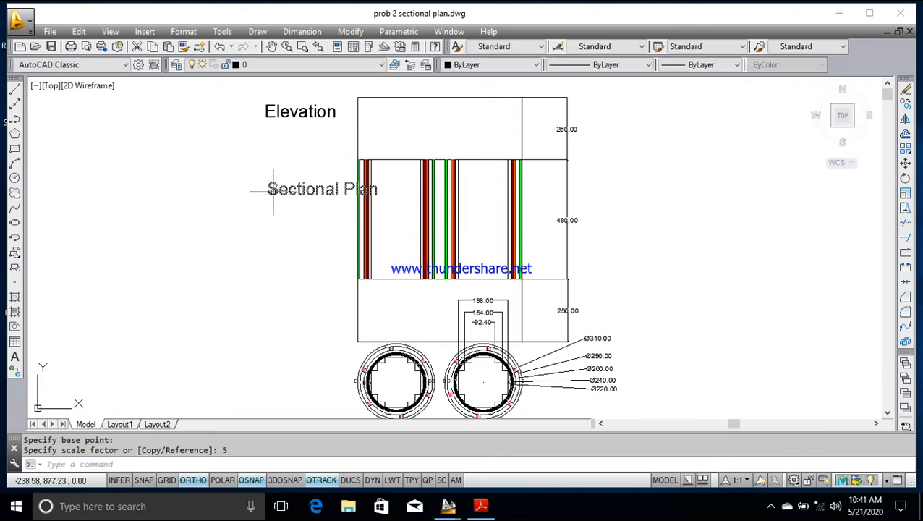
- Move the Sectional Plan label straight down by its insertion point to just above the core circles of the plan
{"action": "left_click", "coordinate": [274, 192]}
{"action": "left_click", "coordinate": [268, 193]}
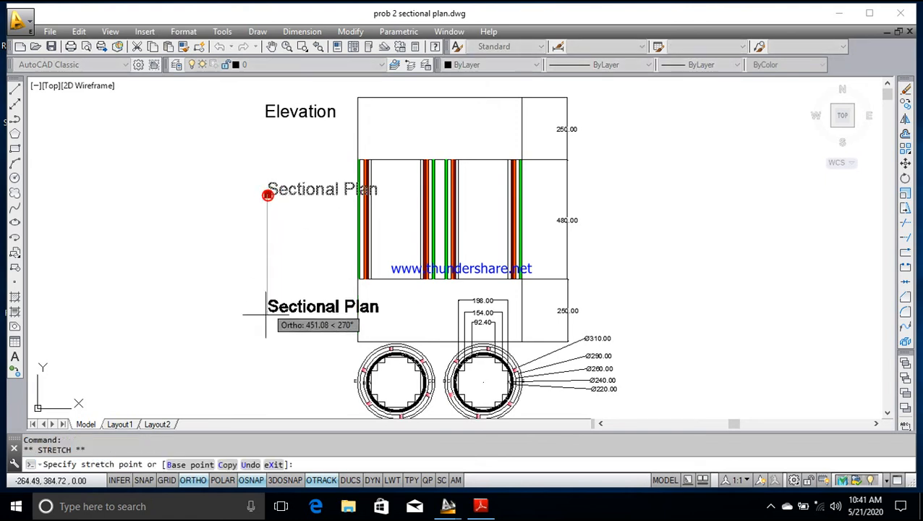
{"action": "left_click", "coordinate": [232, 340]}
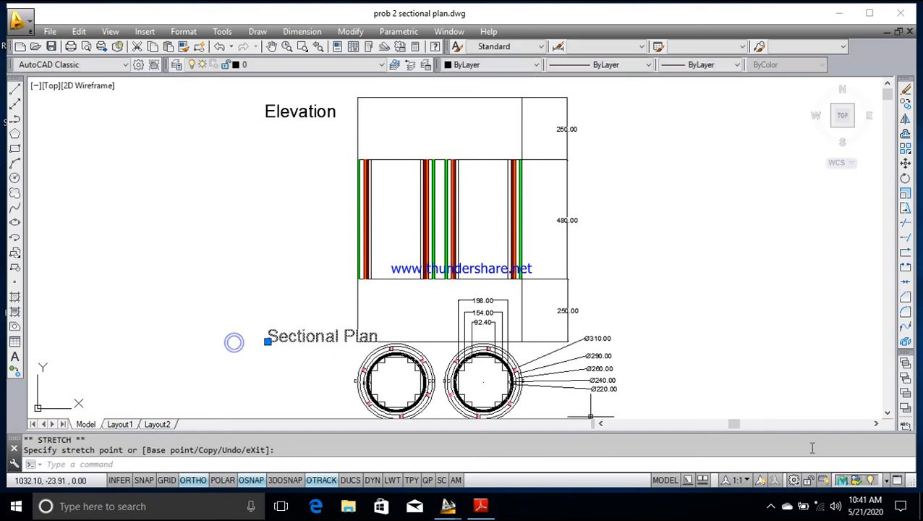
{"action": "key", "text": "Escape"}
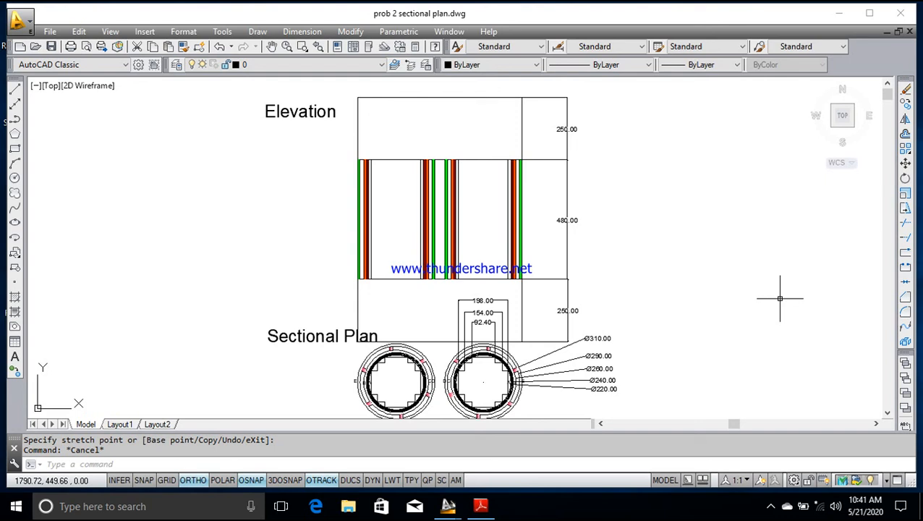
- Check the problem statement in Adobe Reader and copy the drawing's Elevation label horizontally about 1282 units, beside the upper 250 dimension
{"action": "left_click", "coordinate": [479, 510]}
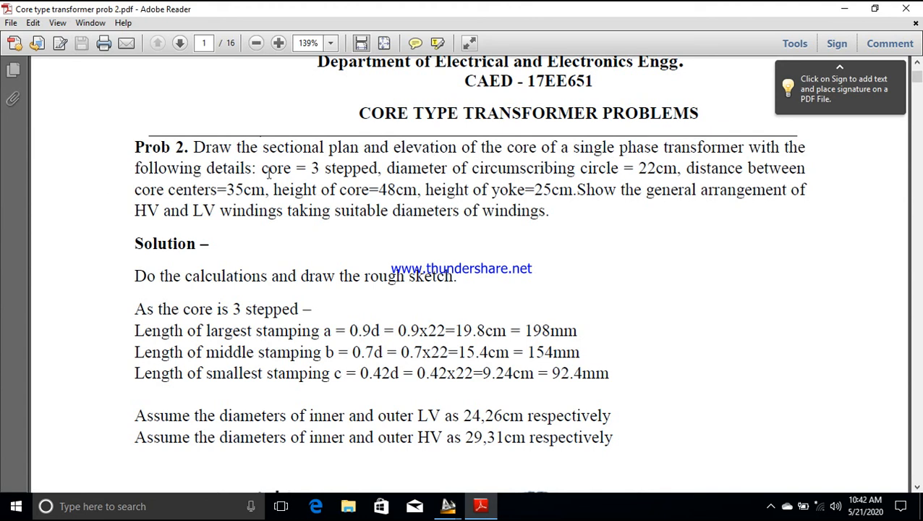
{"action": "left_click", "coordinate": [844, 9]}
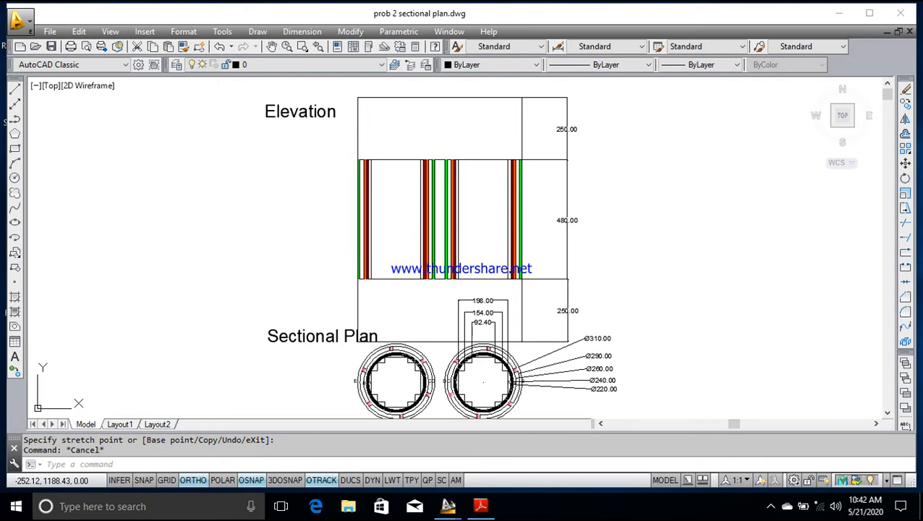
{"action": "left_click", "coordinate": [265, 116]}
{"action": "right_click", "coordinate": [264, 115]}
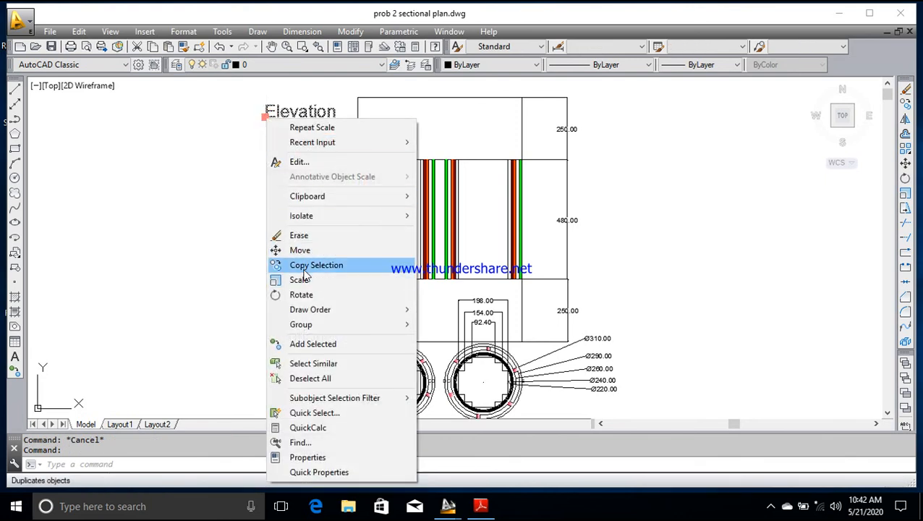
{"action": "left_click", "coordinate": [306, 271]}
{"action": "left_click", "coordinate": [265, 116]}
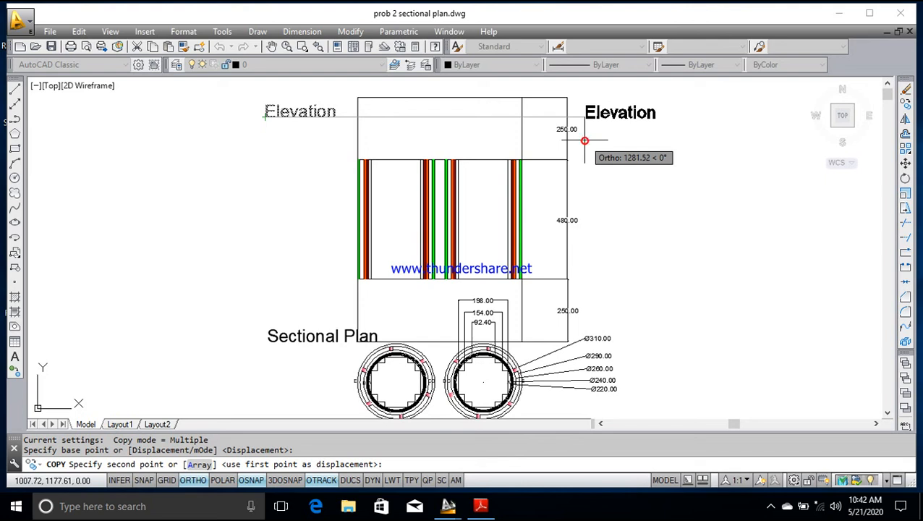
{"action": "left_click", "coordinate": [584, 141]}
{"action": "key", "text": "Escape"}
- Change the text of the copied label beside the upper yoke dimension to "Hy"
{"action": "double_click", "coordinate": [599, 118]}
{"action": "left_click", "coordinate": [659, 119]}
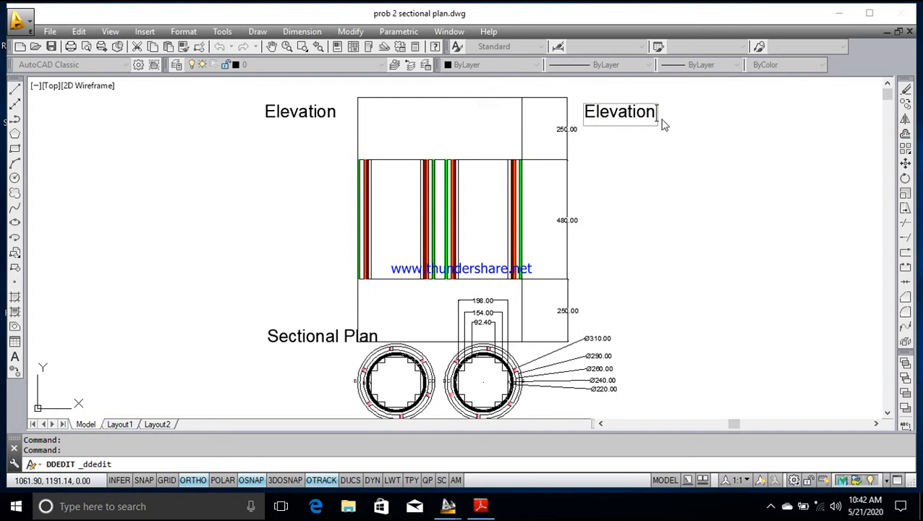
{"action": "key", "text": "BackSpace"}
{"action": "key", "text": "BackSpace"}
{"action": "key", "text": "BackSpace"}
{"action": "key", "text": "BackSpace"}
{"action": "key", "text": "BackSpace"}
{"action": "key", "text": "BackSpace"}
{"action": "key", "text": "BackSpace"}
{"action": "key", "text": "BackSpace"}
{"action": "key", "text": "BackSpace"}
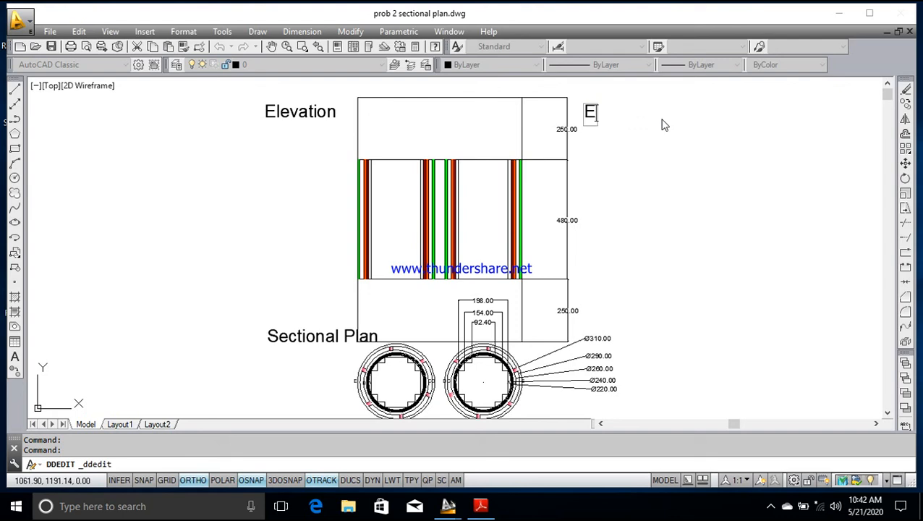
{"action": "type", "text": "Hy"}
{"action": "left_click", "coordinate": [635, 234]}
{"action": "key", "text": "Escape"}
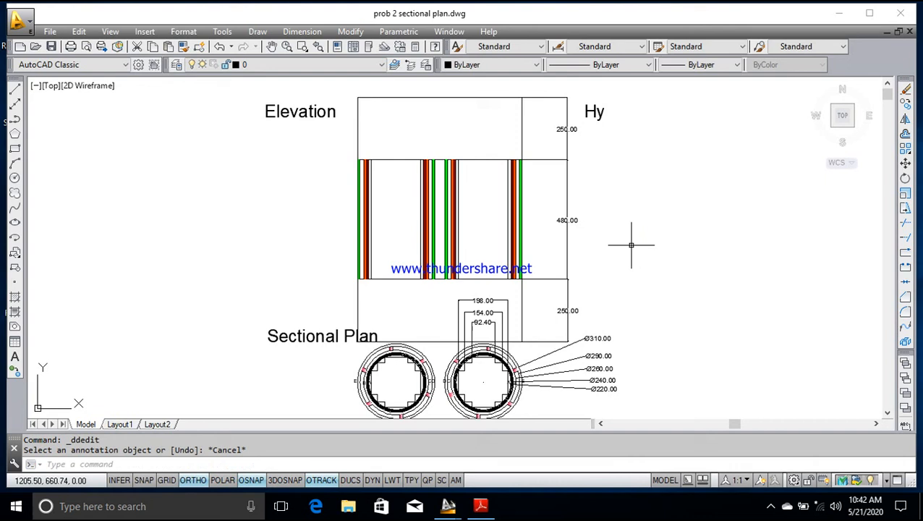
- Copy the Hy label straight down from its insertion point to beside the lower yoke's 250 dimension
{"action": "left_click", "coordinate": [598, 113]}
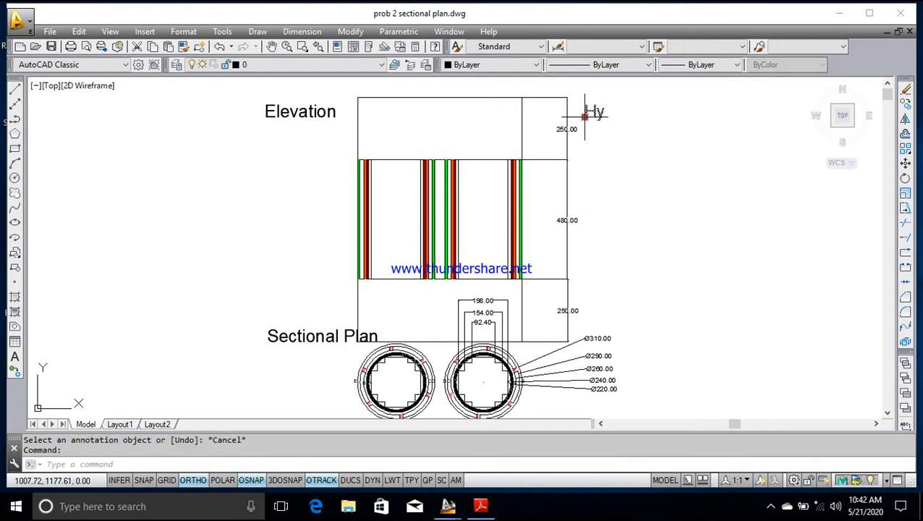
{"action": "right_click", "coordinate": [585, 116]}
{"action": "left_click", "coordinate": [645, 262]}
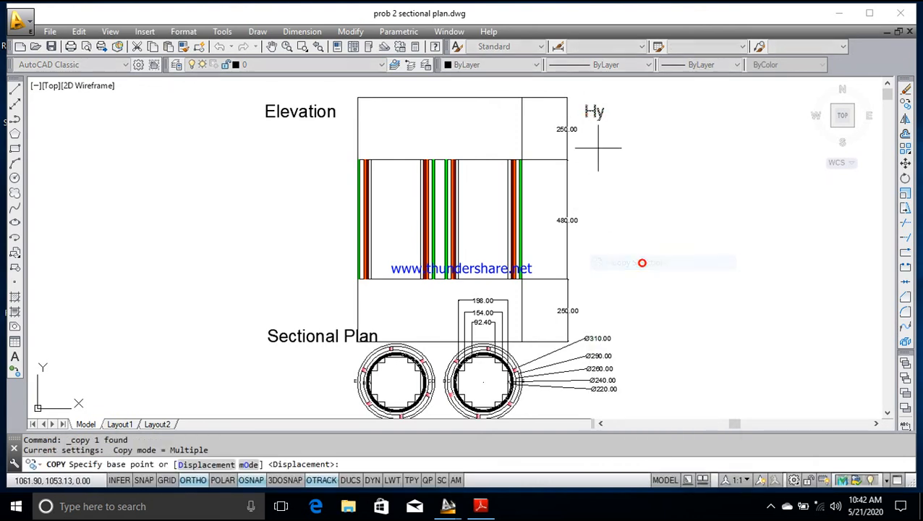
{"action": "left_click", "coordinate": [585, 115]}
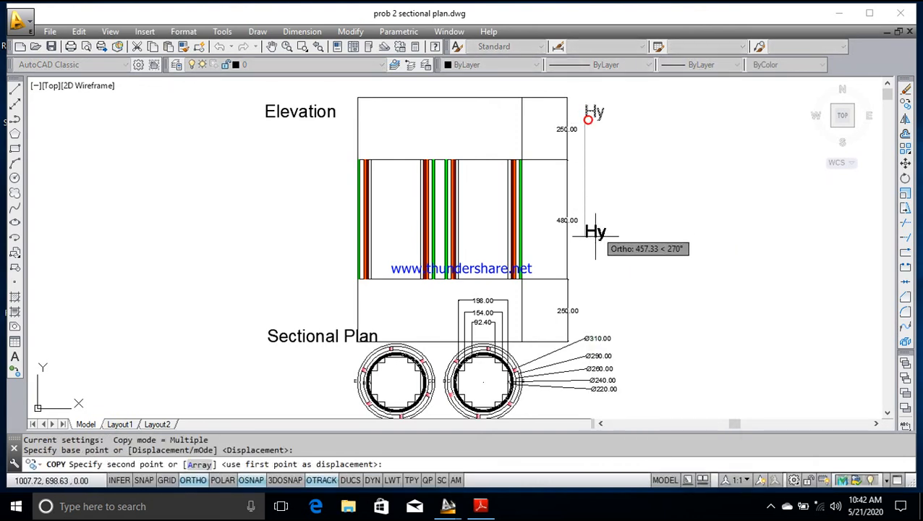
{"action": "left_click", "coordinate": [584, 311]}
{"action": "key", "text": "Escape"}
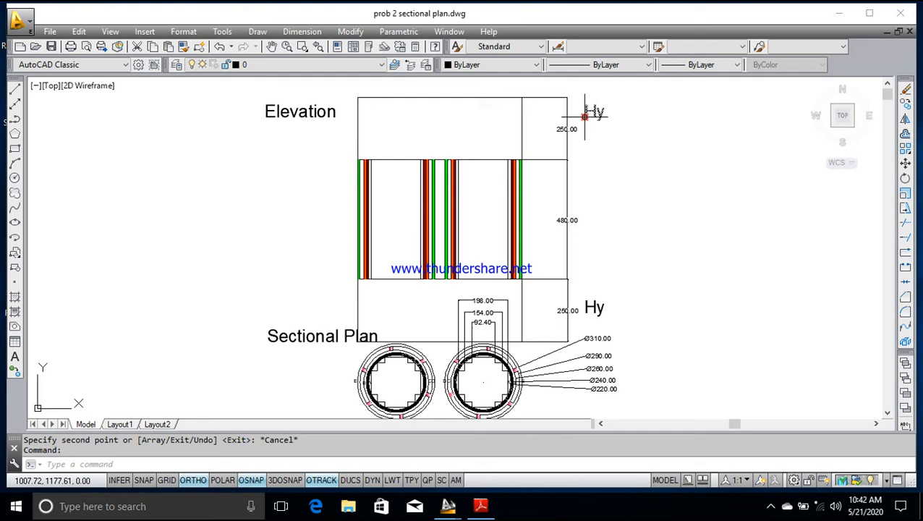
- Copy the upper Hy label straight down to beside the core's 480 height dimension
{"action": "right_click", "coordinate": [585, 115]}
{"action": "left_click", "coordinate": [644, 262]}
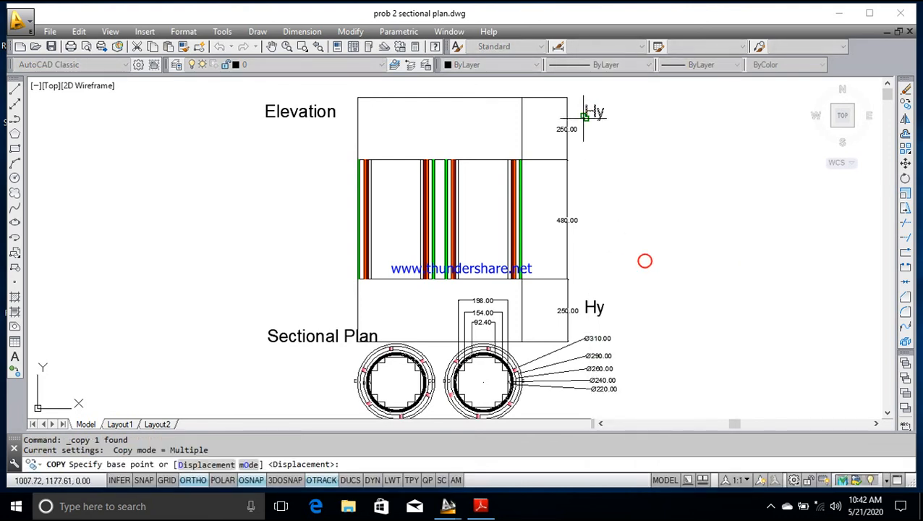
{"action": "left_click", "coordinate": [584, 116]}
{"action": "left_click", "coordinate": [588, 224]}
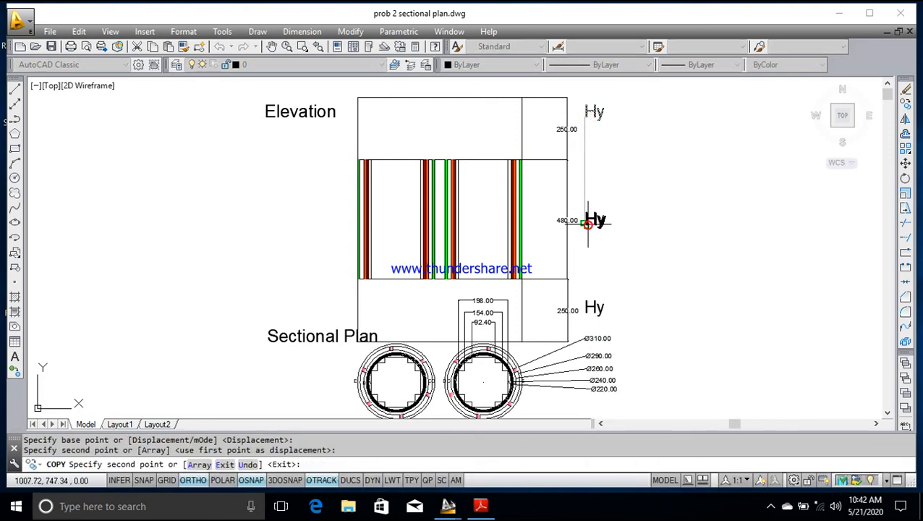
{"action": "key", "text": "Escape"}
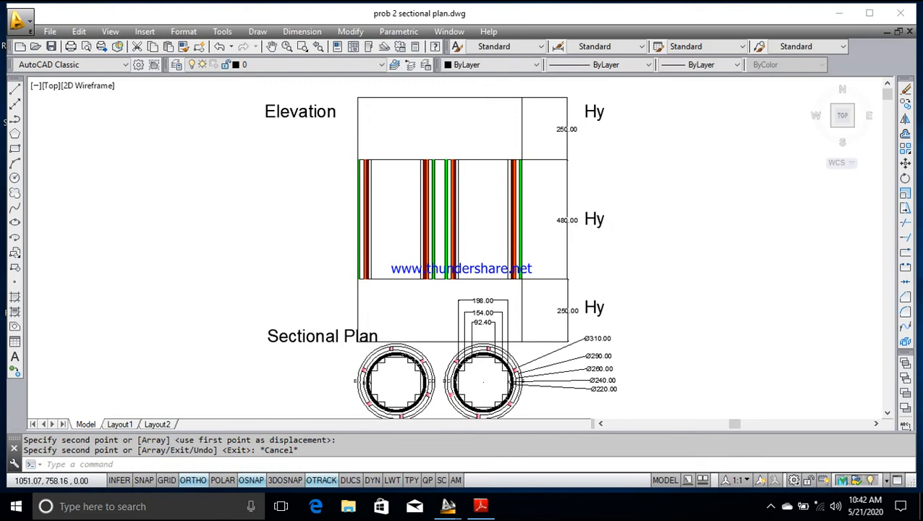
- Change the middle label beside the 480 dimension to "Hc" and end text editing
{"action": "double_click", "coordinate": [594, 222]}
{"action": "left_click", "coordinate": [604, 223]}
{"action": "key", "text": "BackSpace"}
{"action": "type", "text": "c"}
{"action": "left_click", "coordinate": [659, 231]}
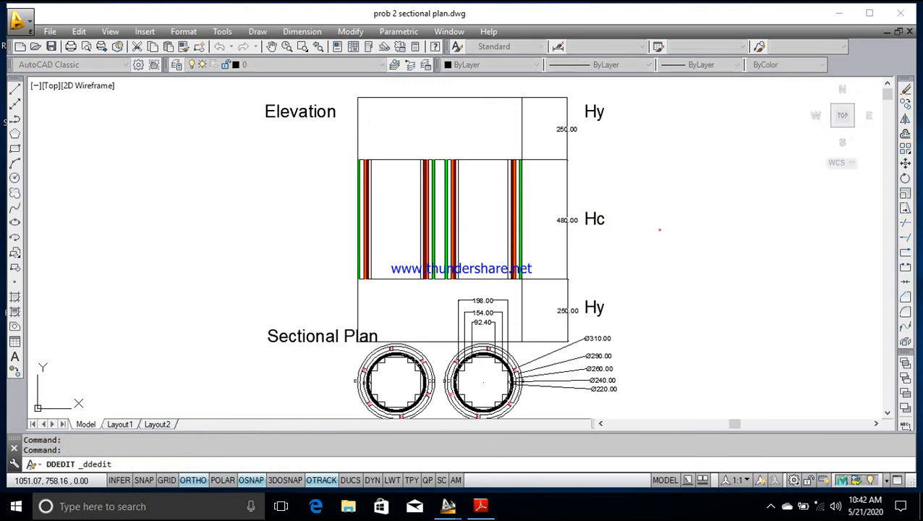
{"action": "key", "text": "Escape"}
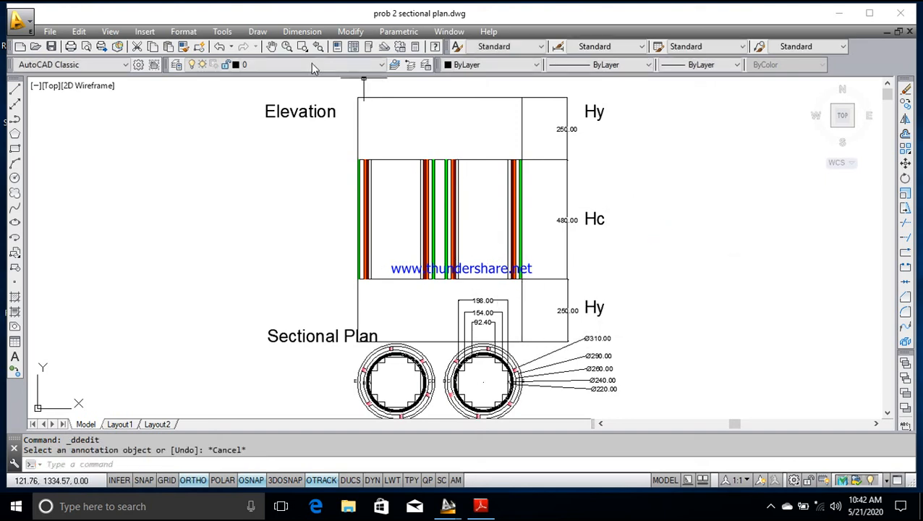
- Save the labelled transformer drawing under its existing file name
{"action": "scroll", "coordinate": [412, 221], "scroll_direction": "up", "scroll_amount": 1}
{"action": "scroll", "coordinate": [414, 222], "scroll_direction": "down", "scroll_amount": 1}
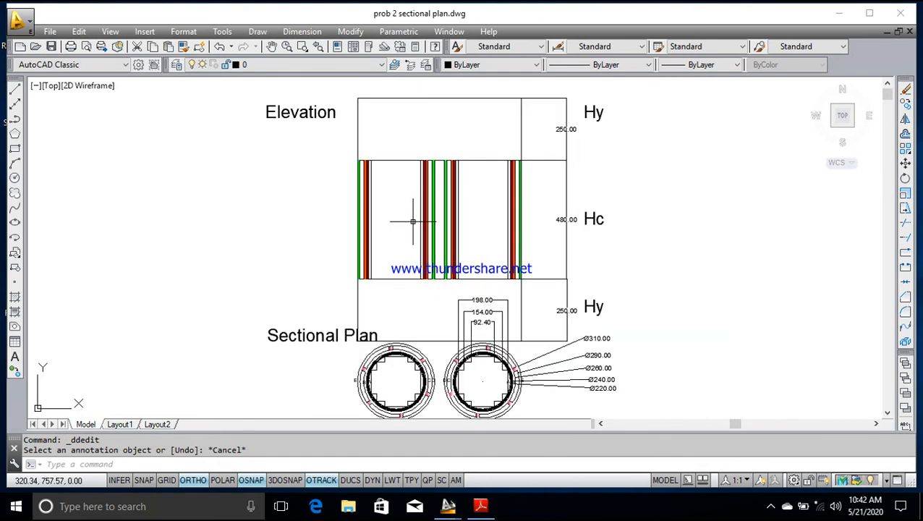
{"action": "left_click", "coordinate": [271, 48]}
{"action": "left_click_drag", "start_coordinate": [500, 222], "coordinate": [495, 210]}
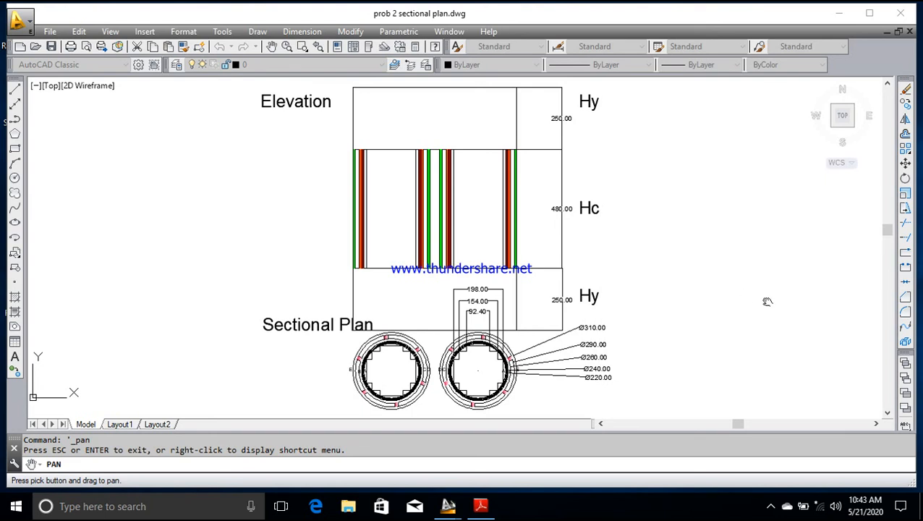
{"action": "key", "text": "Escape"}
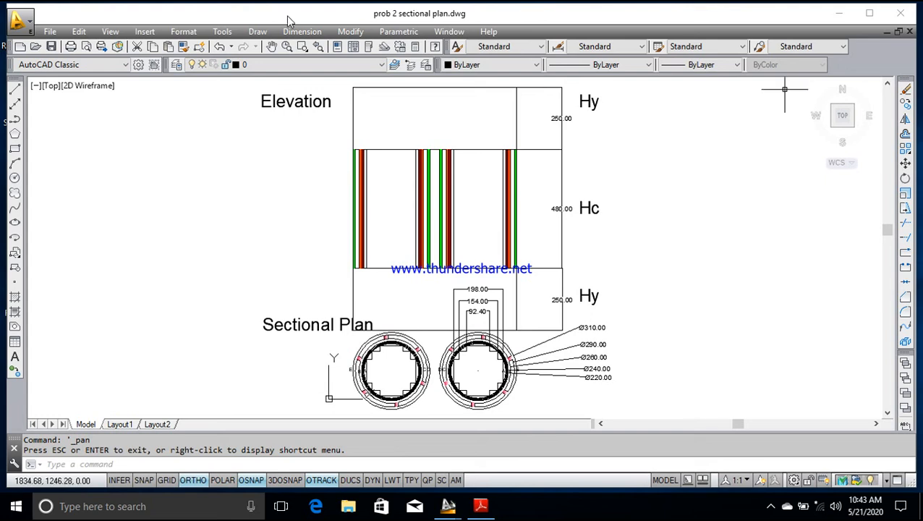
{"action": "left_click", "coordinate": [31, 25]}
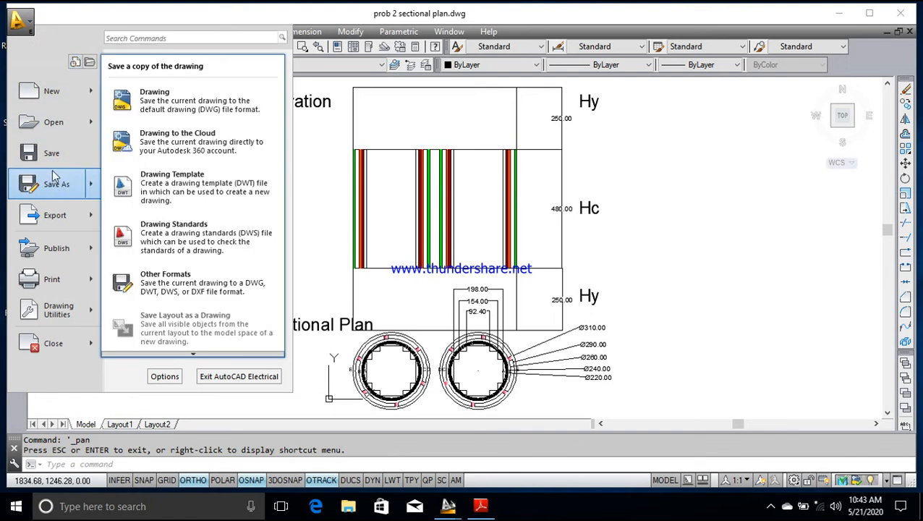
{"action": "left_click", "coordinate": [40, 151]}
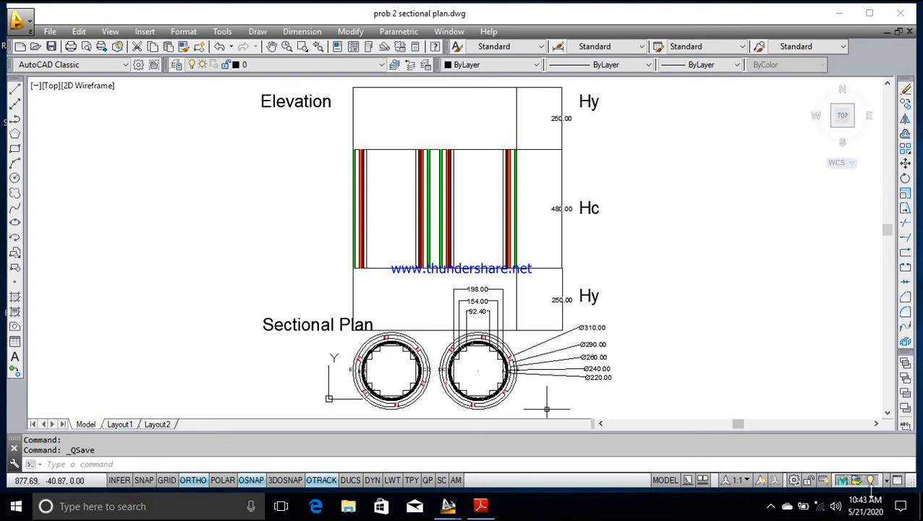
{"action": "left_click", "coordinate": [771, 508]}
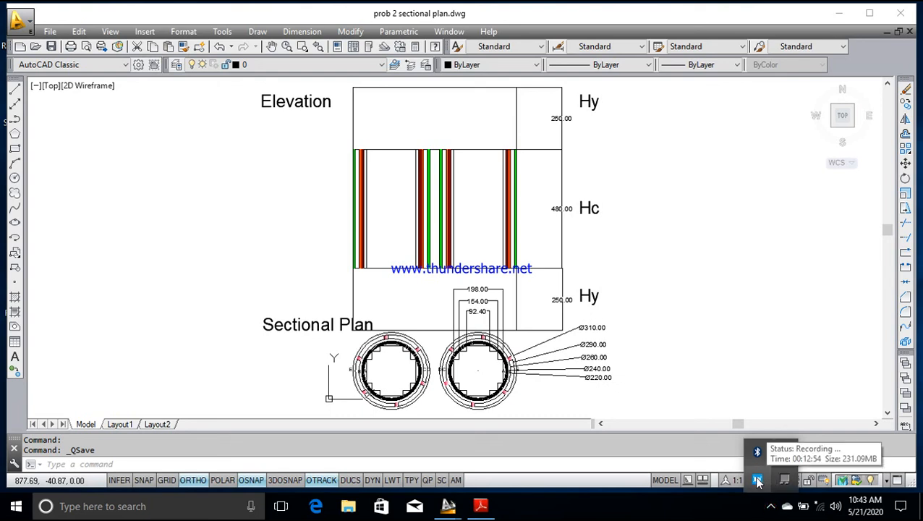
{"action": "left_click", "coordinate": [757, 480]}
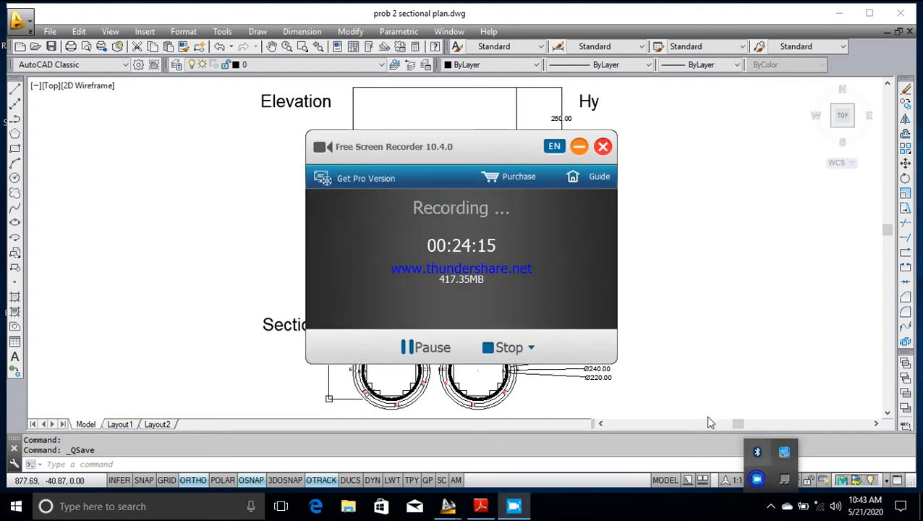